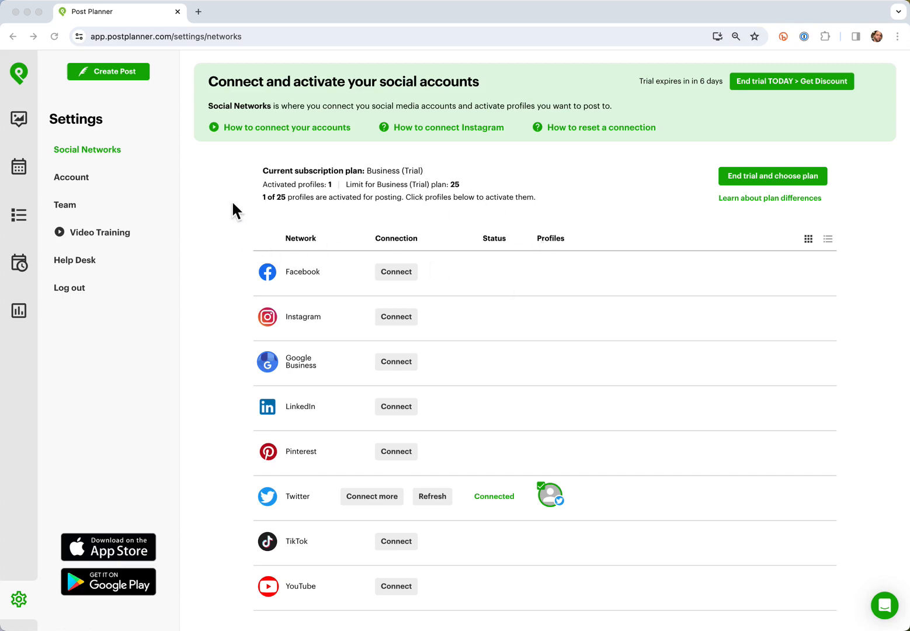
- Connect Facebook by granting Post Planner access to the account, and activate the Post Planner and Testeracity pages for posting
left_click(536, 286)
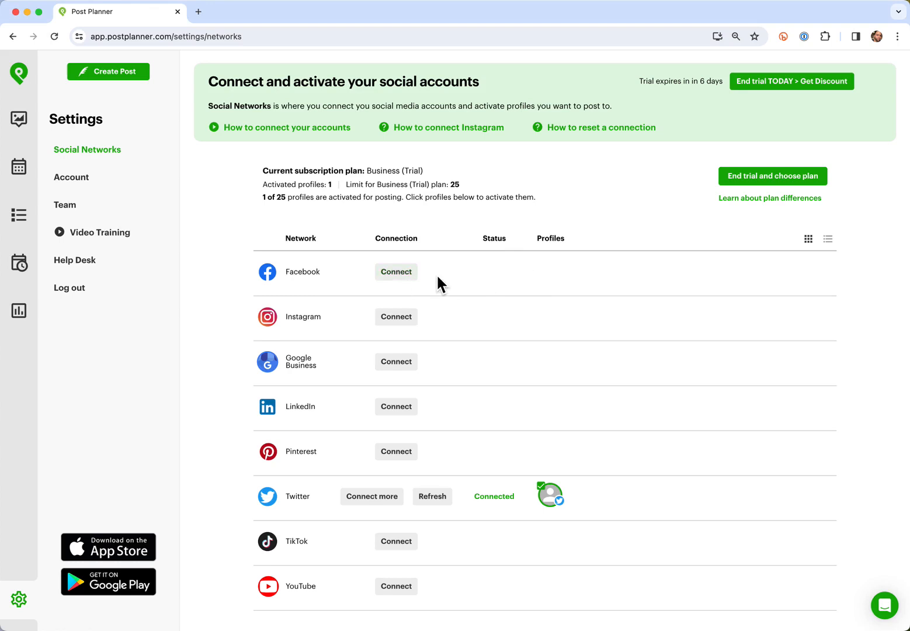
left_click(403, 274)
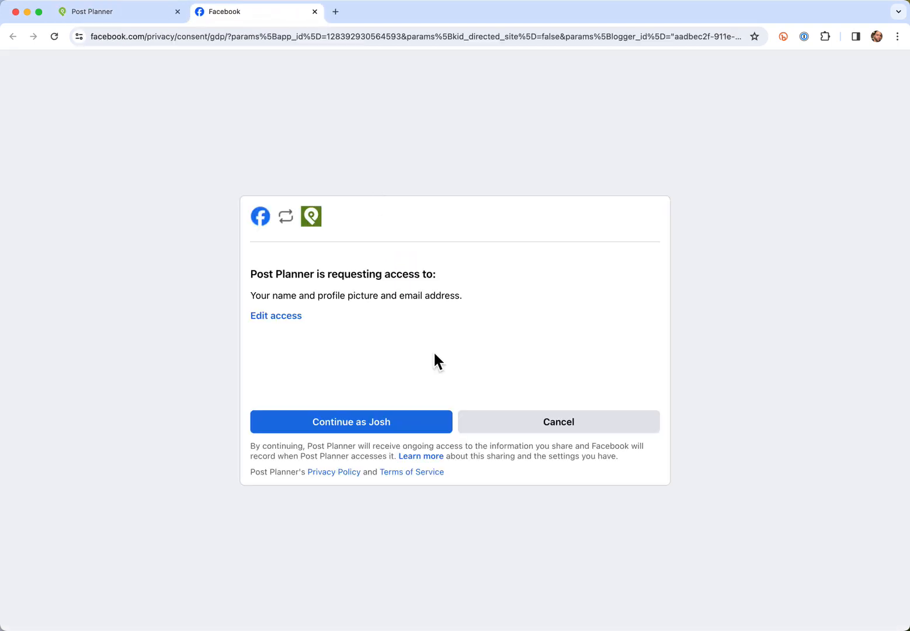
left_click(390, 423)
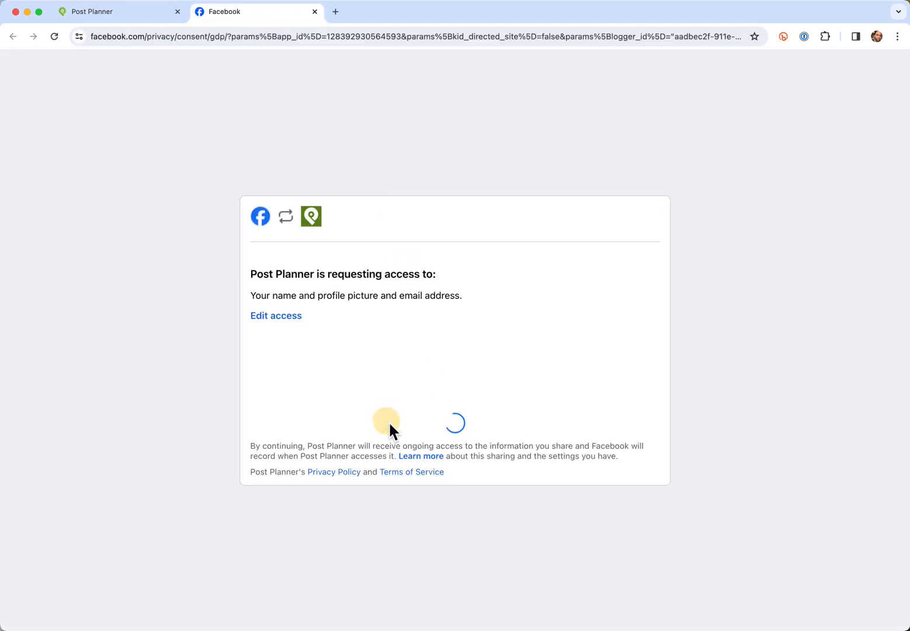
left_click(382, 422)
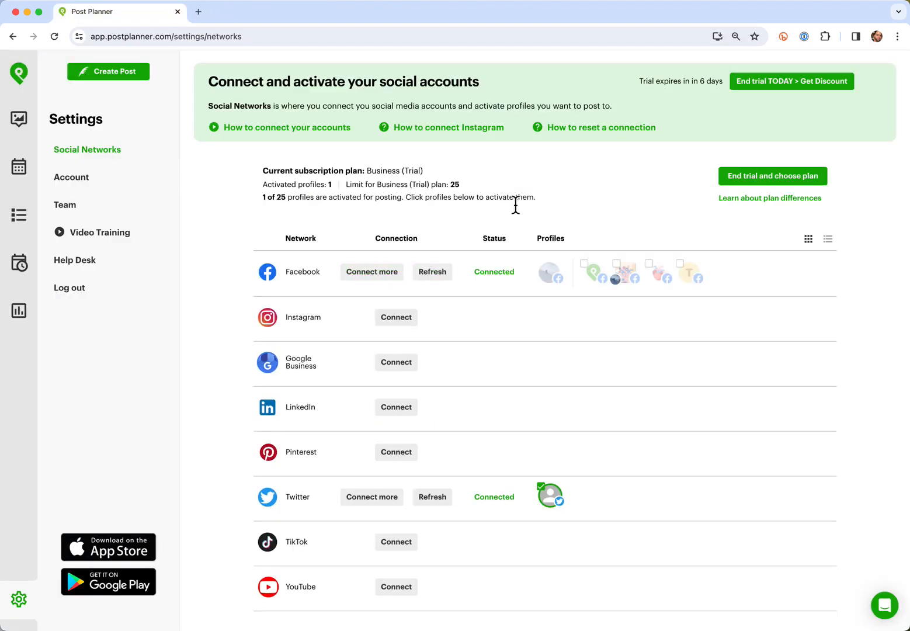
left_click(601, 285)
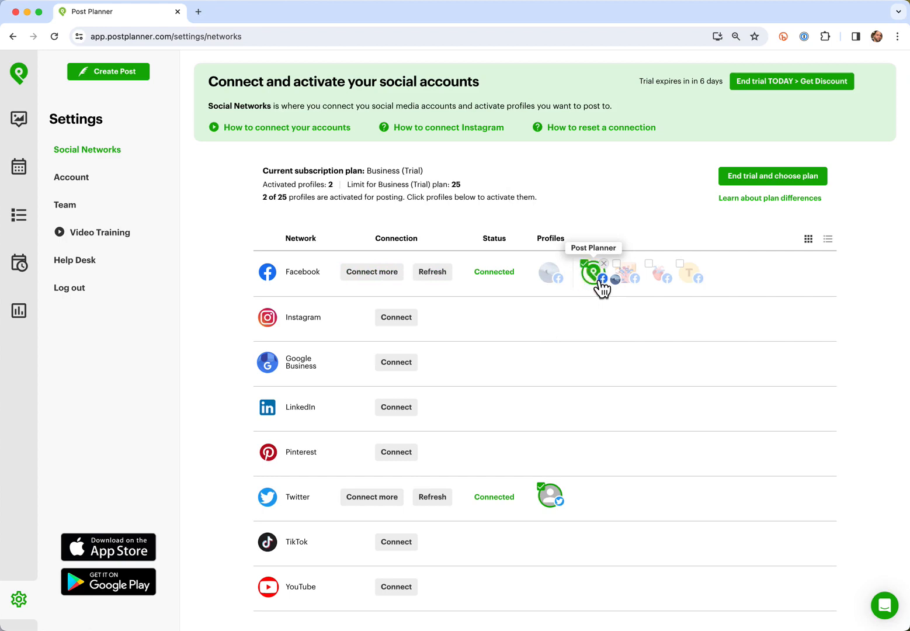
left_click(700, 290)
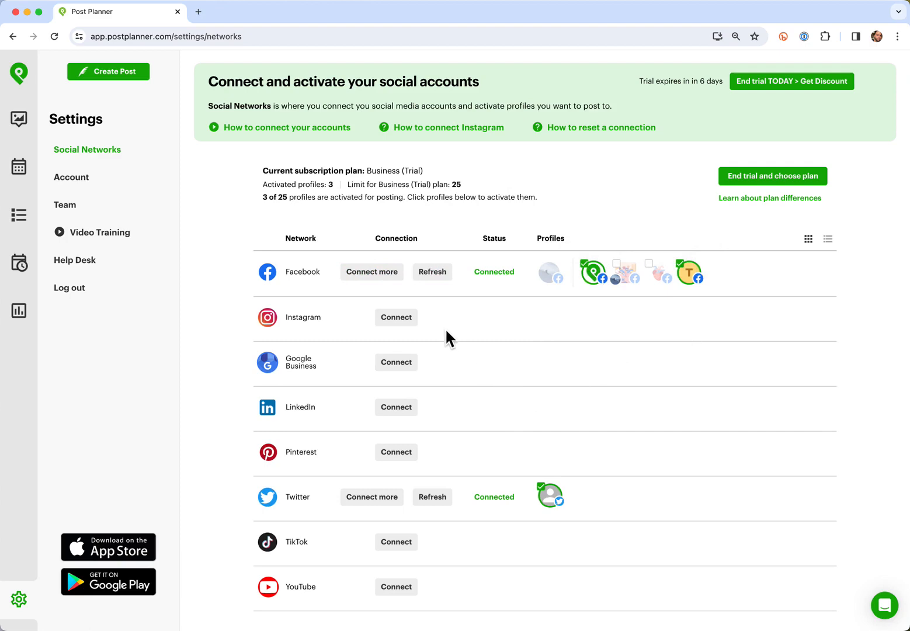
- Connect Instagram through Facebook with all professional accounts and Pages and the default permissions, and activate the Post Planner and Testeracity profiles
left_click(405, 322)
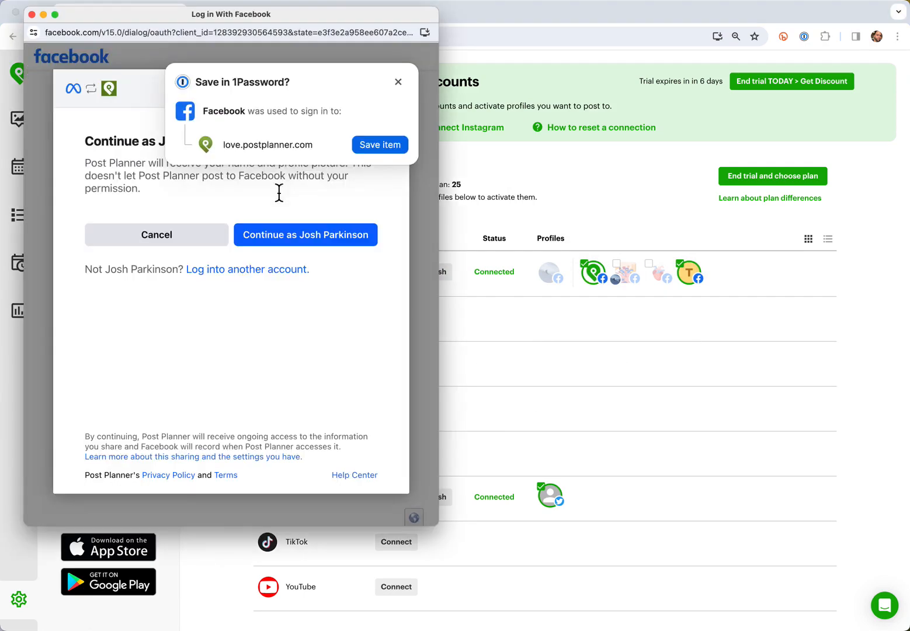
left_click(304, 235)
left_click(398, 82)
left_click(364, 238)
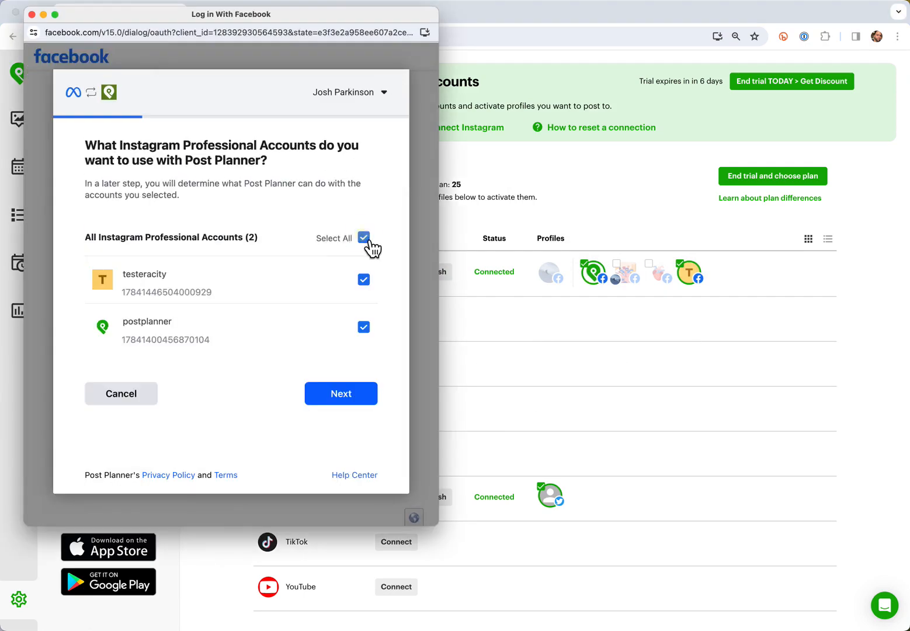
left_click(348, 402)
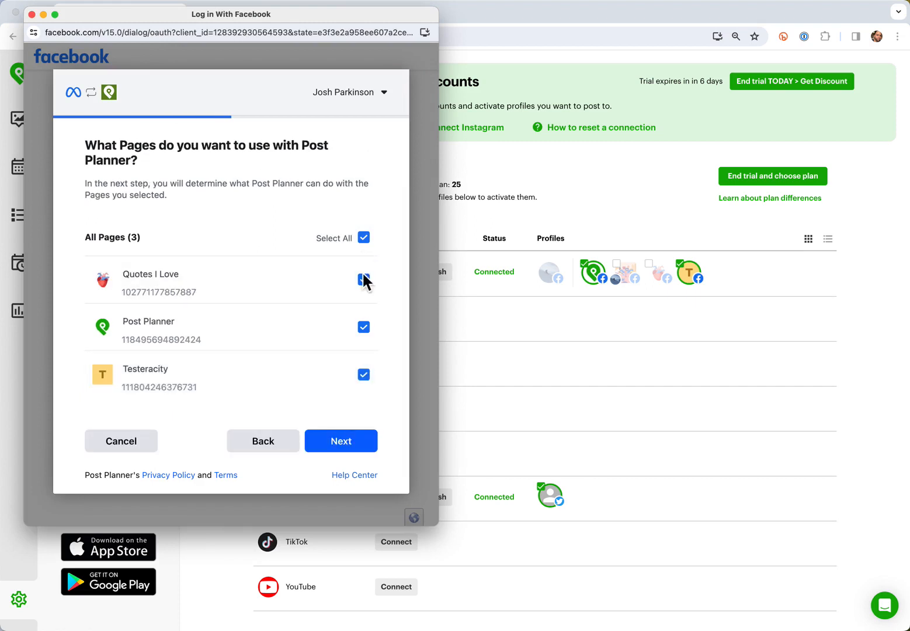
left_click(356, 448)
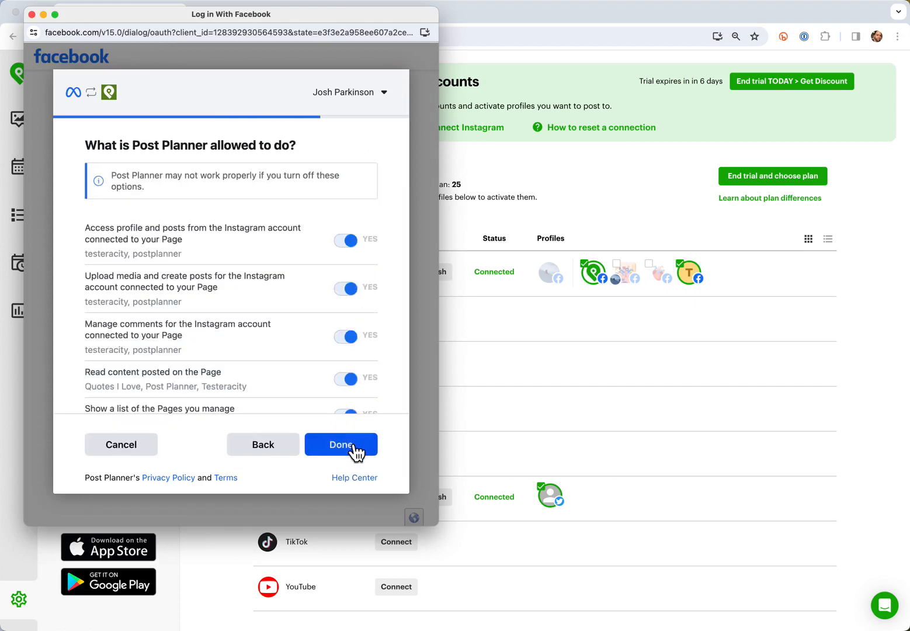
scroll(358, 313, "down", 2)
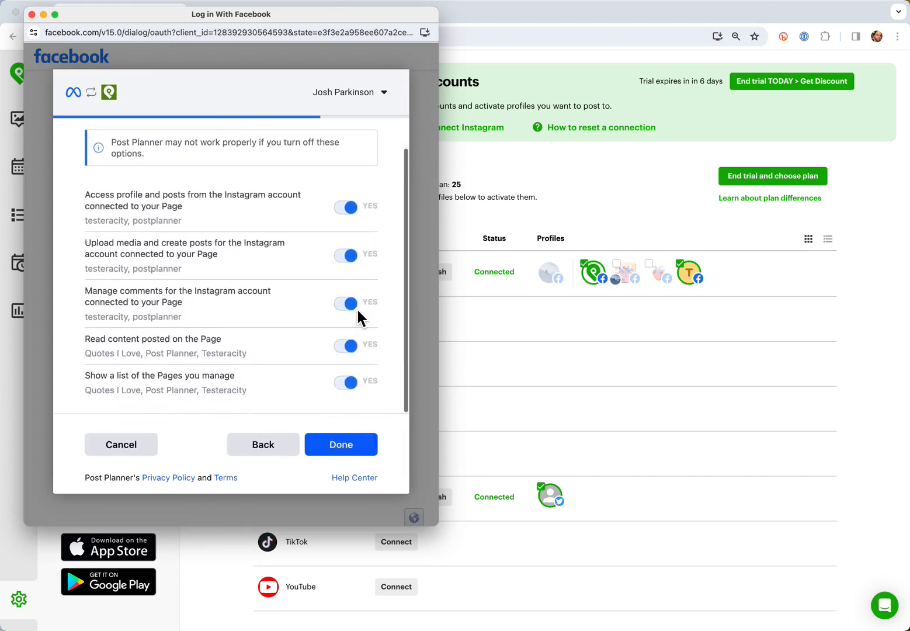
left_click(351, 449)
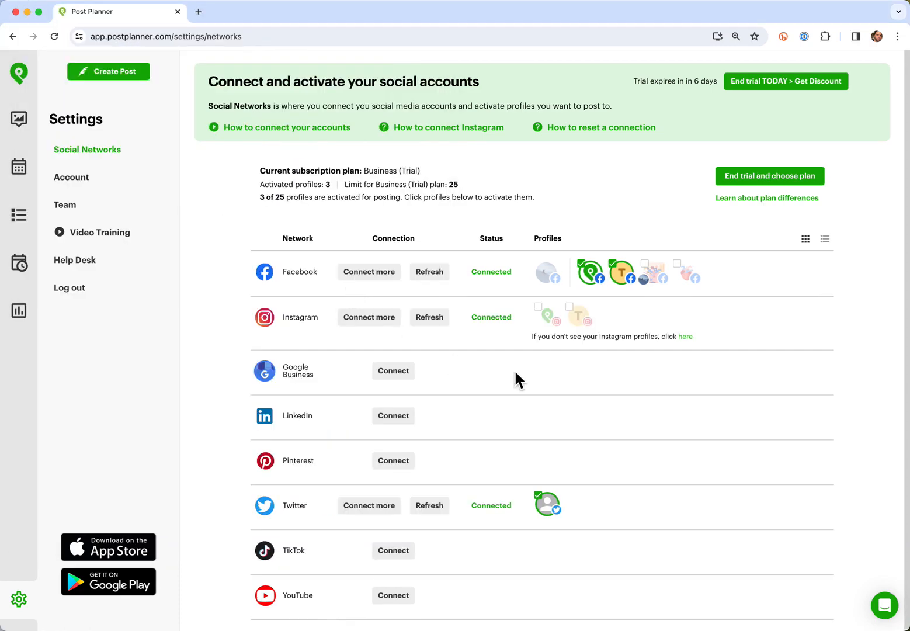
left_click(549, 321)
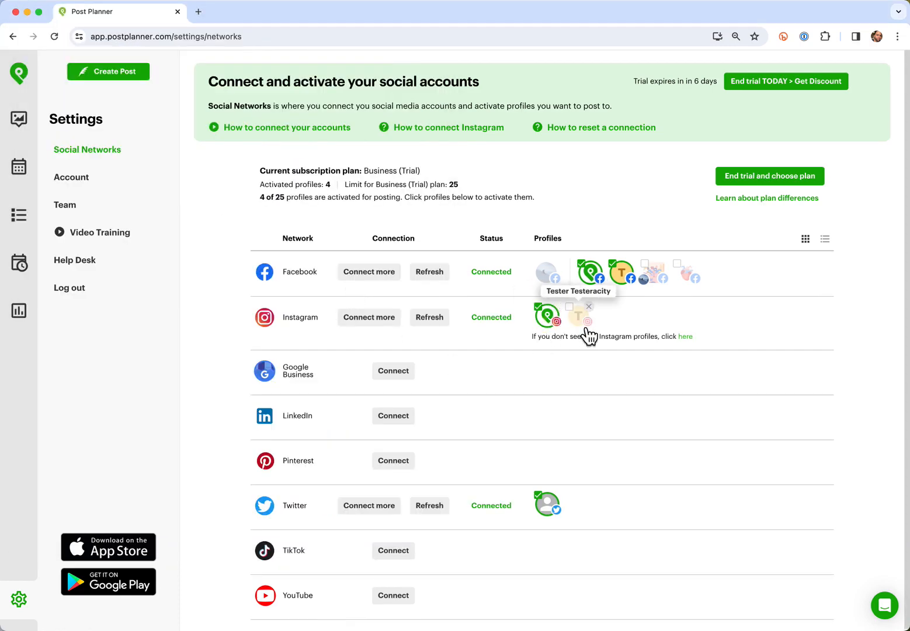
left_click(586, 328)
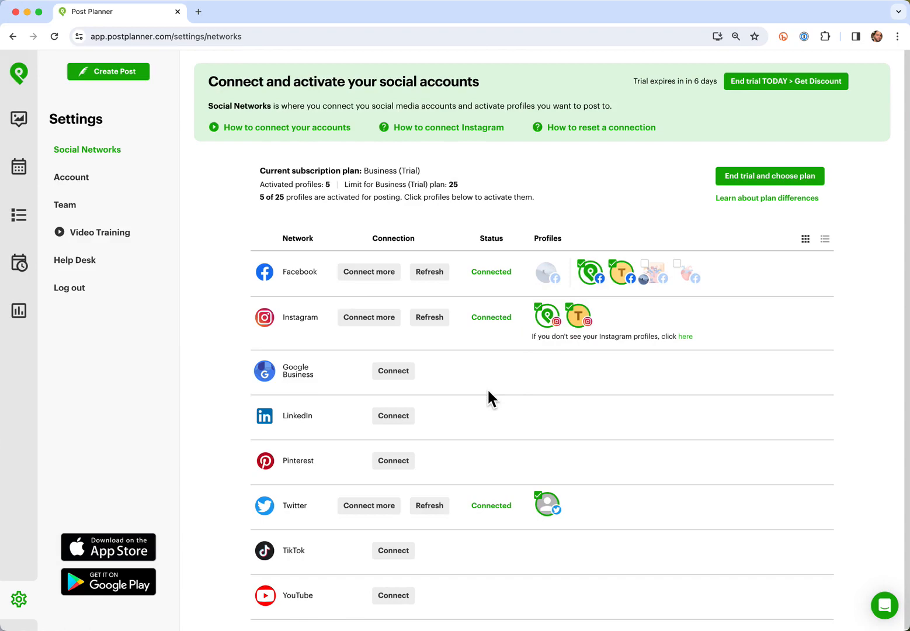
- Connect Google Business with the third listed Google account, grant access, and activate the Testeracity profile
left_click(407, 388)
left_click(223, 400)
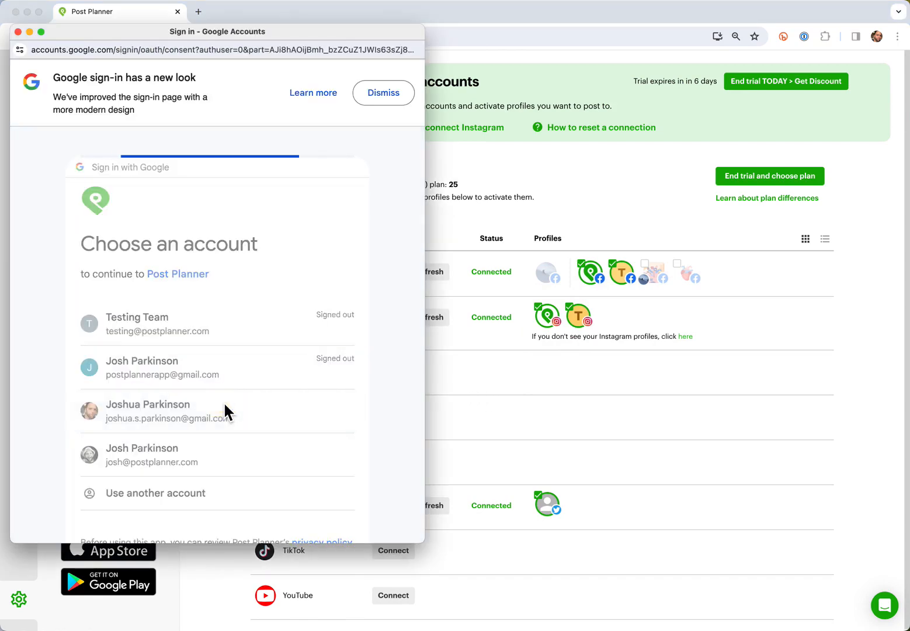
scroll(223, 401, "down", 3)
left_click(270, 449)
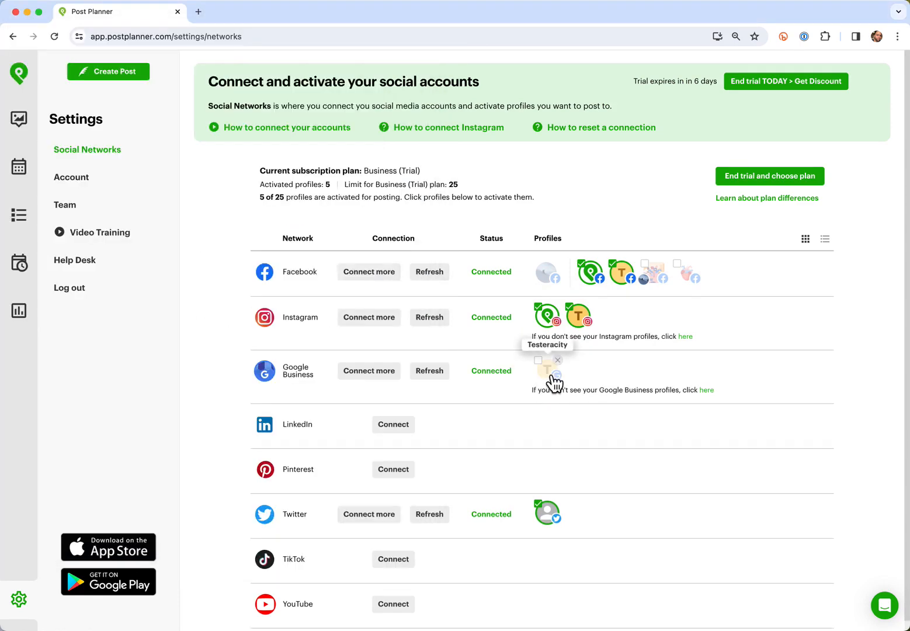
left_click(549, 370)
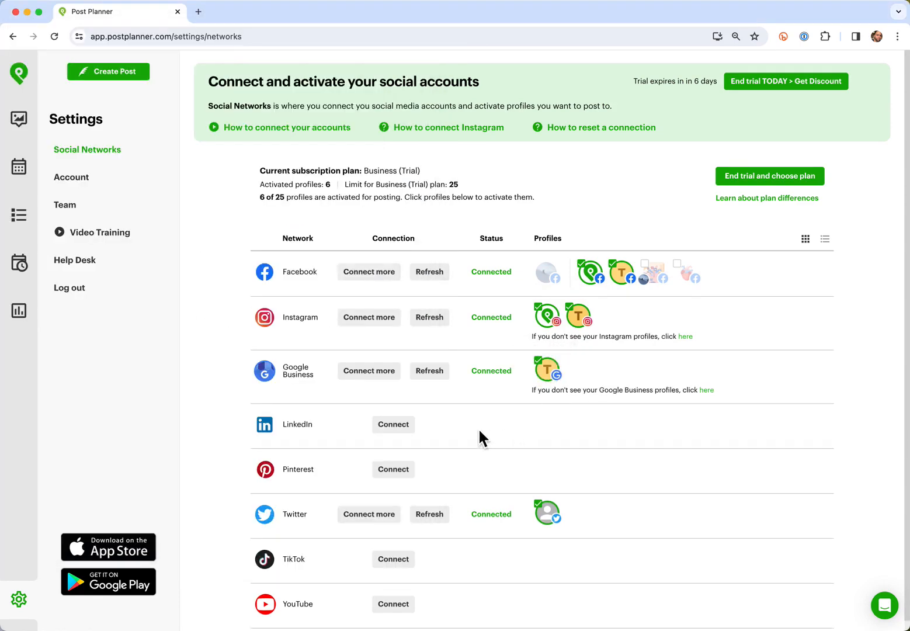
- Connect LinkedIn by signing in with the saved credentials, and activate the Testeracity and Post Planner company pages
left_click(393, 424)
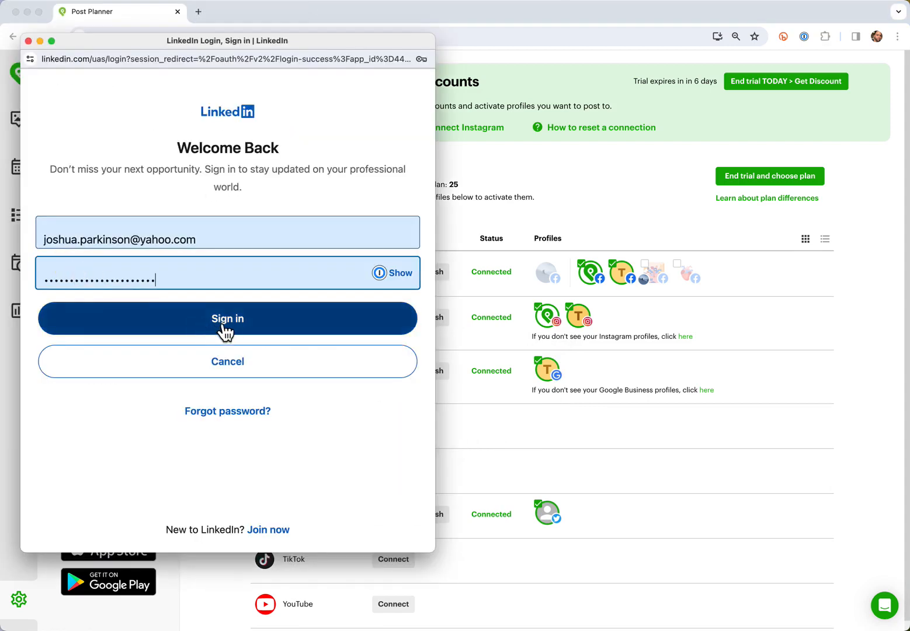
left_click(224, 327)
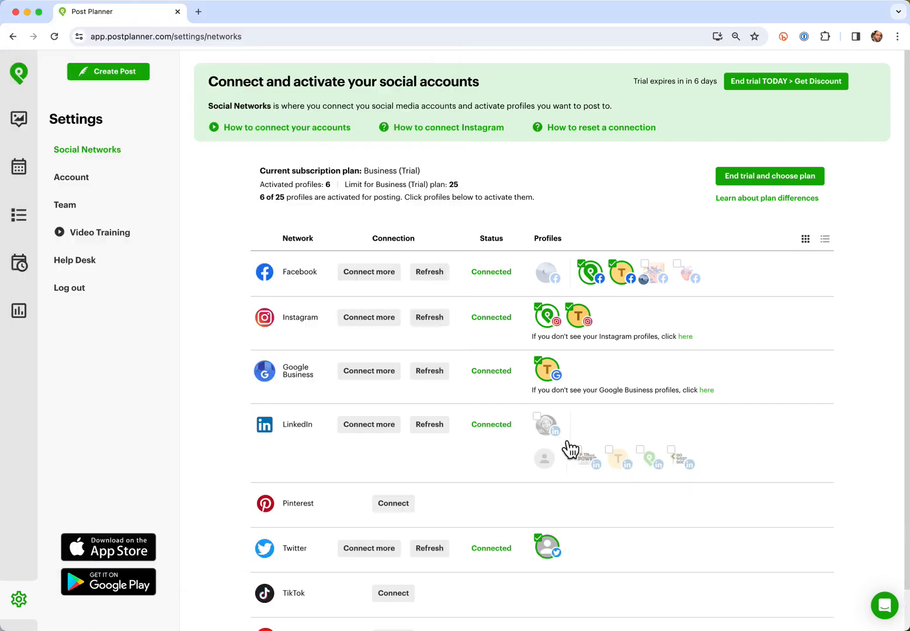
left_click(619, 467)
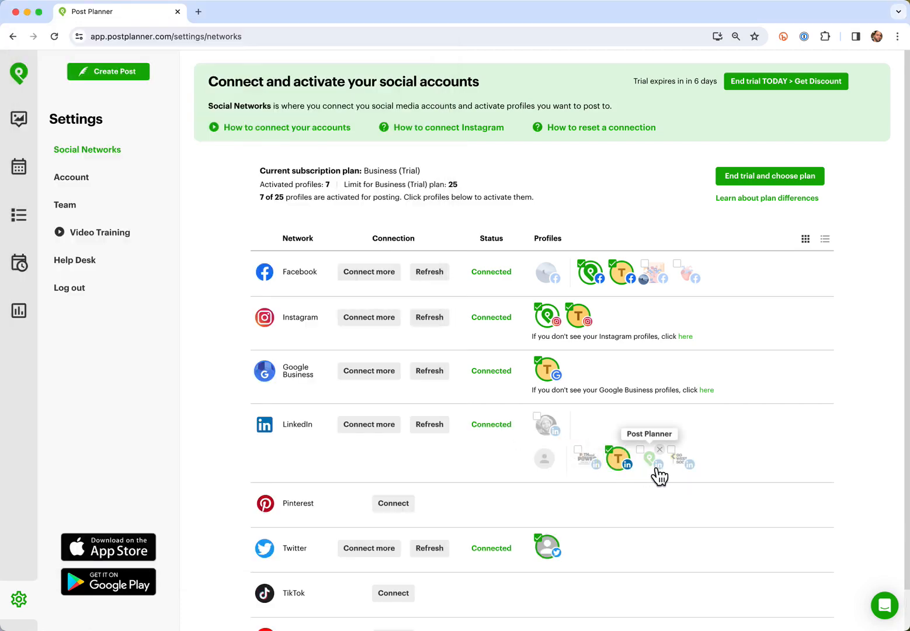
left_click(658, 474)
- Connect Pinterest by giving access to the Testeracity account, and activate its profile for posting
scroll(461, 467, "down", 2)
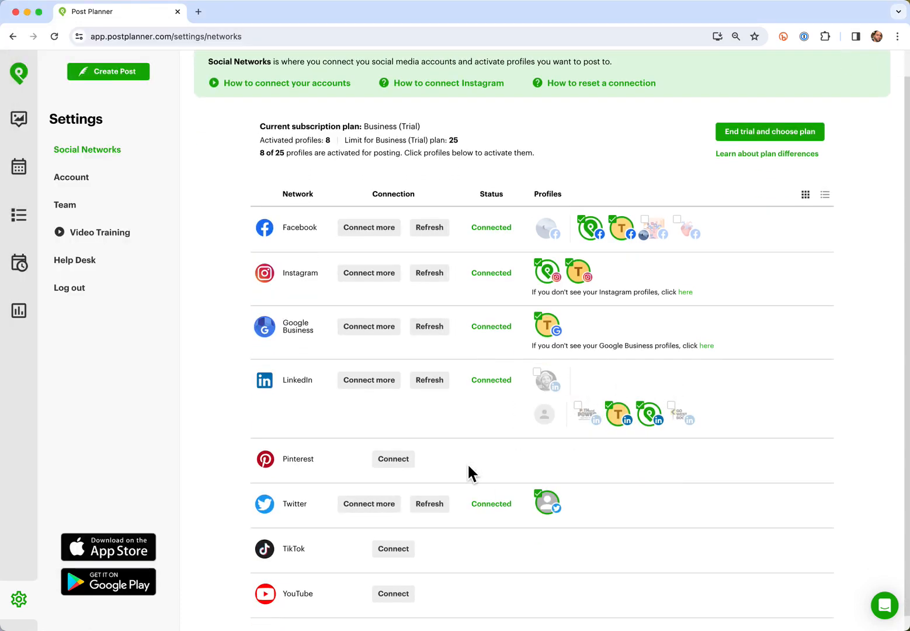
left_click(400, 459)
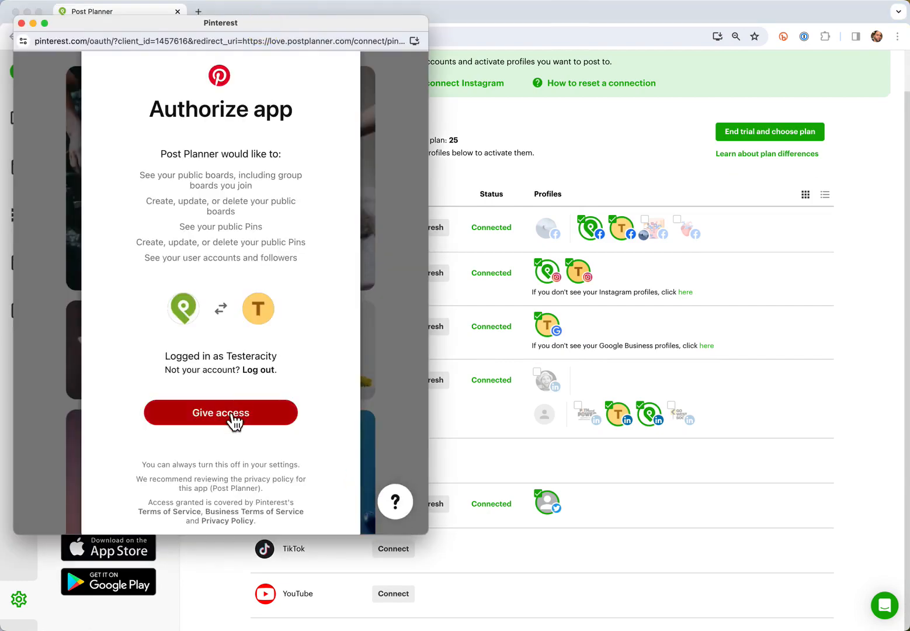
left_click(234, 419)
left_click(558, 474)
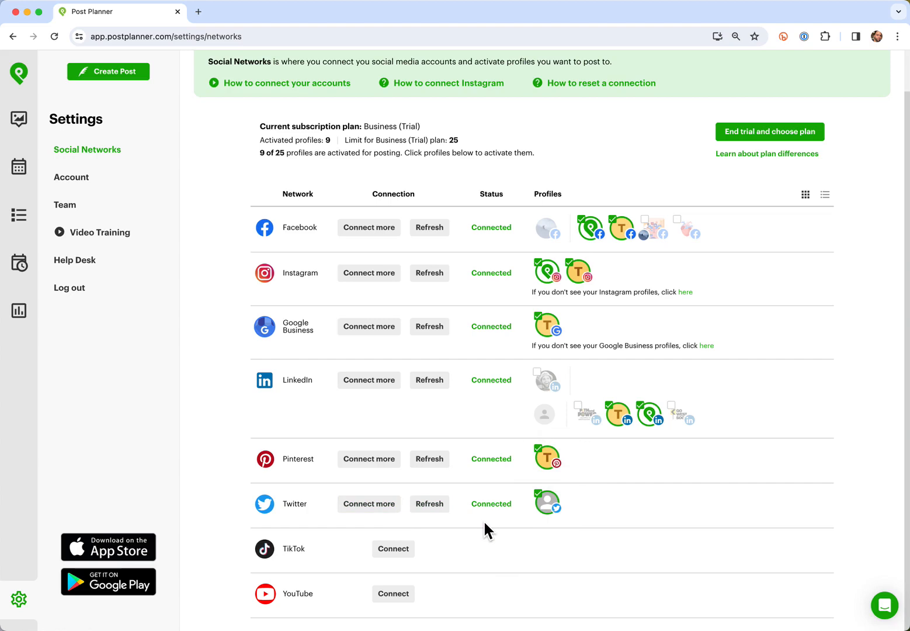
- Connect and authorize an additional Twitter account with the saved credentials, activate its PostPlanner profile and deactivate the first Twitter profile
left_click(383, 513)
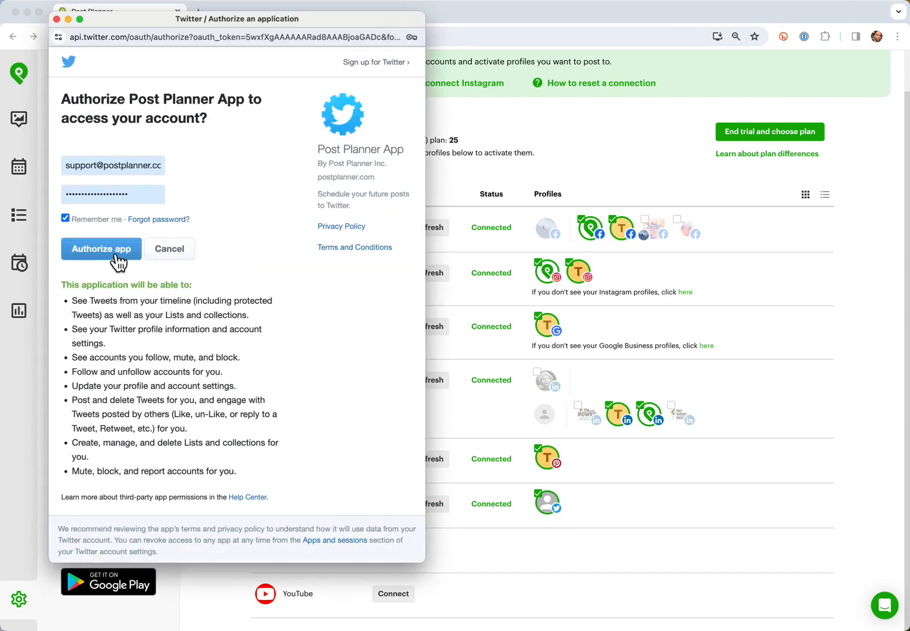
left_click(116, 256)
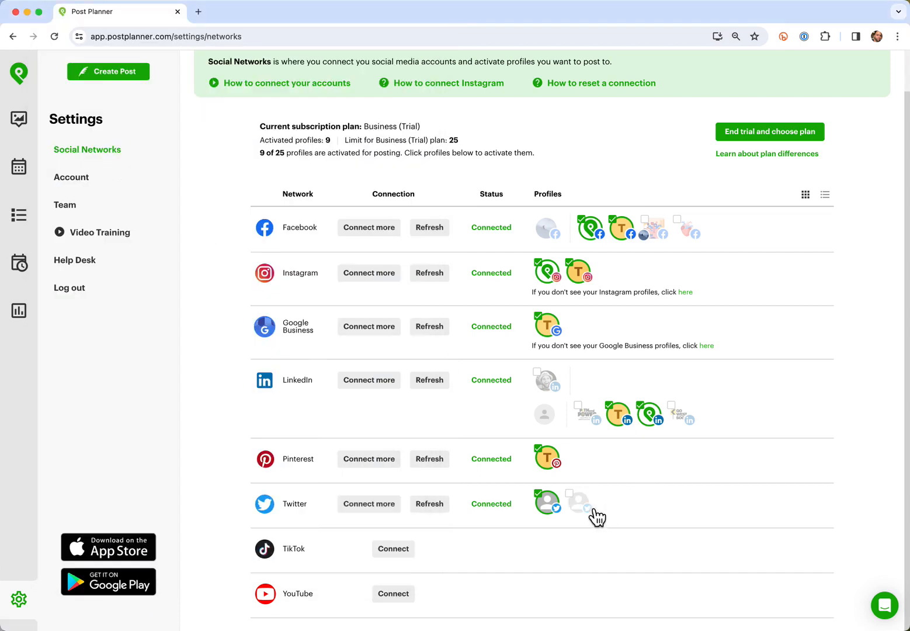
left_click(586, 509)
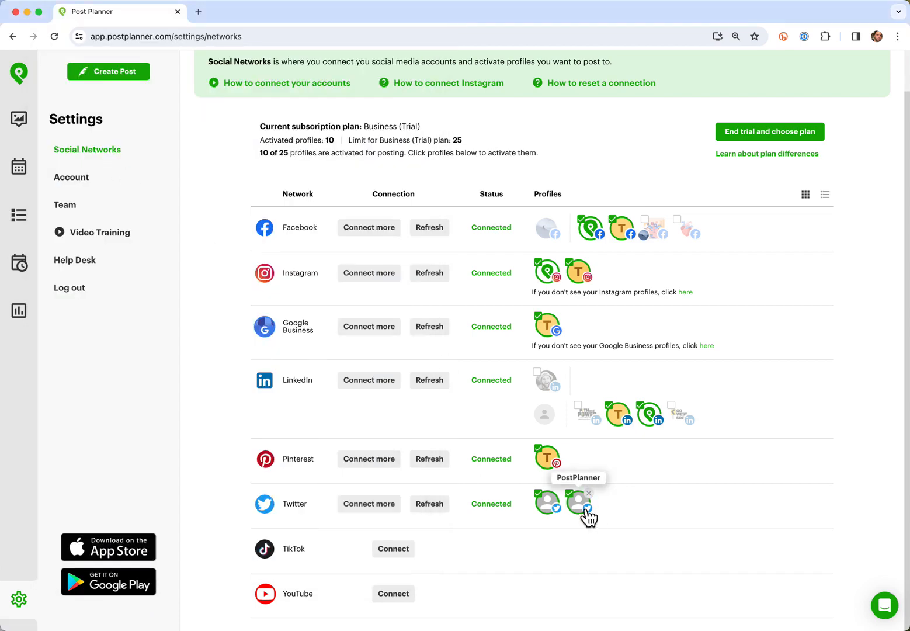
left_click(549, 506)
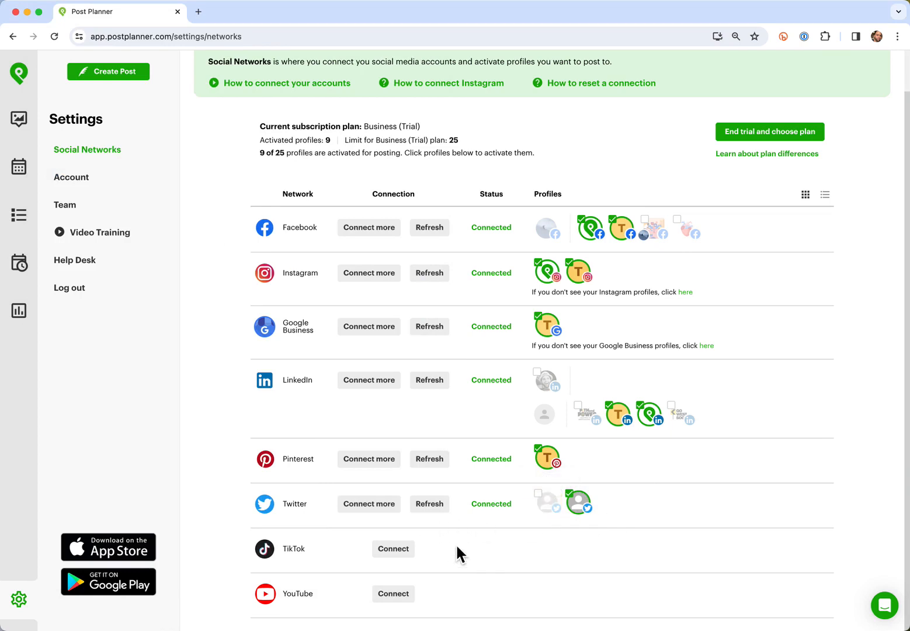
- Connect TikTok and activate the Testeracity profile for posting
left_click(405, 552)
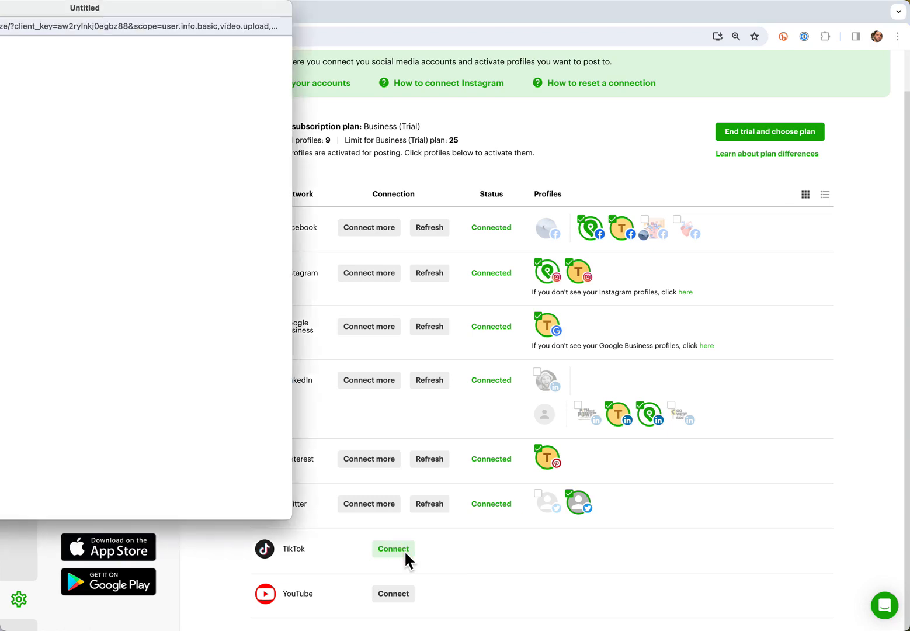
left_click_drag(173, 8, 343, 39)
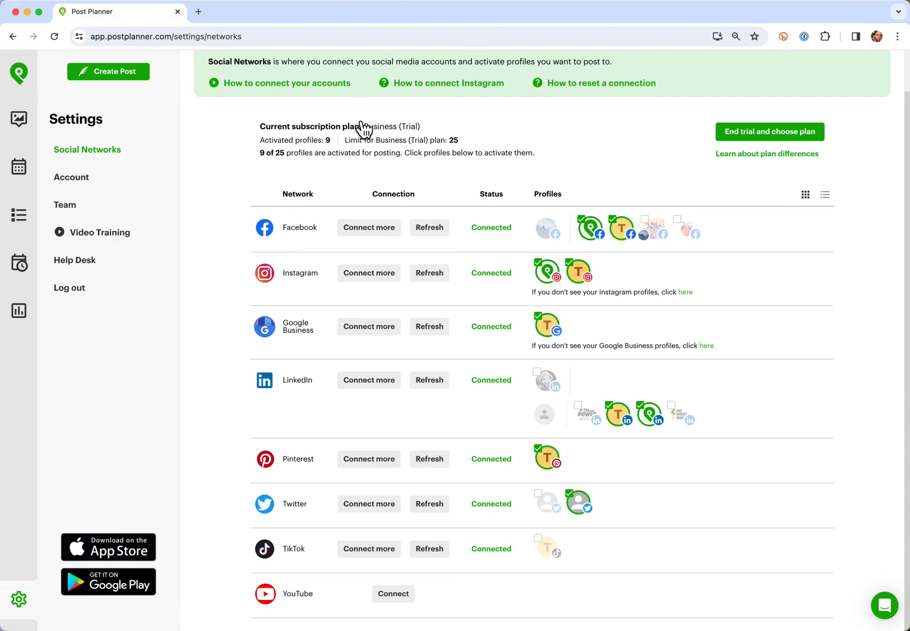
left_click(551, 554)
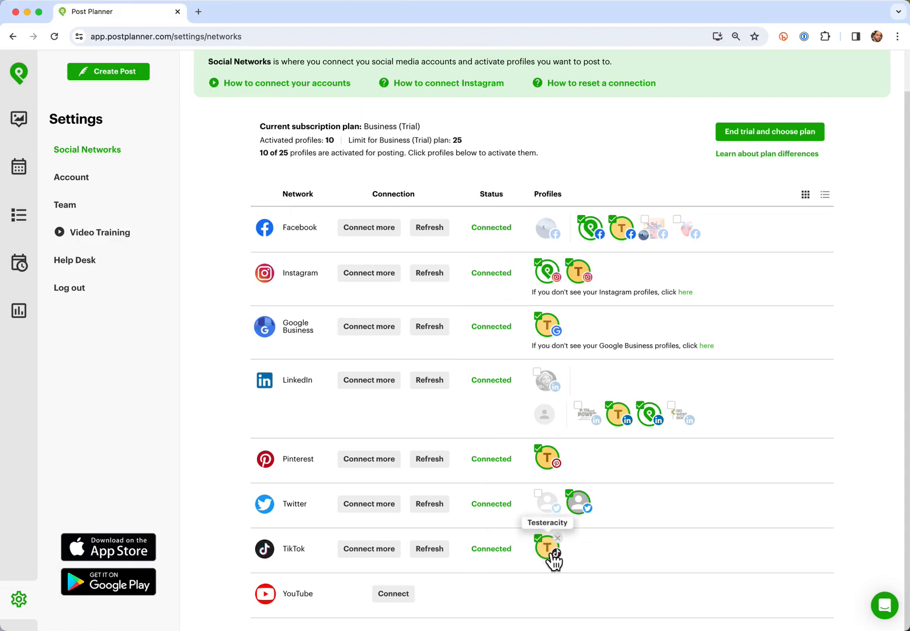
- Connect YouTube through the Google account's Post Planner brand account, grant the requested access, and activate its profile for posting
left_click(409, 594)
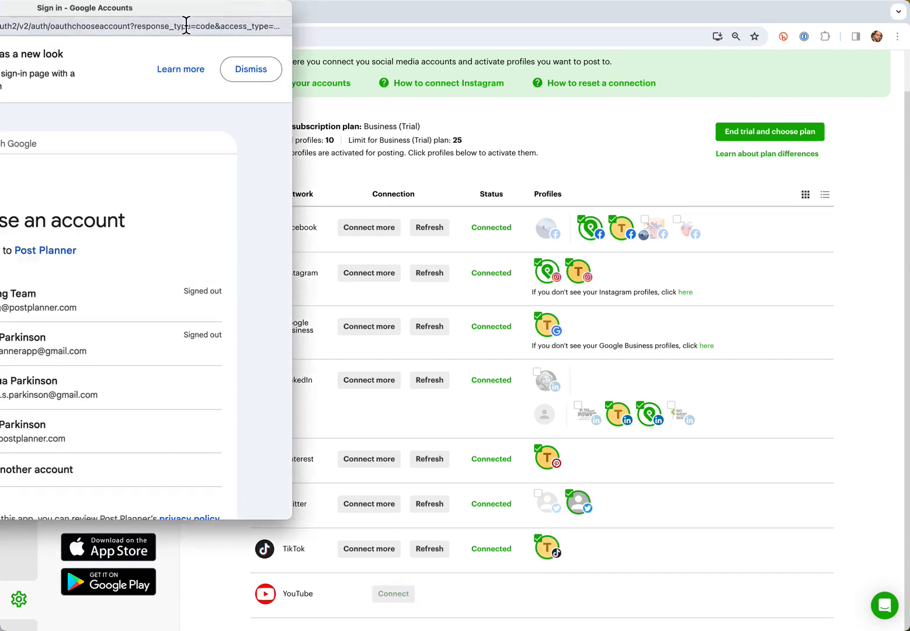
left_click_drag(196, 23, 339, 44)
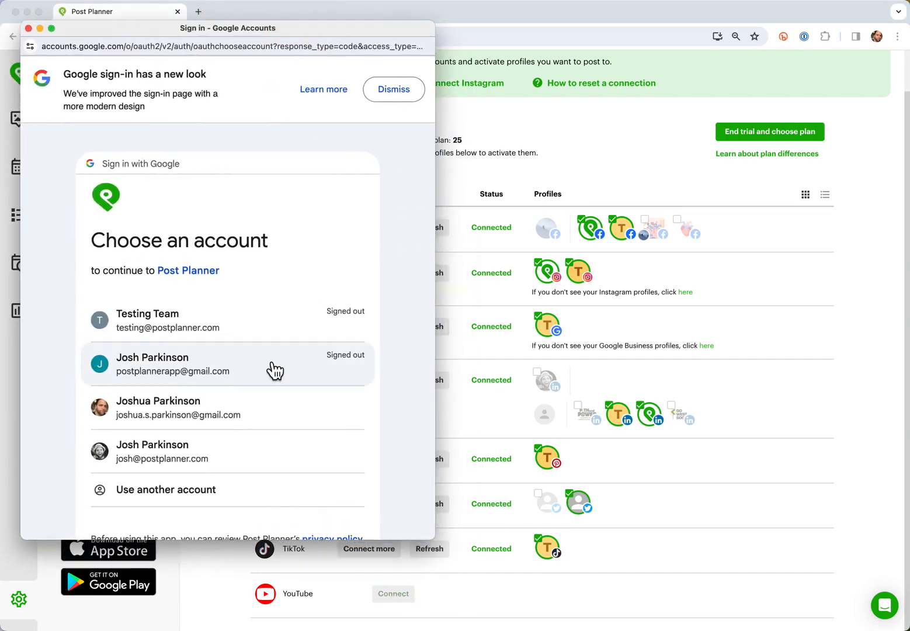
left_click(246, 453)
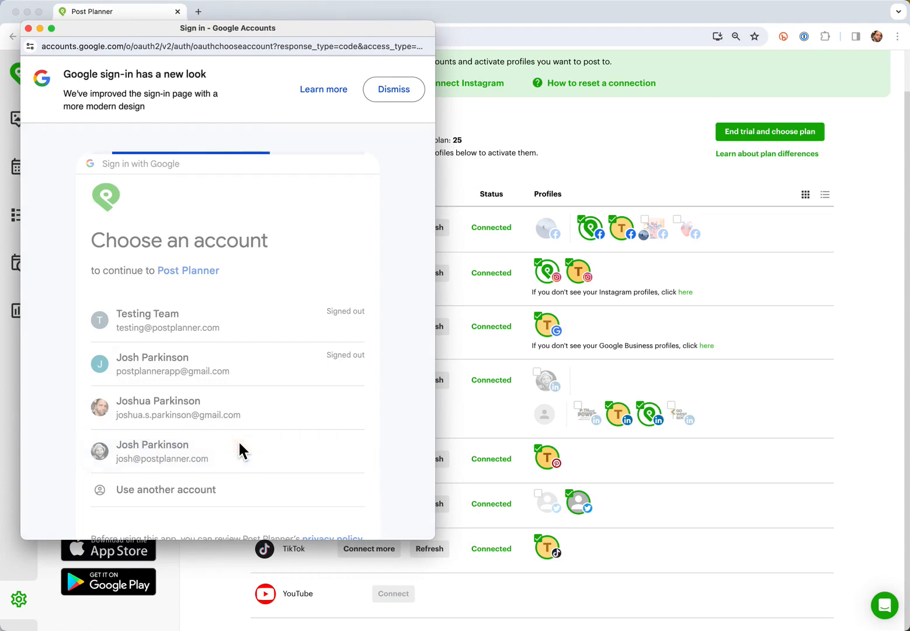
left_click(201, 406)
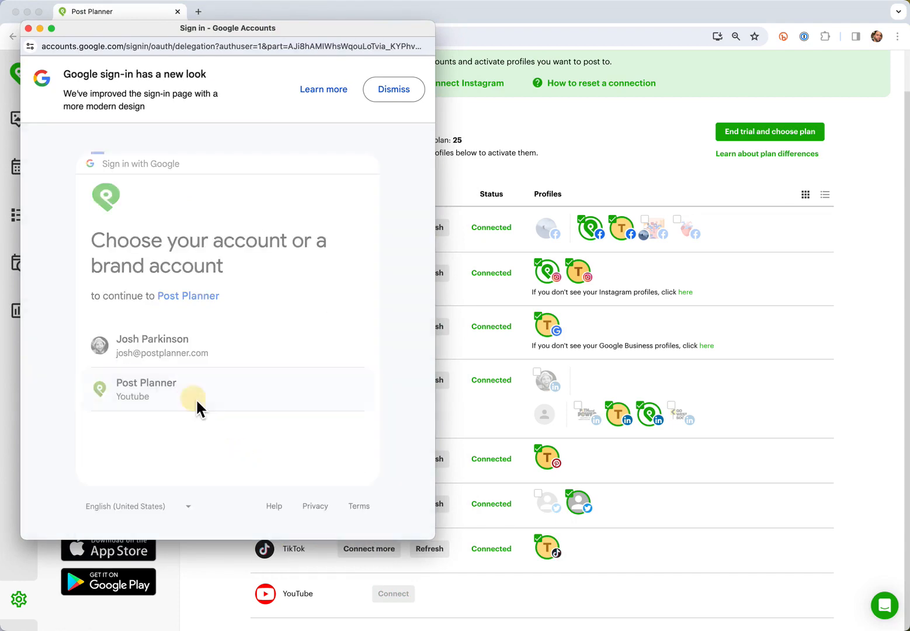
left_click(286, 467)
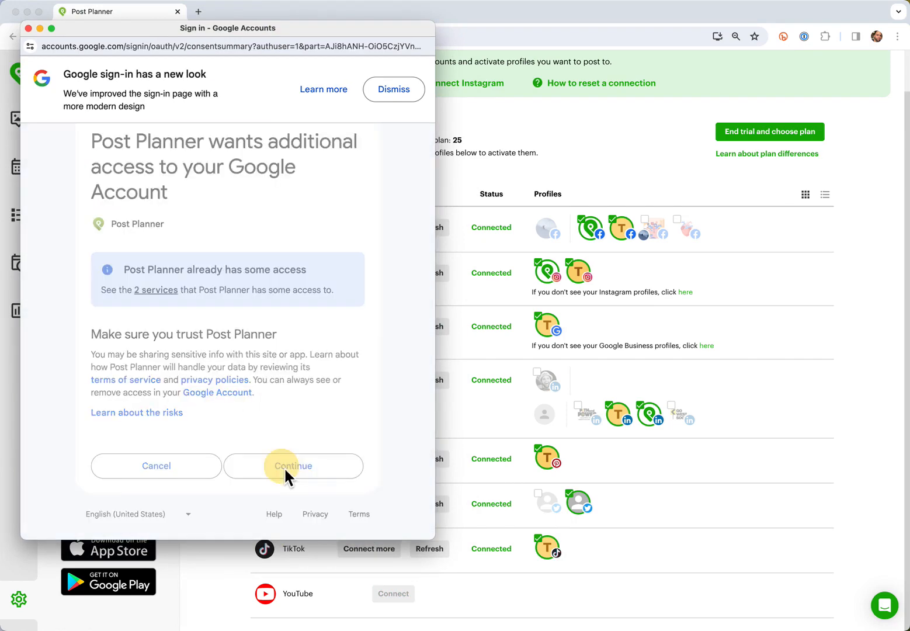
left_click(558, 608)
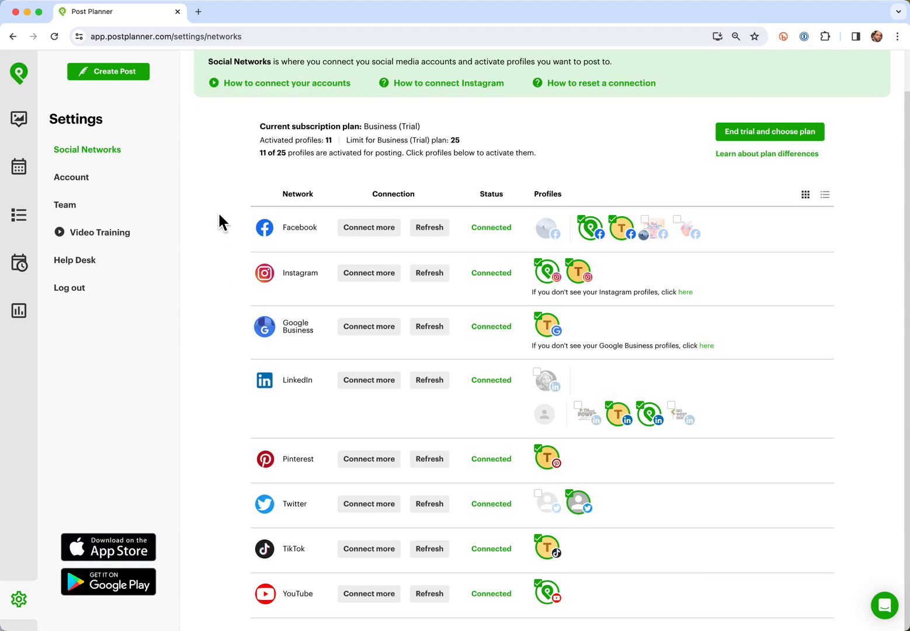
- Create a new posting plan for the Post Planner Facebook and LinkedIn profiles and the Twitter profile
left_click(19, 264)
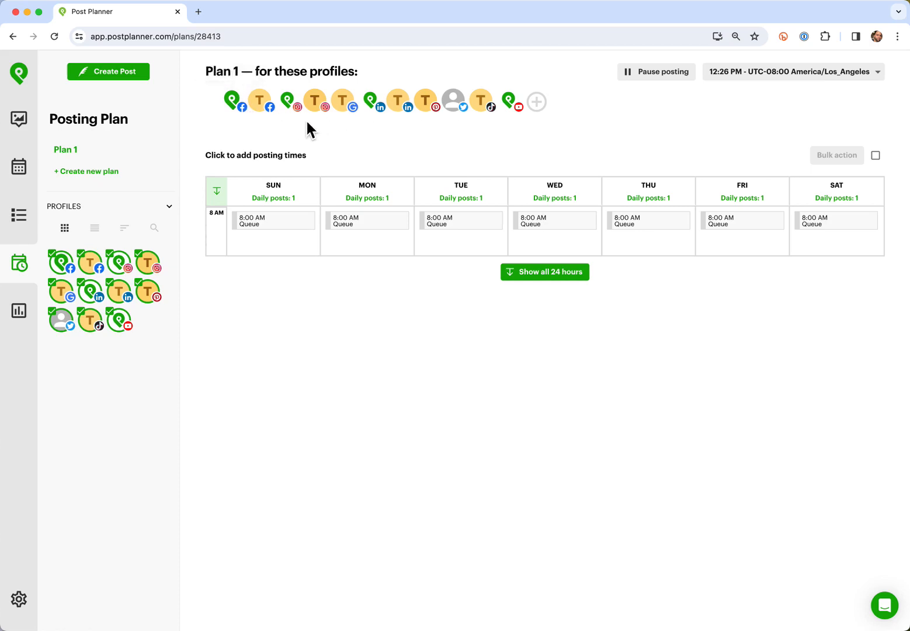
left_click(106, 175)
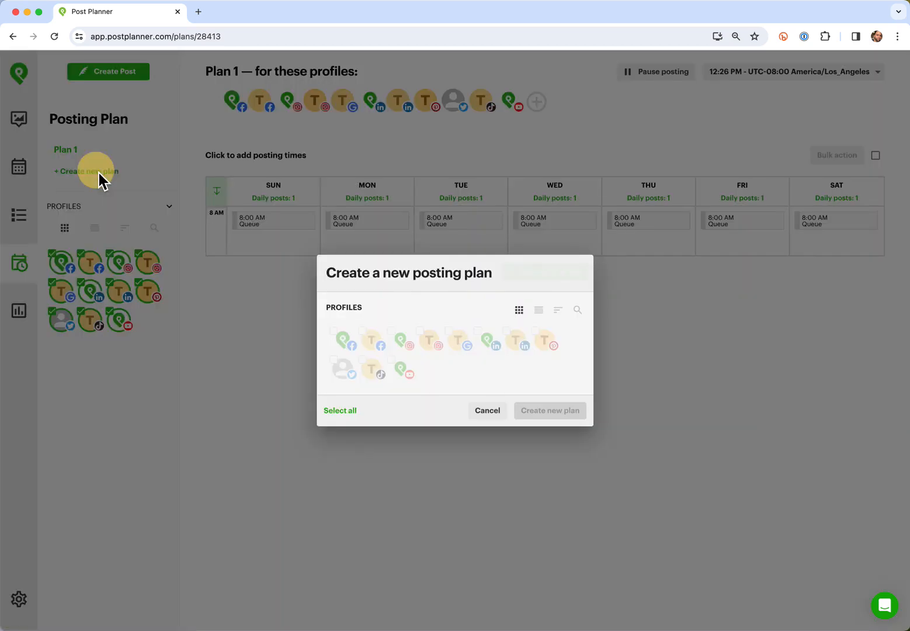
left_click(351, 346)
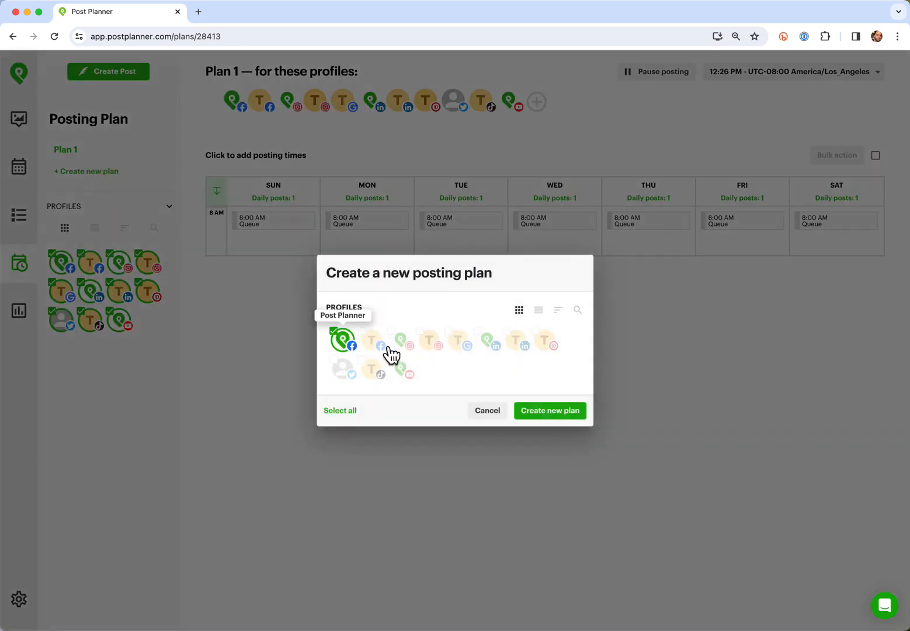
left_click(494, 343)
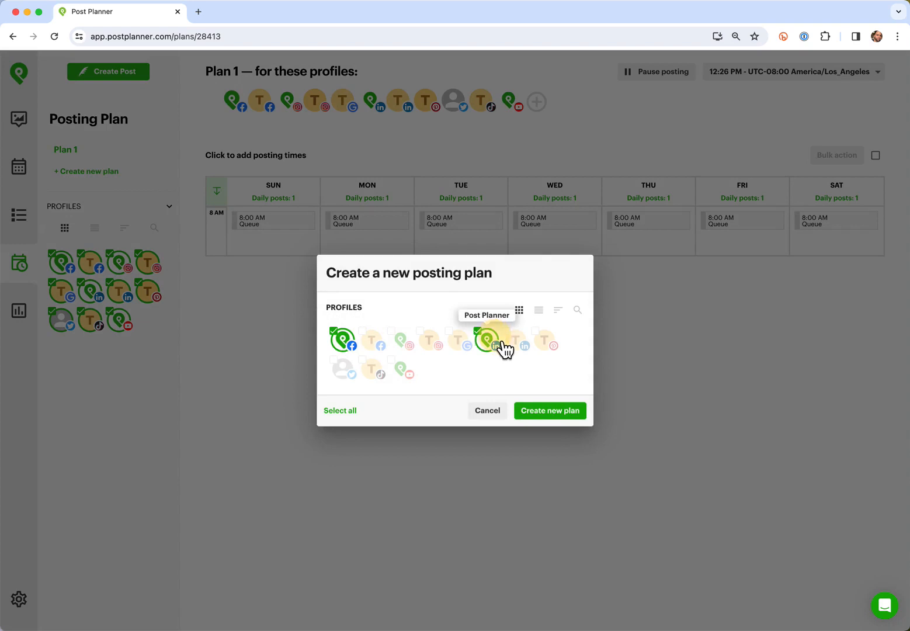
left_click(351, 378)
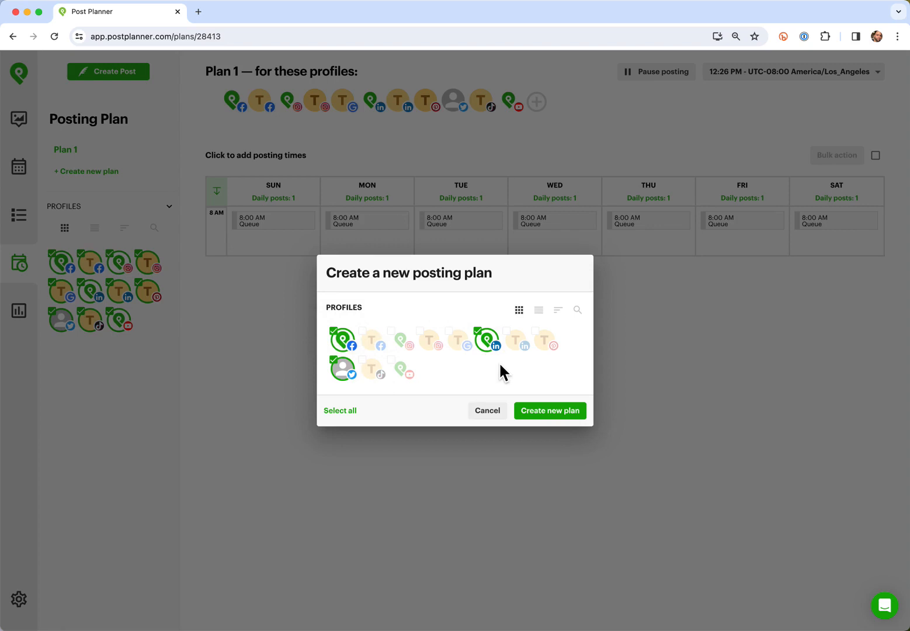
left_click(560, 412)
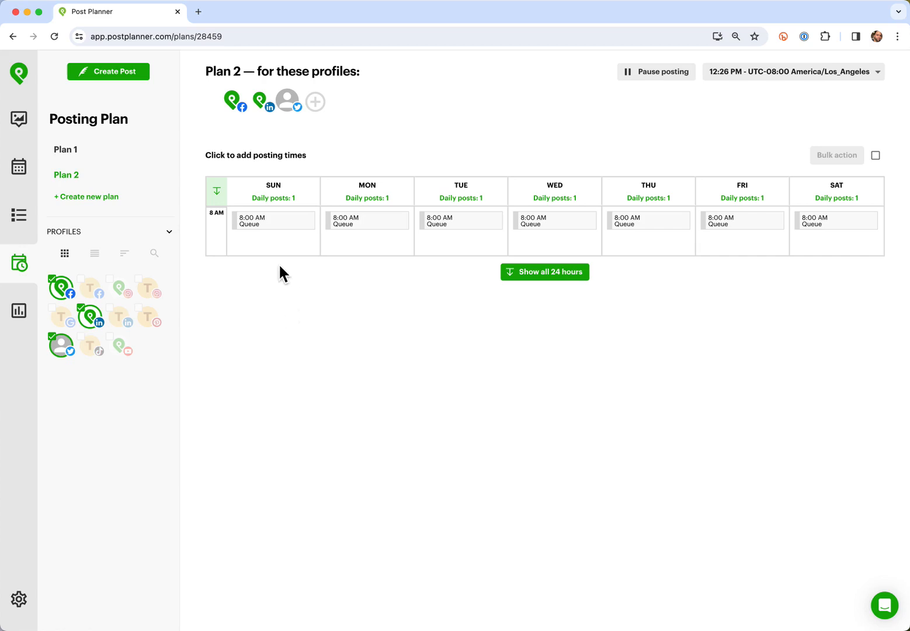
- Add a 7:00 AM posting time to Plan 2 for all days, with Queue as the source of posts
left_click(226, 200)
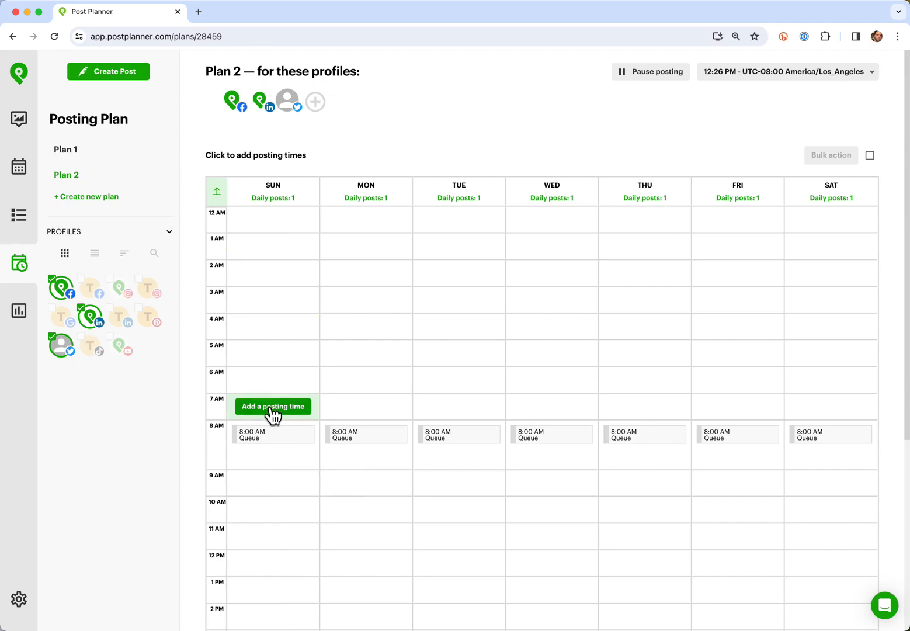
left_click(272, 408)
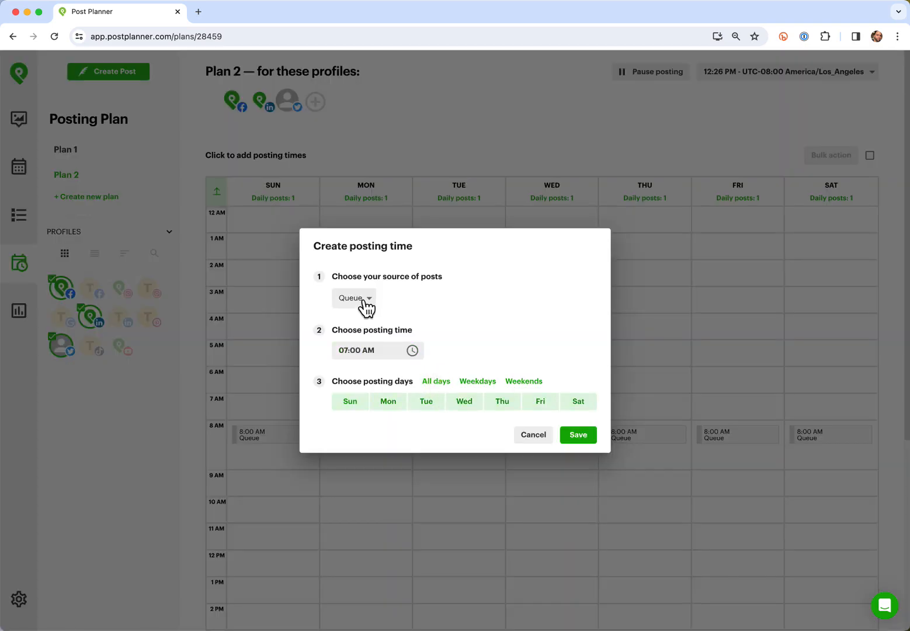
left_click(580, 436)
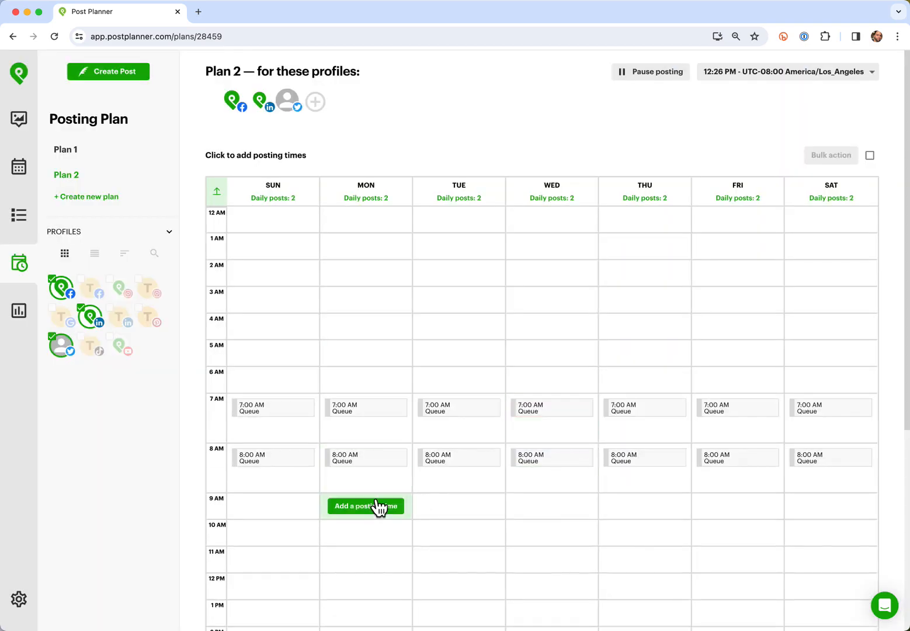
- Delete the 8:00 AM posting times from all seven days of Plan 2 in bulk
left_click(303, 457)
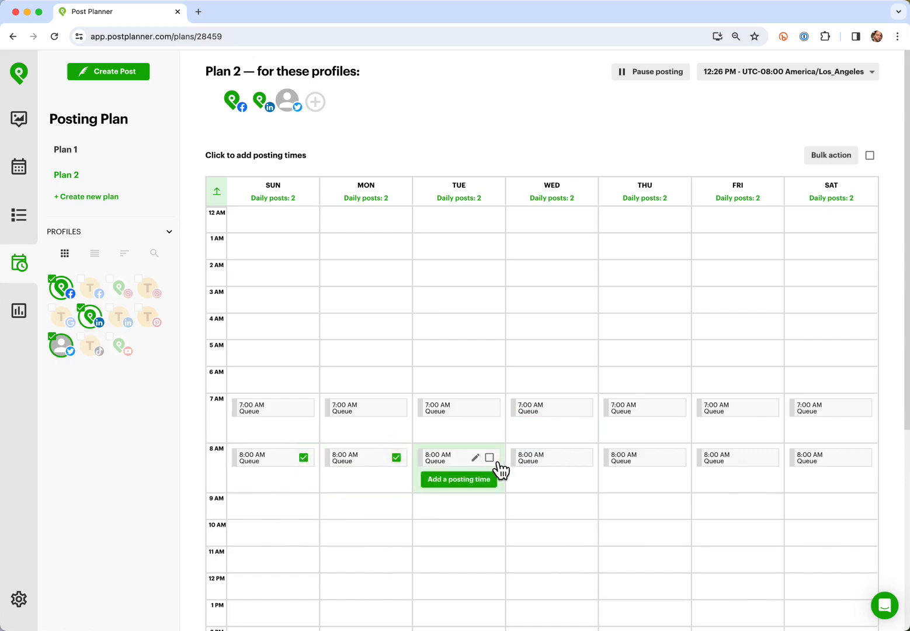
left_click(489, 457)
left_click(581, 457)
left_click(675, 458)
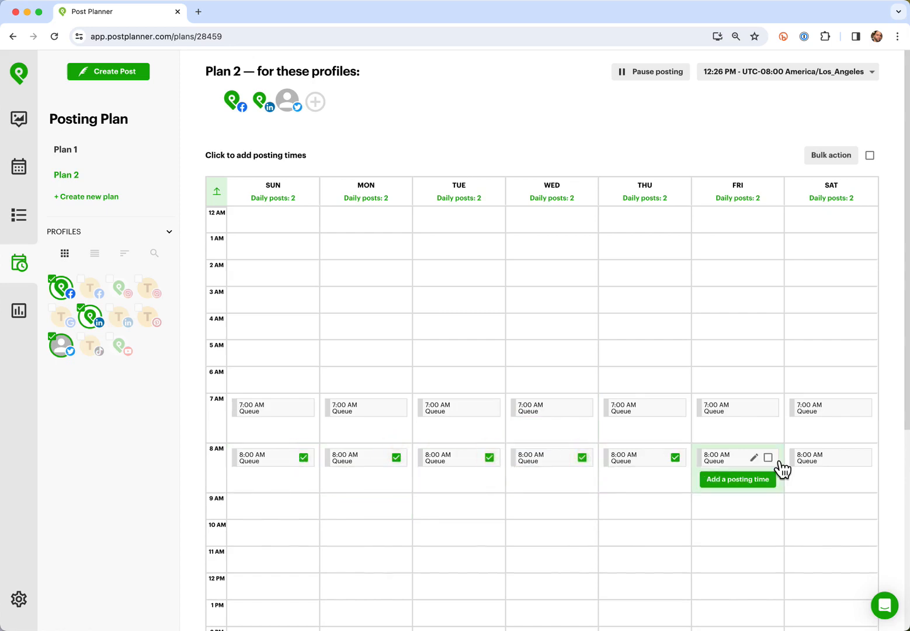
left_click(768, 457)
left_click(860, 457)
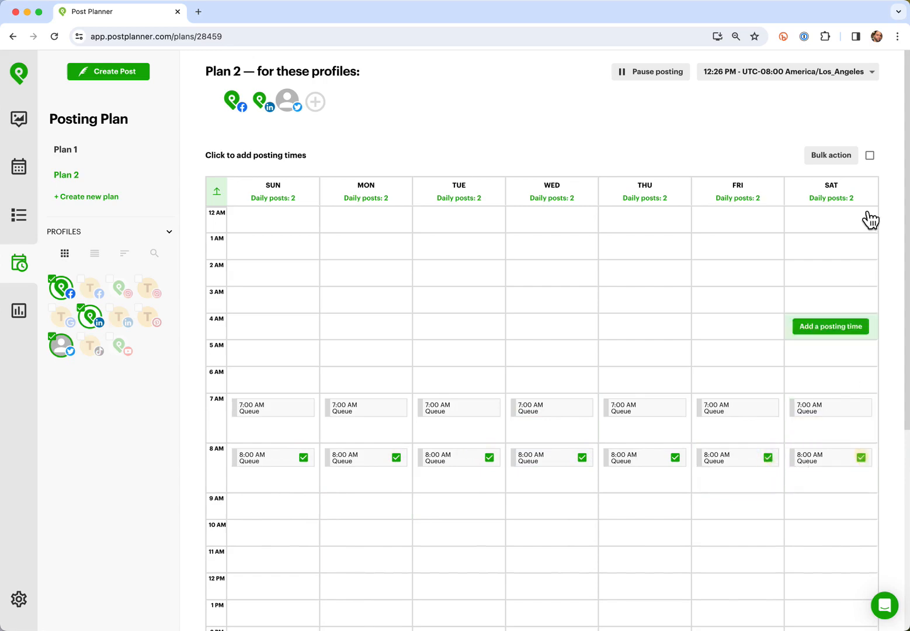
left_click(836, 158)
left_click(844, 201)
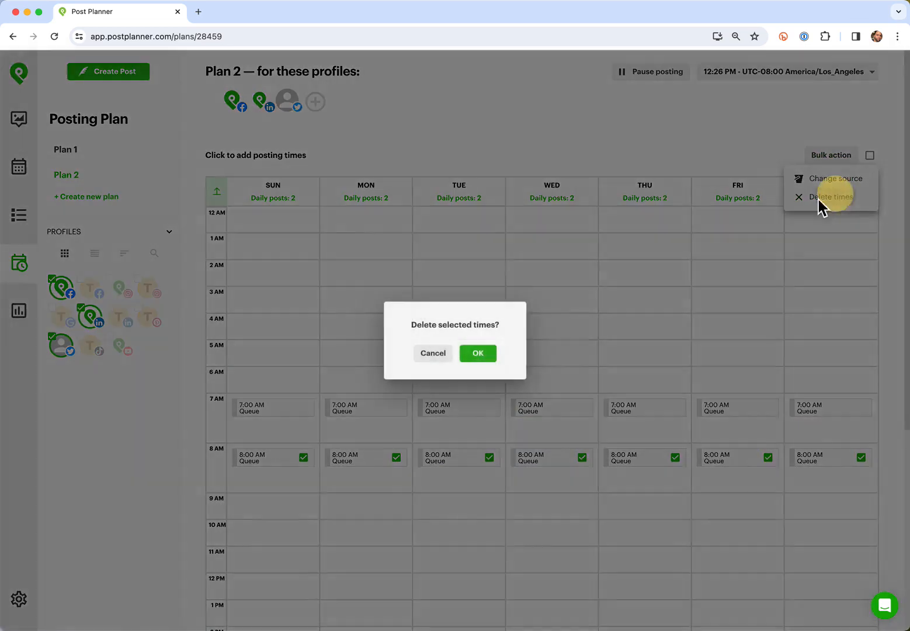
left_click(478, 354)
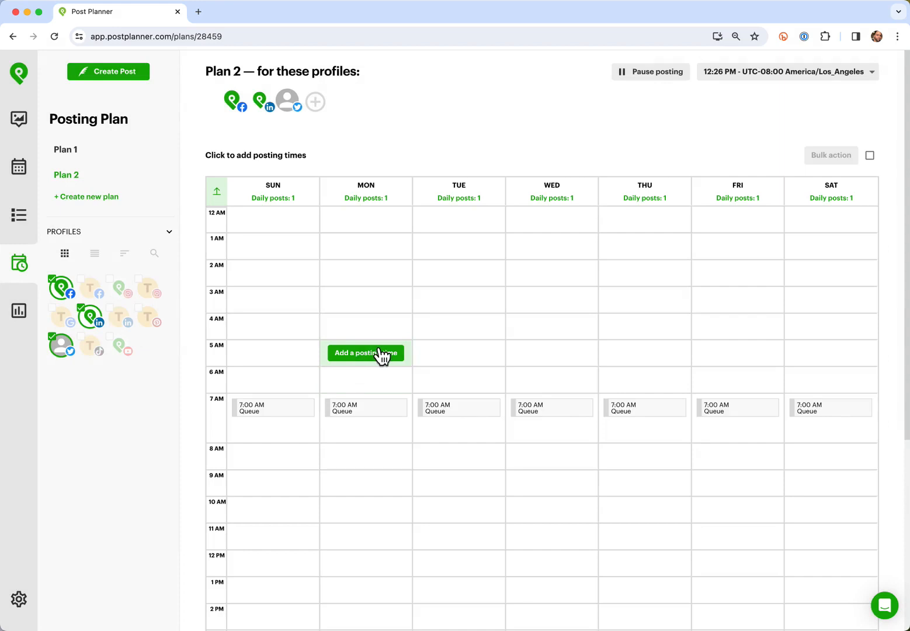
- Add a 4:00 PM Queue posting time on all days of Plan 2, and collapse the schedule to the hours in use
scroll(380, 357, "down", 5)
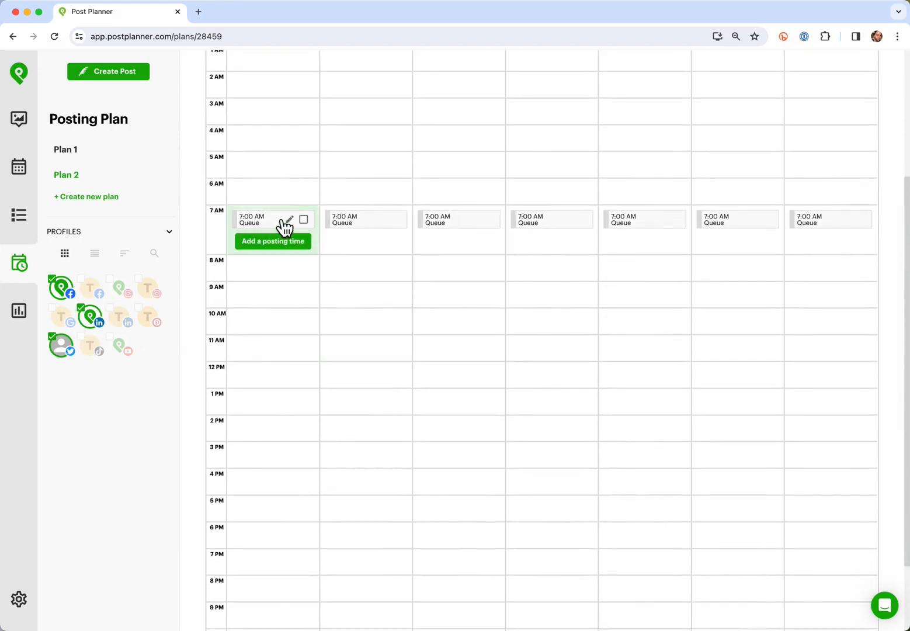
scroll(309, 388, "down", 2)
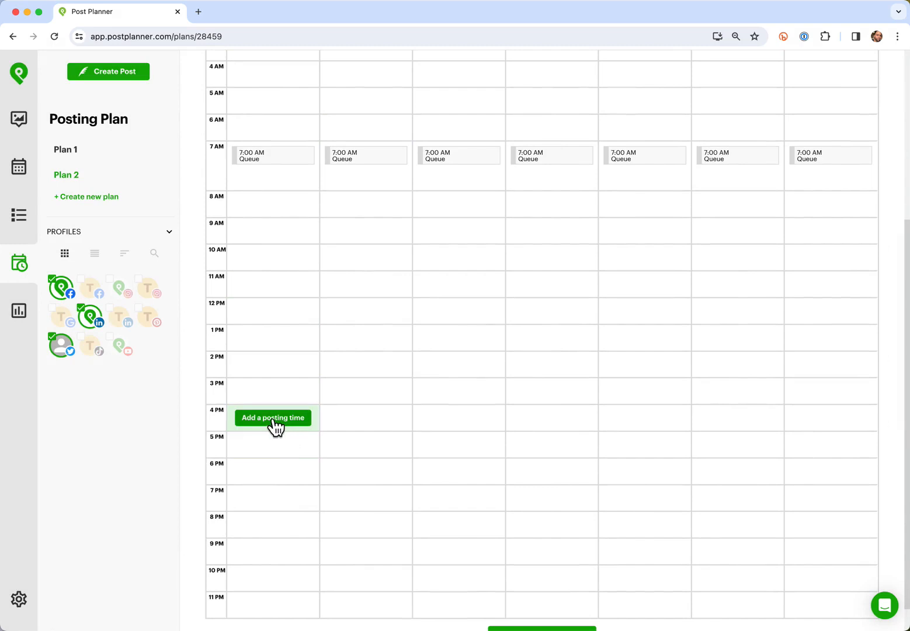
left_click(272, 418)
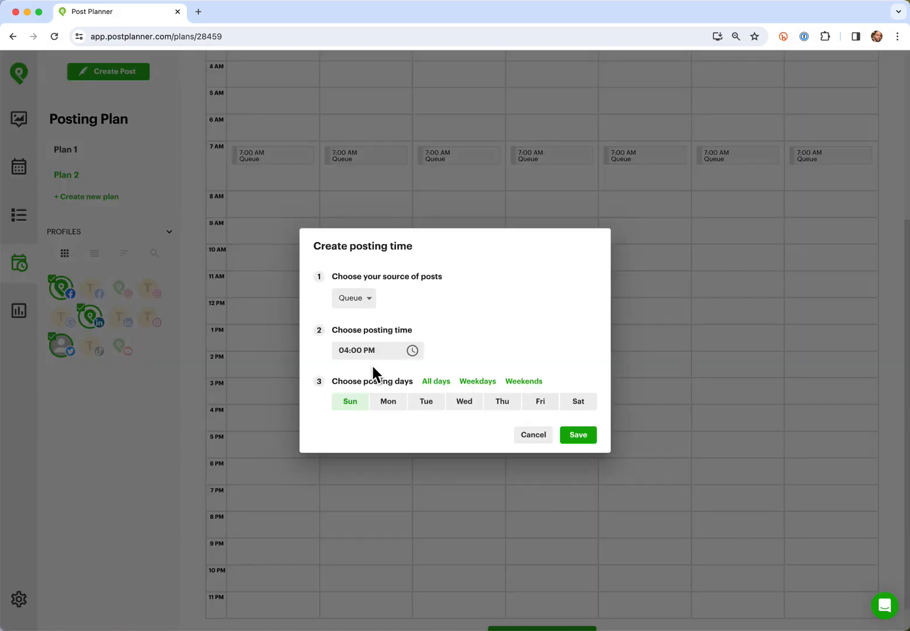
left_click(438, 383)
left_click(580, 435)
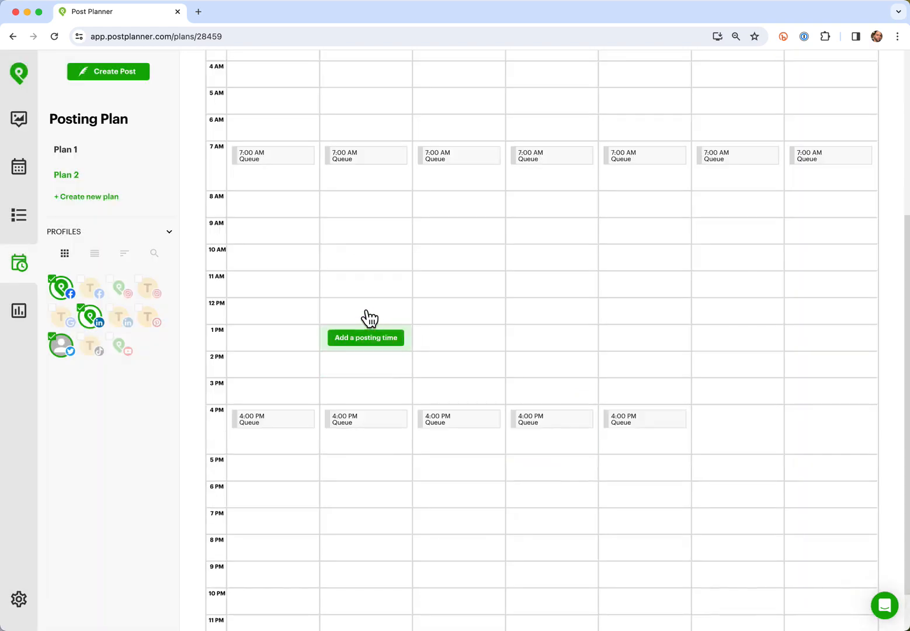
scroll(368, 317, "up", 7)
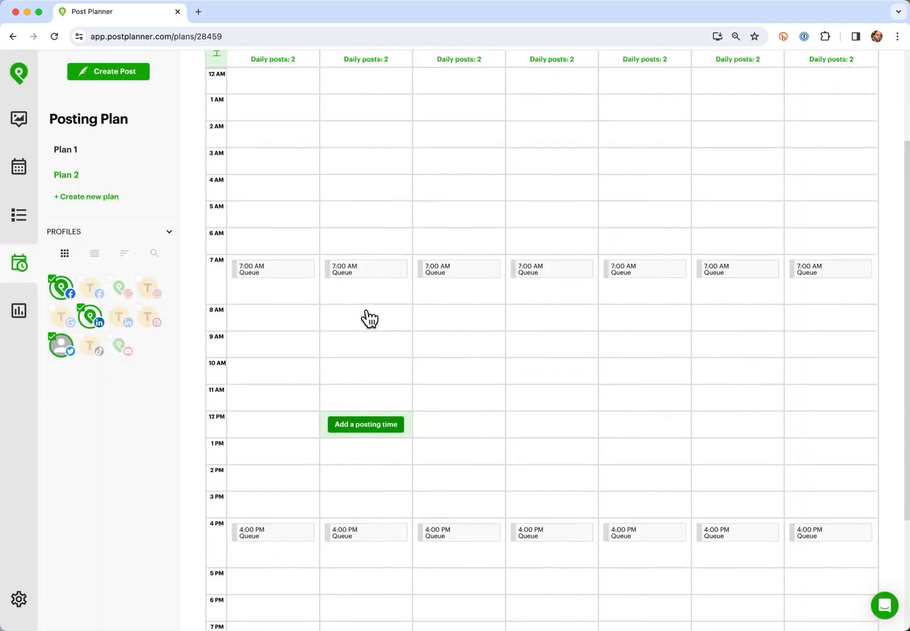
left_click(217, 141)
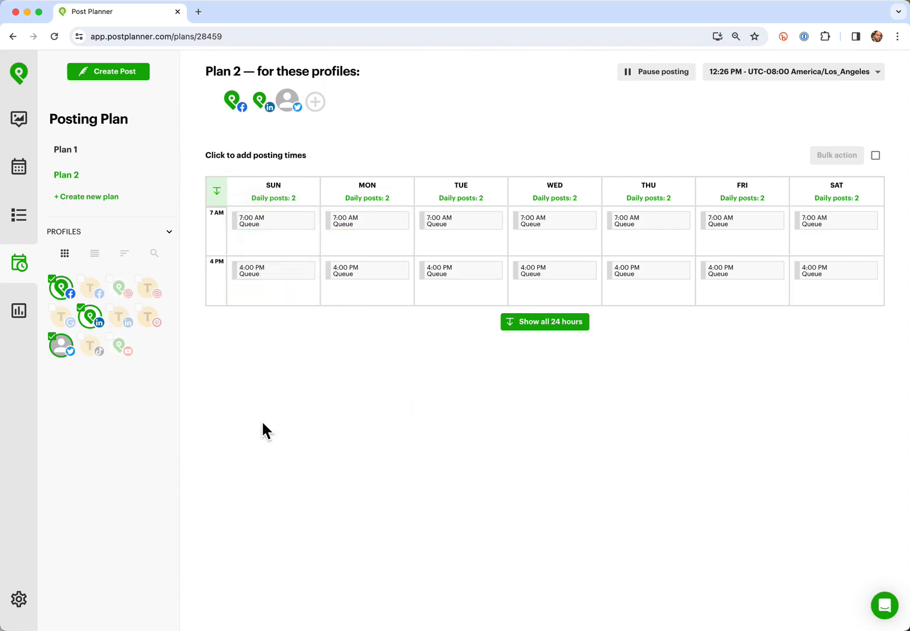
- Create another posting plan containing only the Post Planner Instagram profile
left_click(103, 214)
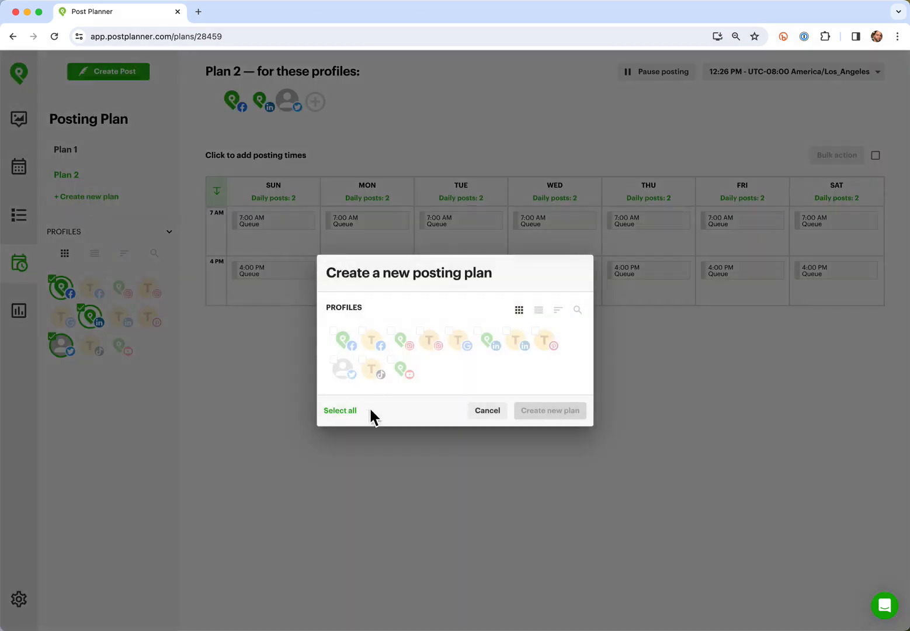
left_click(408, 347)
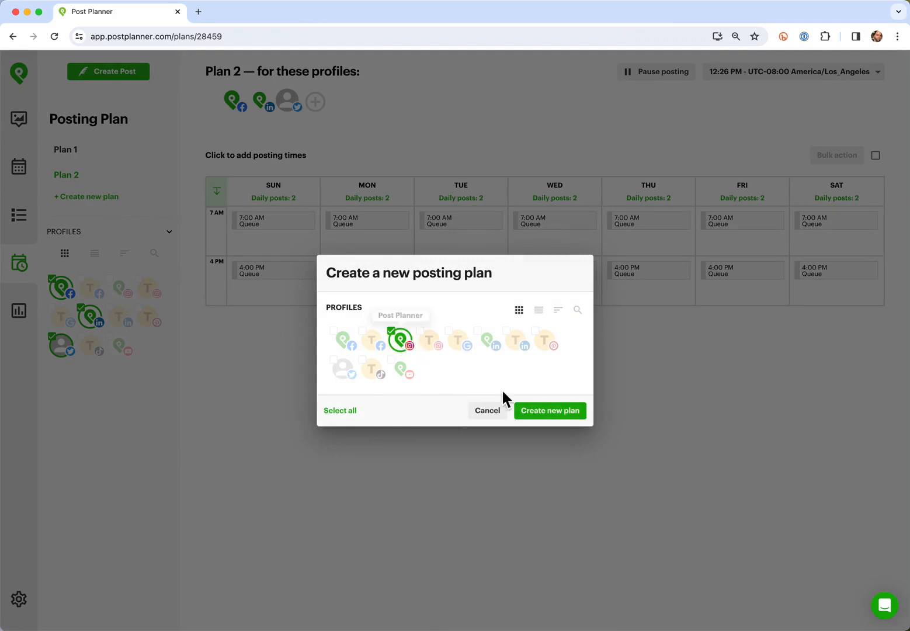
left_click(549, 412)
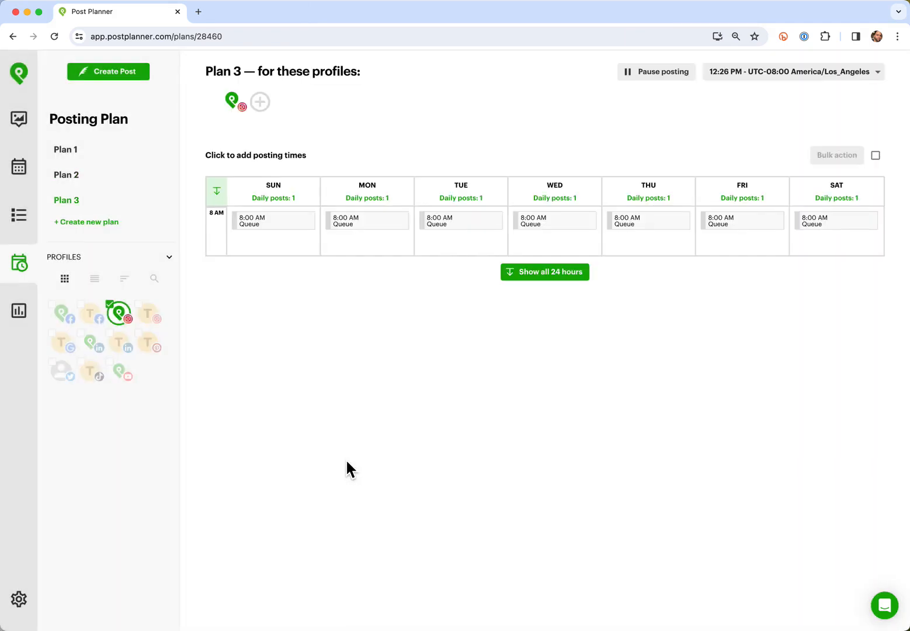
- Show all 24 hours of Plan 3 and add a 6:00 AM Queue posting time on all days
left_click(217, 191)
scroll(348, 360, "down", 5)
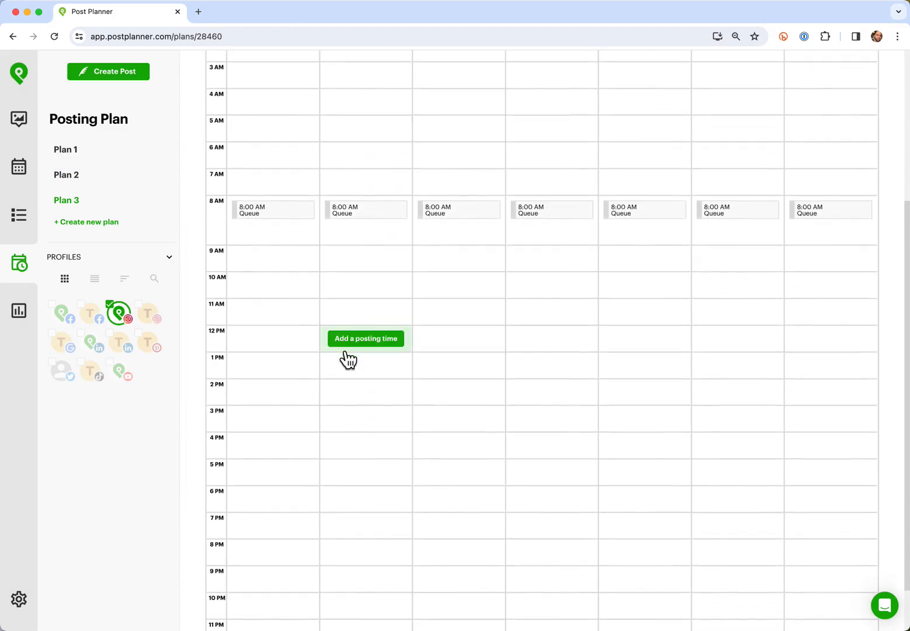
scroll(348, 359, "up", 3)
scroll(348, 360, "up", 1)
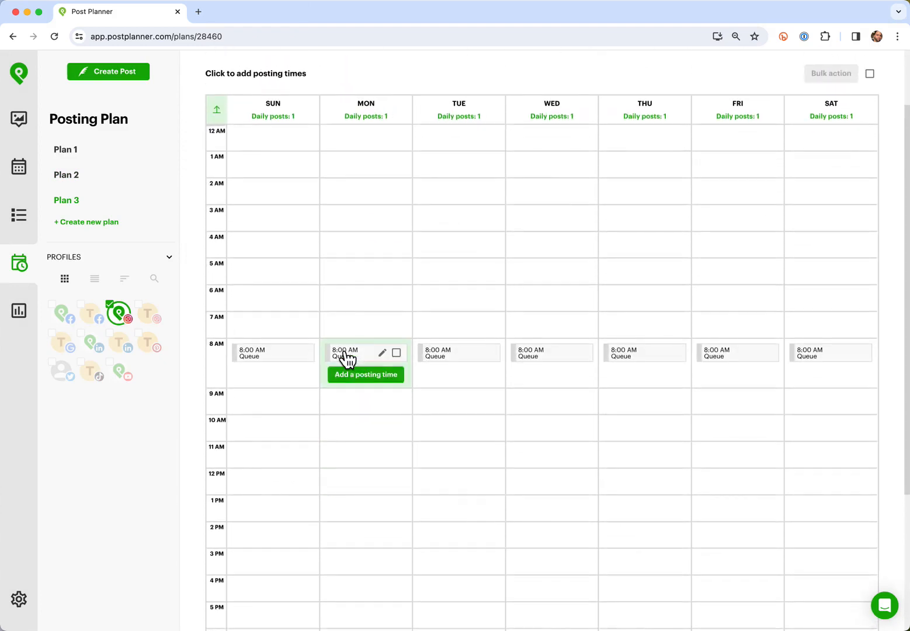
left_click(280, 304)
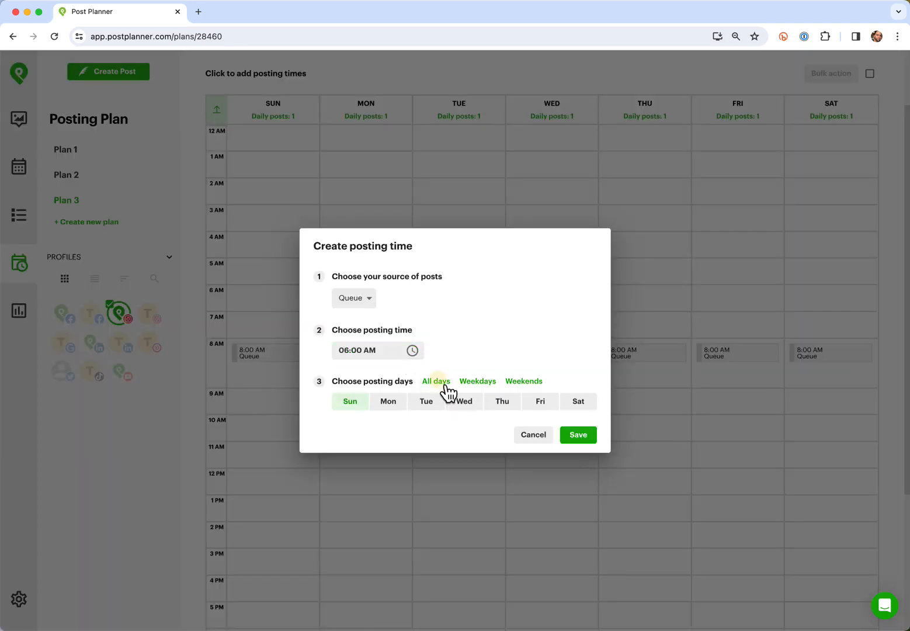
left_click(439, 383)
left_click(578, 434)
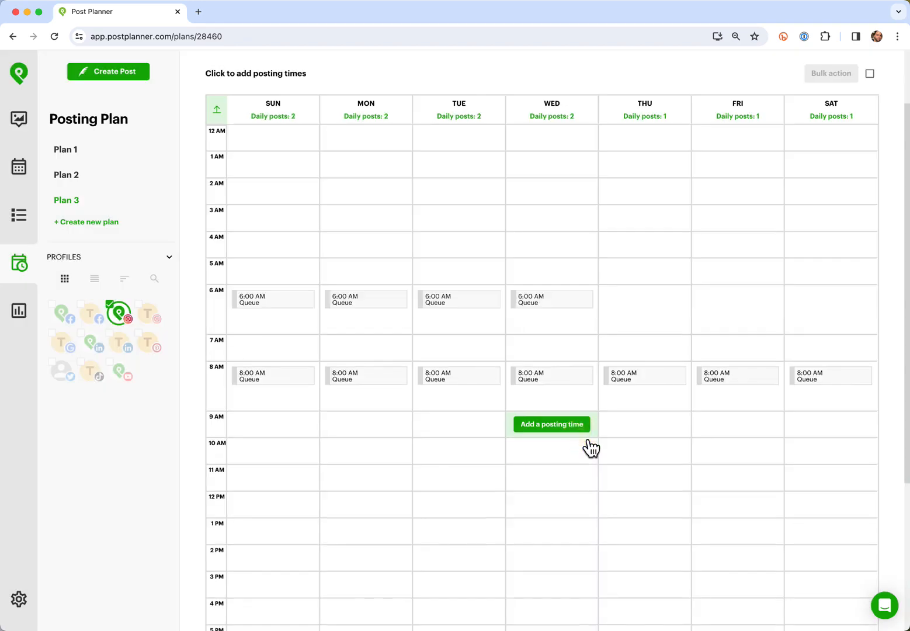
- Delete the 8:00 AM posting times from all seven days of Plan 3 in bulk, and collapse the schedule to the hours in use
left_click(303, 375)
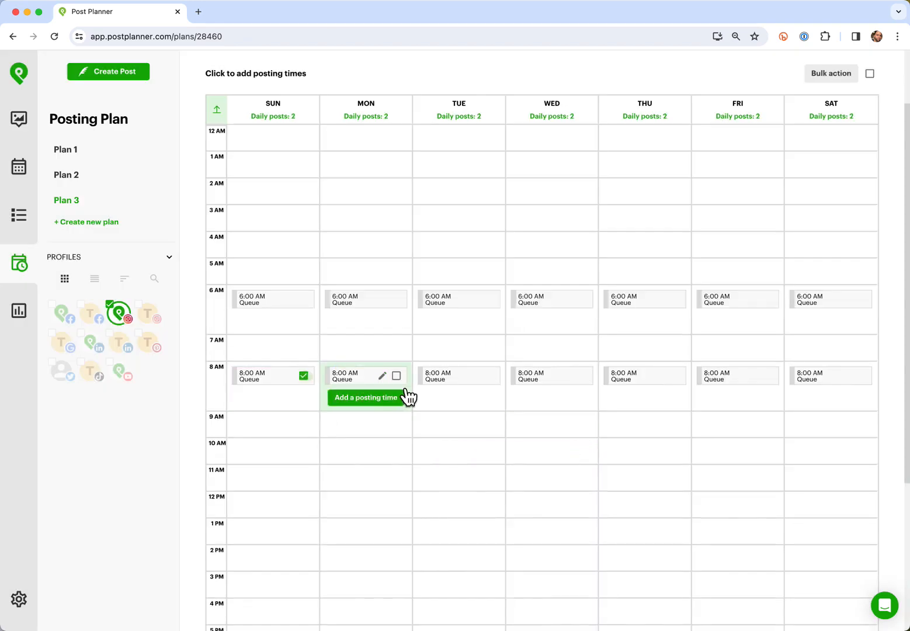
left_click(396, 375)
left_click(489, 375)
left_click(582, 376)
left_click(675, 376)
left_click(767, 375)
left_click(861, 375)
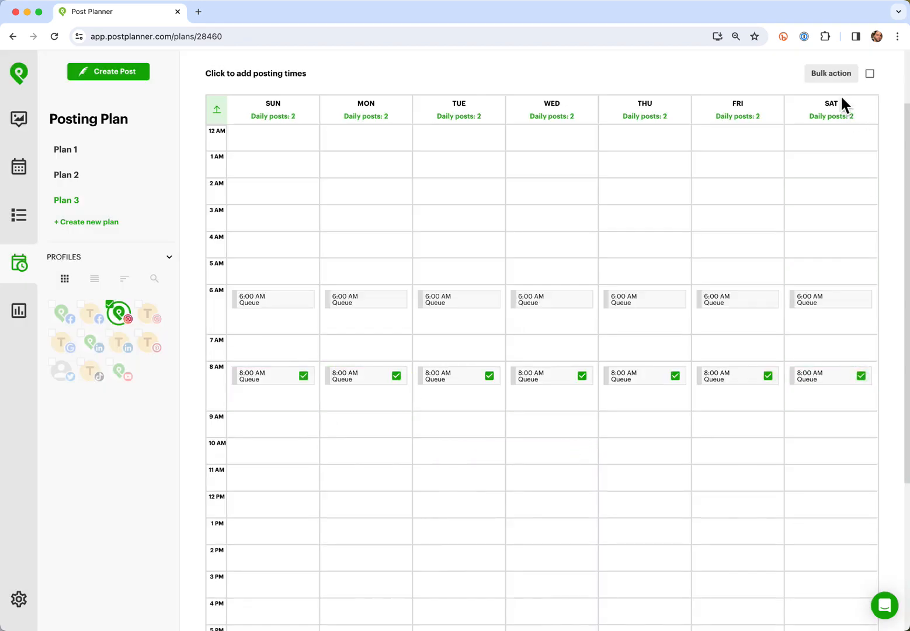
left_click(837, 77)
left_click(829, 117)
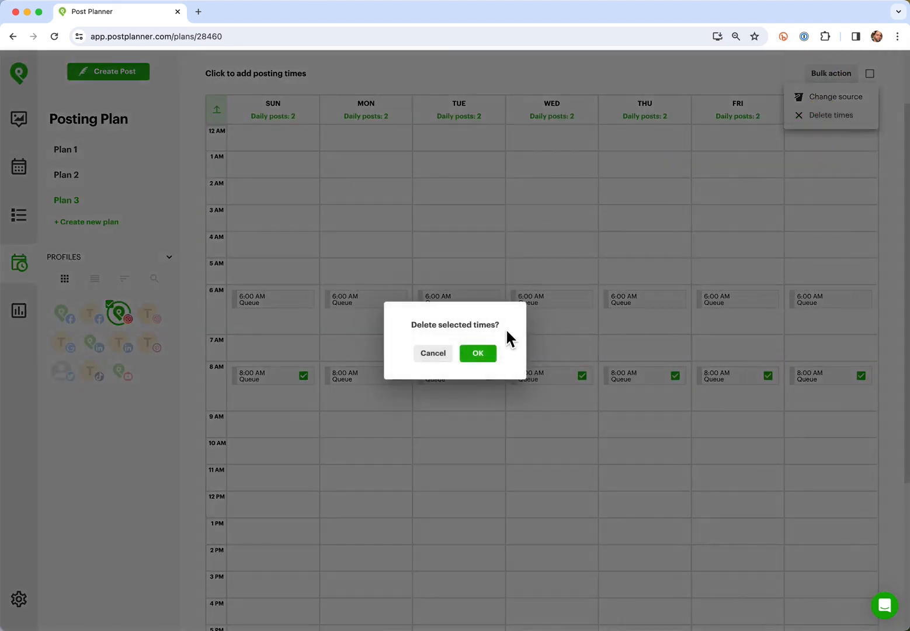
left_click(491, 355)
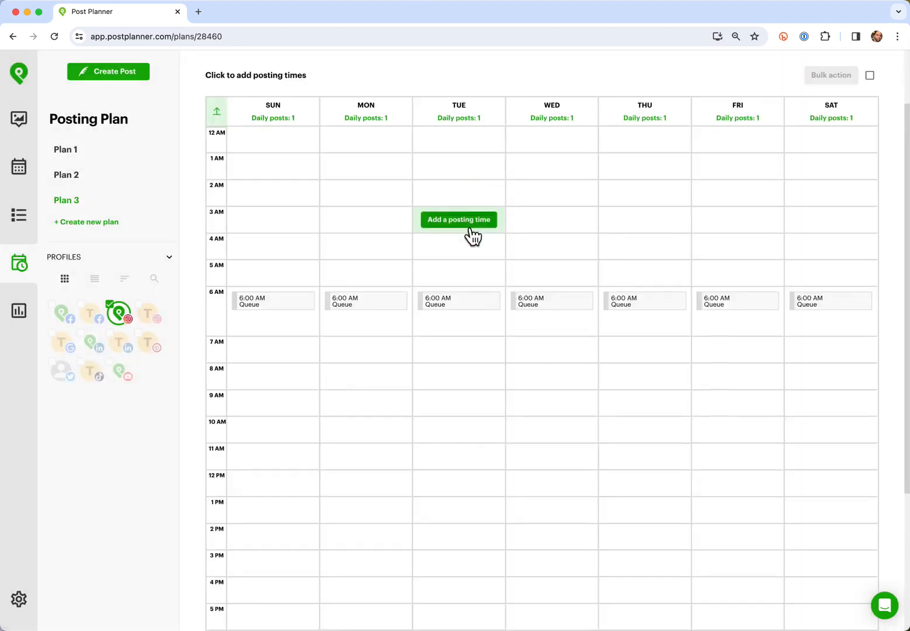
scroll(472, 236, "up", 2)
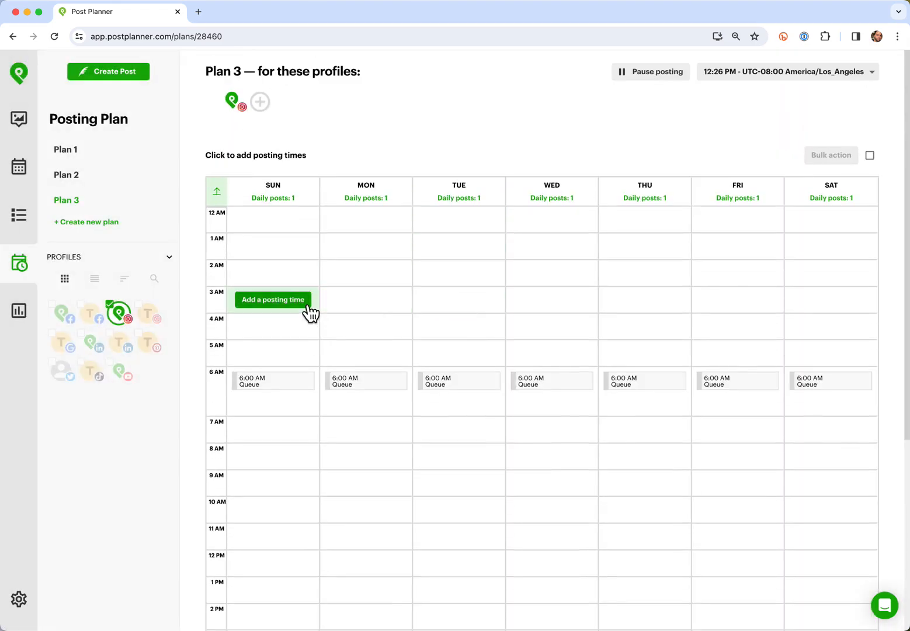
left_click(220, 197)
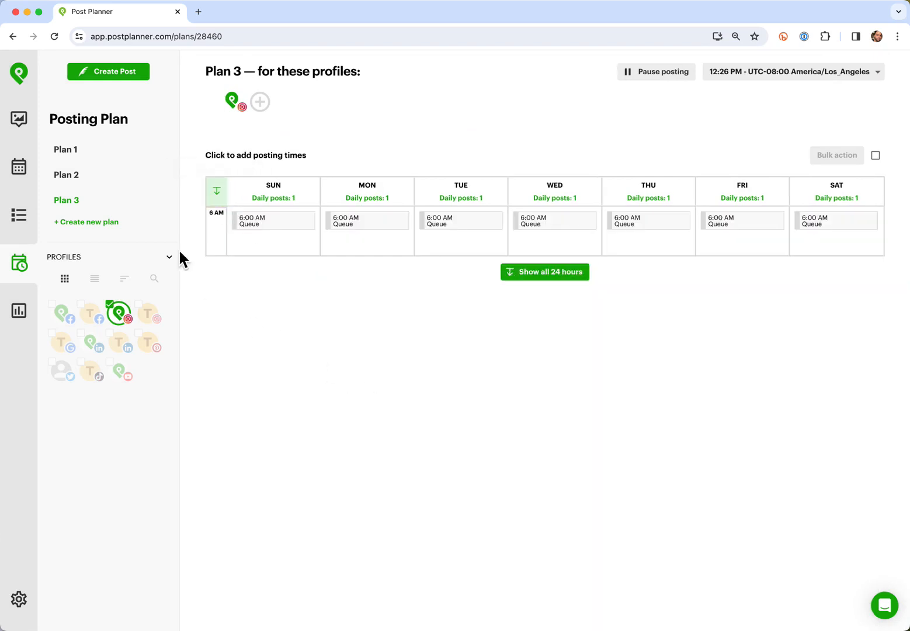
- Open Plan 2 and review its daily posting times and their sources
left_click(76, 180)
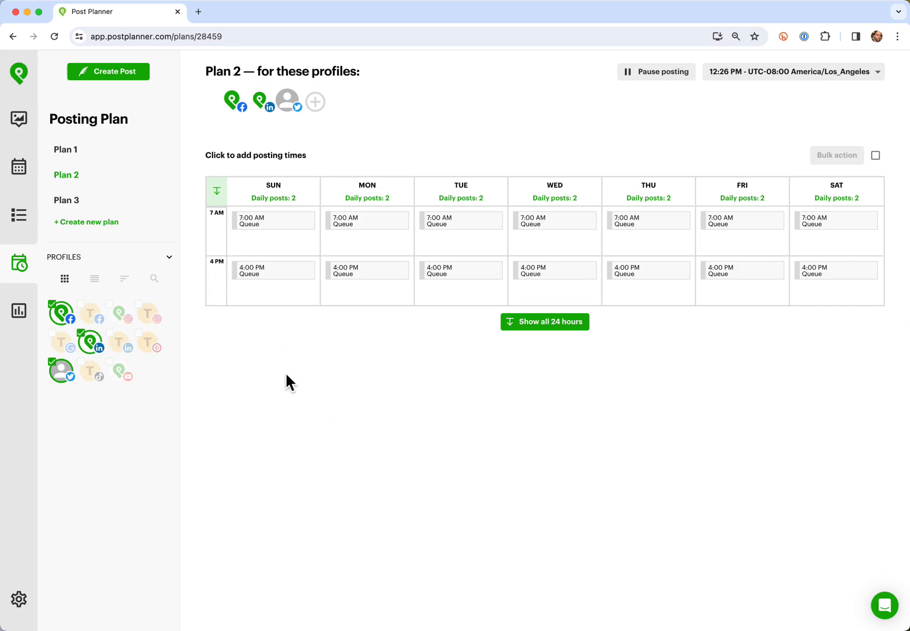
mouse_move(275, 231)
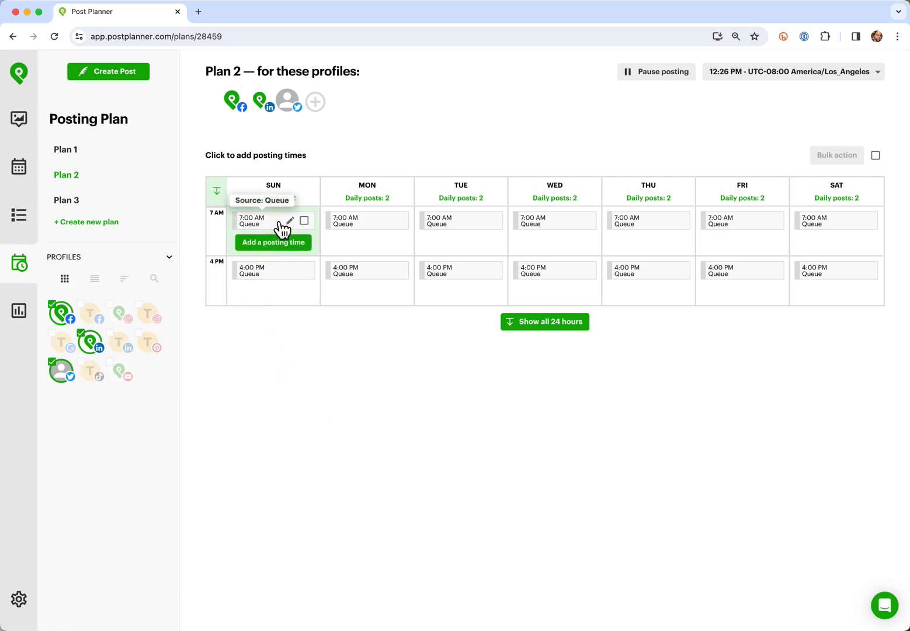
mouse_move(278, 274)
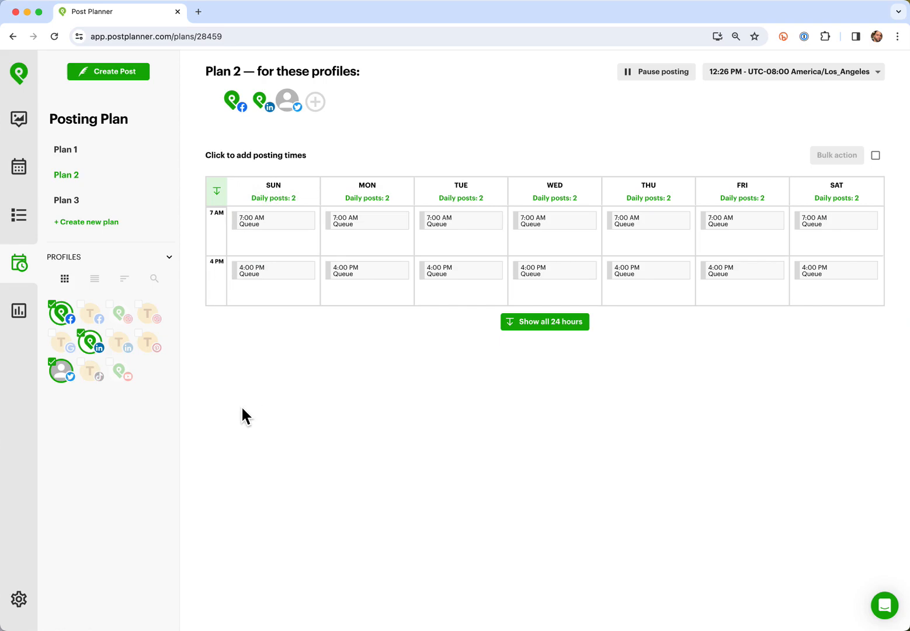
- Start a post bucket from the suggested My Blog Posts bucket, rename it PP Blog Posts, and colour it dark green
left_click(19, 215)
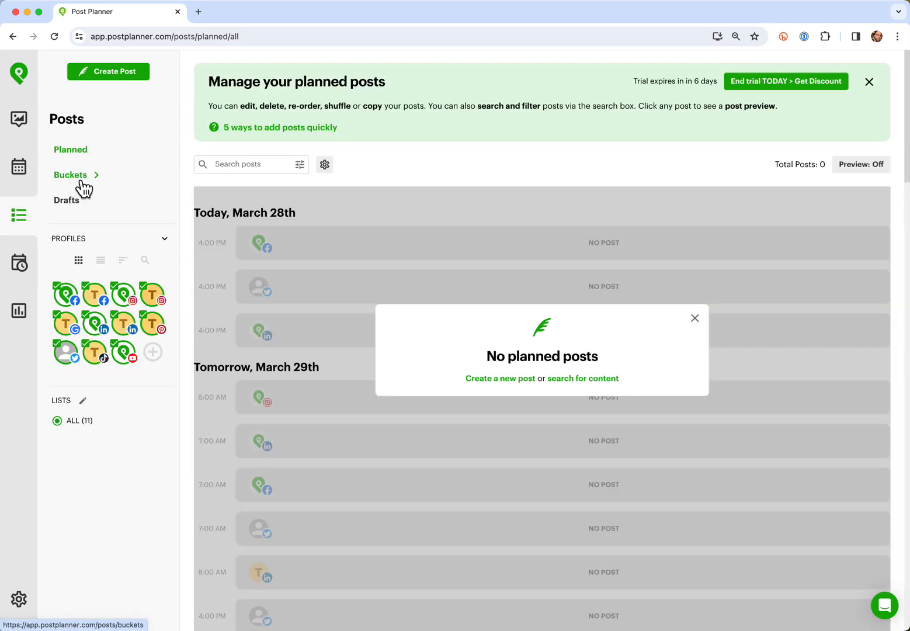
left_click(71, 175)
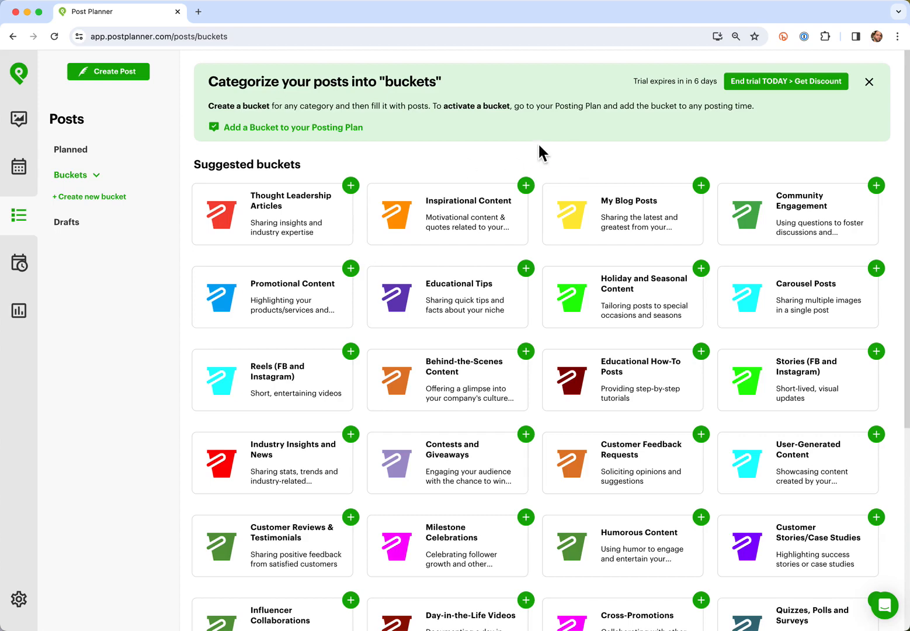
left_click(700, 188)
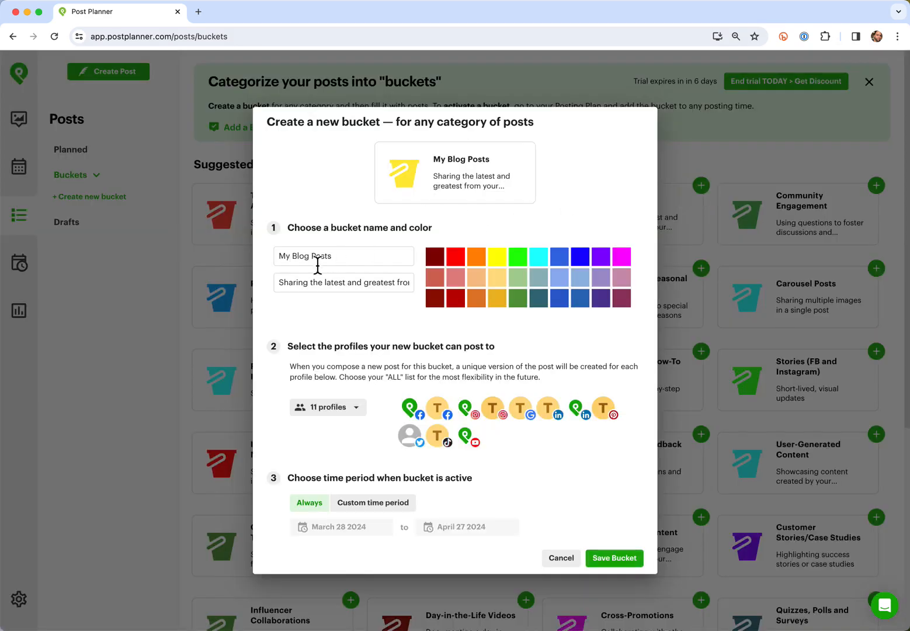
double_click(282, 259)
type("P P")
key("Left")
key("BackSpace")
left_click(522, 300)
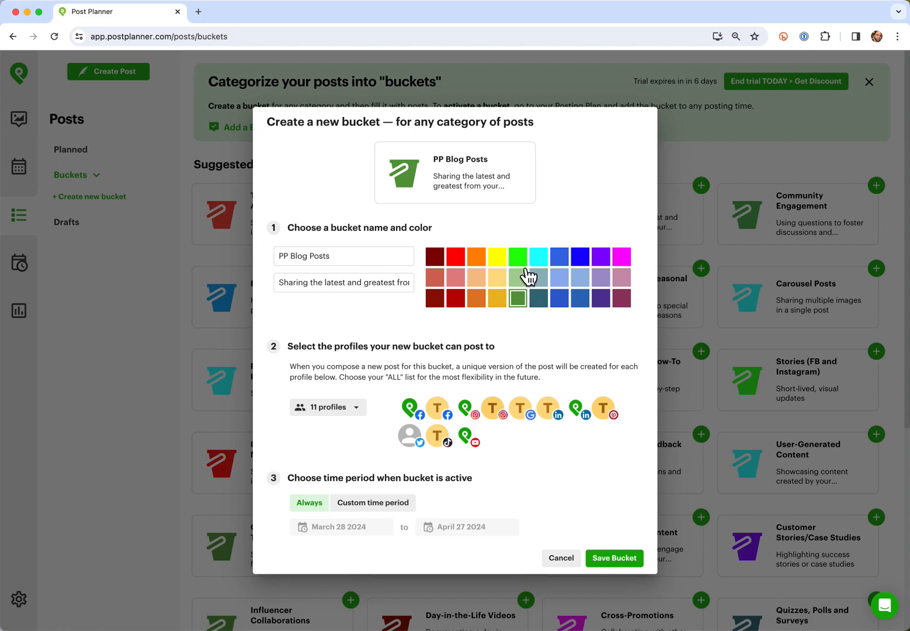
- Limit the PP Blog Posts bucket to the Post Planner Facebook and LinkedIn profiles and the Twitter profile, and save it
left_click(334, 412)
left_click(415, 380)
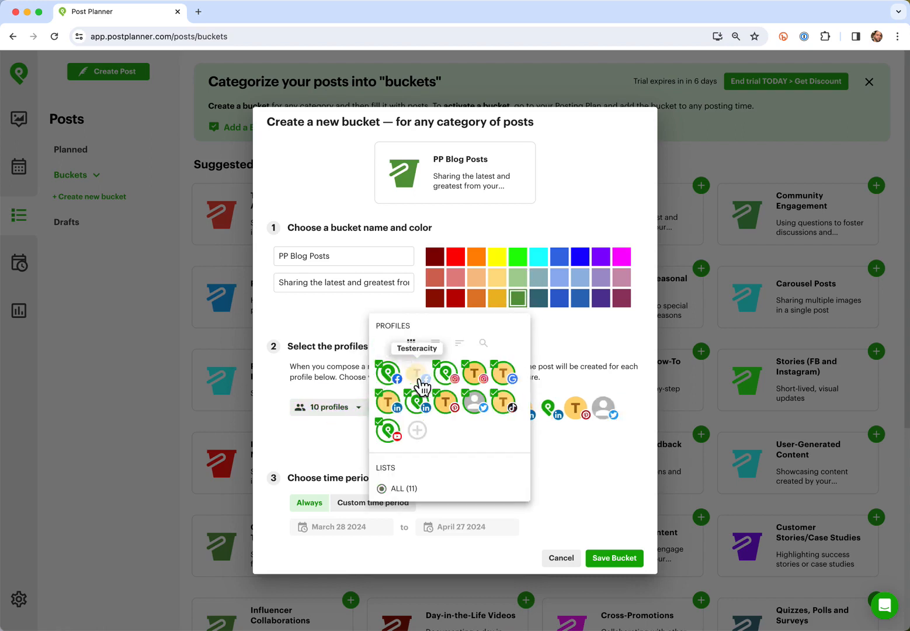
left_click(445, 380)
left_click(472, 380)
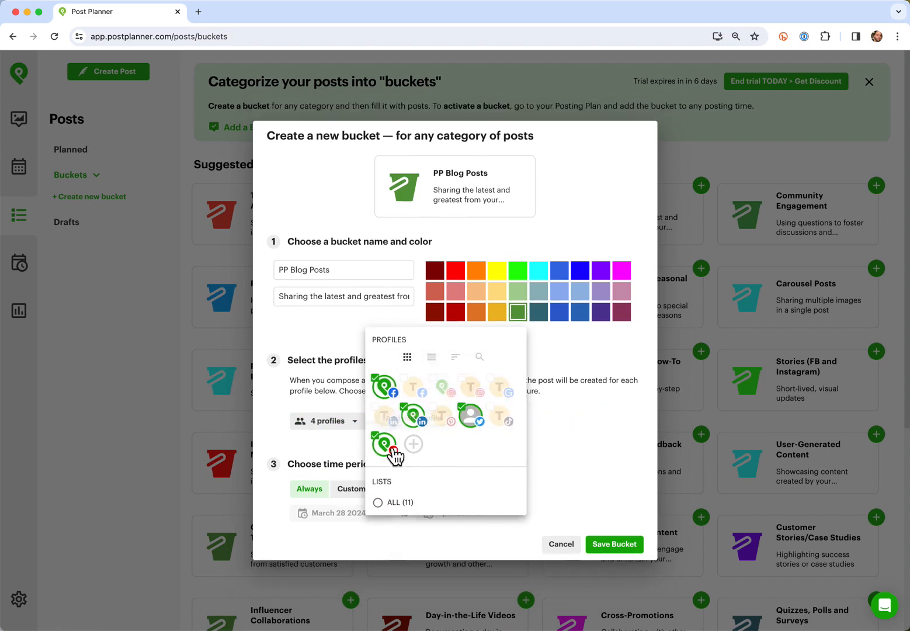
left_click(390, 448)
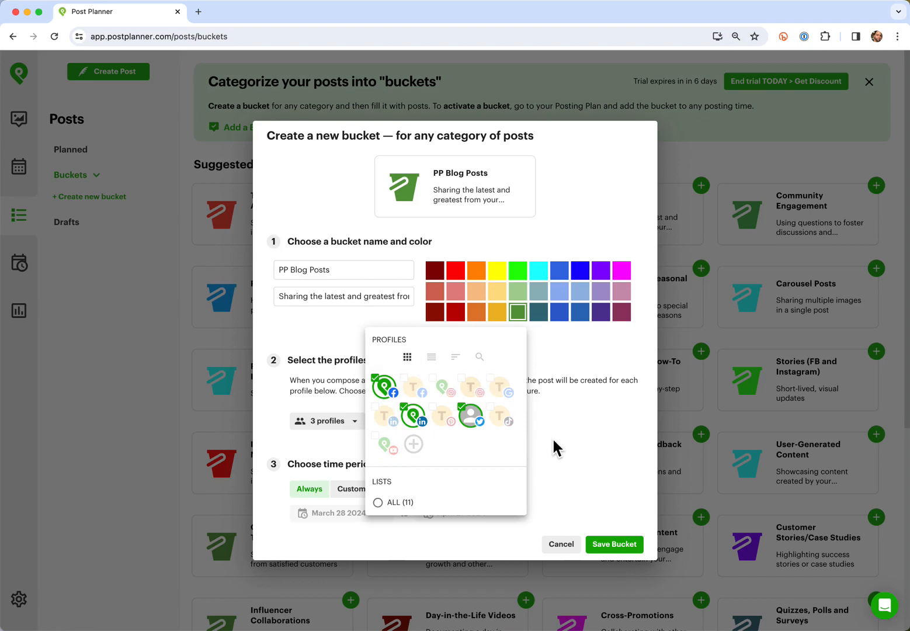
left_click(578, 417)
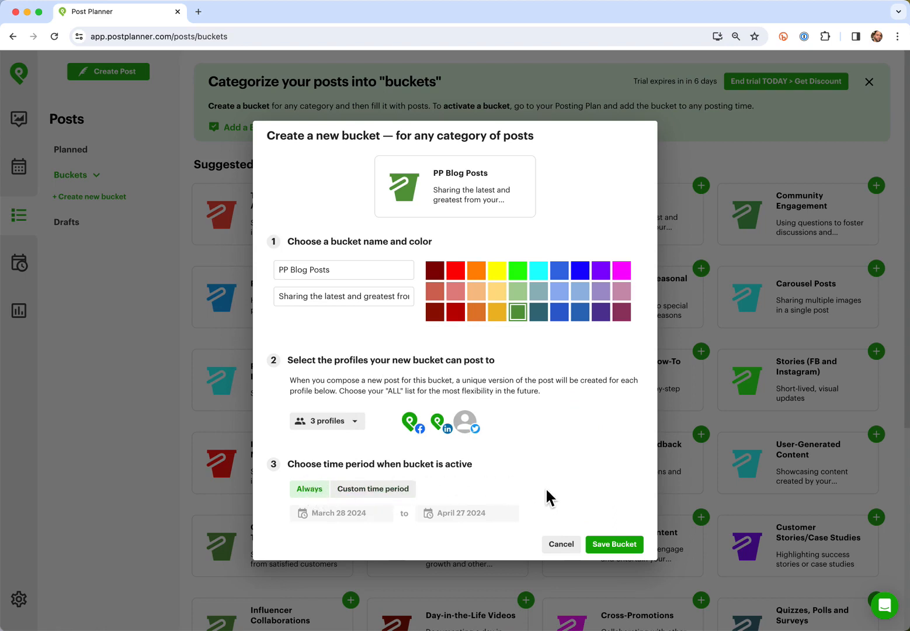
left_click(613, 539)
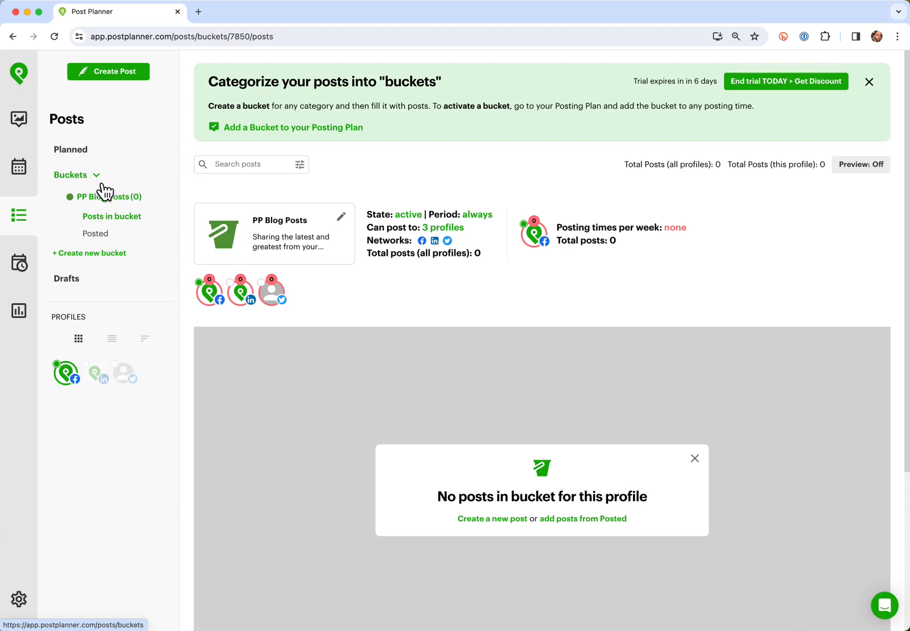
- Start another new bucket and name it PP Branded Pics
left_click(95, 253)
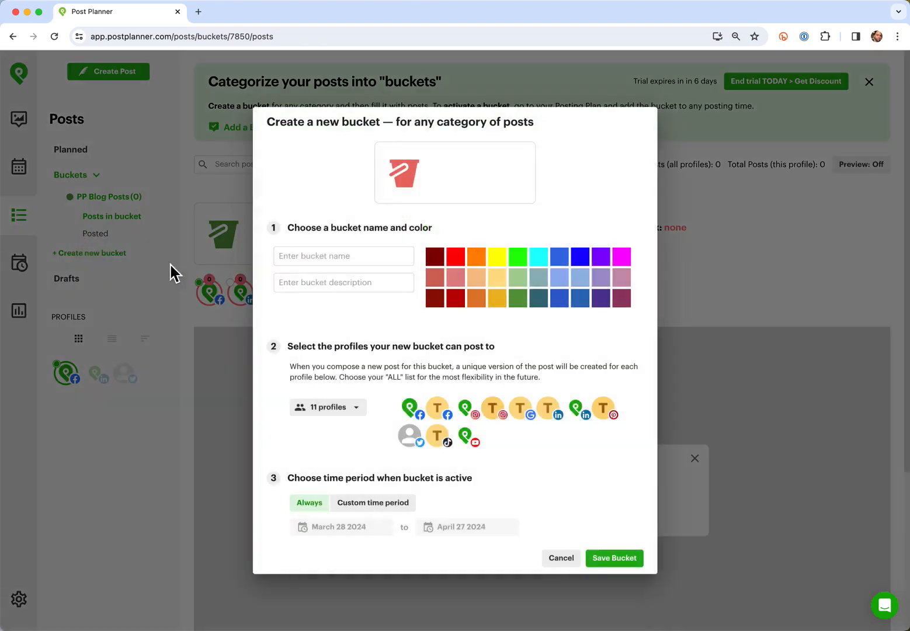
left_click(322, 257)
type("P")
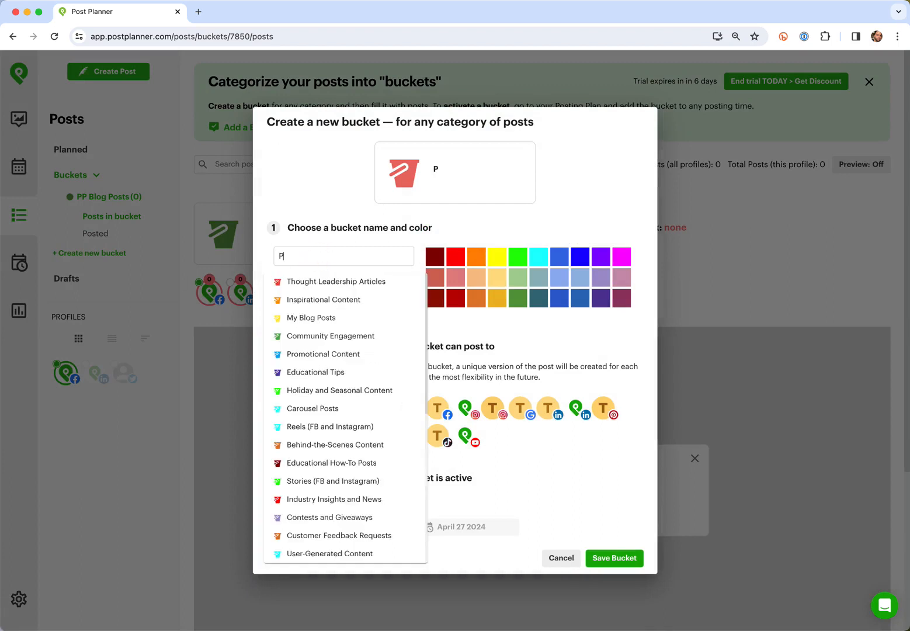
type("P Br")
type("d Images")
key("BackSpace")
key("BackSpace")
key("BackSpace")
key("BackSpace")
key("BackSpace")
type("Pics")
left_click(460, 234)
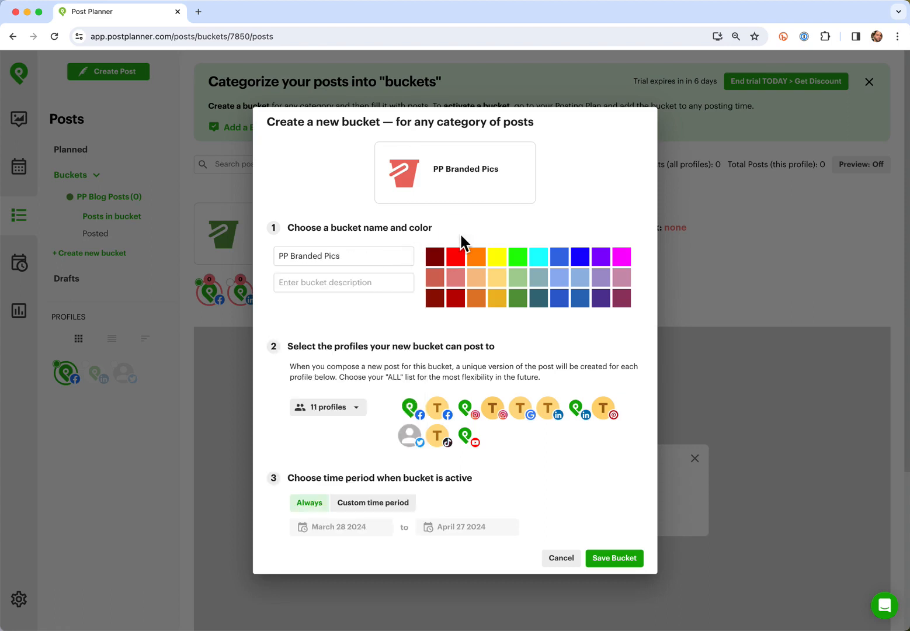
- Colour the PP Branded Pics bucket magenta and describe it as "Branded media to share to Post Planner's IG account."
left_click(628, 263)
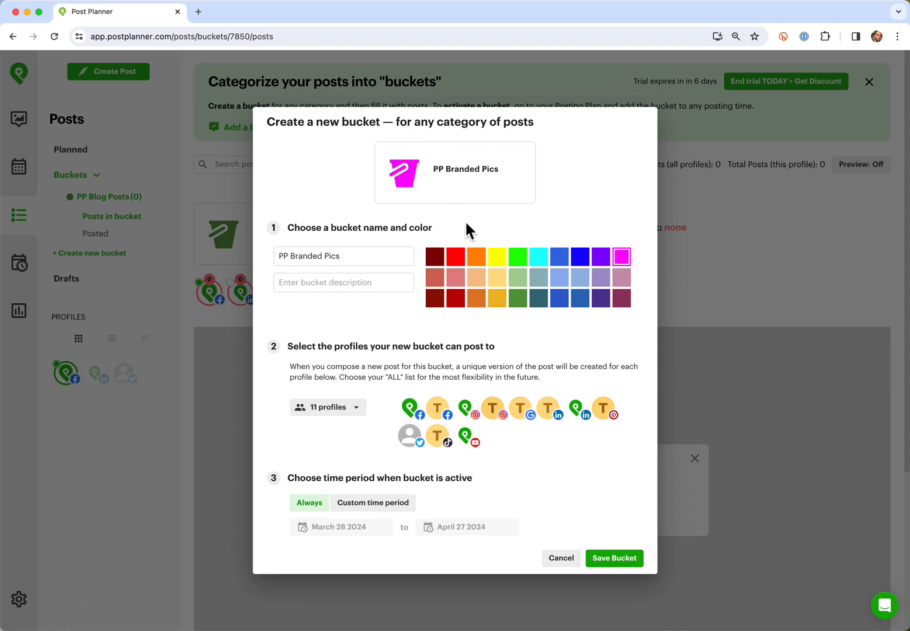
left_click(332, 288)
type("Branded media to share to Post Planner's IG account.")
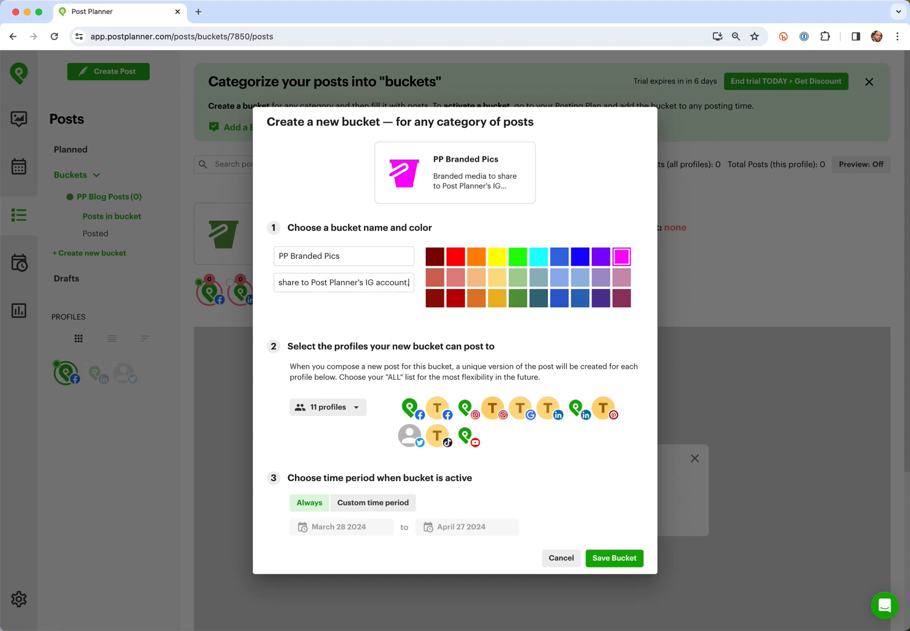
left_click(333, 288)
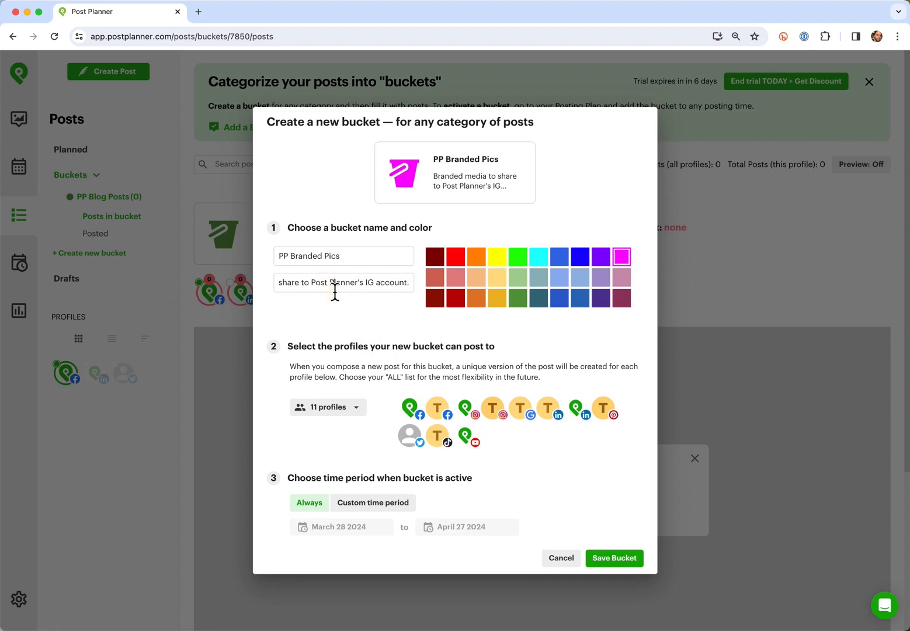
left_click(384, 323)
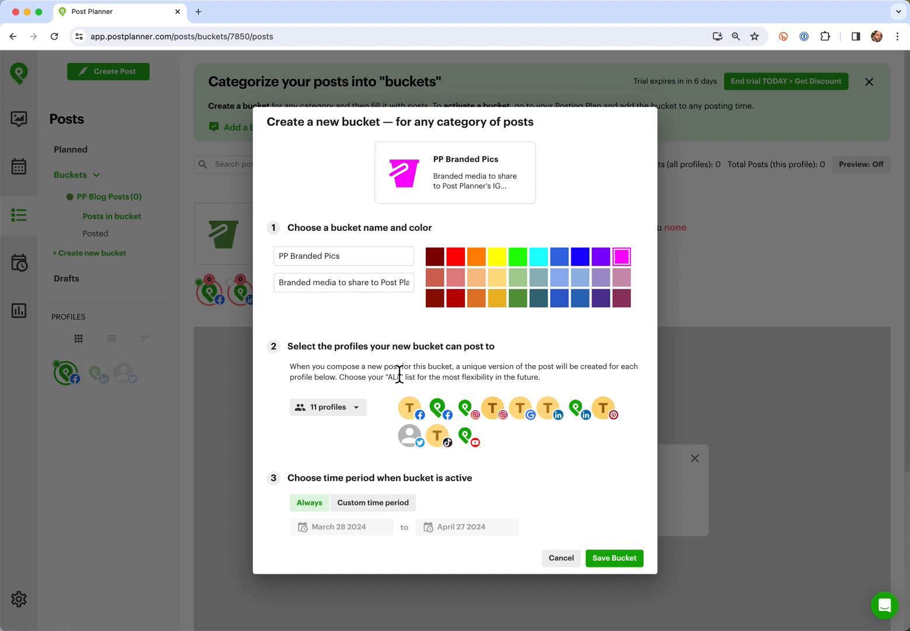
- Limit the PP Branded Pics bucket to only the Post Planner Instagram profile, and save it
left_click(344, 416)
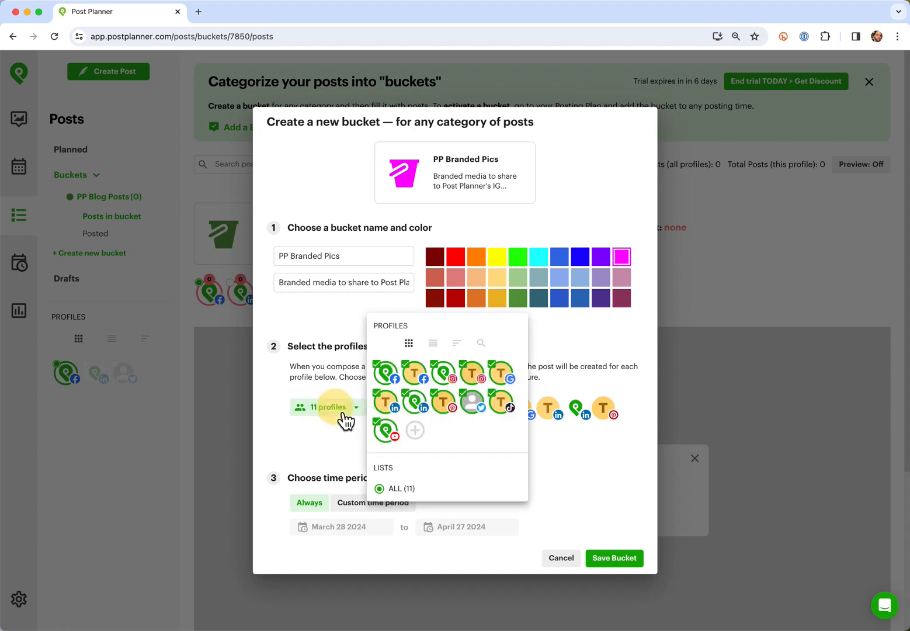
double_click(444, 374)
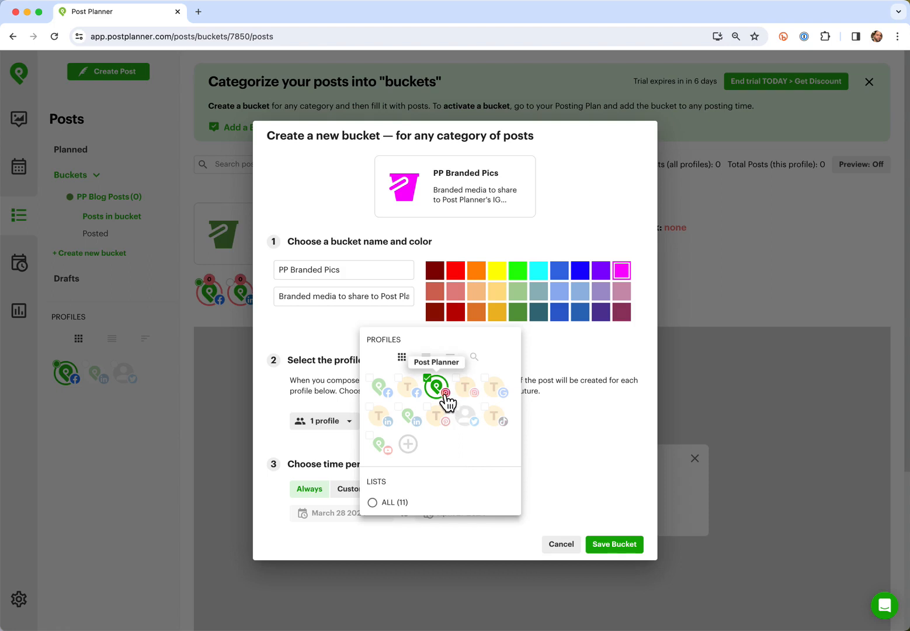
left_click(580, 446)
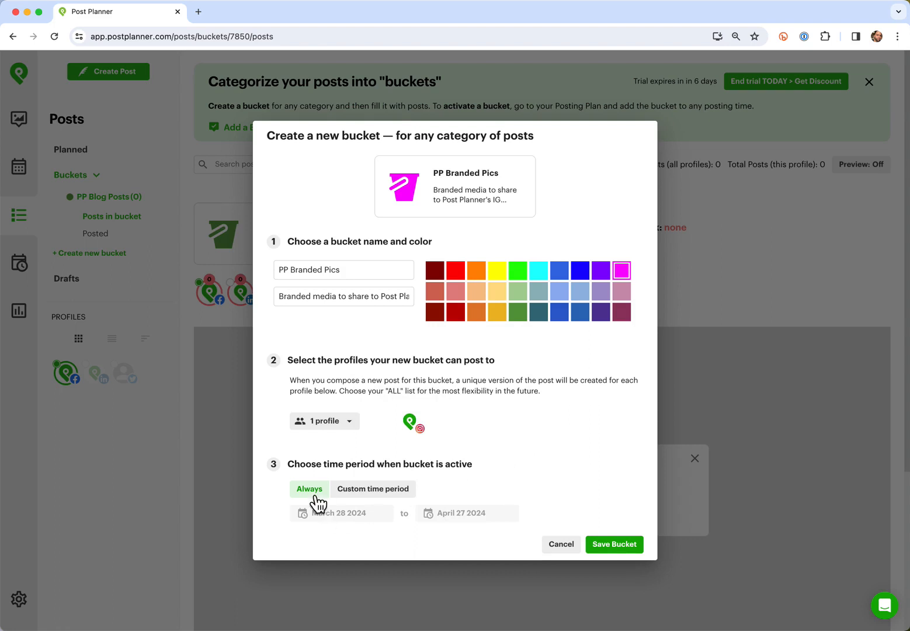
left_click(617, 546)
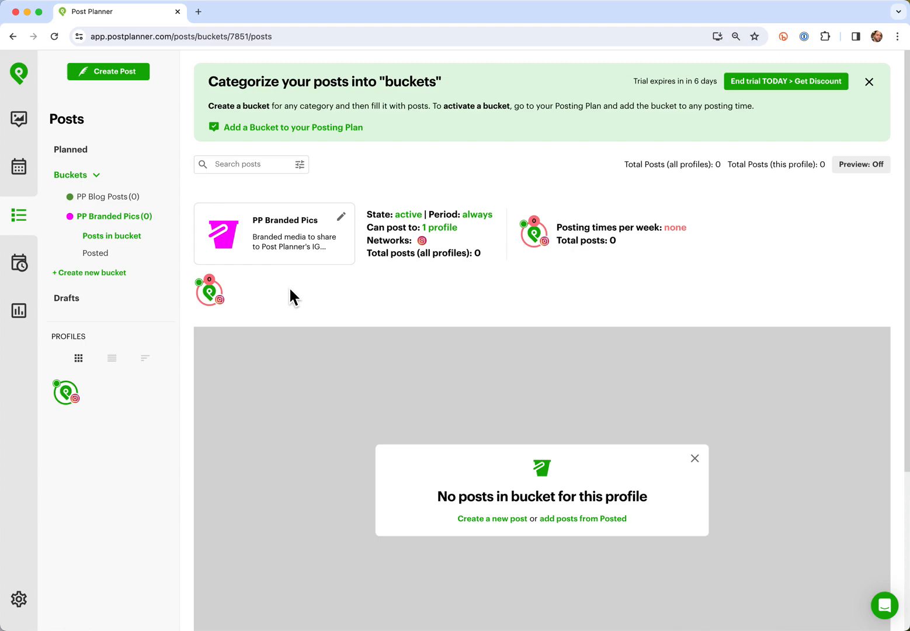
- Start a third new bucket and name it PP Quote Pics
left_click(111, 274)
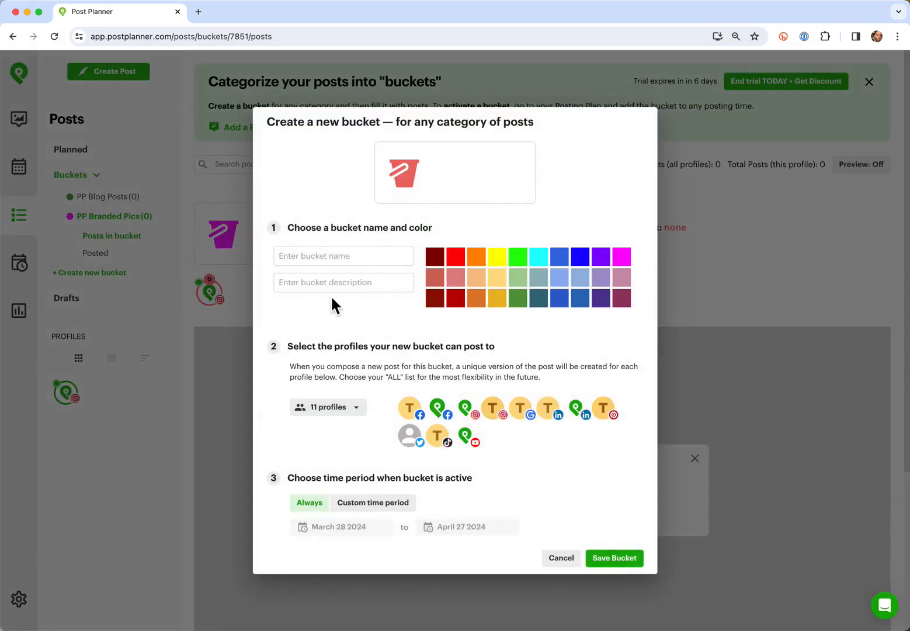
left_click(365, 262)
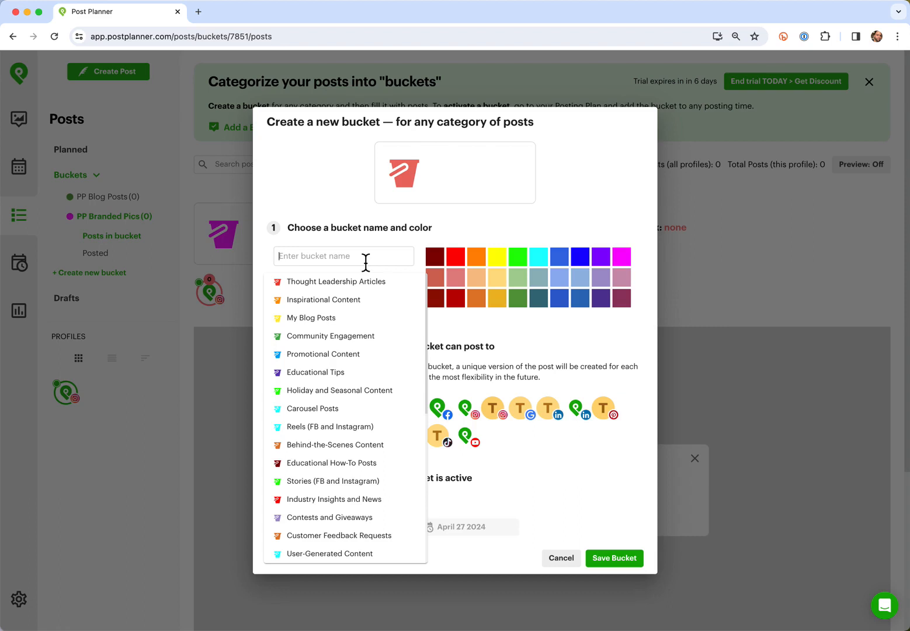
type("PP Quote Pics")
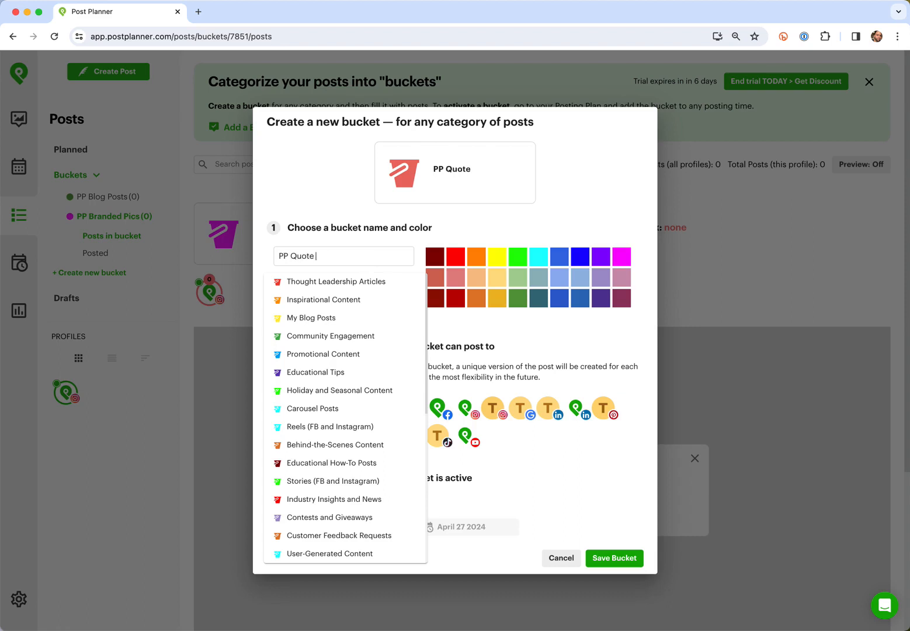
left_click(531, 220)
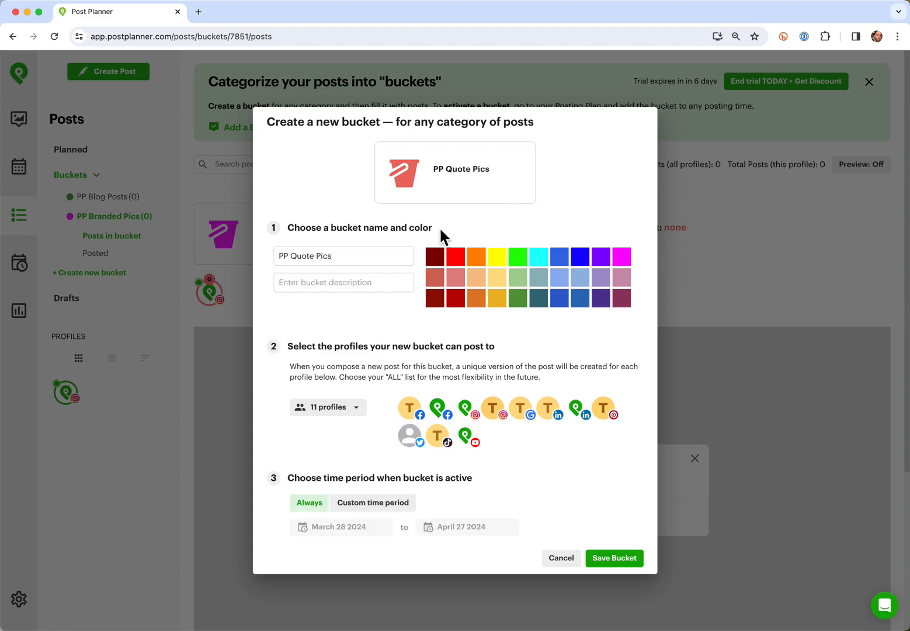
- Describe the PP Quote Pics bucket as "Quote images to share on Post Planner's accounts." and colour it blue
left_click(343, 287)
type("Quote images")
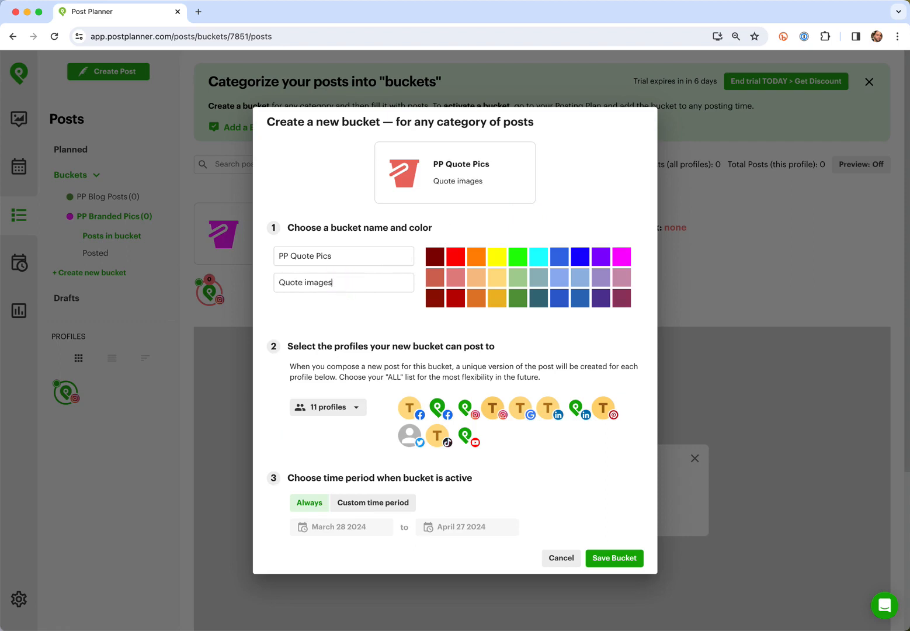
type(" to share on Post Planner")
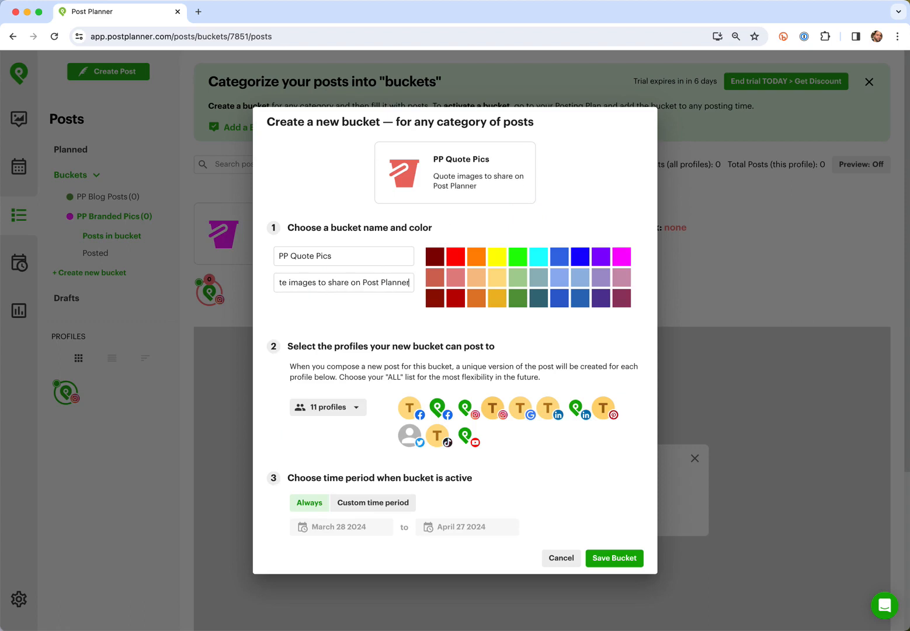
type("'s accounts.")
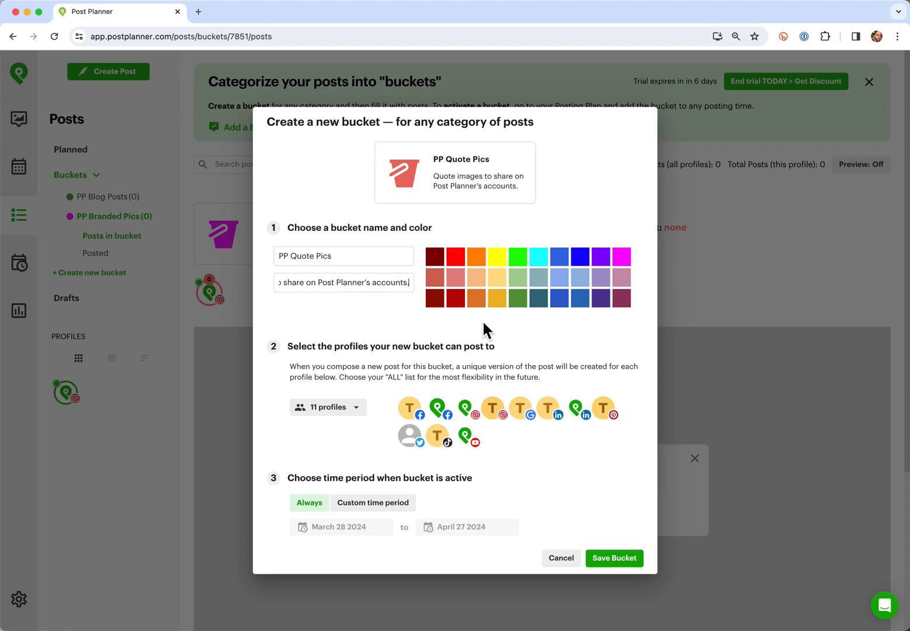
left_click(584, 262)
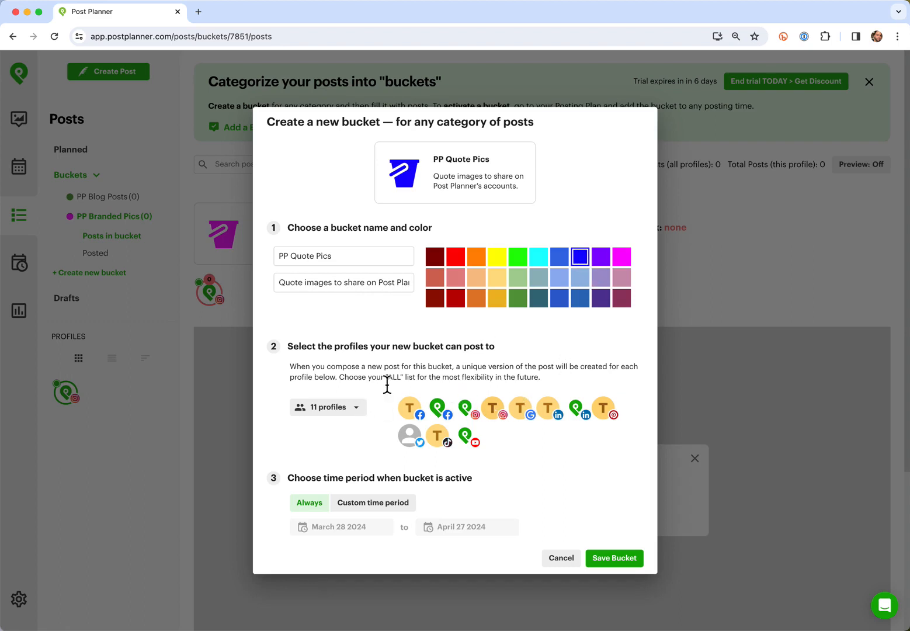
- Limit the PP Quote Pics bucket to the Post Planner Facebook, Instagram and LinkedIn profiles and the Twitter profile, and save it
left_click(354, 412)
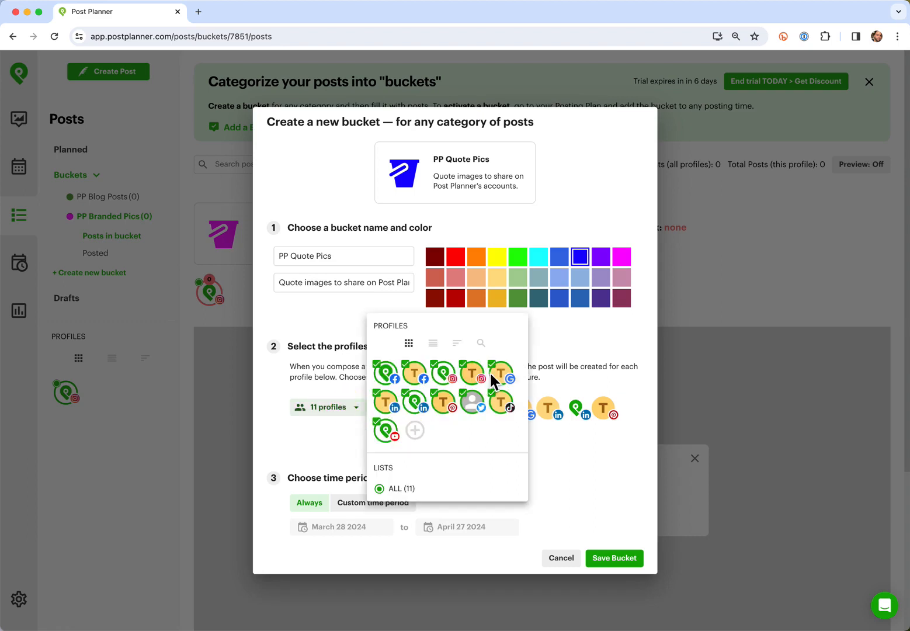
left_click(398, 383)
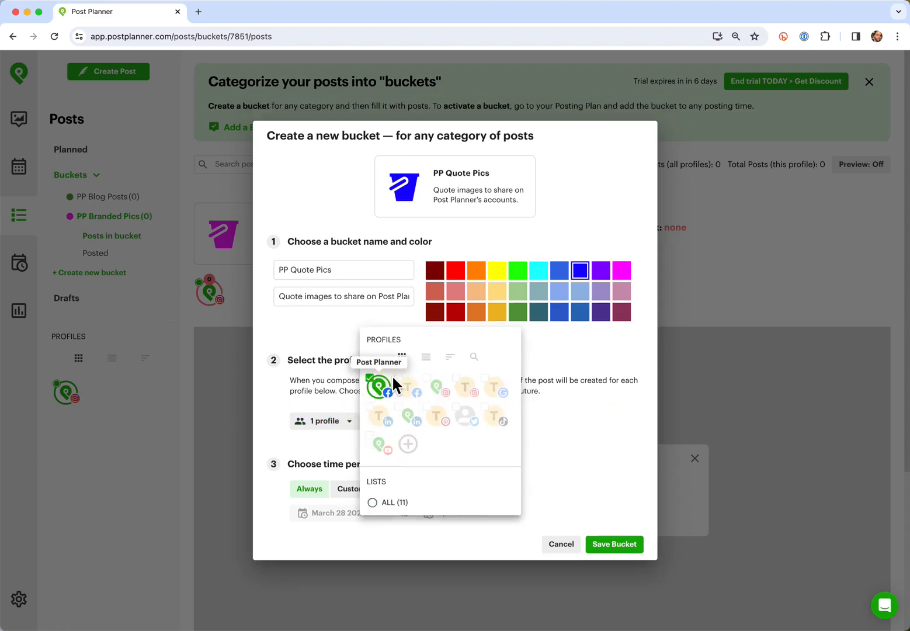
left_click(453, 394)
left_click(412, 418)
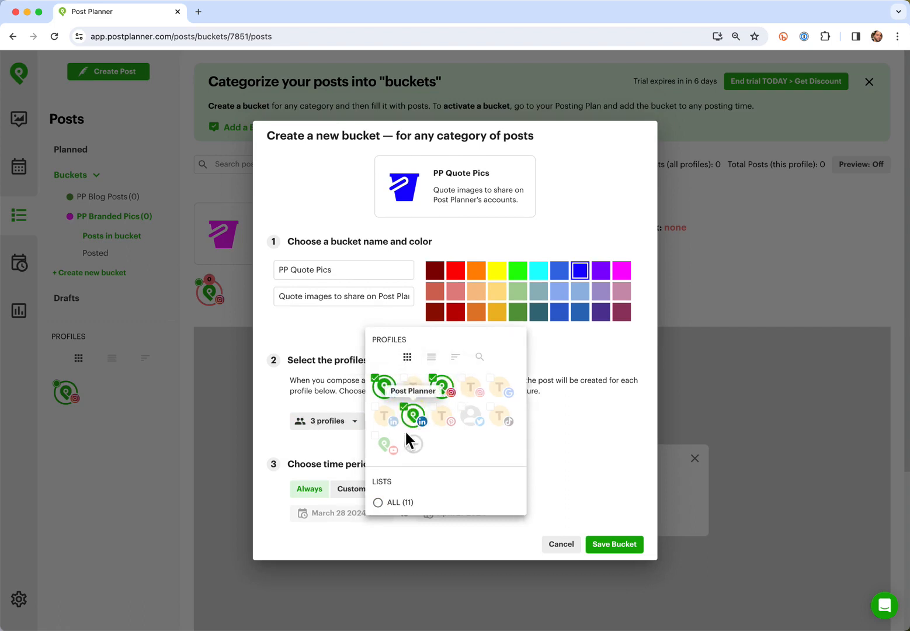
left_click(469, 421)
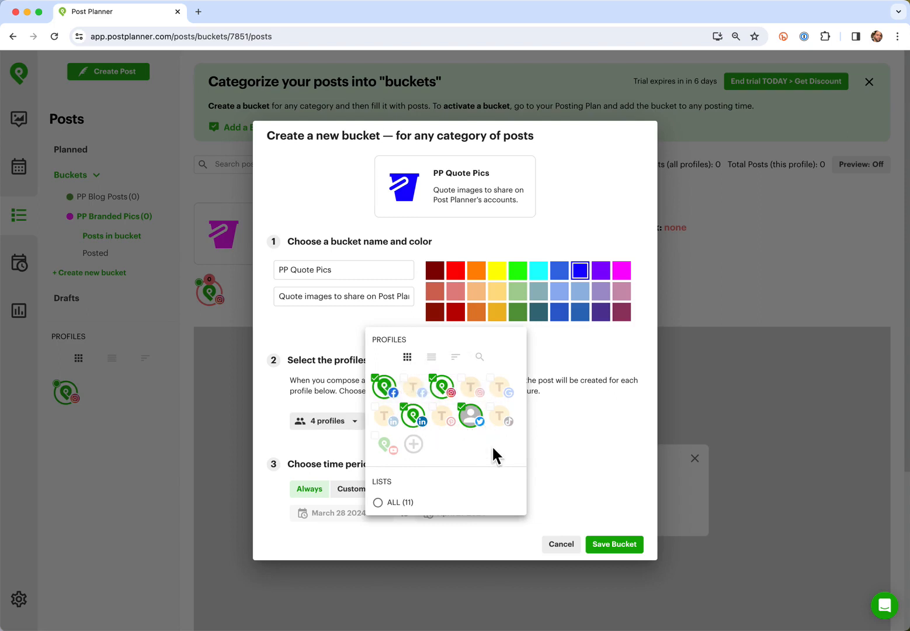
left_click(582, 430)
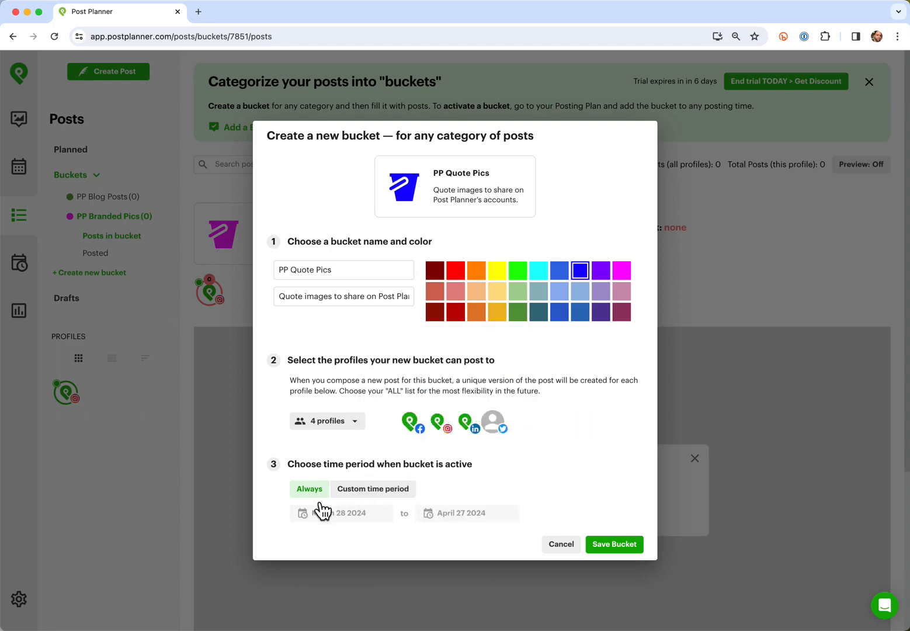
left_click(628, 549)
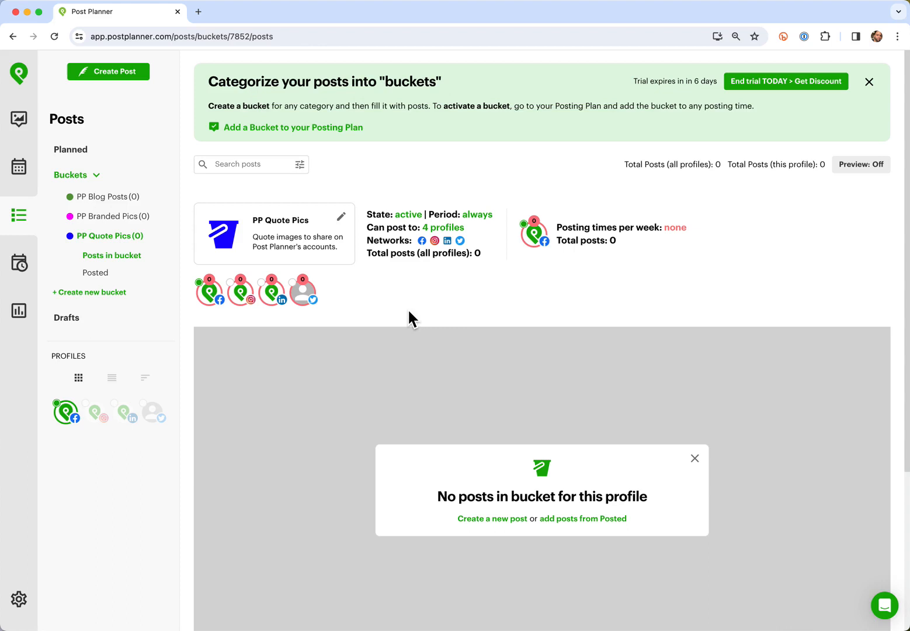
- In posting Plan 2, make PP Blog Posts the source of the 7:00 AM posting time on all days, and save
left_click(25, 271)
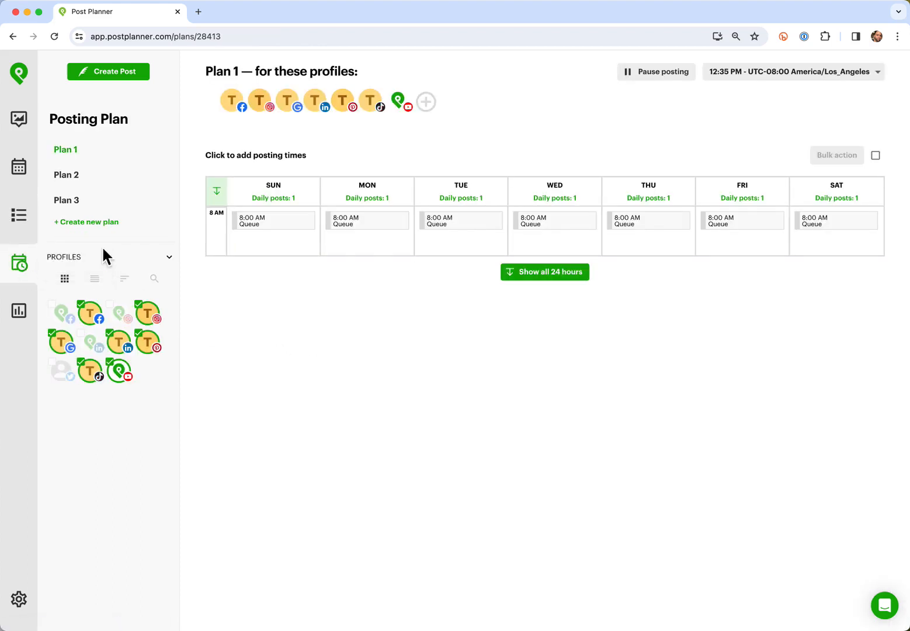
left_click(71, 177)
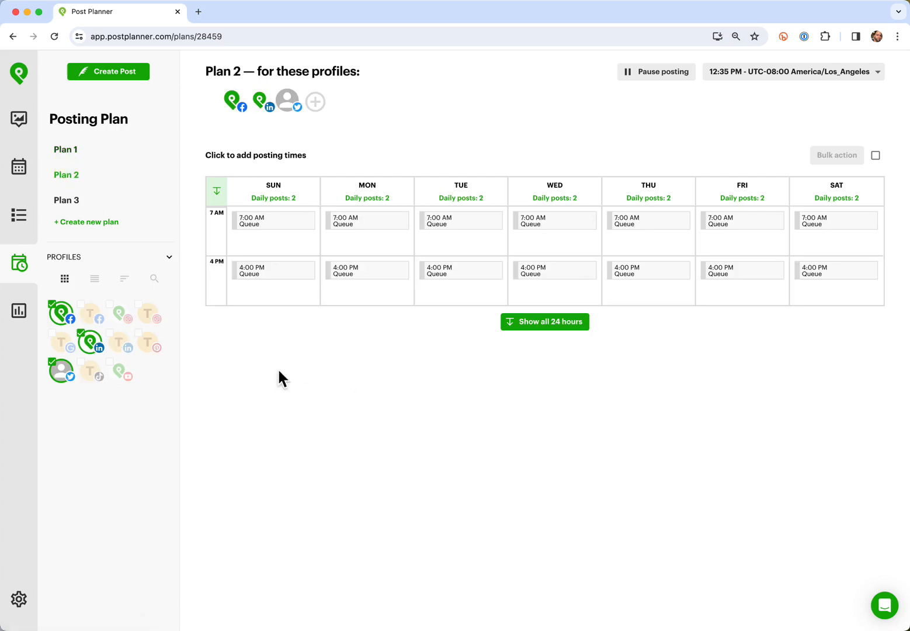
mouse_move(251, 245)
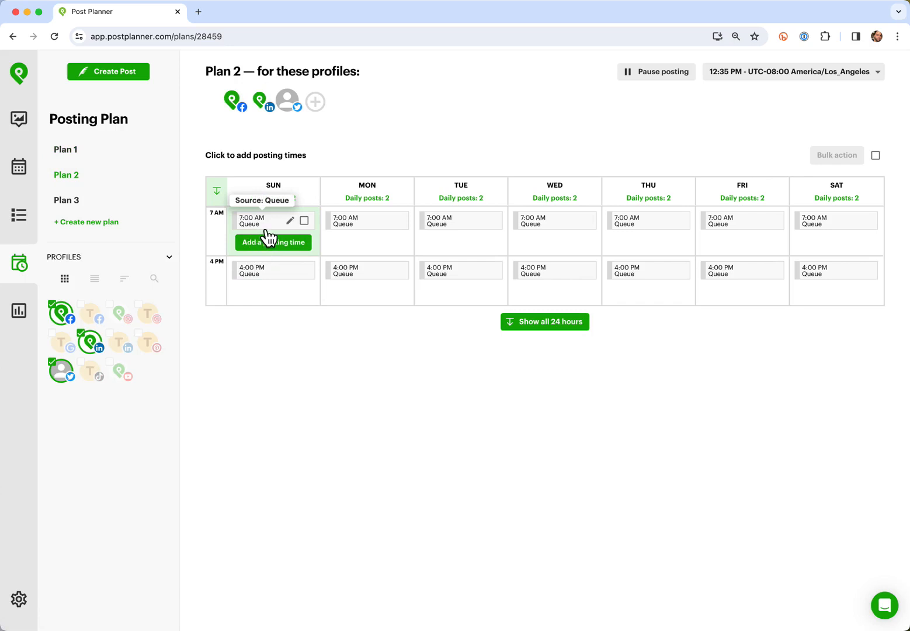
left_click(261, 226)
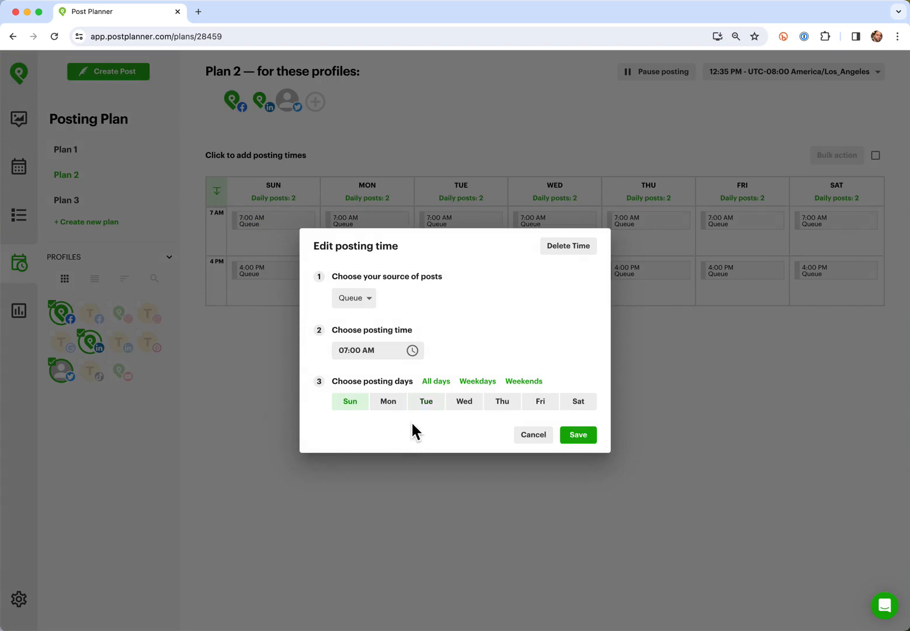
left_click(366, 298)
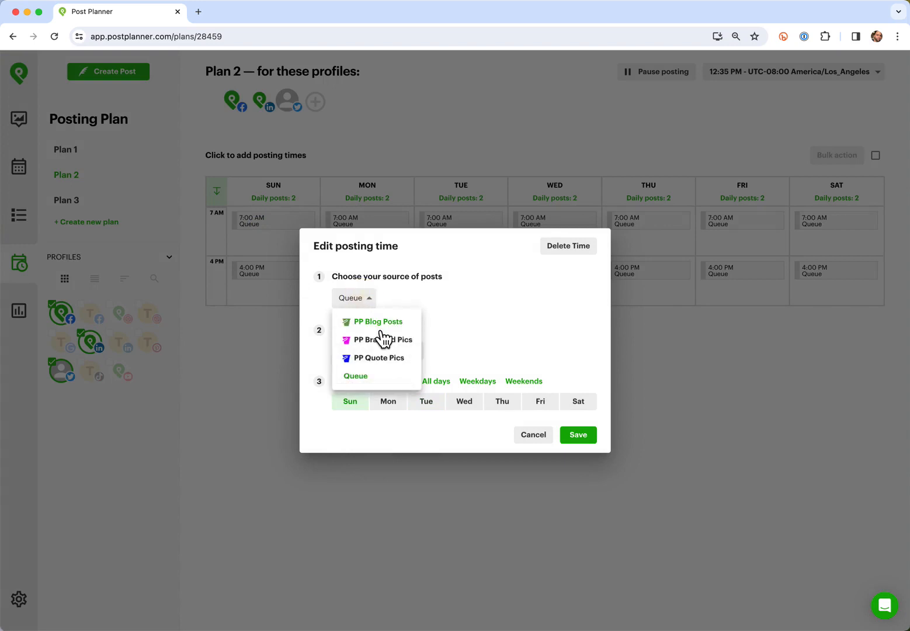
left_click(380, 322)
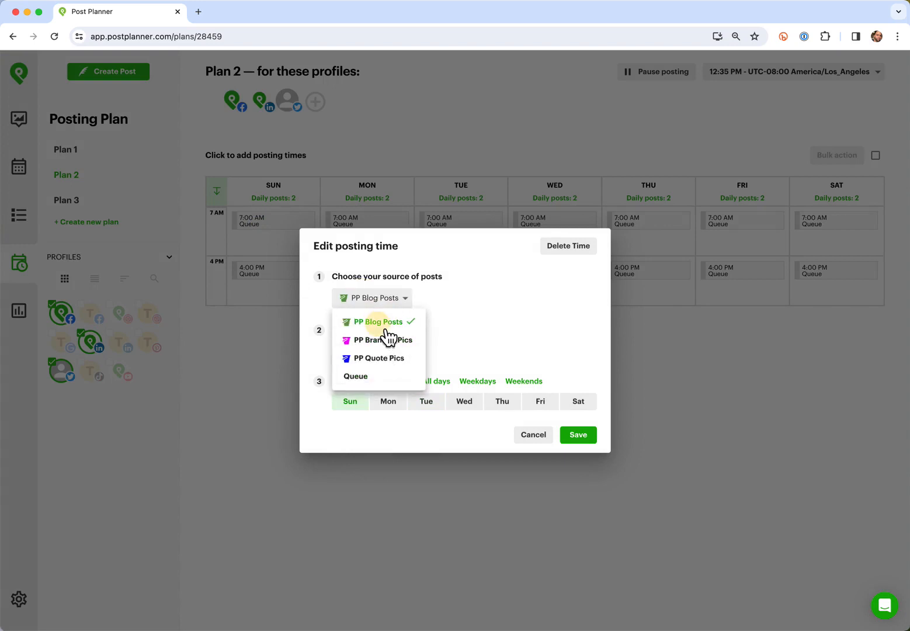
left_click(439, 386)
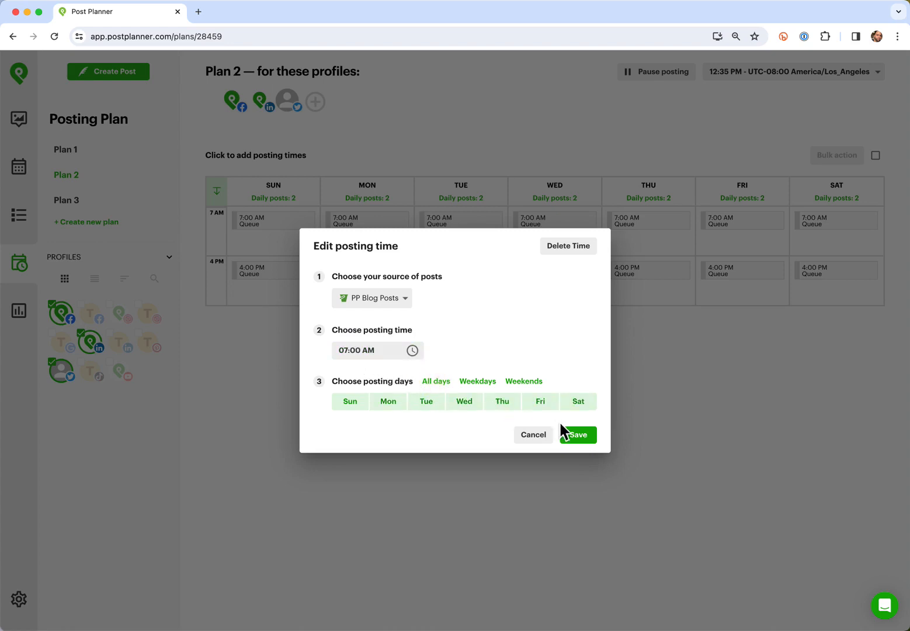
left_click(579, 435)
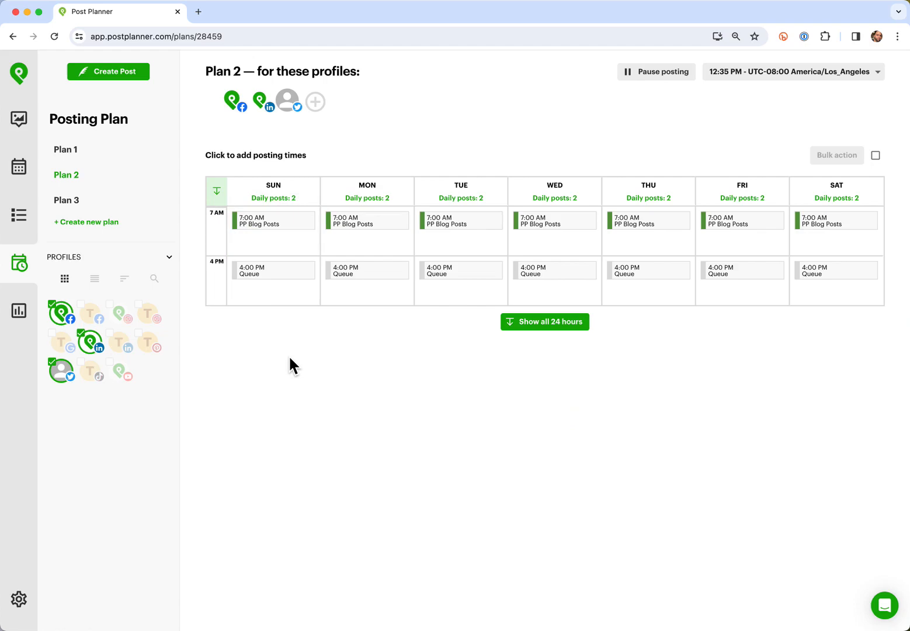
- Make PP Quote Pics the source of Plan 2's 4:00 PM posting time on all days, and save
left_click(273, 274)
left_click(356, 300)
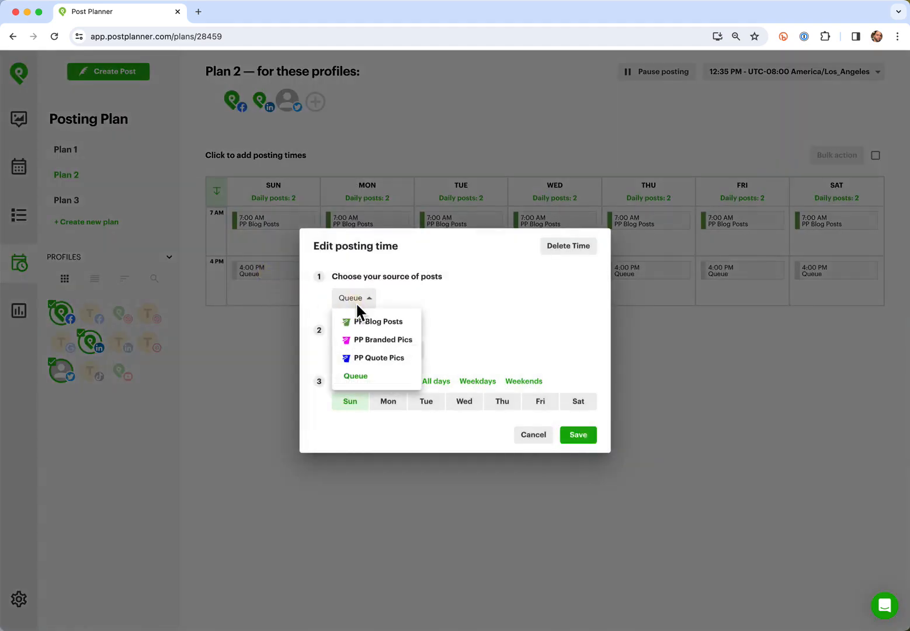
left_click(390, 359)
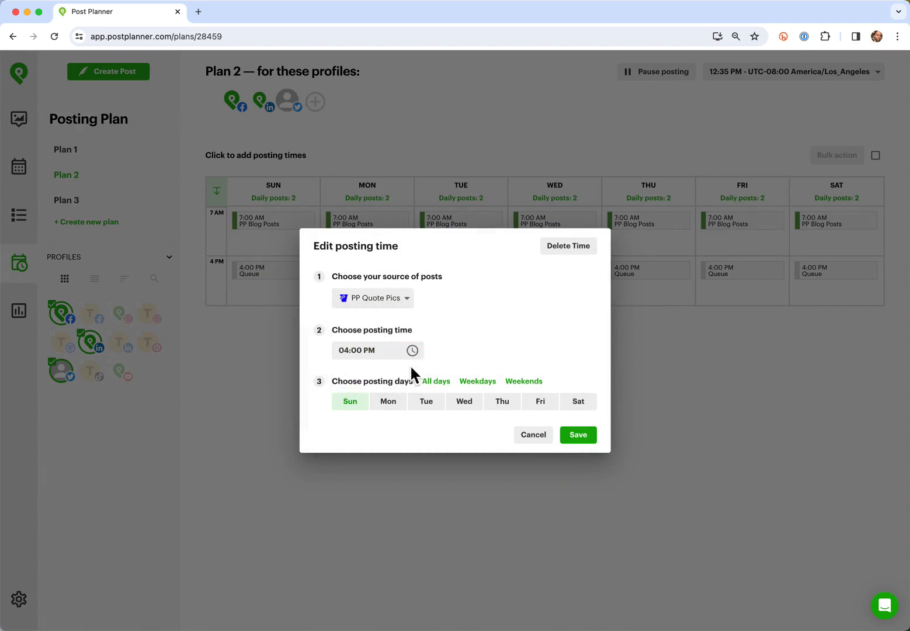
left_click(447, 384)
left_click(579, 437)
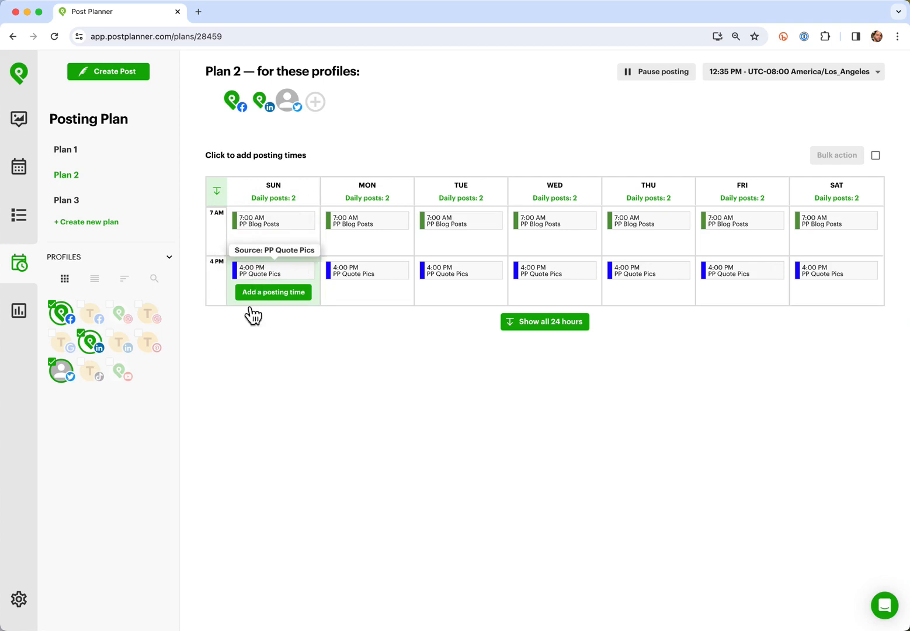
- In posting Plan 3, make PP Quote Pics the source of the 6:00 AM time on Sunday, Tuesday, Thursday and Saturday, and save
left_click(84, 205)
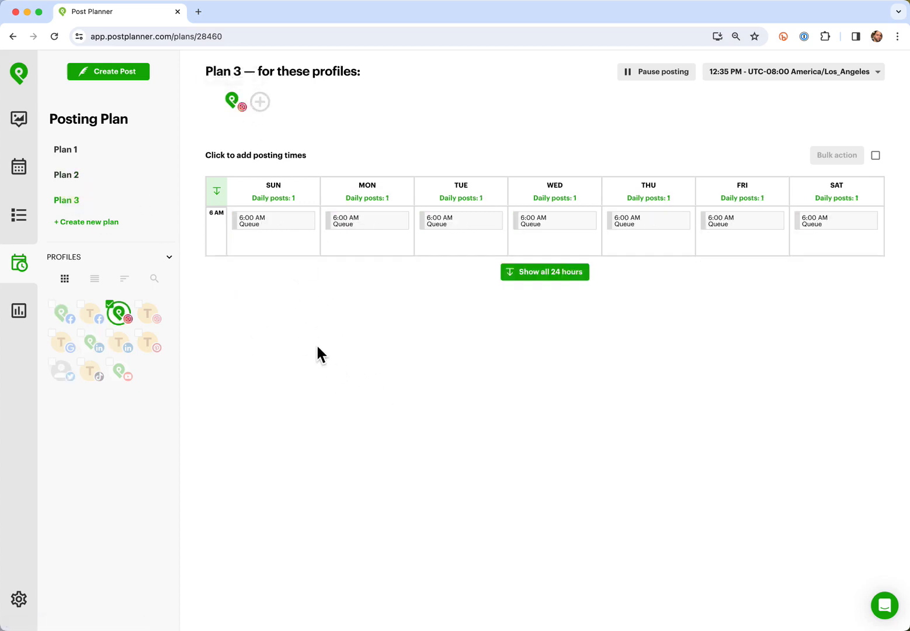
mouse_move(289, 230)
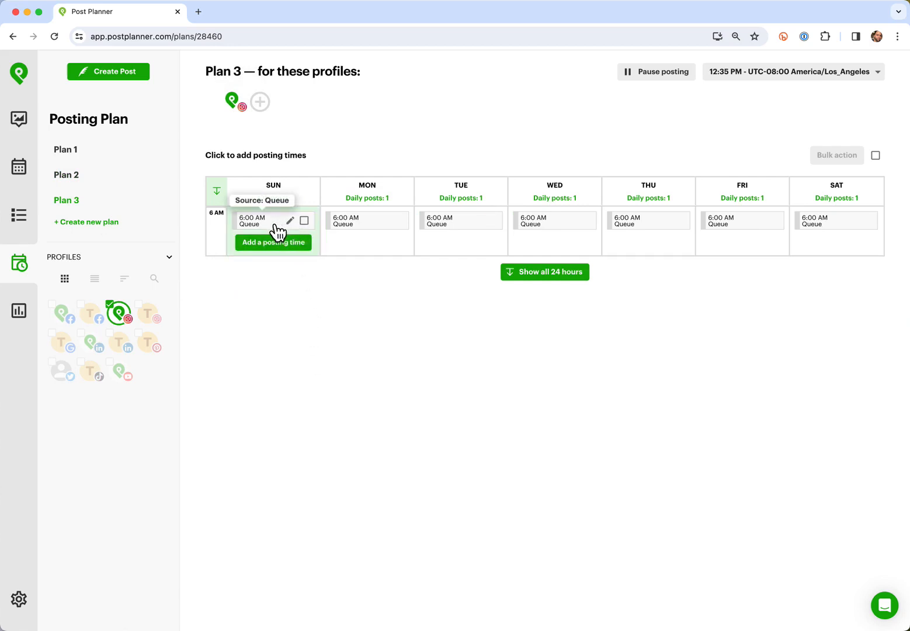
left_click(276, 227)
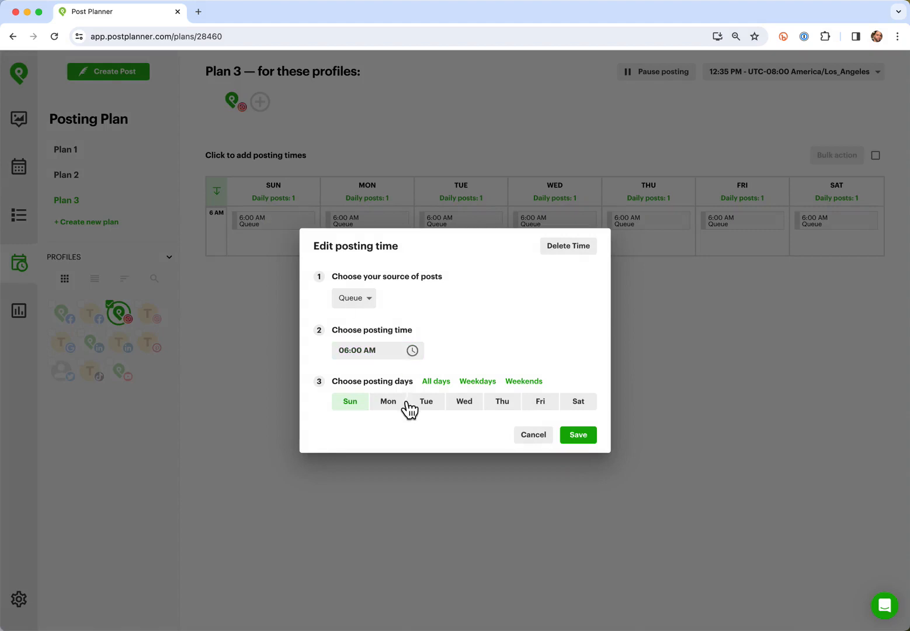
left_click(410, 406)
left_click(504, 409)
left_click(581, 407)
left_click(354, 298)
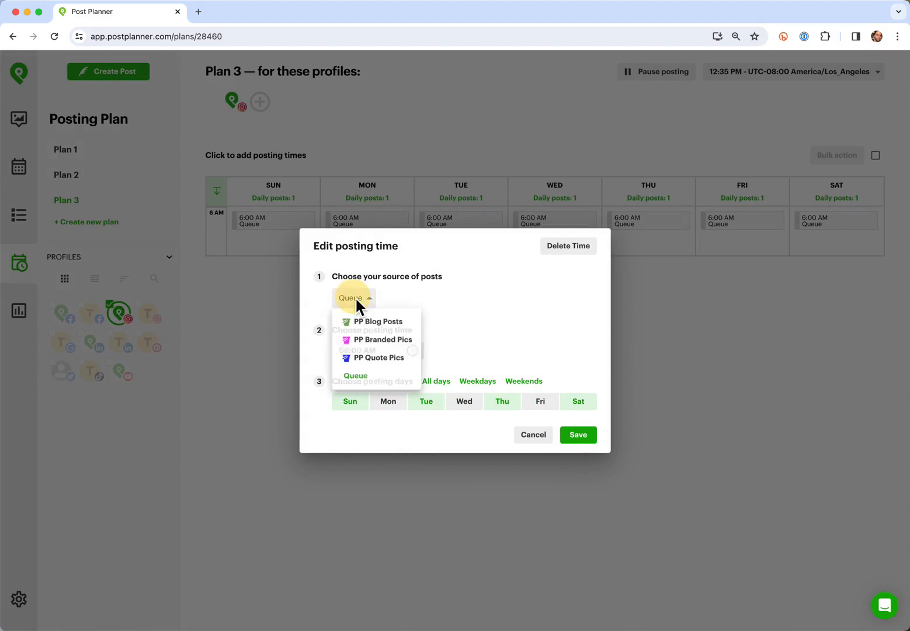
left_click(385, 361)
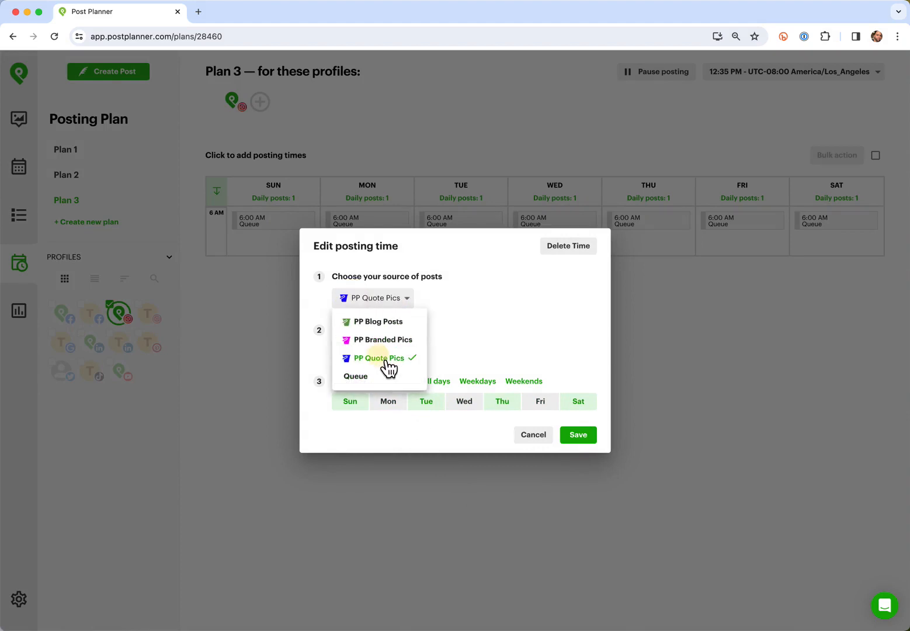
left_click(580, 435)
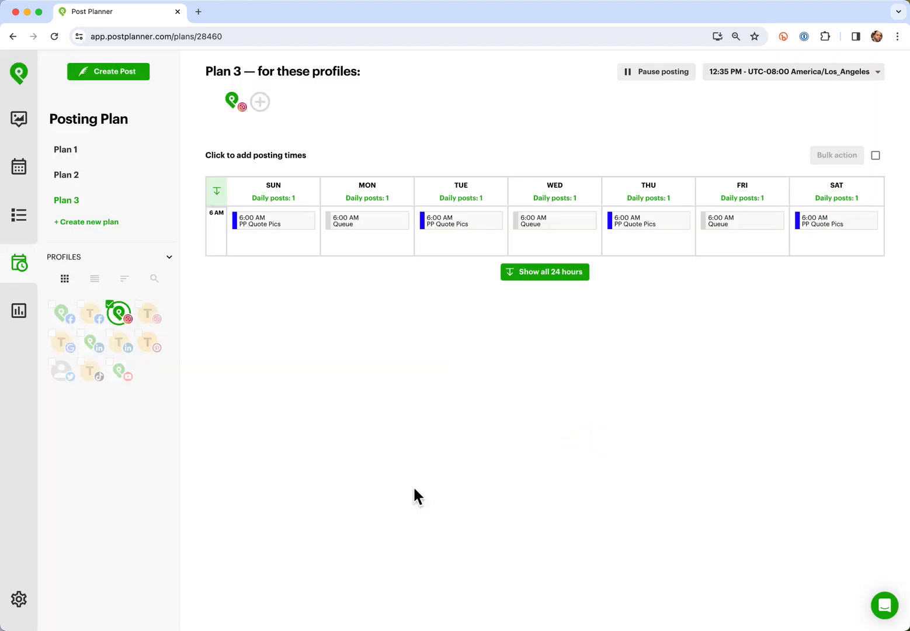
- In posting Plan 3, make PP Branded Pics the source of the 6:00 AM time on Monday, Wednesday and Friday, and save
mouse_move(363, 228)
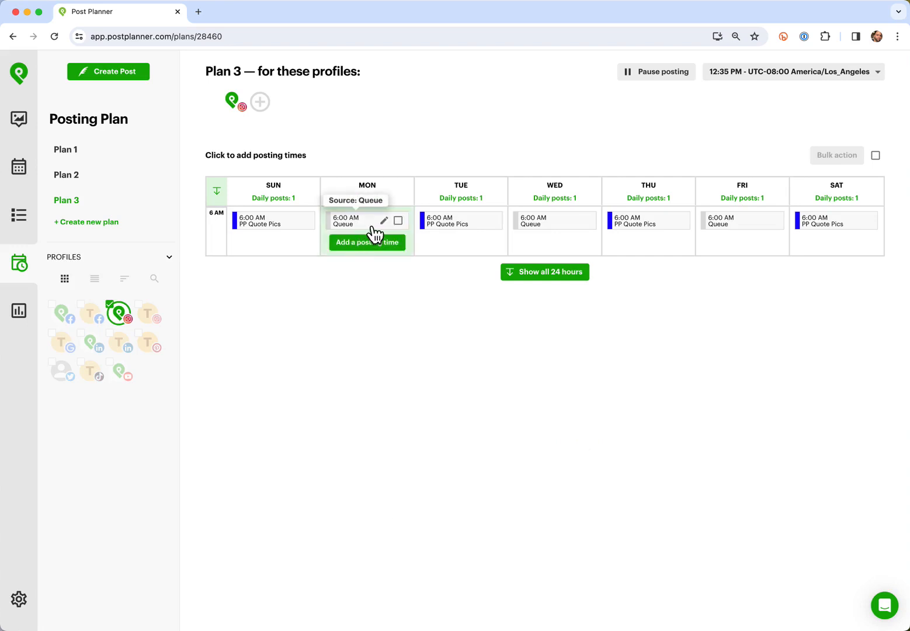
left_click(369, 222)
left_click(467, 403)
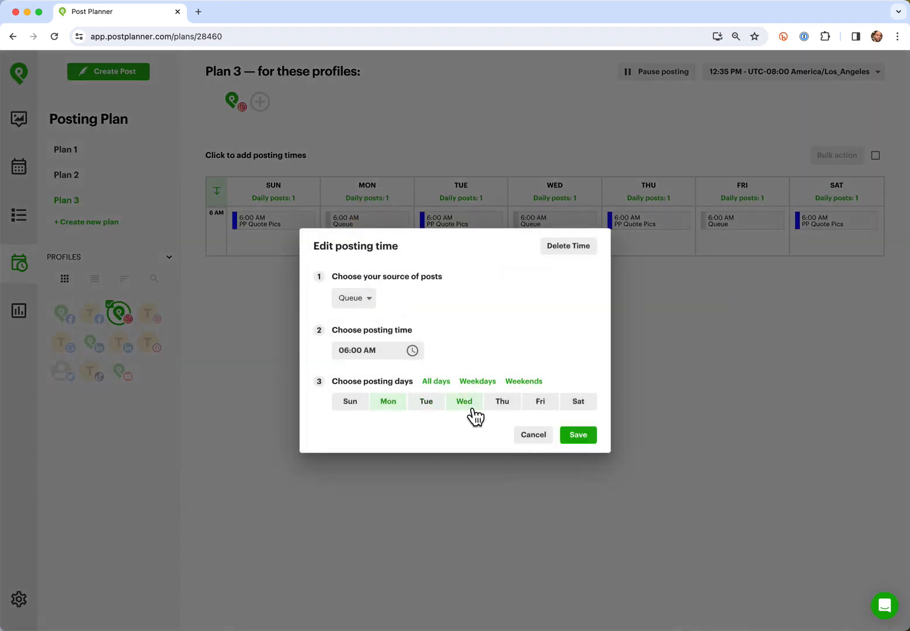
left_click(534, 403)
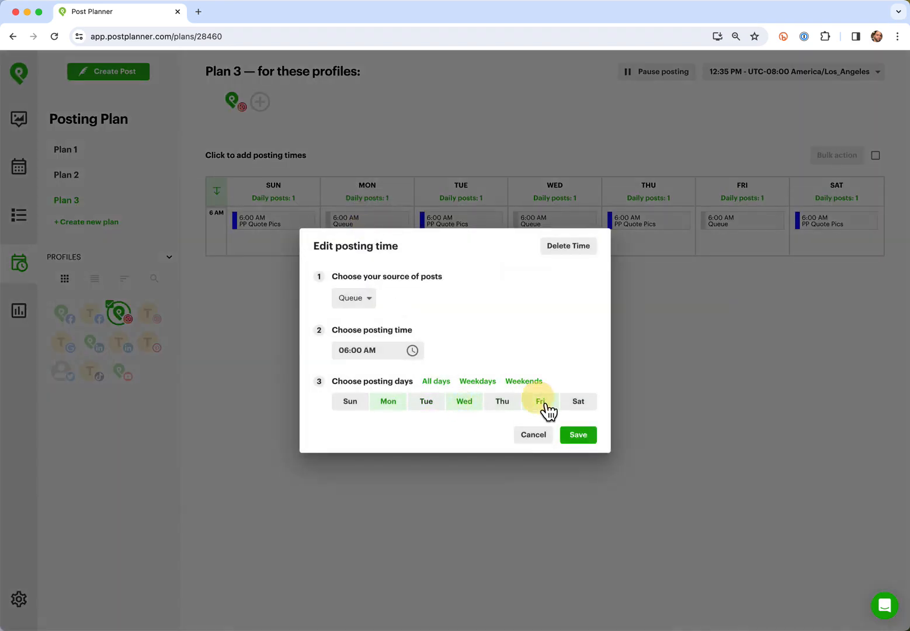
left_click(361, 303)
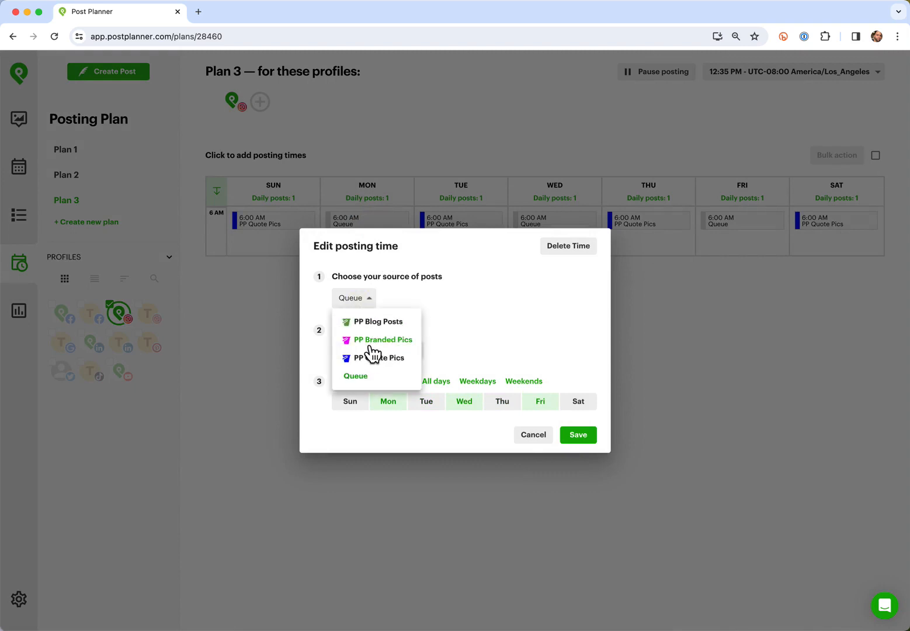
left_click(391, 345)
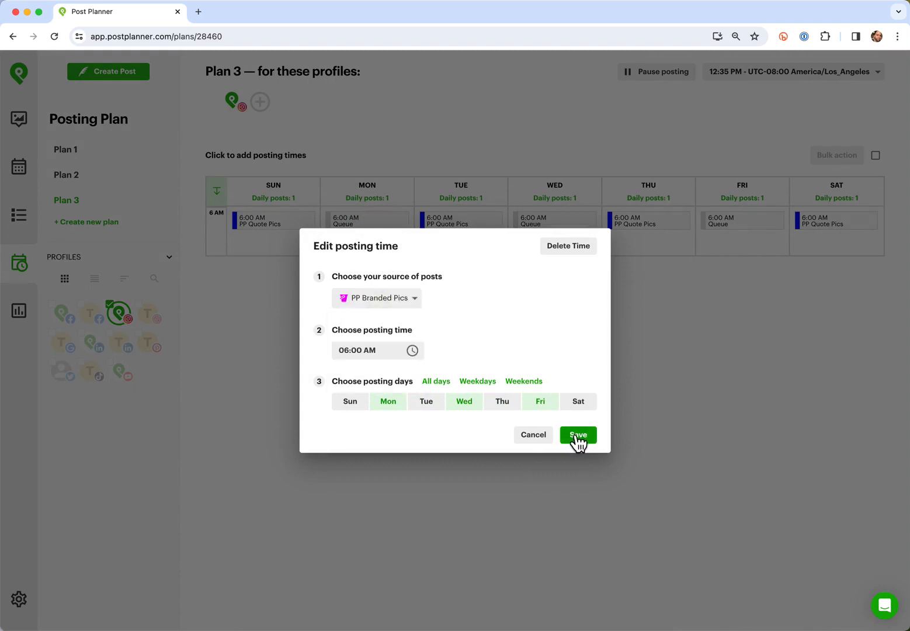
left_click(578, 437)
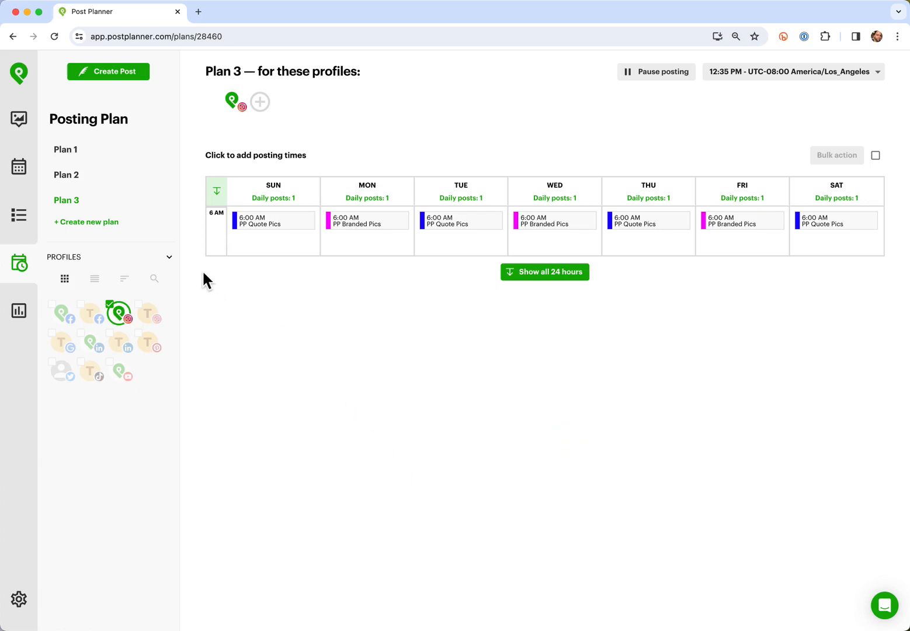
- Review the bucket sources assigned to the posting times in Plan 2, and return to Plan 3
left_click(74, 177)
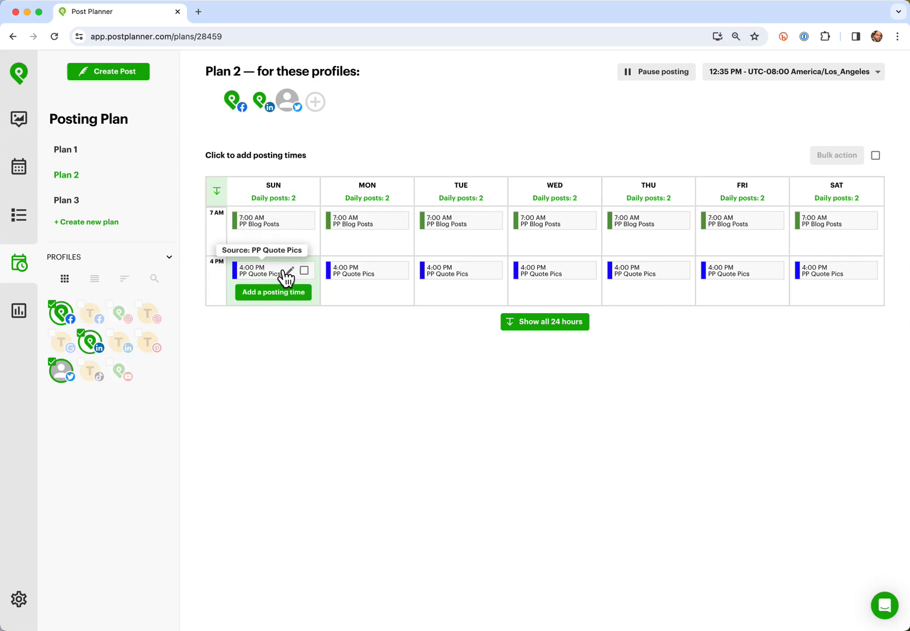
left_click(73, 201)
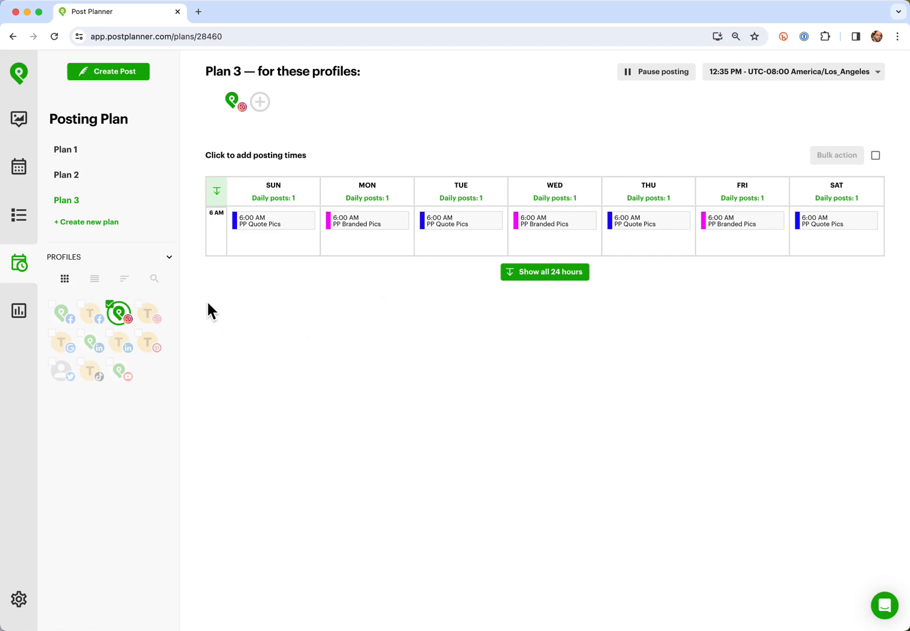
- Start curating content from social media, limit the sources to Facebook, LinkedIn and RSS, and search for post planner
left_click(30, 123)
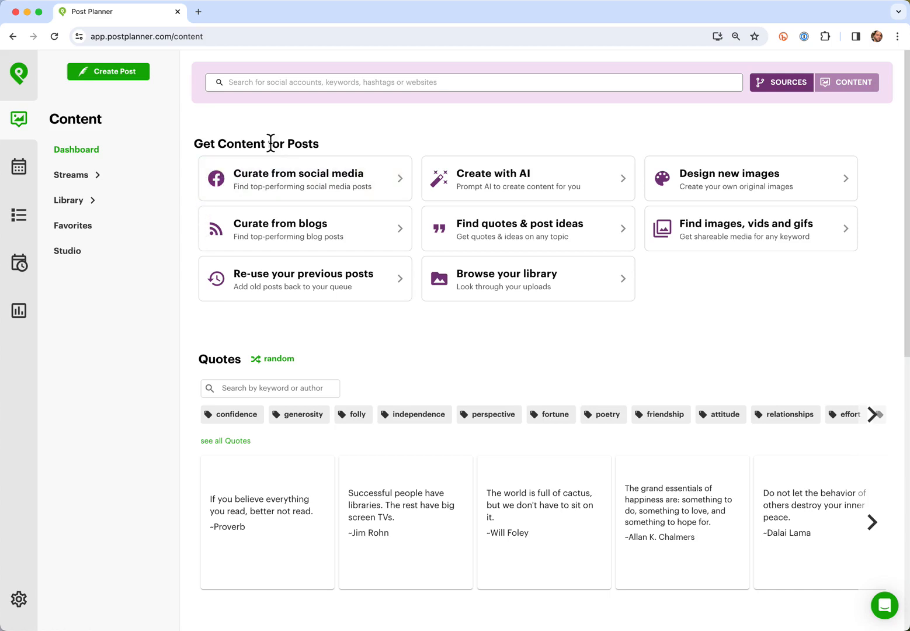
left_click(326, 184)
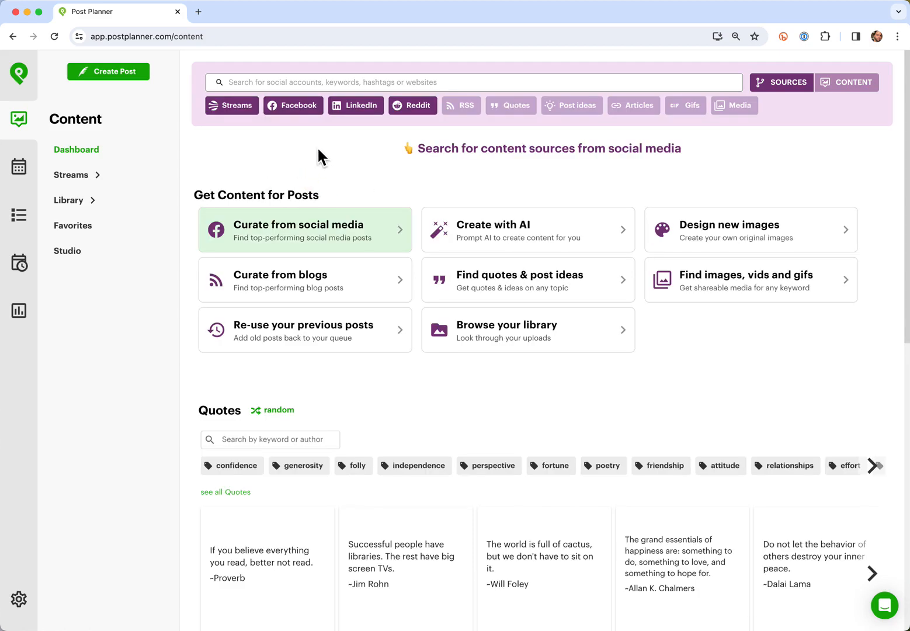
left_click(237, 110)
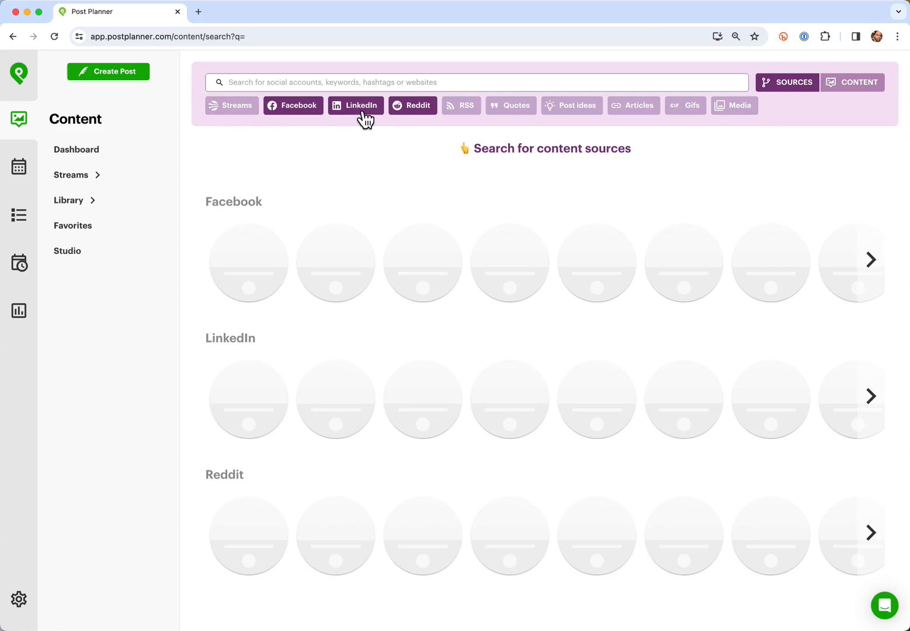
left_click(466, 113)
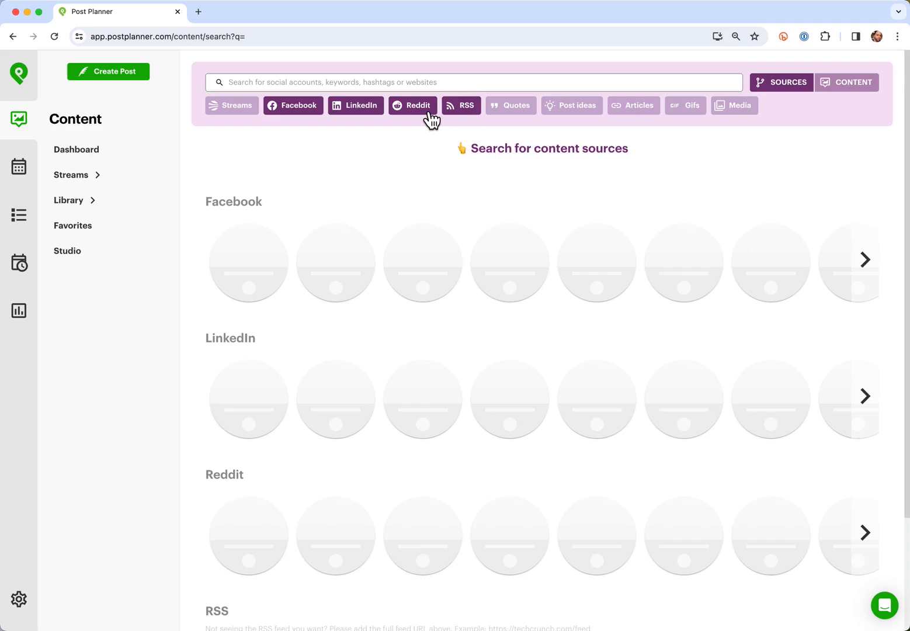
left_click(430, 116)
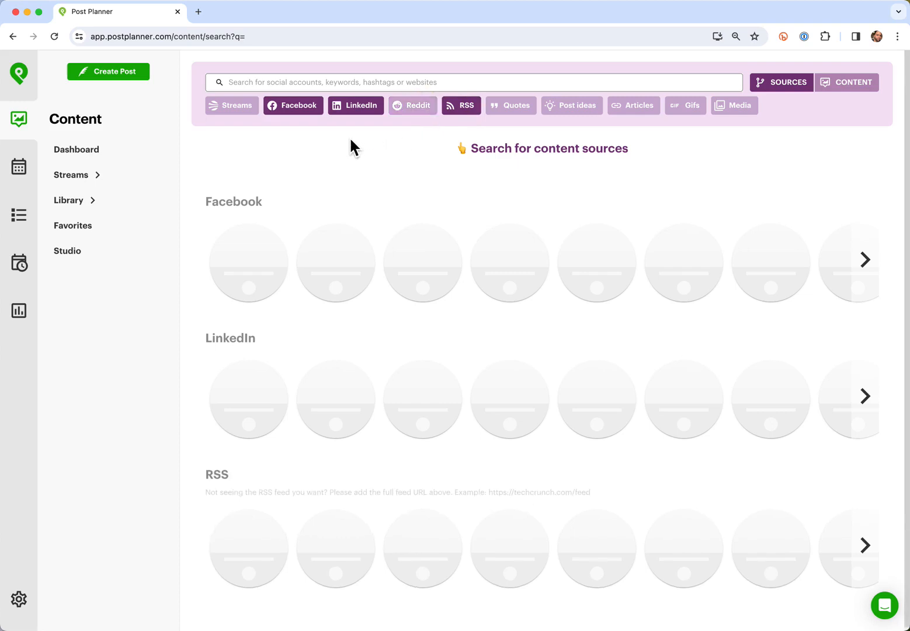
left_click(320, 83)
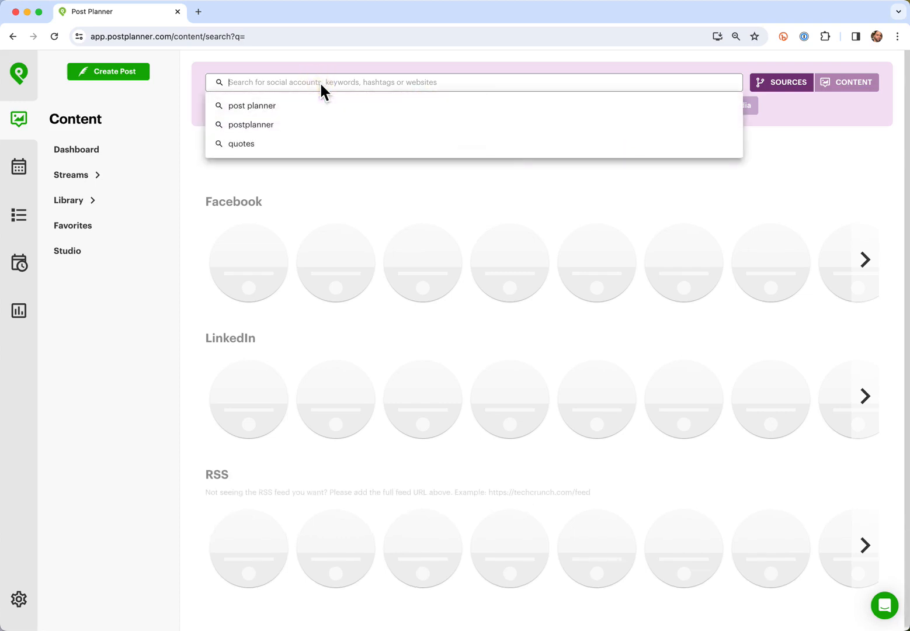
left_click(274, 108)
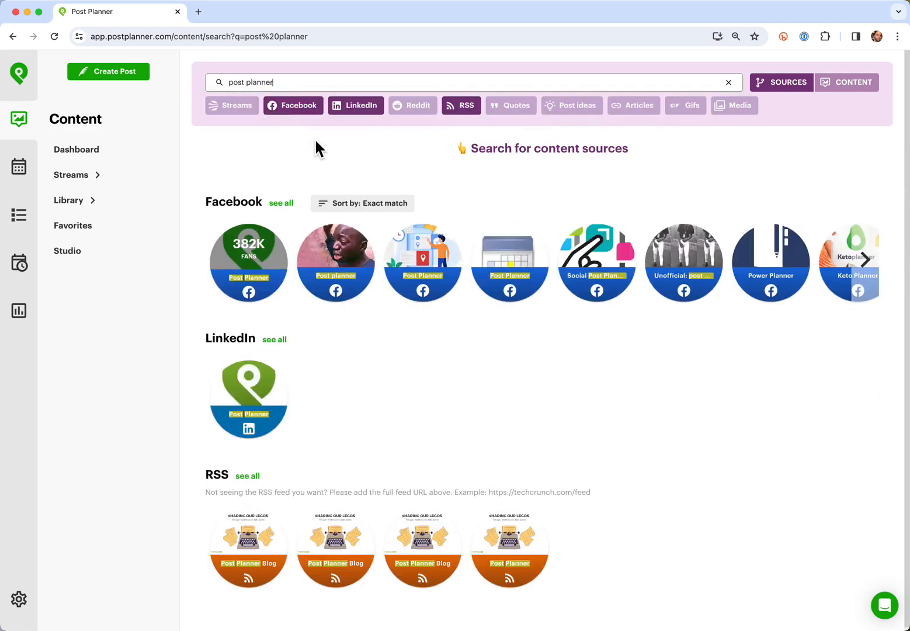
- Select the 382K-fan Post Planner Facebook feed, the Post Planner LinkedIn feed and the first Post Planner Blog RSS feed
mouse_move(263, 275)
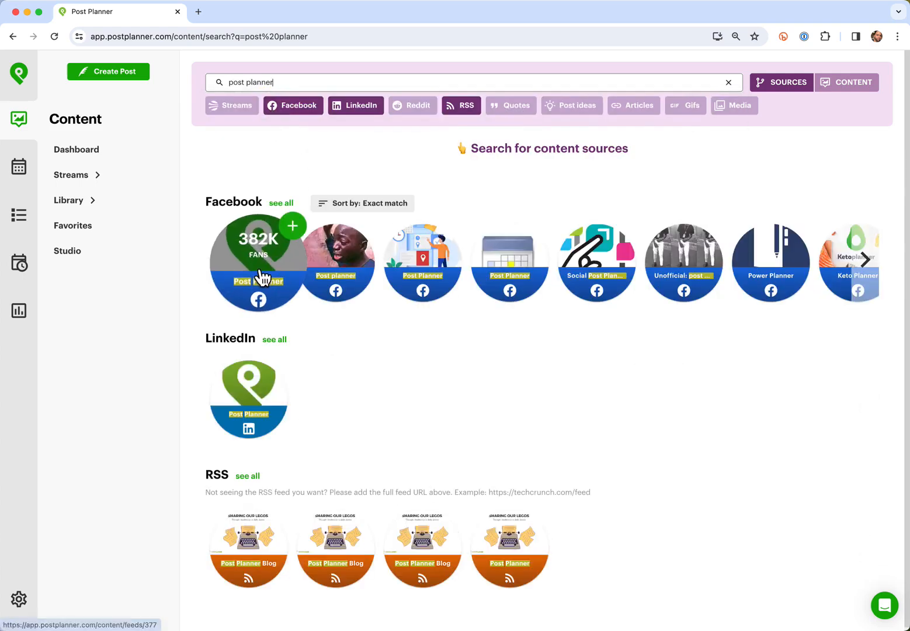
mouse_move(261, 407)
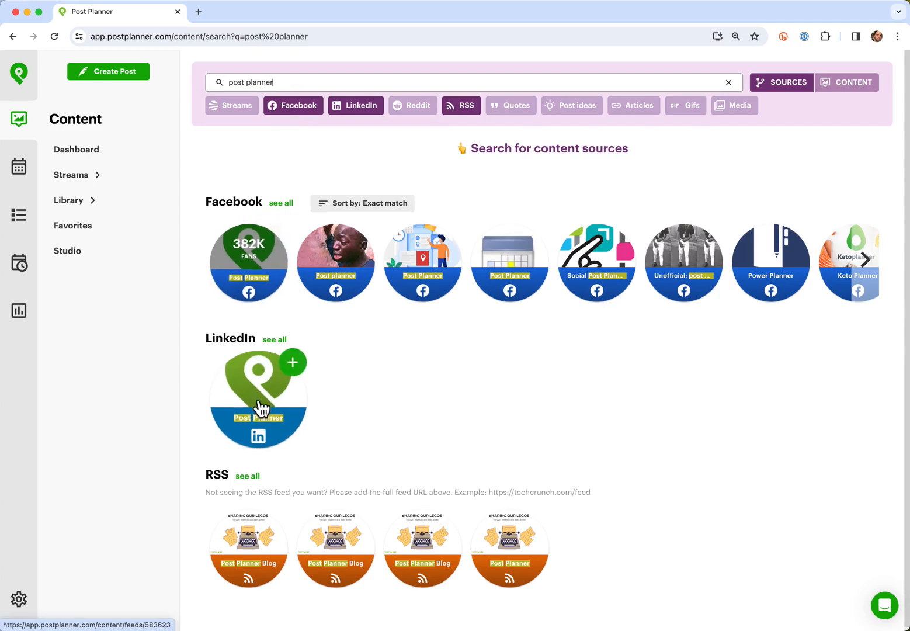
mouse_move(250, 574)
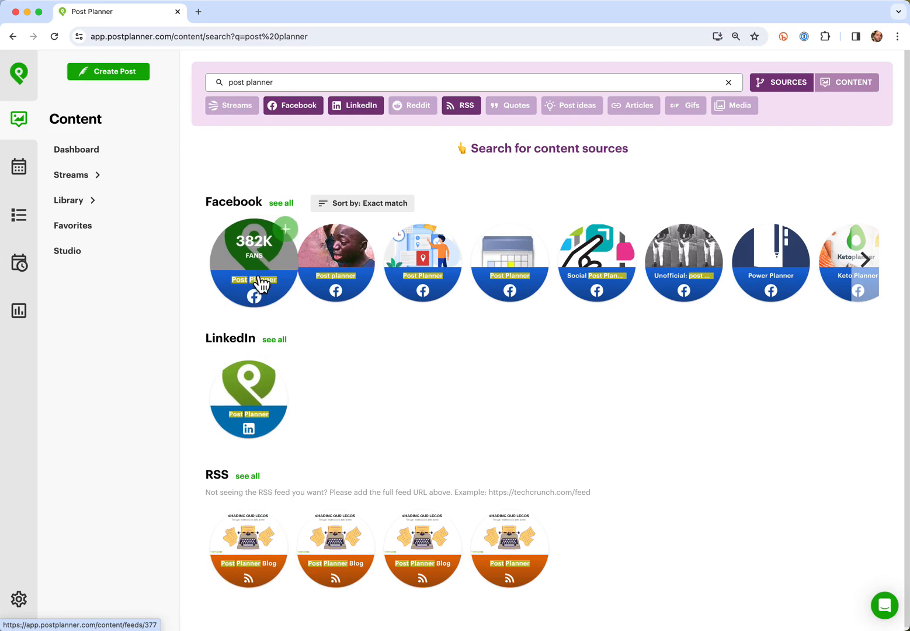
left_click(292, 233)
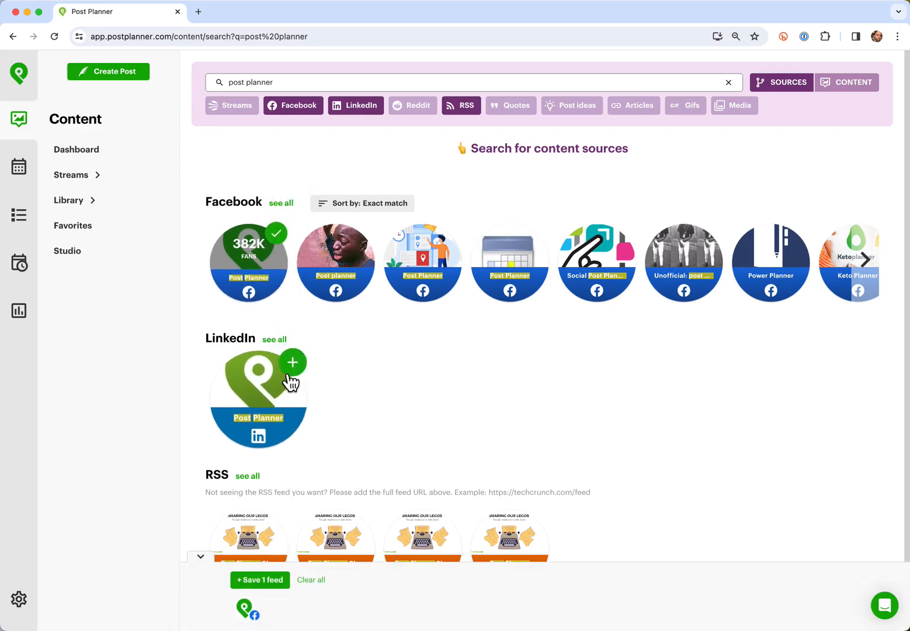
left_click(293, 364)
left_click(295, 515)
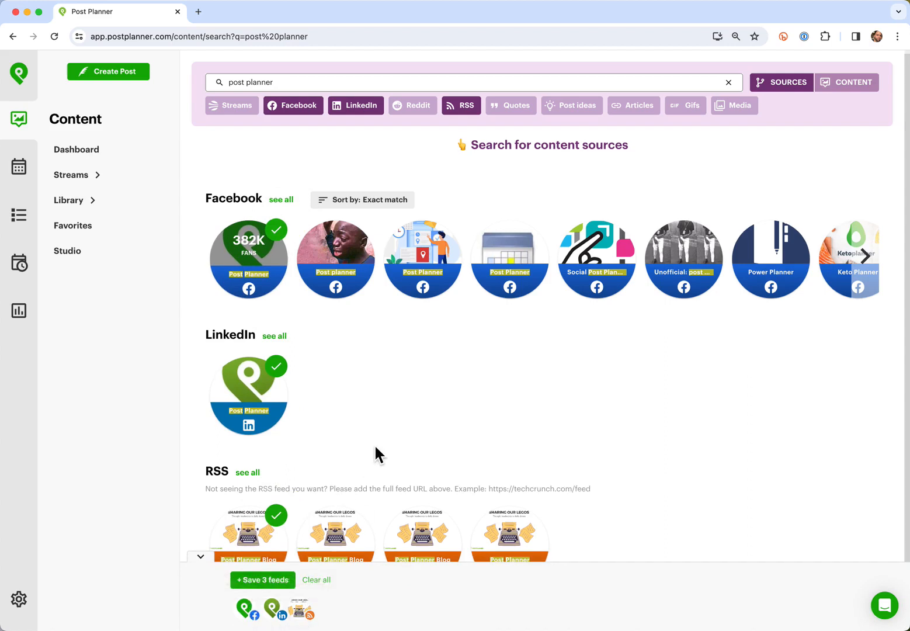
- Start saving the selected feeds to a new green stream named Post Planner sources
left_click(271, 581)
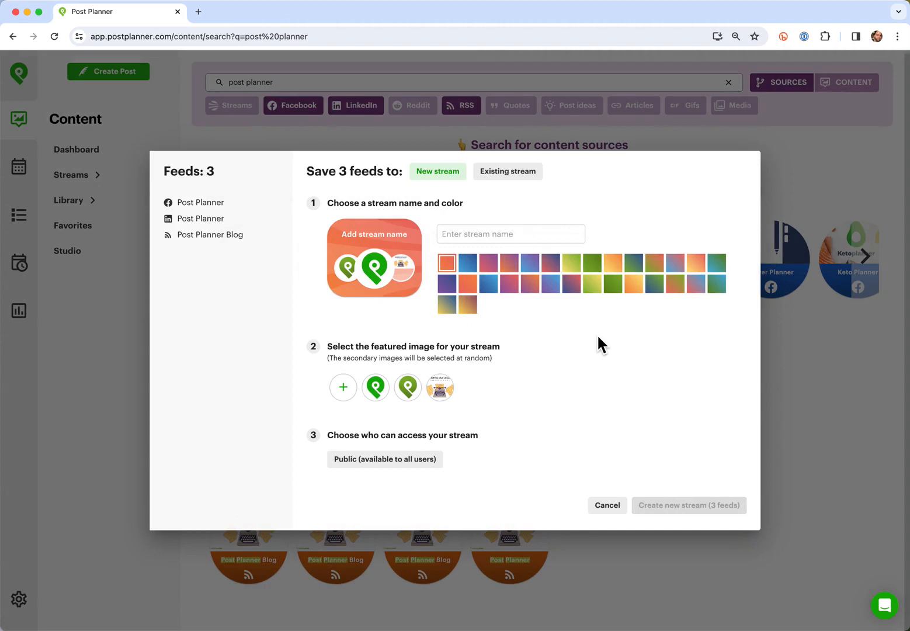
left_click(592, 264)
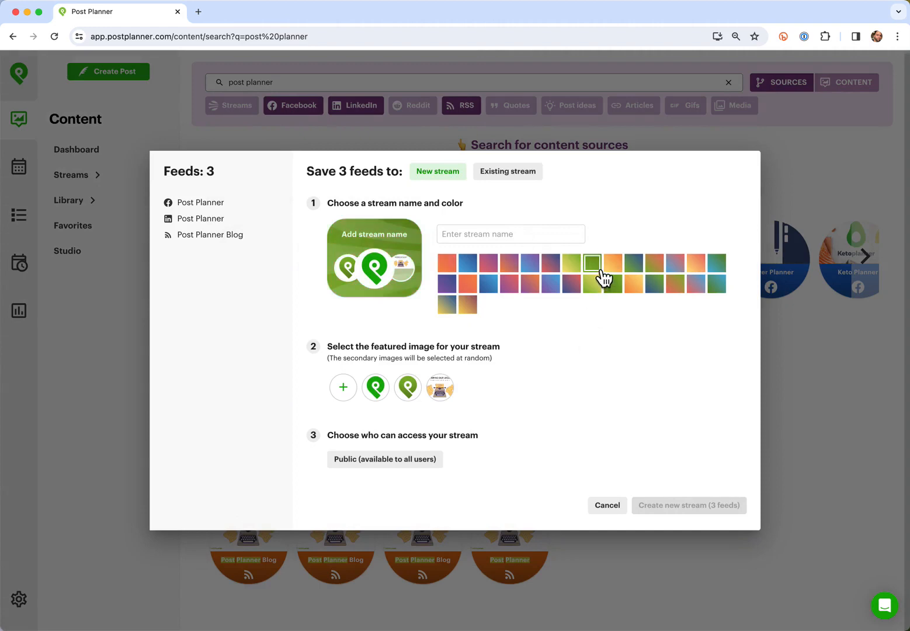
left_click(509, 234)
type("Post ")
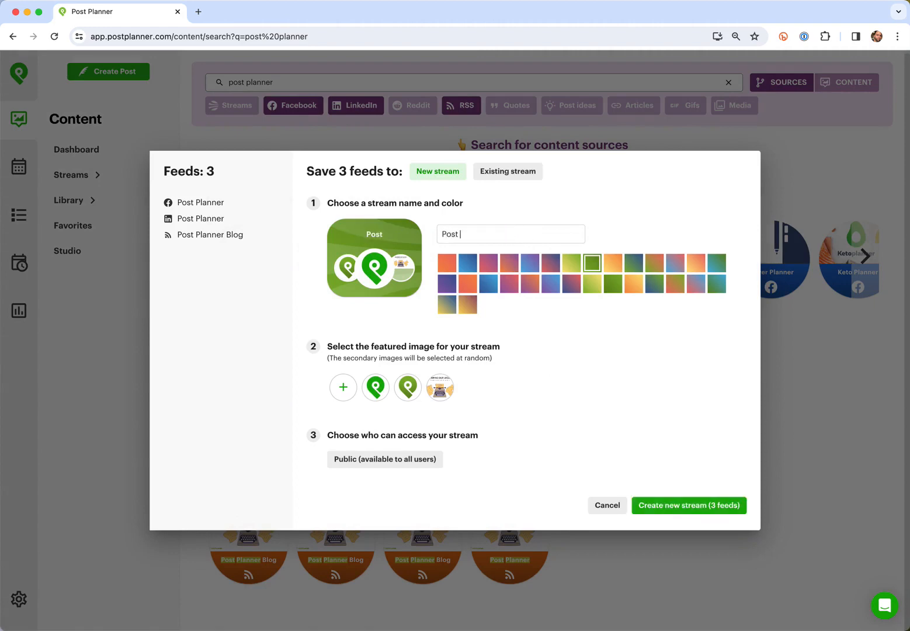
type("Planner sources")
left_click(552, 340)
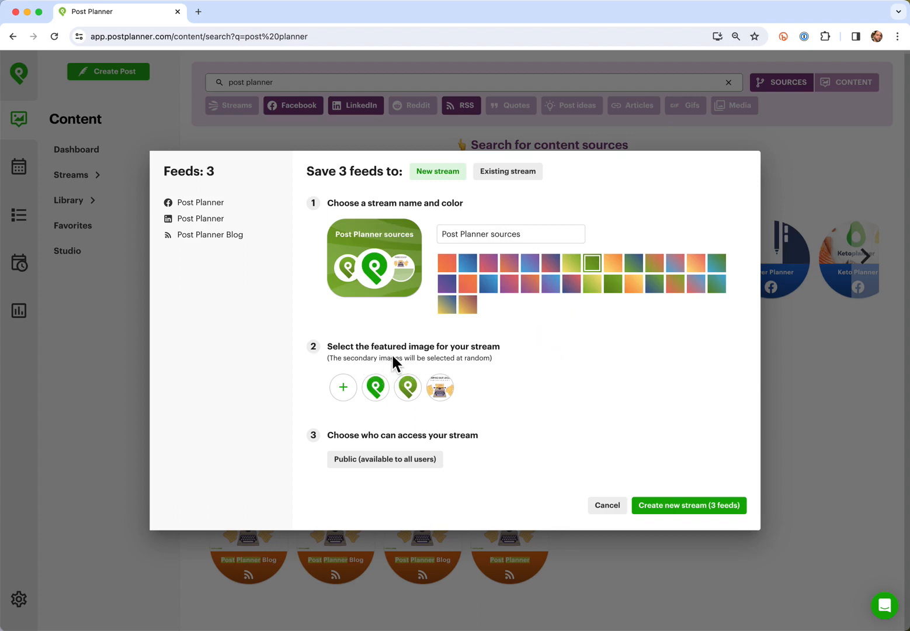
- Use the Facebook feed's logo as the stream's featured image, go through the access setting, and create the stream
left_click(386, 396)
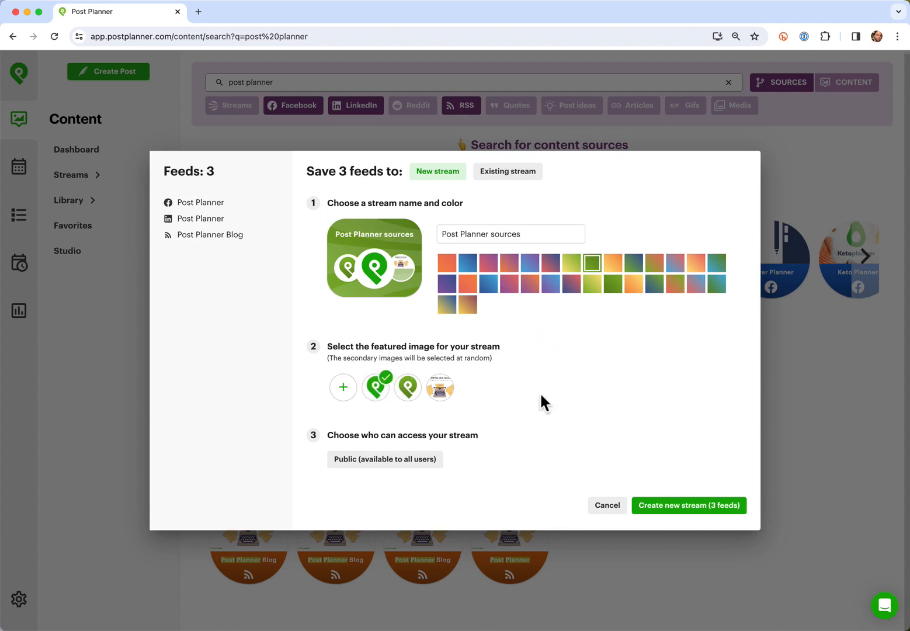
left_click(357, 464)
left_click(671, 505)
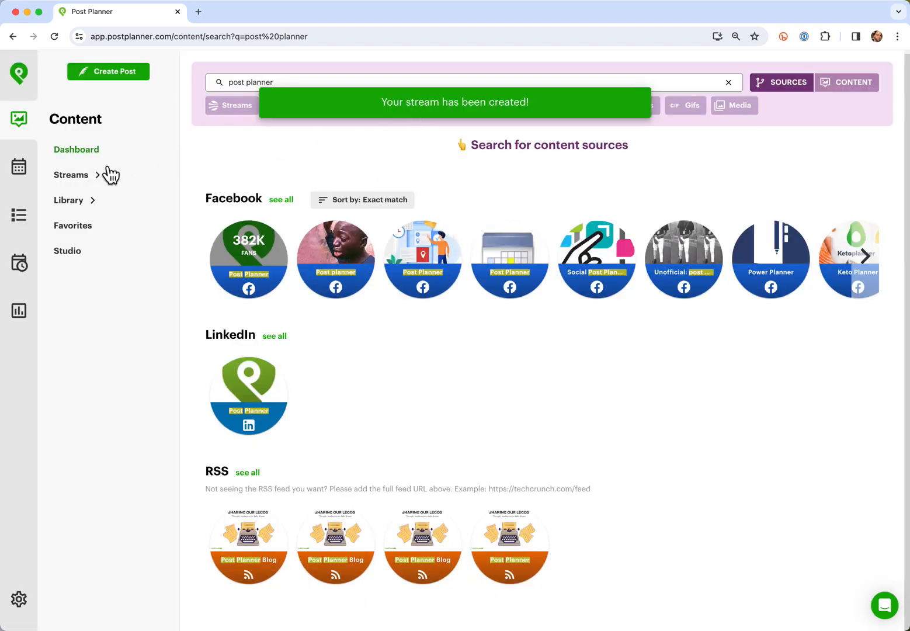
- Open the Post Planner sources stream from the saved streams and examine its articles
left_click(81, 181)
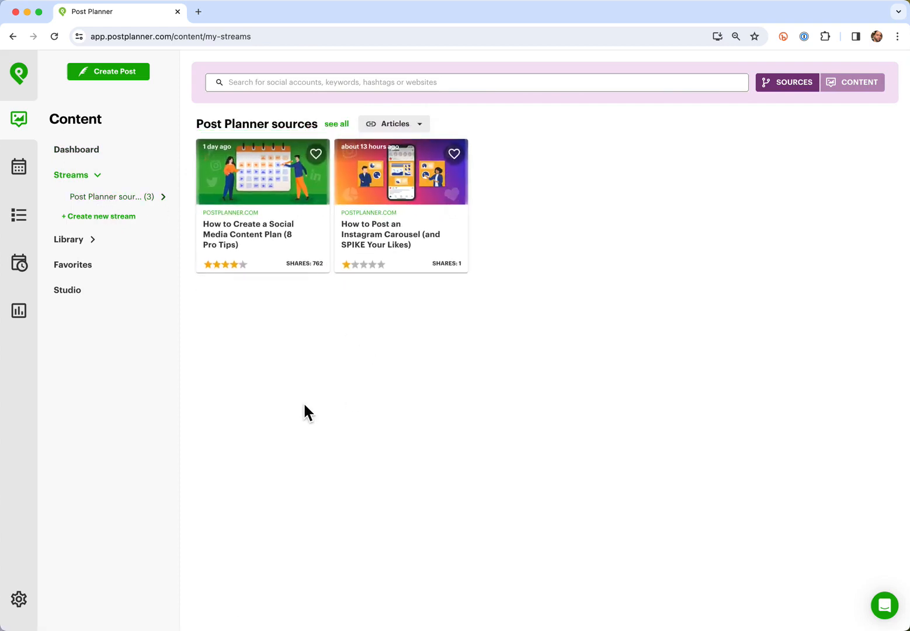
left_click(125, 205)
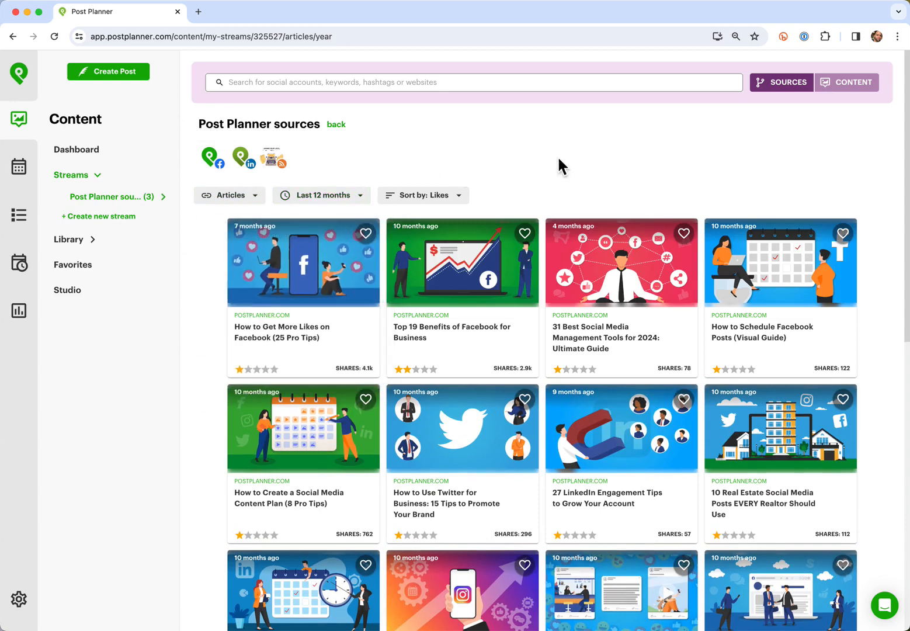
mouse_move(323, 319)
- Search the content sources for quotes and show only streams
left_click(325, 84)
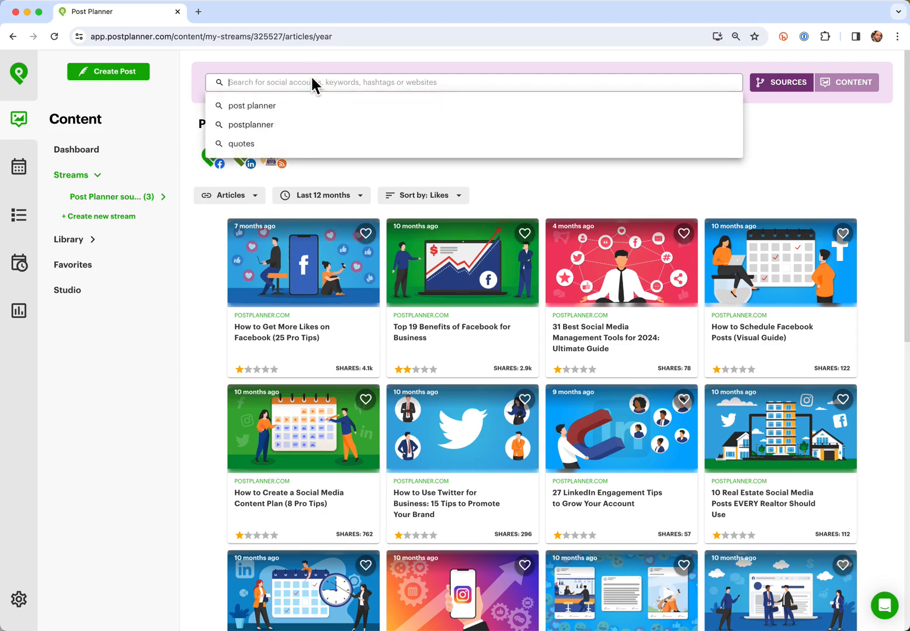
left_click(274, 143)
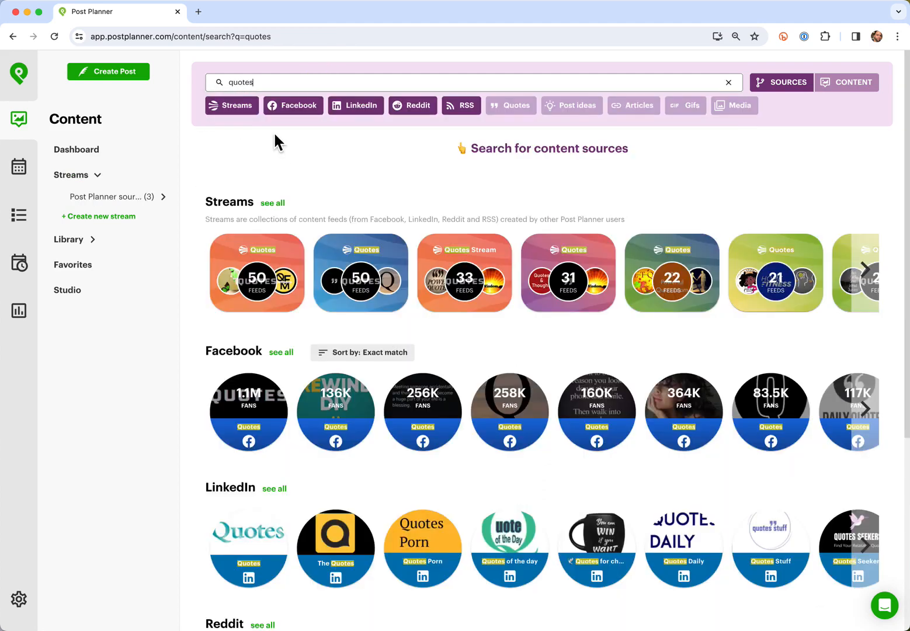
left_click(250, 115)
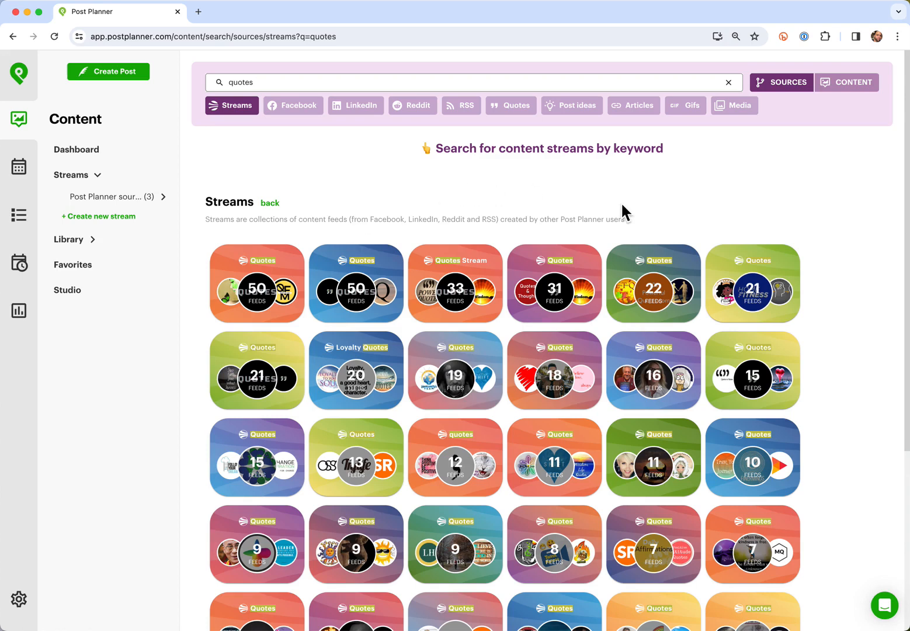
- Open the Quotes stream with 22 feeds and browse its images
left_click(681, 279)
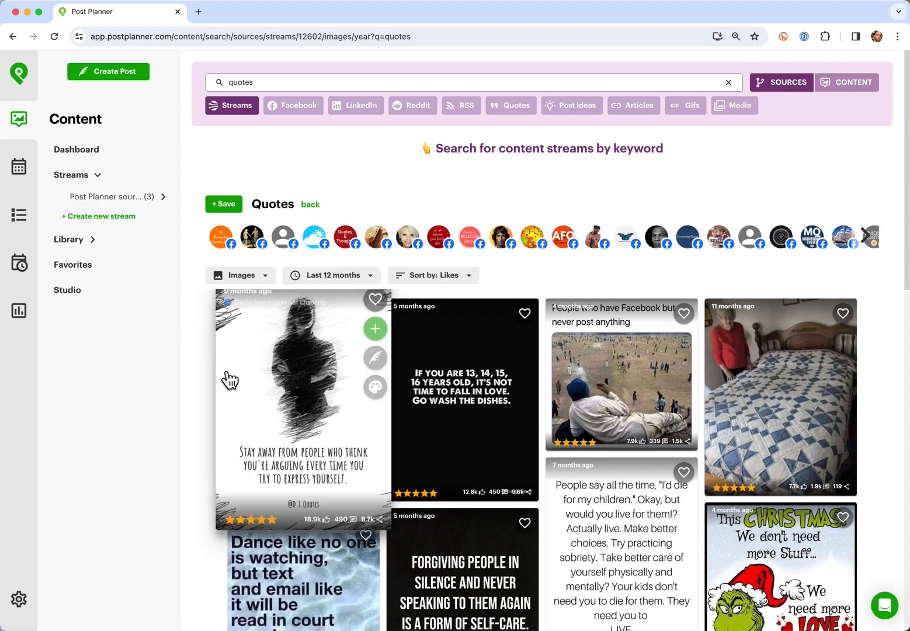
scroll(217, 410, "down", 15)
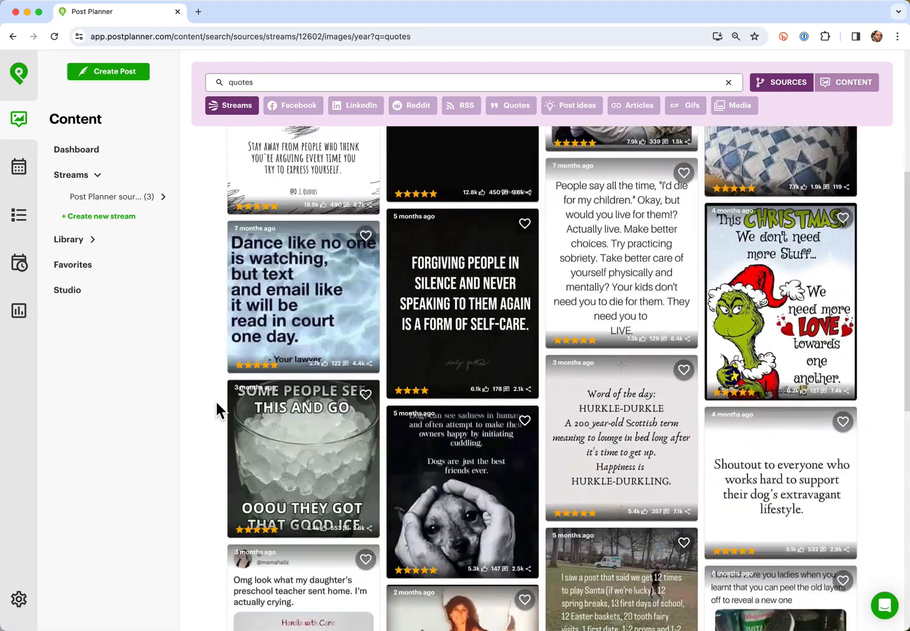
scroll(218, 410, "down", 8)
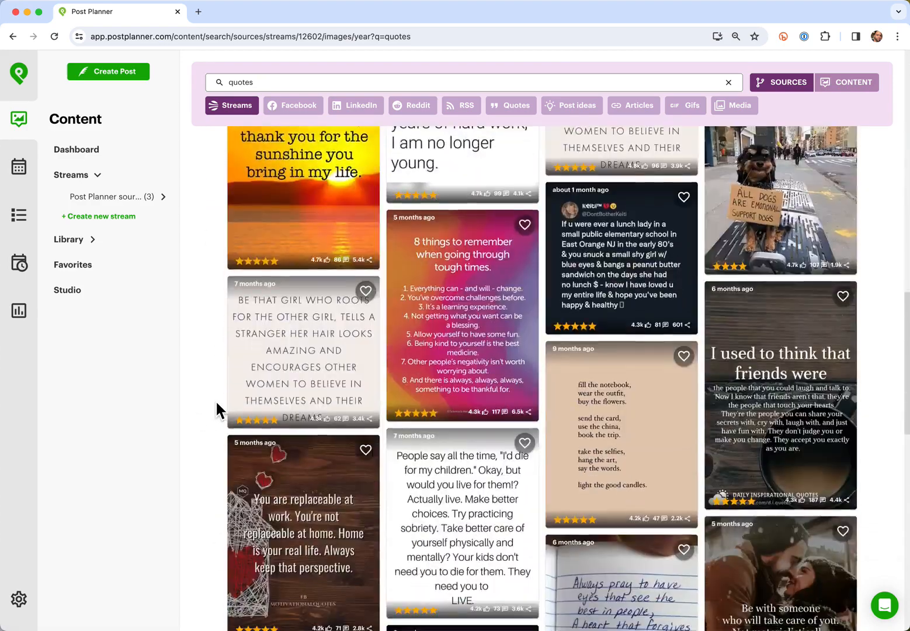
scroll(217, 410, "up", 20)
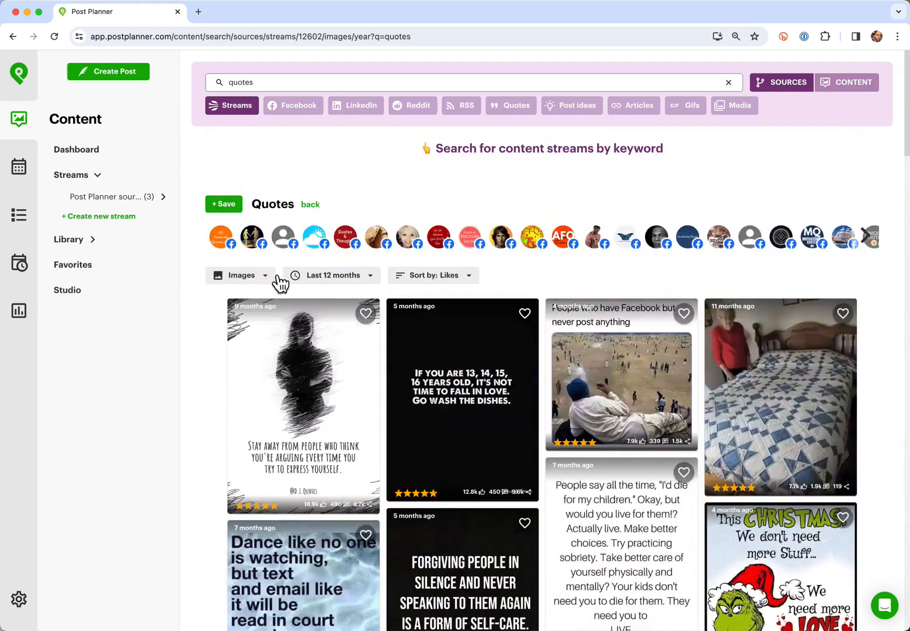
- Save the Quotes streams with 22 and 21 feeds from the stream search results
left_click(229, 210)
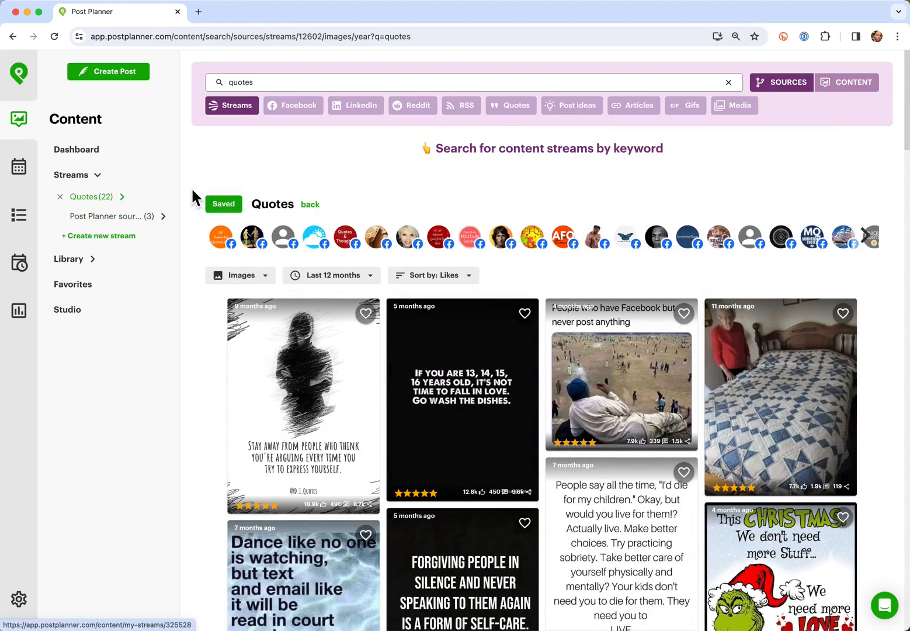
left_click(314, 206)
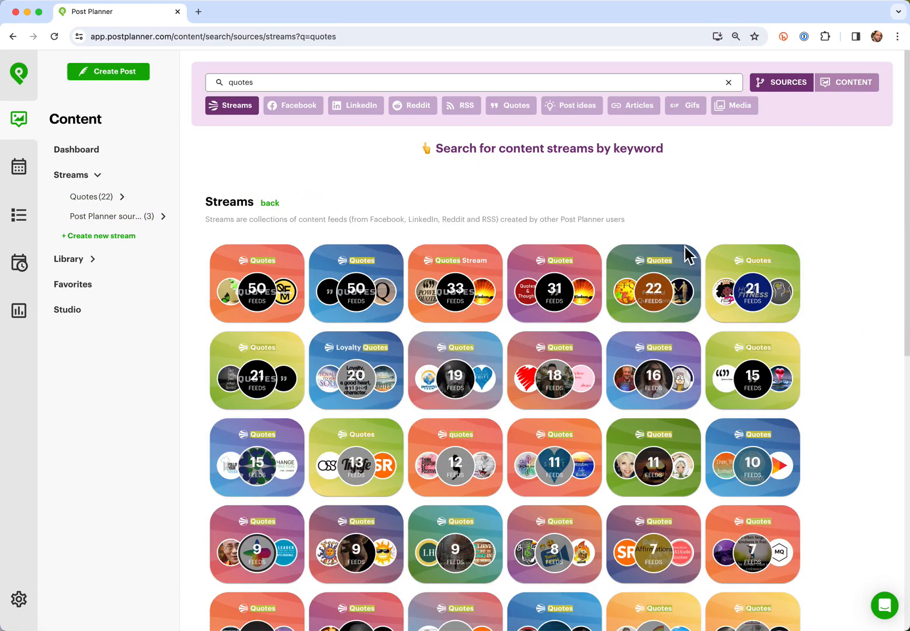
left_click(763, 284)
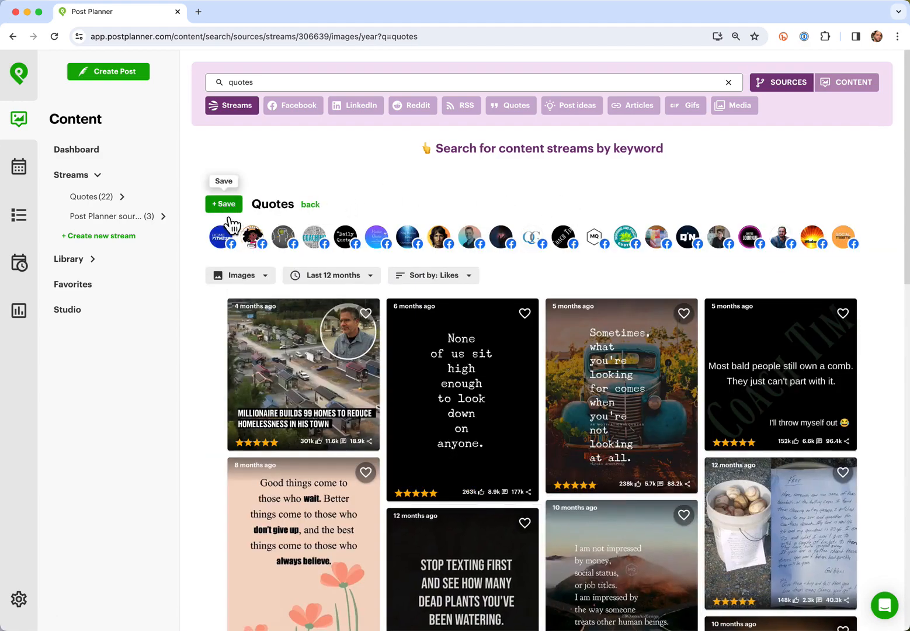
left_click(229, 210)
left_click(310, 205)
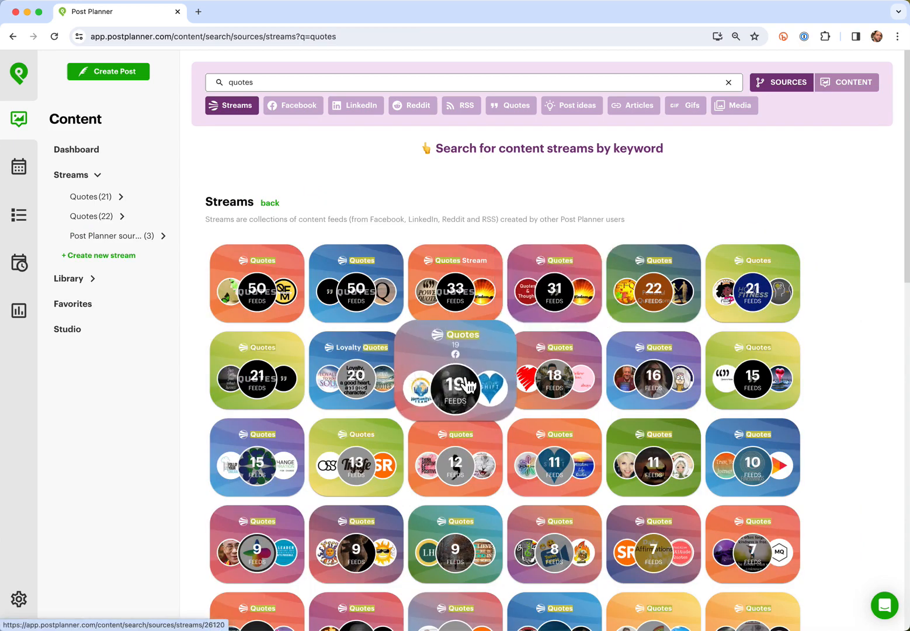
- Save the Quotes streams with 19 and 18 feeds, returning to the stream results after each
left_click(465, 386)
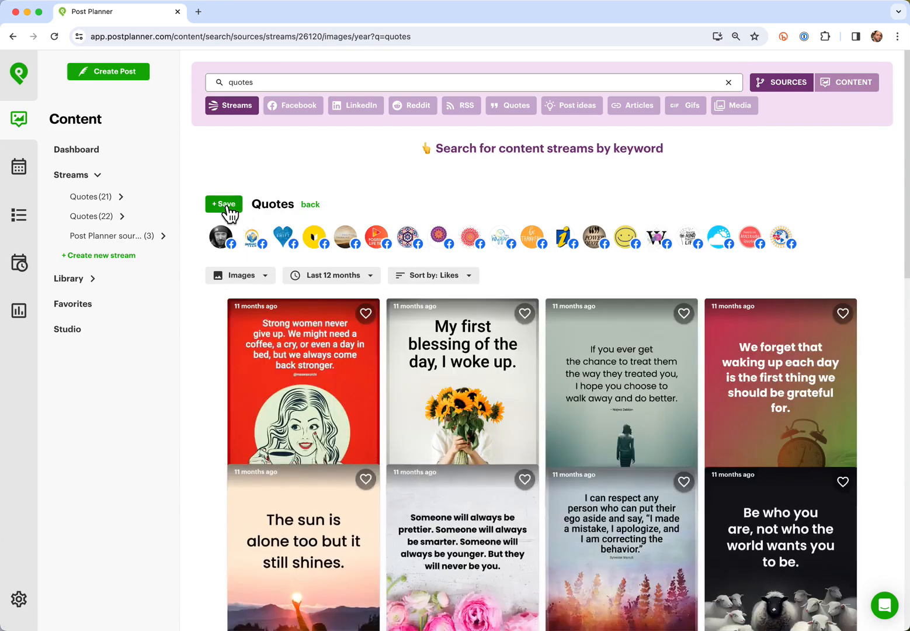
left_click(228, 209)
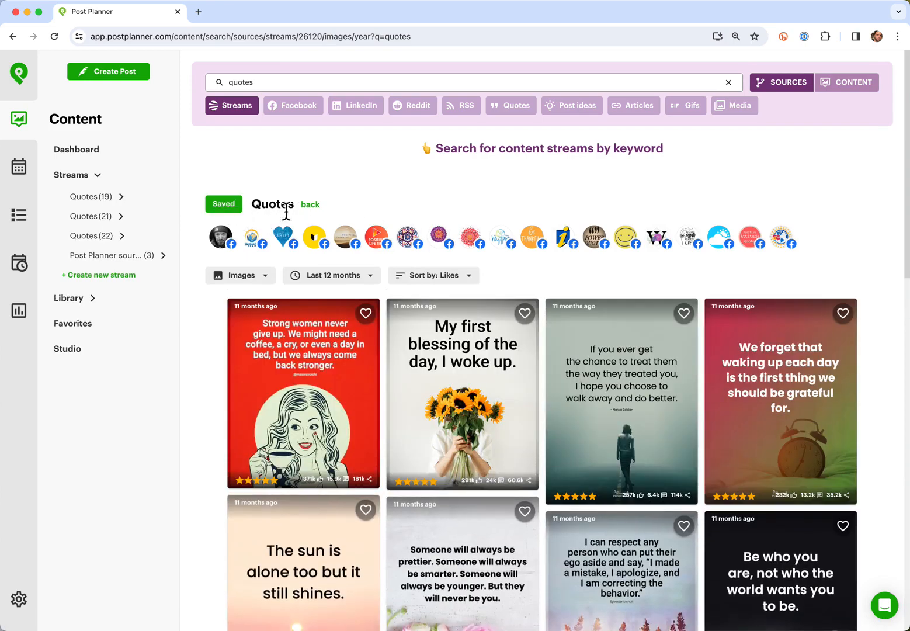
left_click(310, 204)
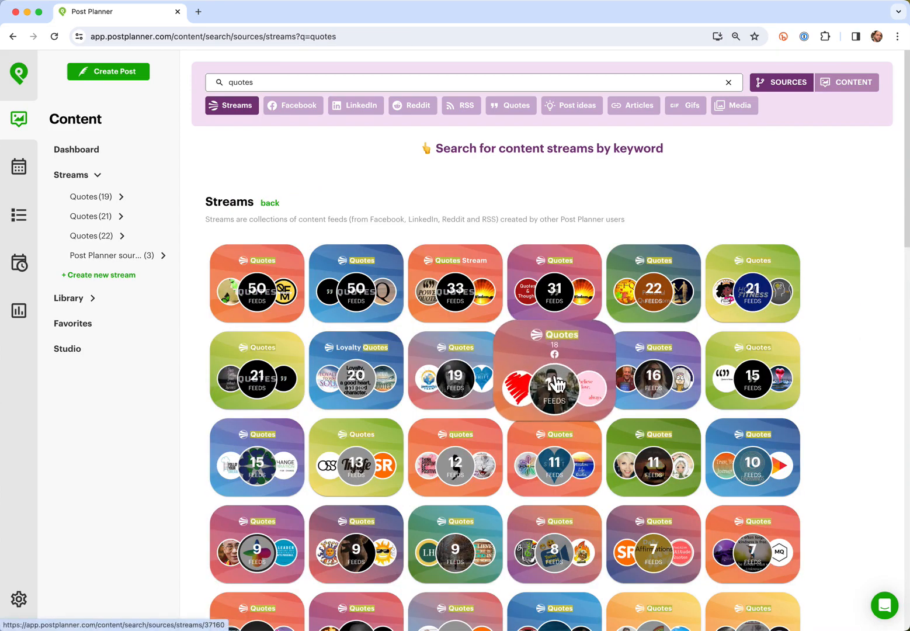
left_click(557, 383)
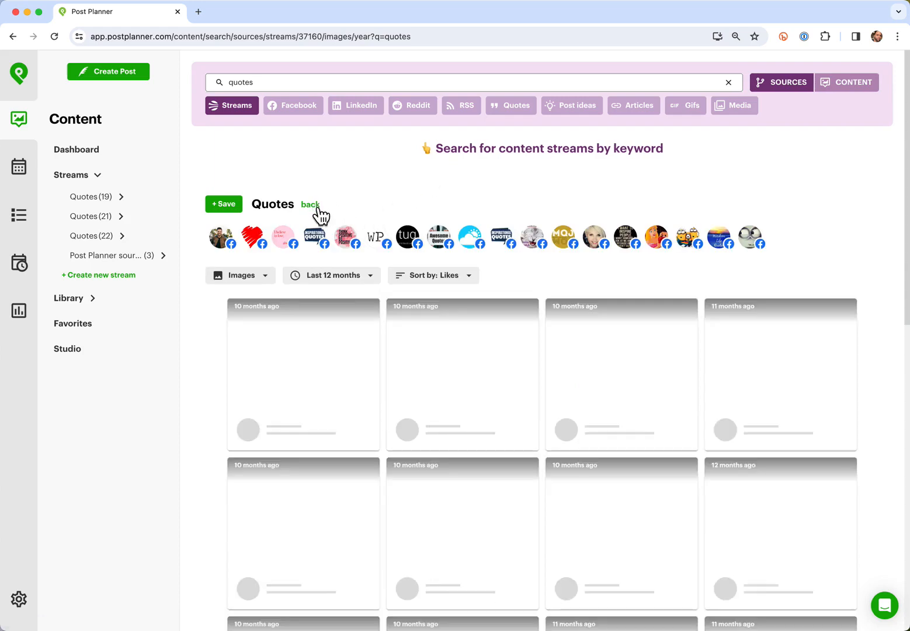
left_click(228, 206)
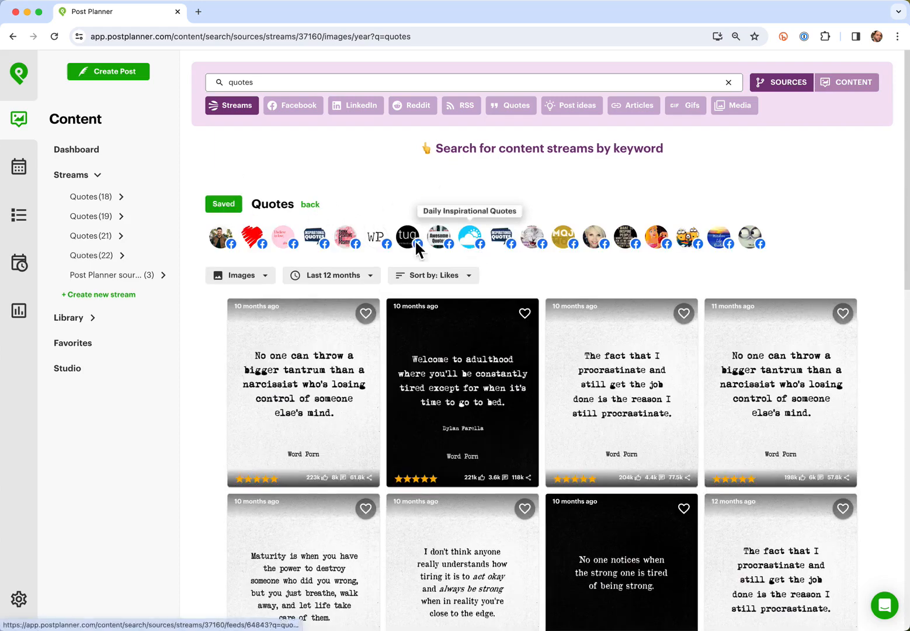
left_click(313, 208)
- Save the first Quotes stream with 15 feeds in the third row and the neighbouring one with 13 feeds
left_click(257, 454)
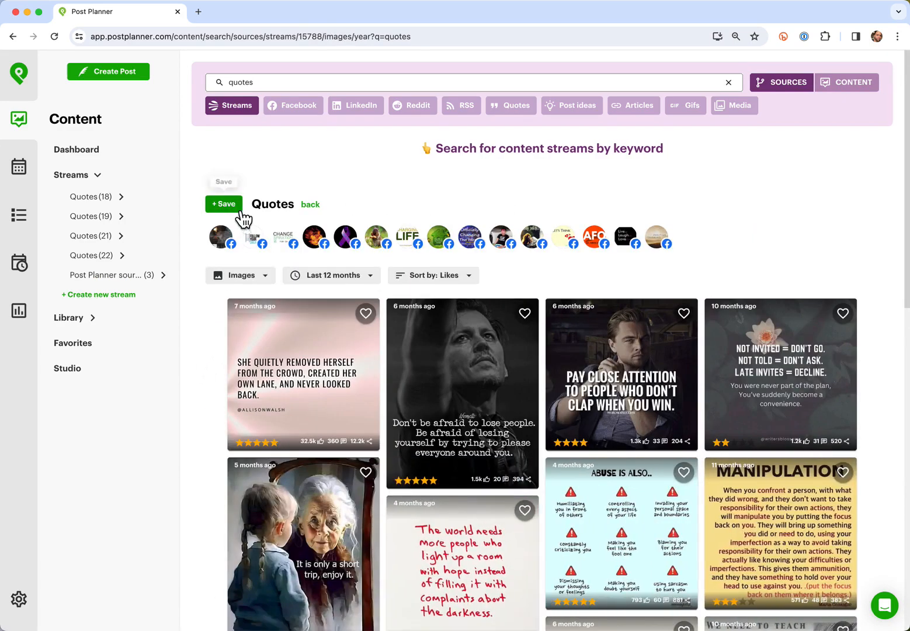
left_click(233, 206)
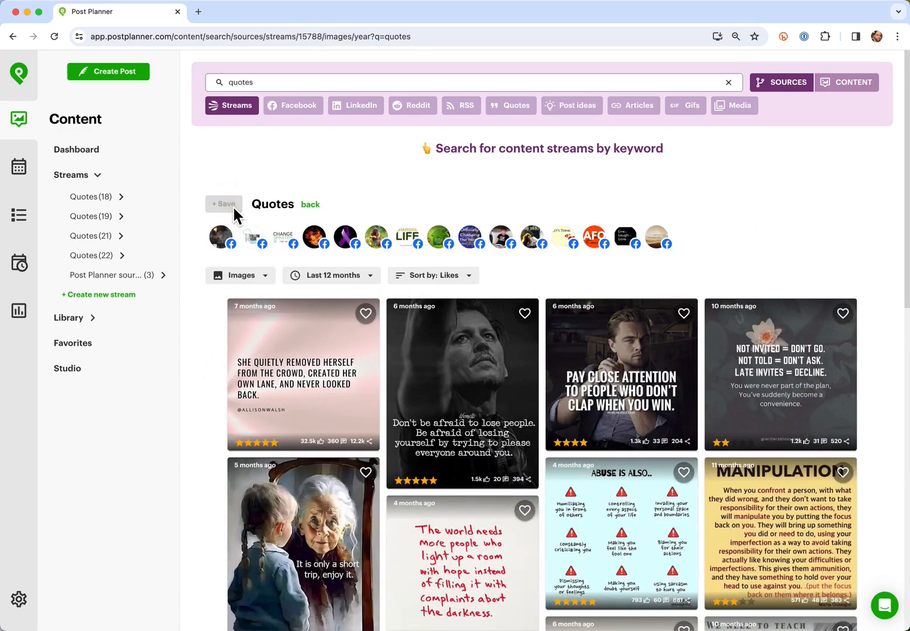
left_click(313, 205)
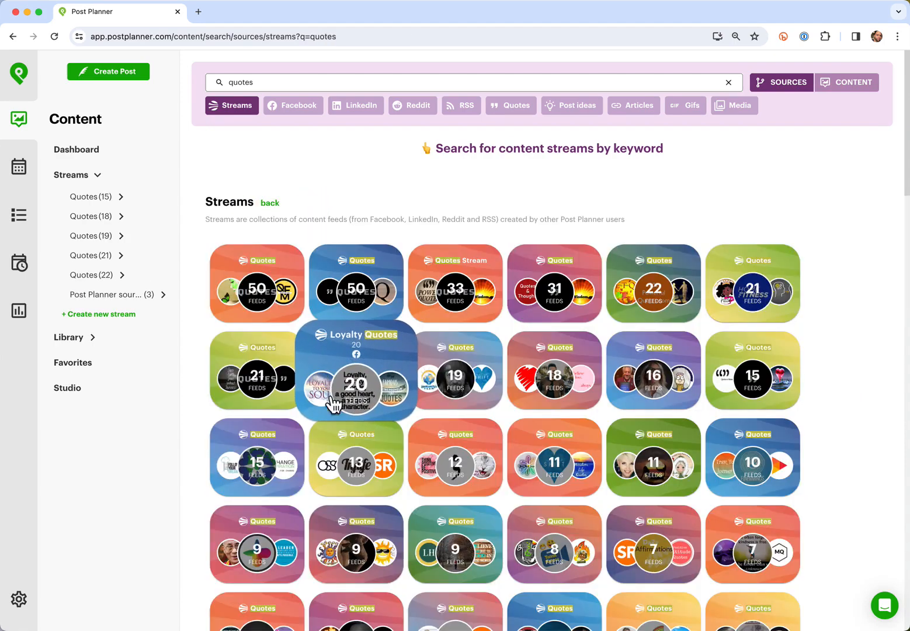
left_click(358, 466)
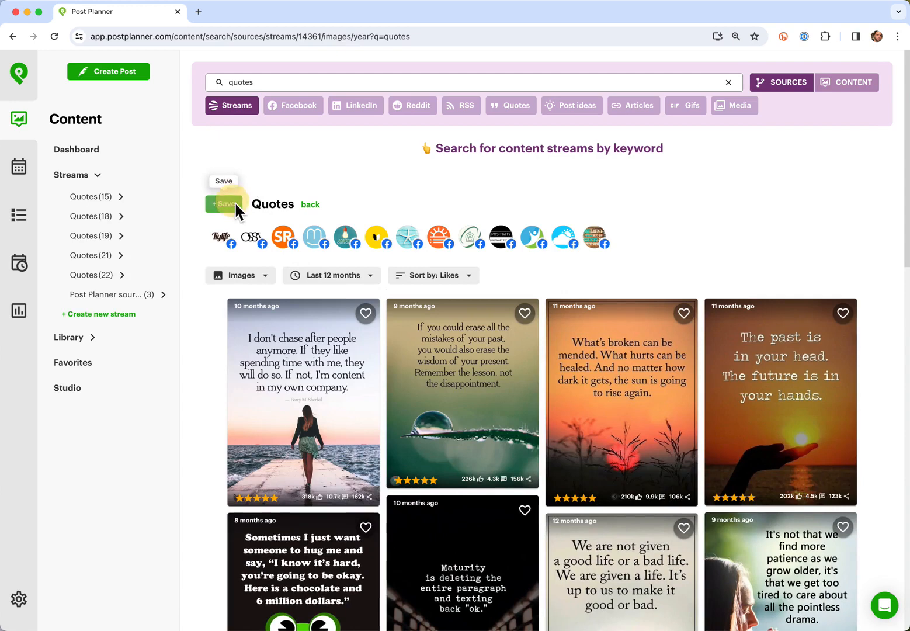
left_click(235, 206)
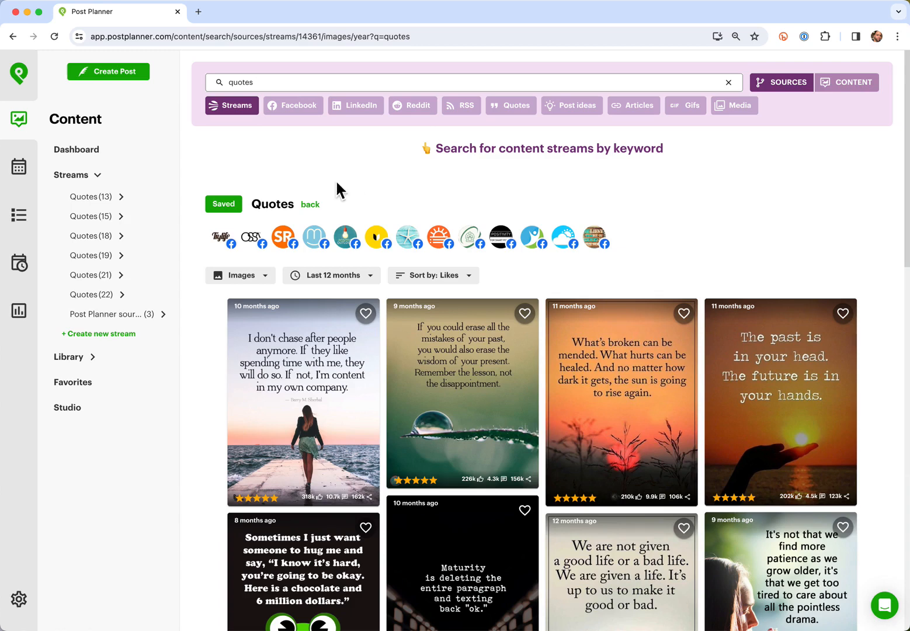
left_click(33, 129)
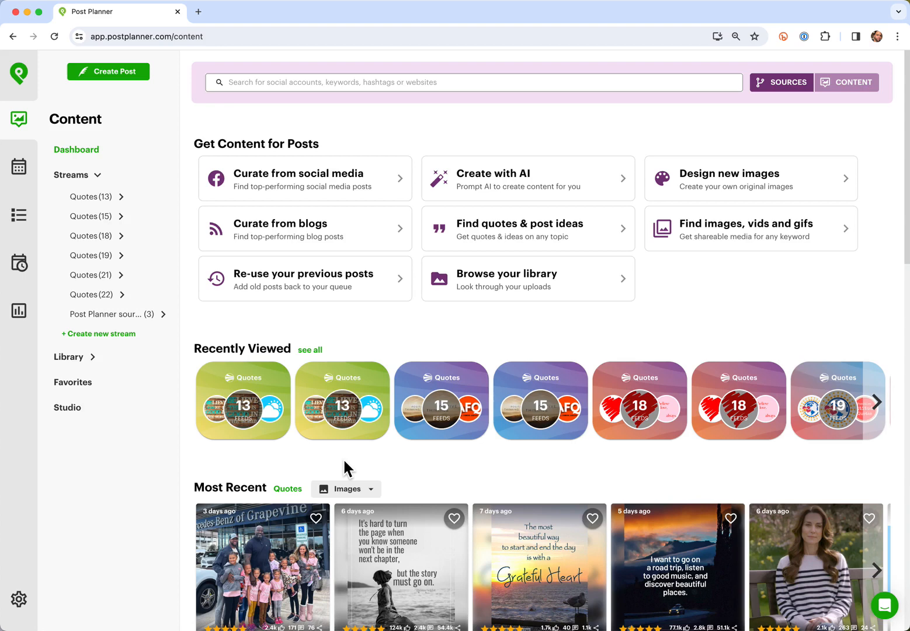
left_click(116, 78)
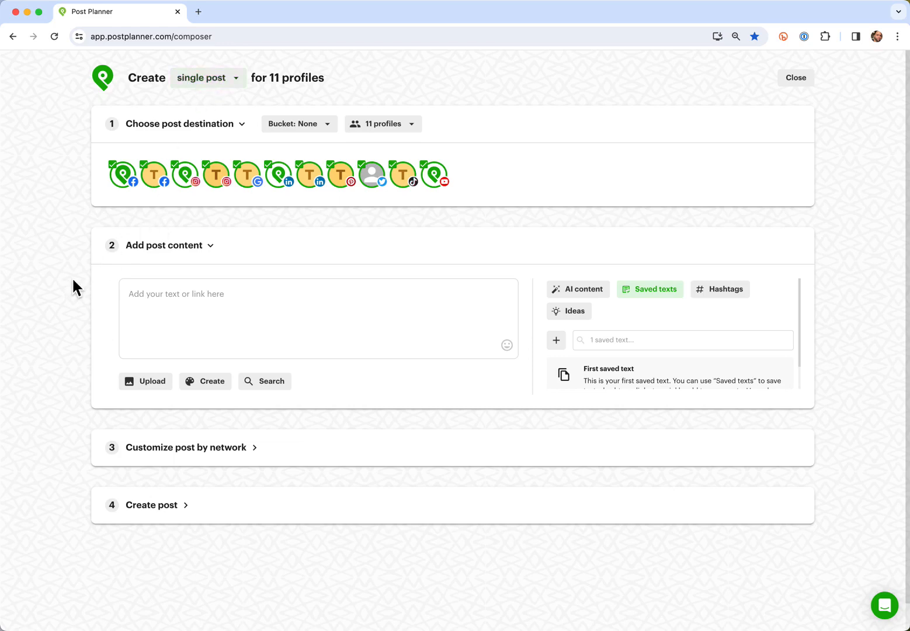
left_click(308, 126)
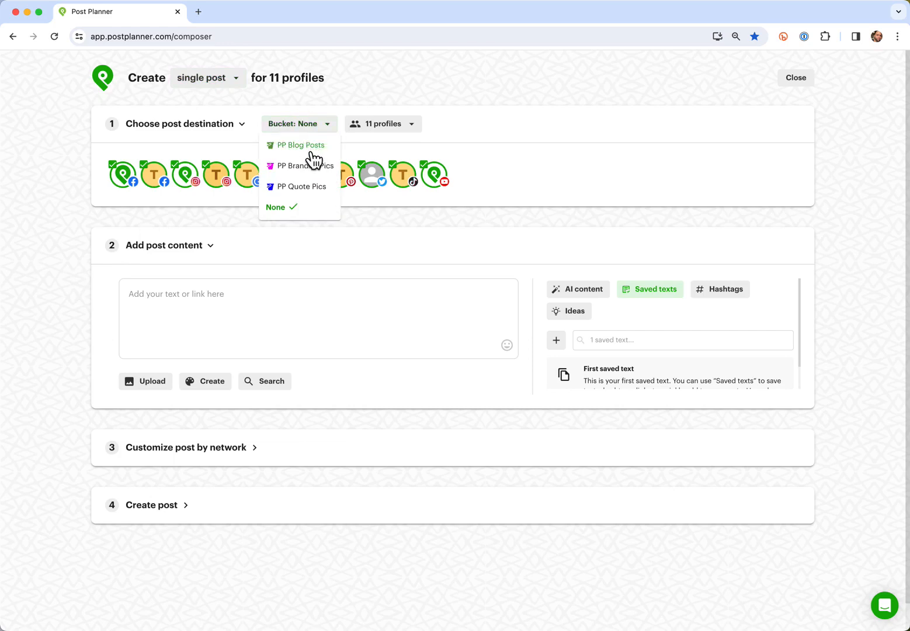
left_click(310, 146)
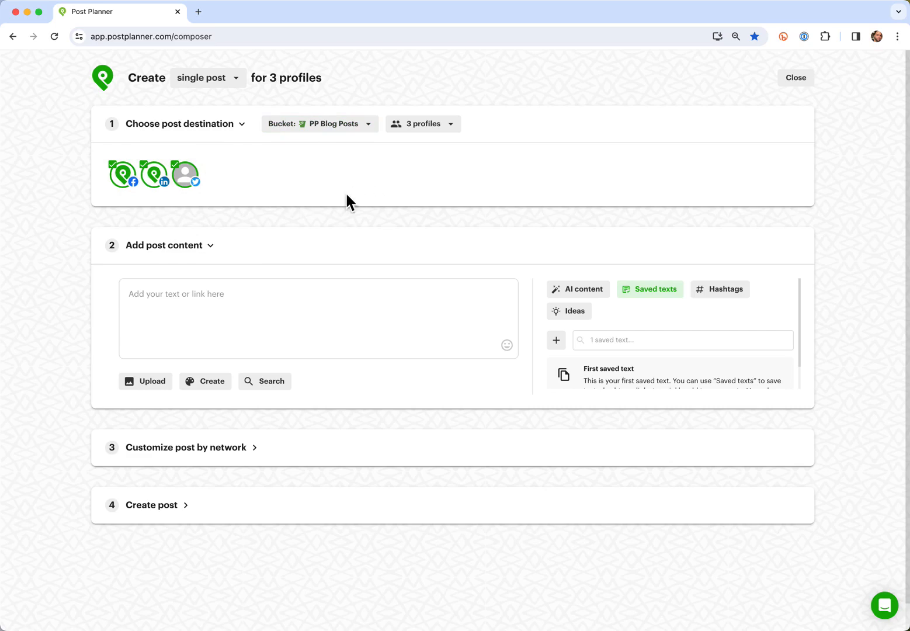
left_click(191, 299)
type("https://www.postplanner.com/get-more-likes-fans-facebook-page/")
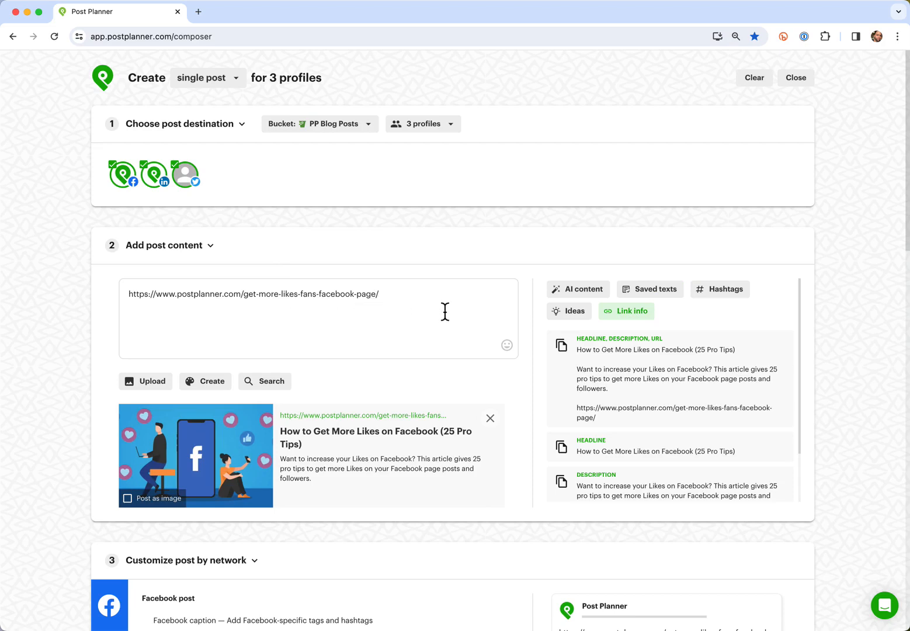
- Generate an AI caption for the link with the prompt "Write a social media post about:" and copy the result
left_click(576, 289)
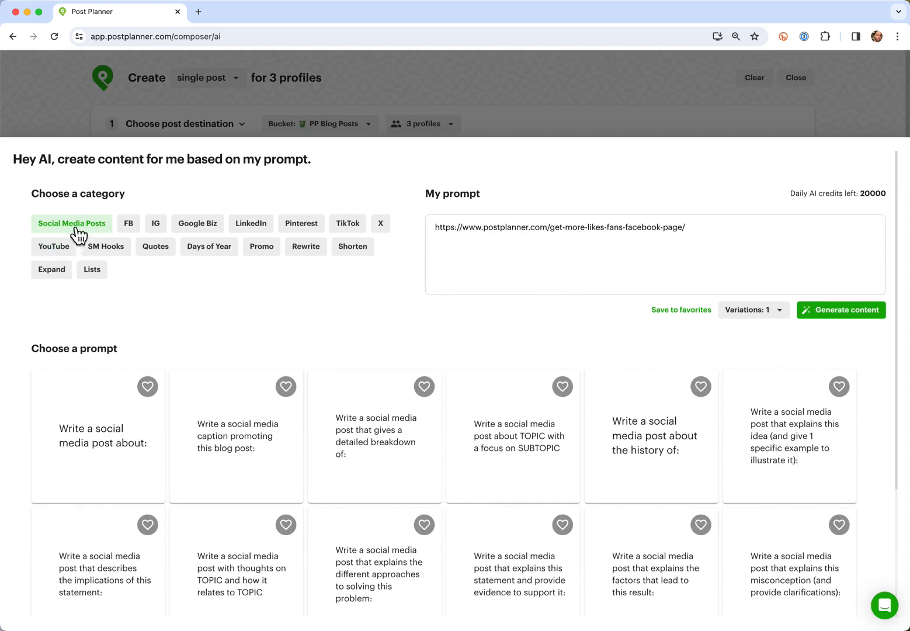
left_click(260, 226)
left_click(105, 461)
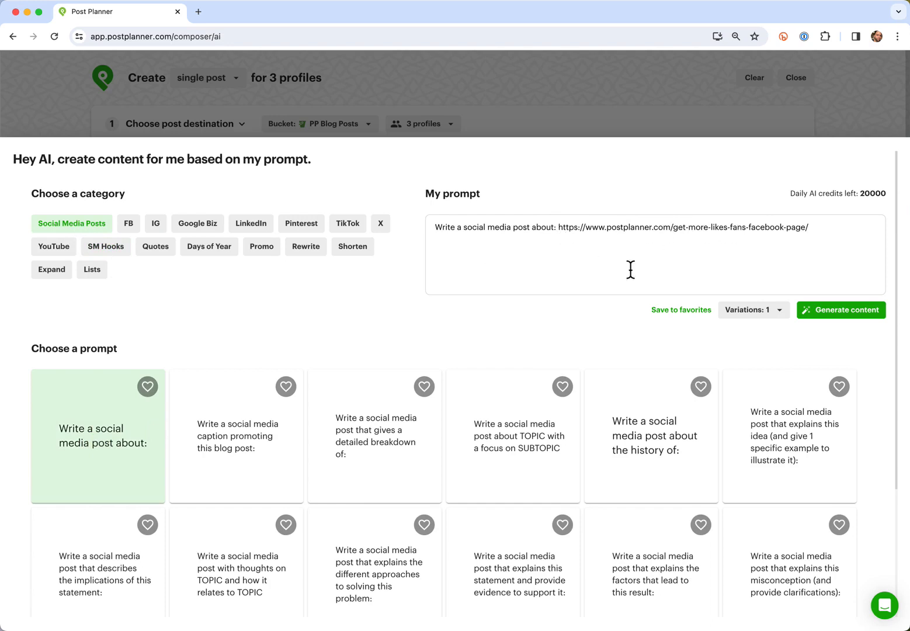
left_click(850, 302)
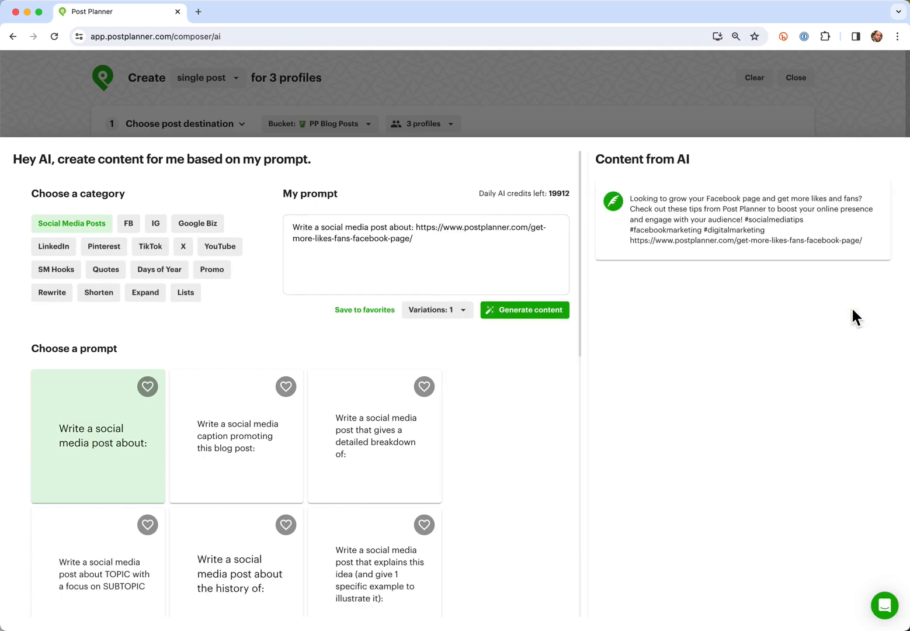
left_click(620, 211)
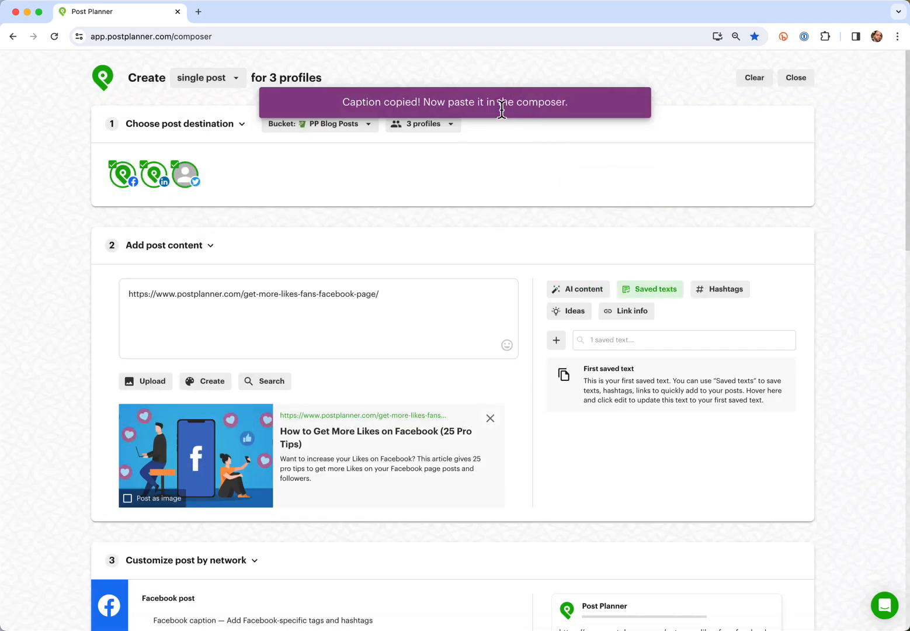
- Paste the AI caption above the link in the post content, keeping a blank line between them
left_click(129, 295)
key("Return")
key("Return")
key("Up")
key("Up")
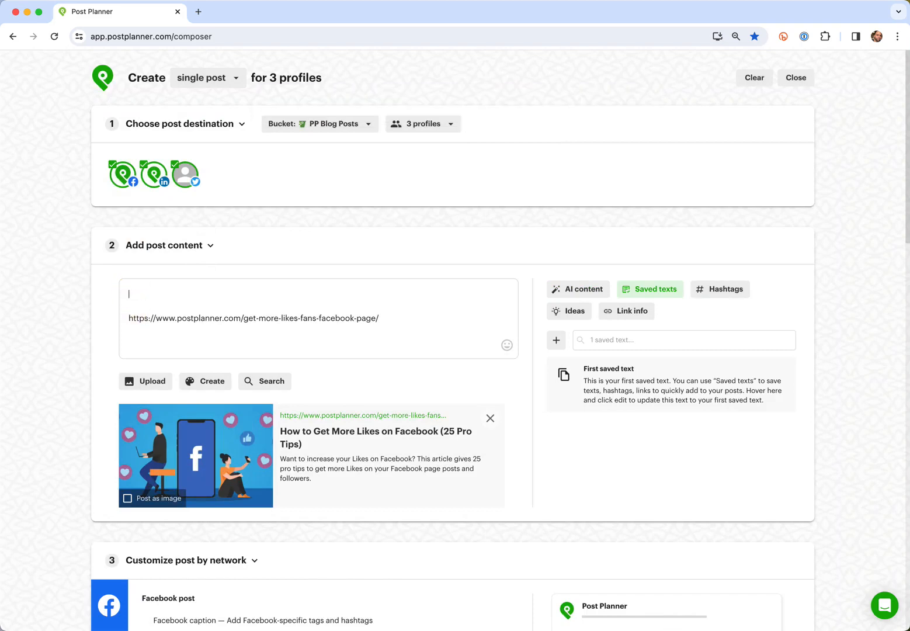
key("super+v")
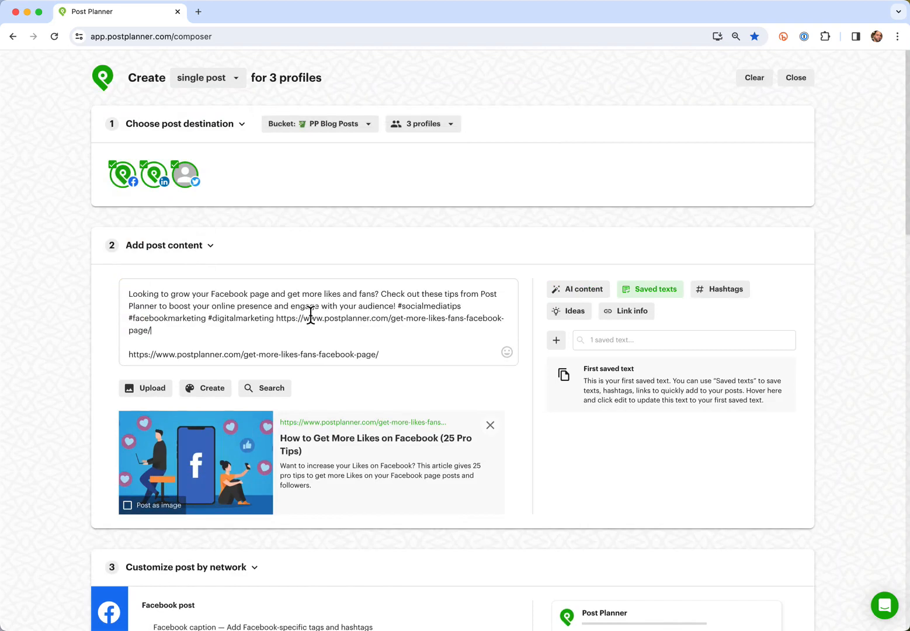
- Delete the duplicate link that follows #digitalmarketing at the end of the pasted caption
left_click(277, 319)
key("shift+Down")
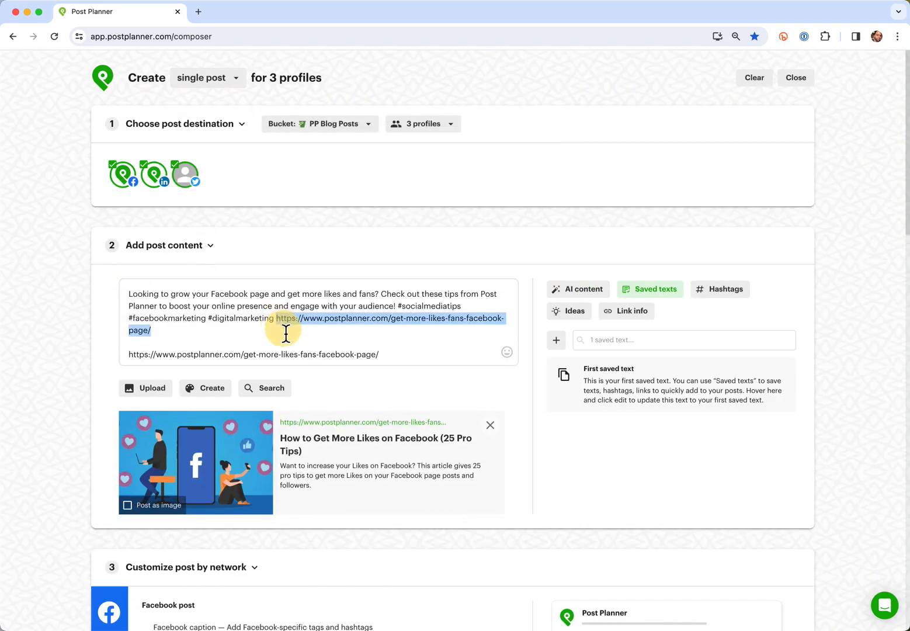
key("BackSpace")
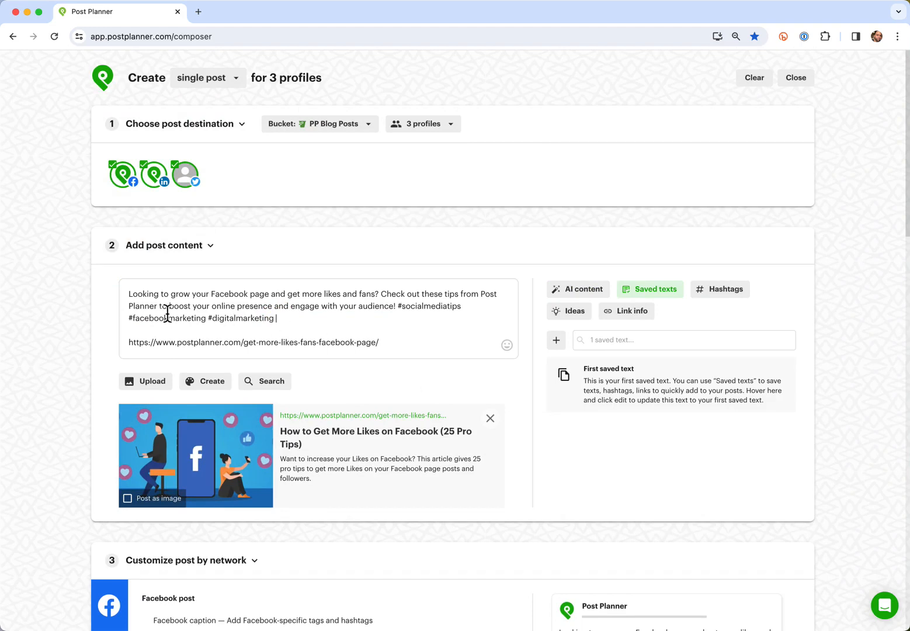
- Examine the Facebook, LinkedIn and Twitter captions and previews of the post
scroll(129, 318, "down", 2)
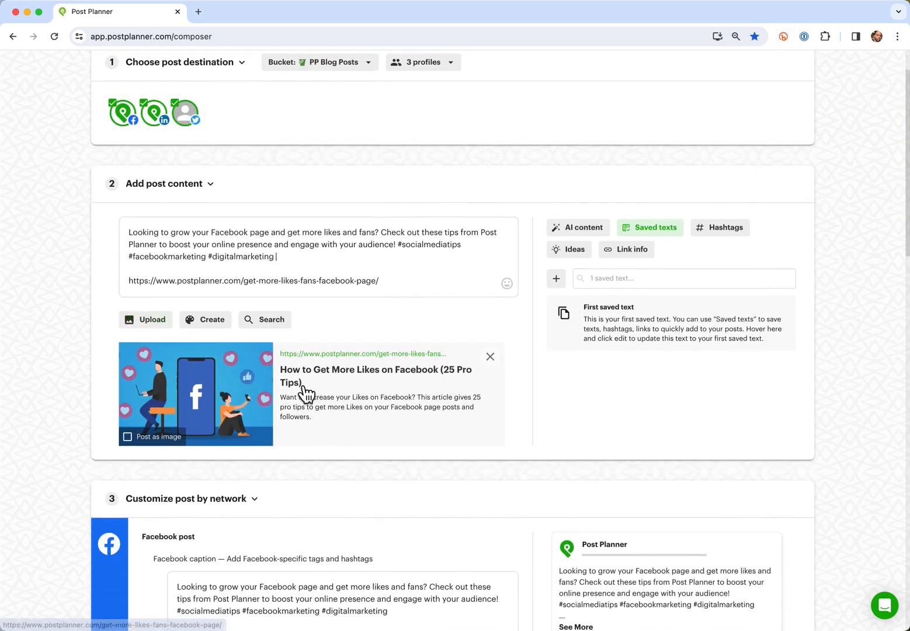
scroll(303, 388, "down", 6)
scroll(298, 385, "up", 6)
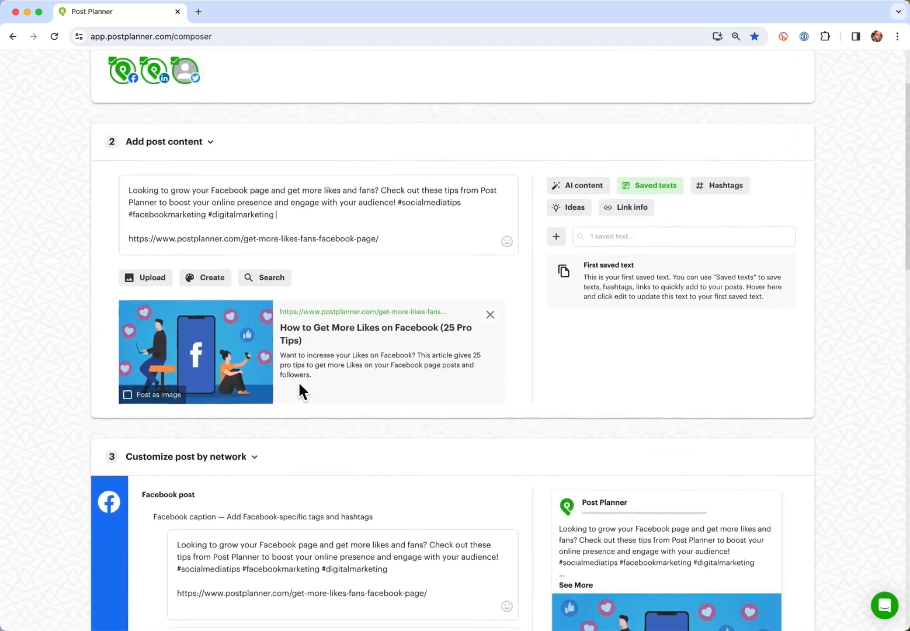
scroll(298, 385, "down", 11)
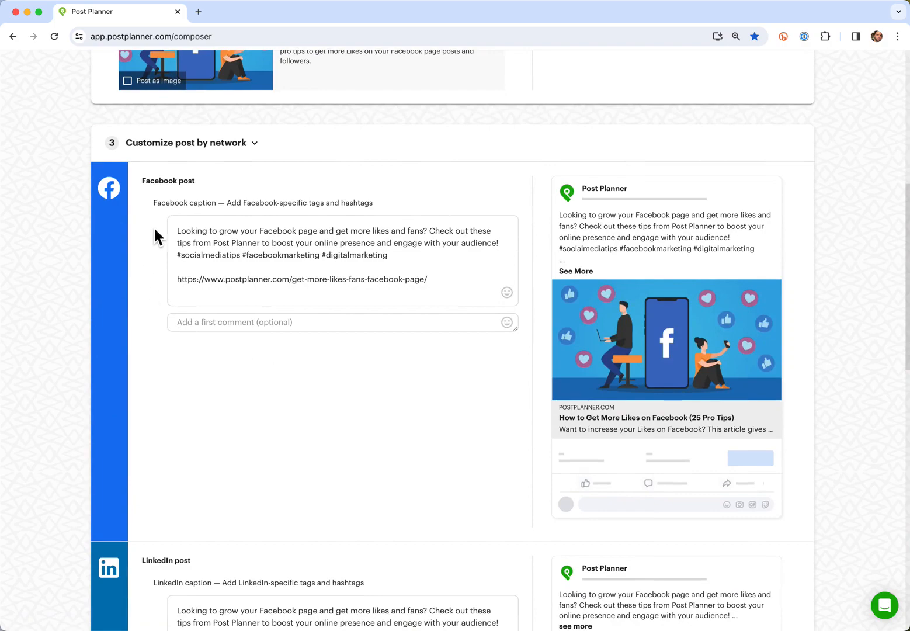
scroll(166, 364, "down", 6)
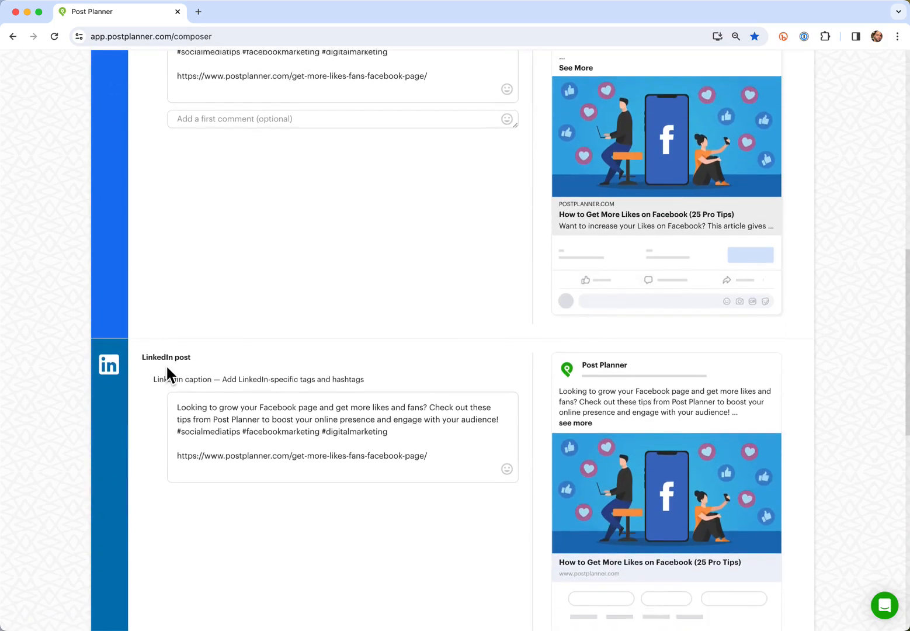
scroll(691, 207, "up", 2)
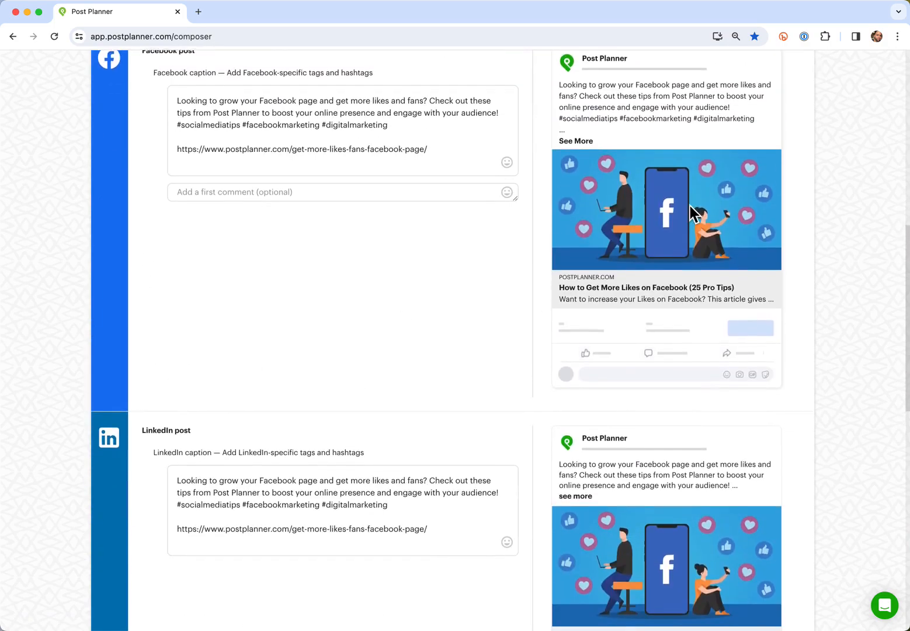
scroll(691, 208, "down", 8)
scroll(689, 210, "down", 5)
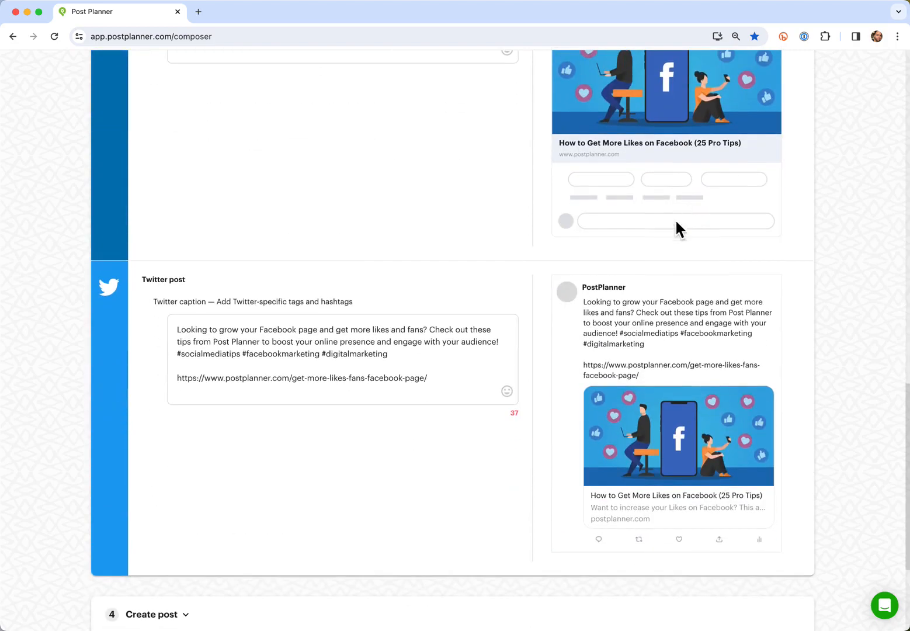
- Remove the link below the hashtags from the Facebook-specific caption
scroll(643, 263, "up", 14)
left_click(443, 167)
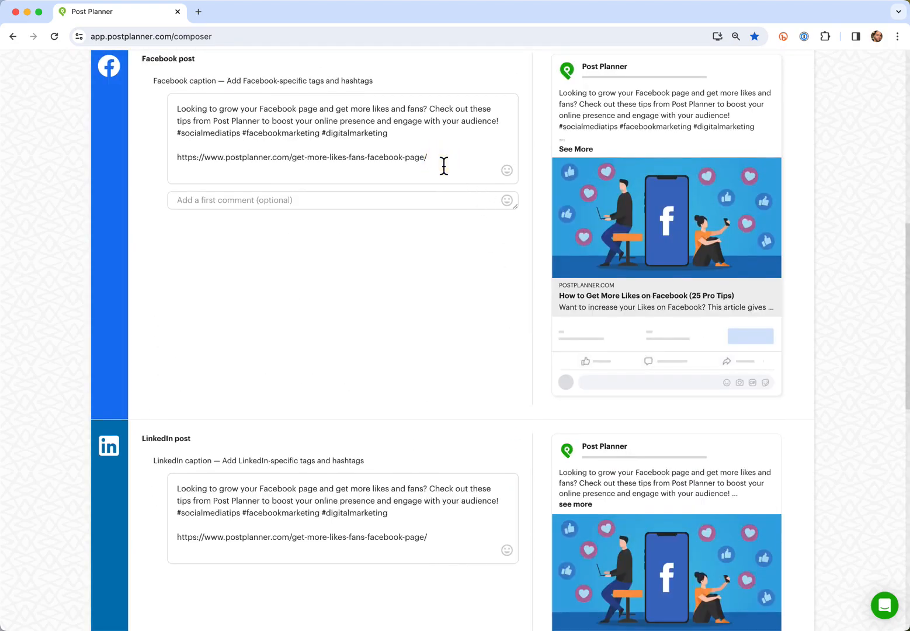
key("super+BackSpace")
key("BackSpace")
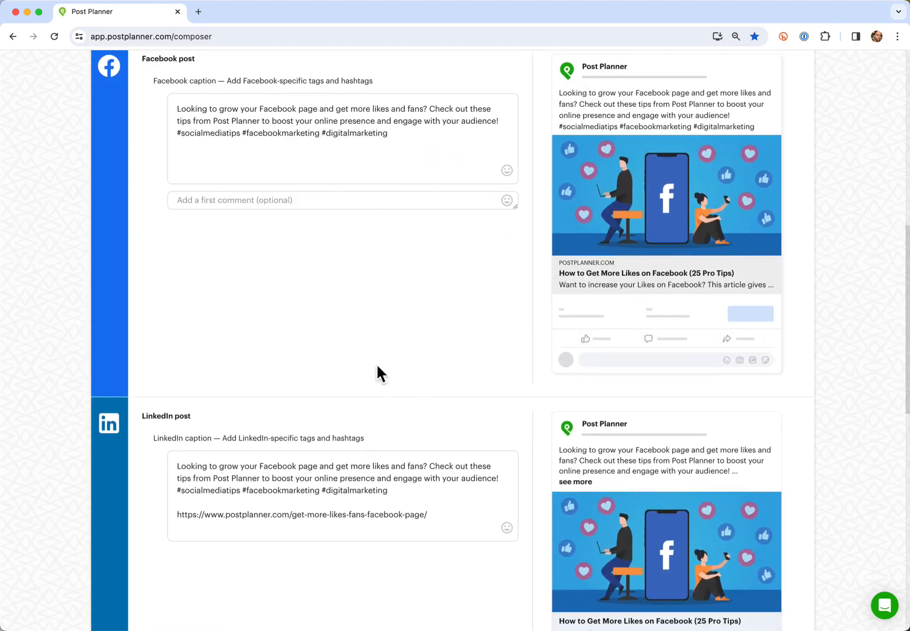
- Remove the link and the blank line below the hashtags from the LinkedIn-specific caption
left_click(439, 519)
key("super+BackSpace")
key("BackSpace")
scroll(442, 456, "down", 5)
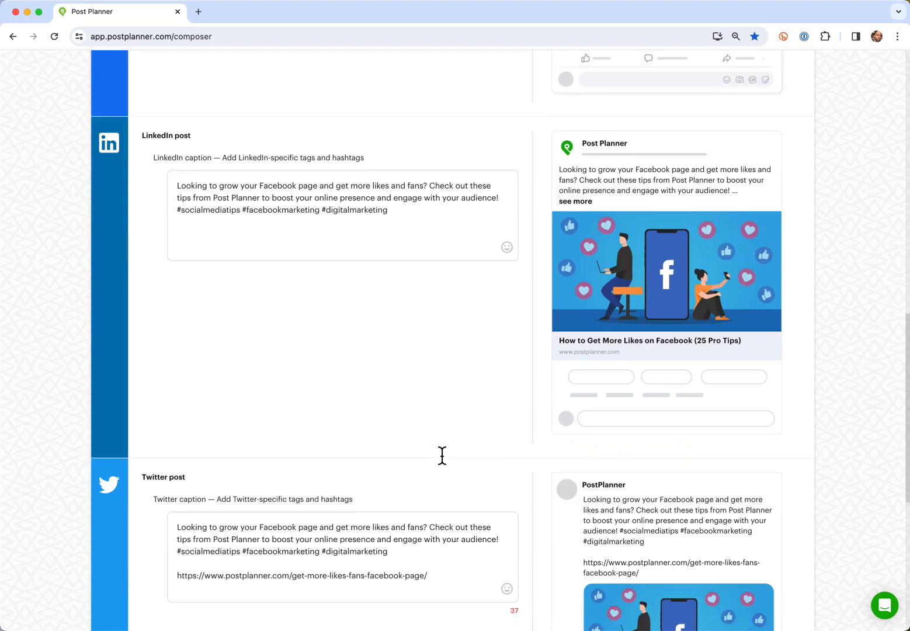
scroll(324, 562, "down", 3)
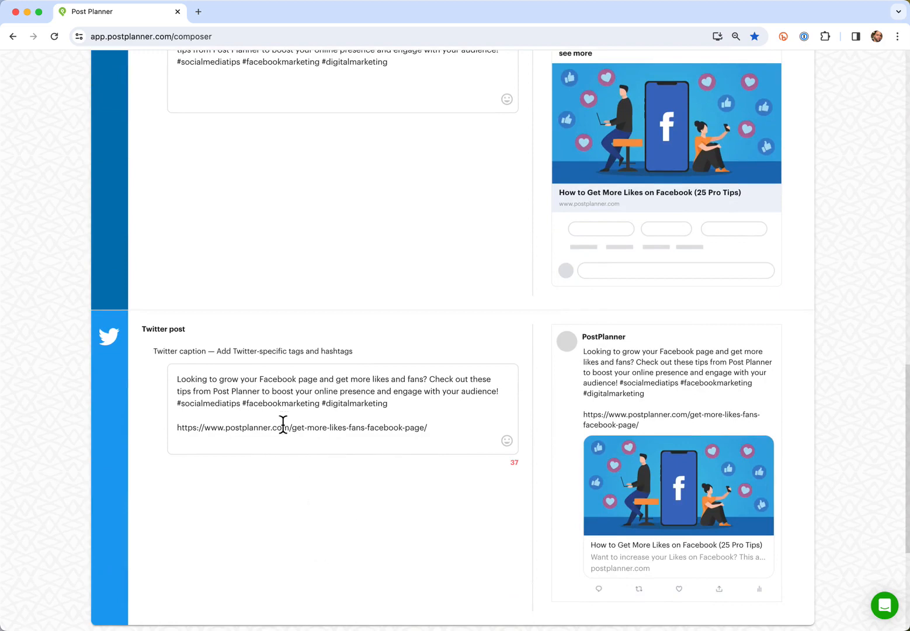
- Copy the first recommended hashtag set for the post content and paste it as the first comment of the Facebook post
scroll(354, 472, "up", 10)
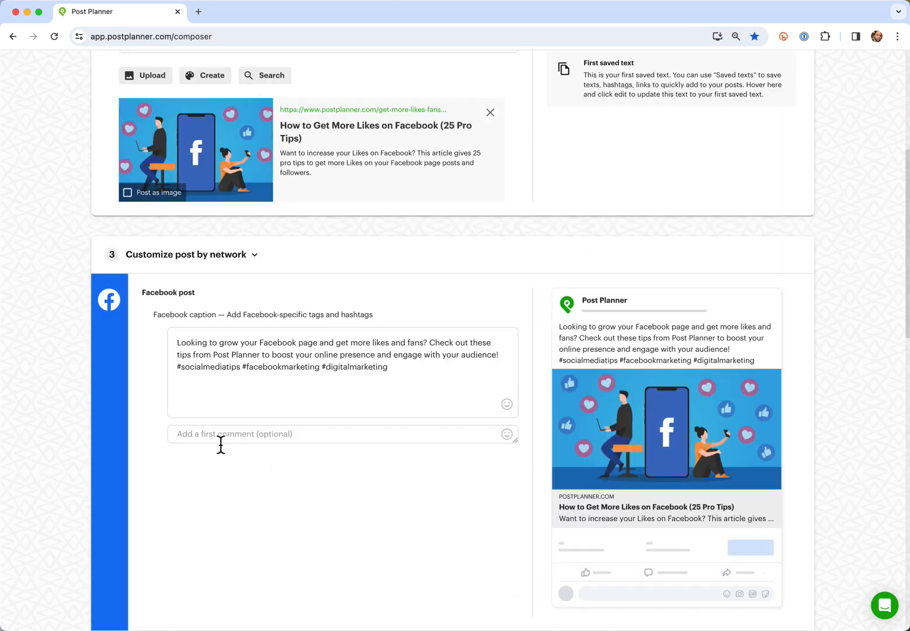
scroll(409, 462, "up", 5)
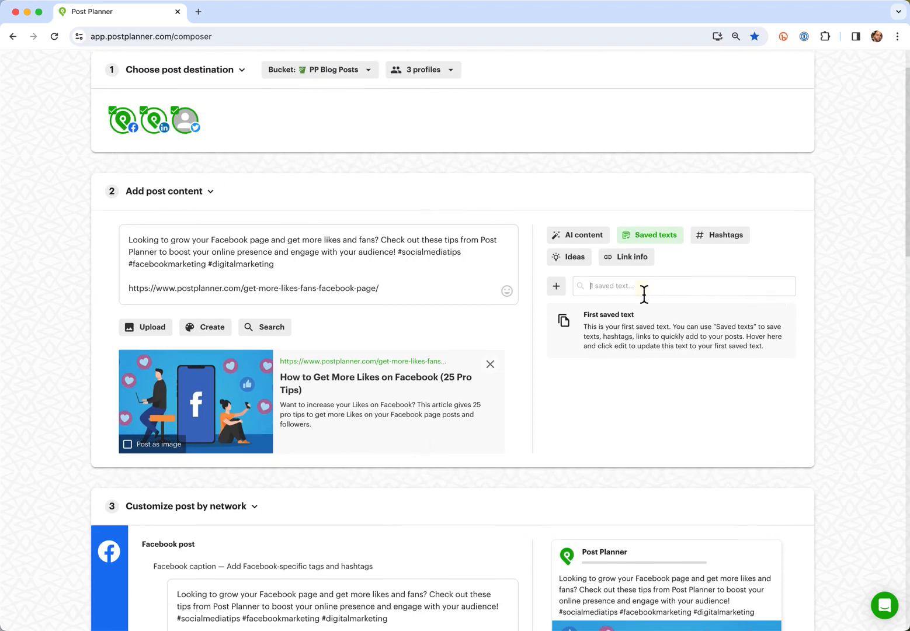
left_click(726, 236)
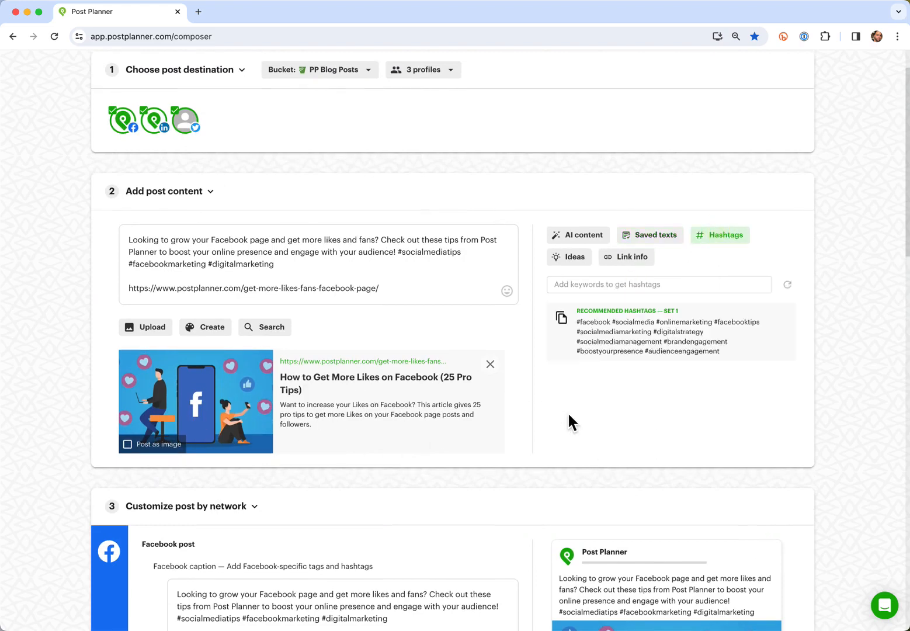
left_click(561, 317)
scroll(564, 390, "down", 5)
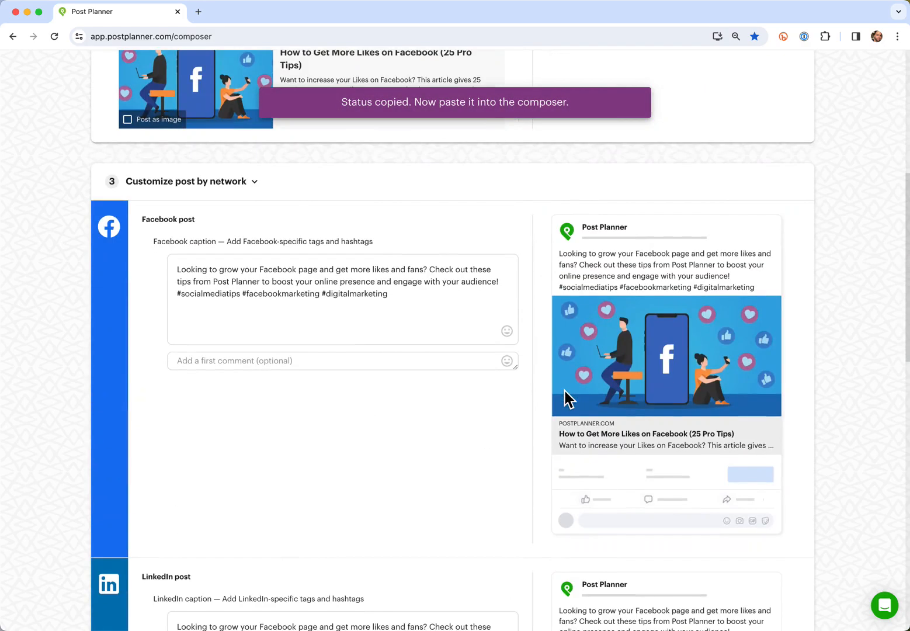
left_click(354, 364)
key("super+v")
scroll(330, 439, "down", 5)
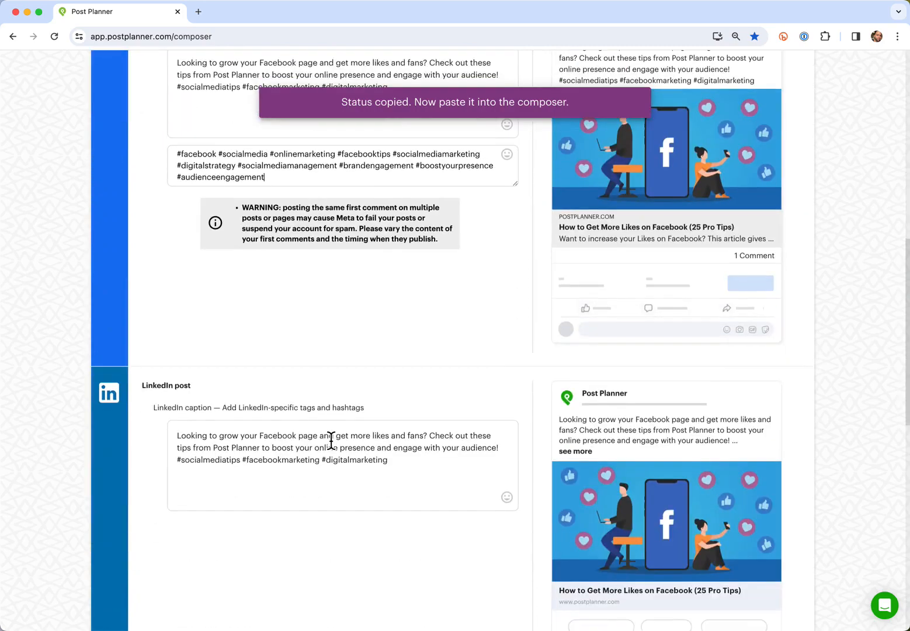
scroll(331, 440, "up", 5)
scroll(172, 410, "down", 2)
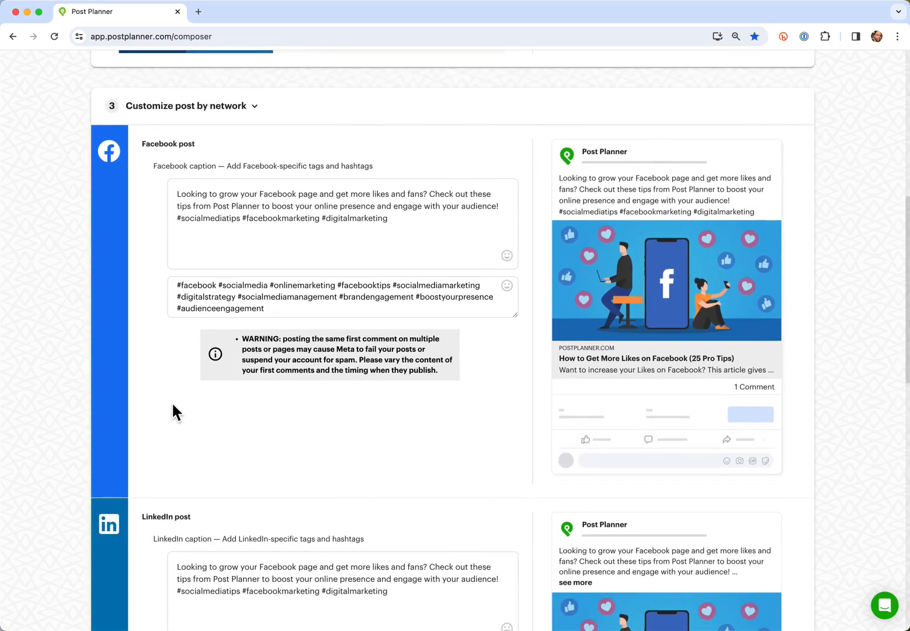
- Set the post to recycle forever and save it to the PP Blog Posts bucket
scroll(385, 359, "down", 12)
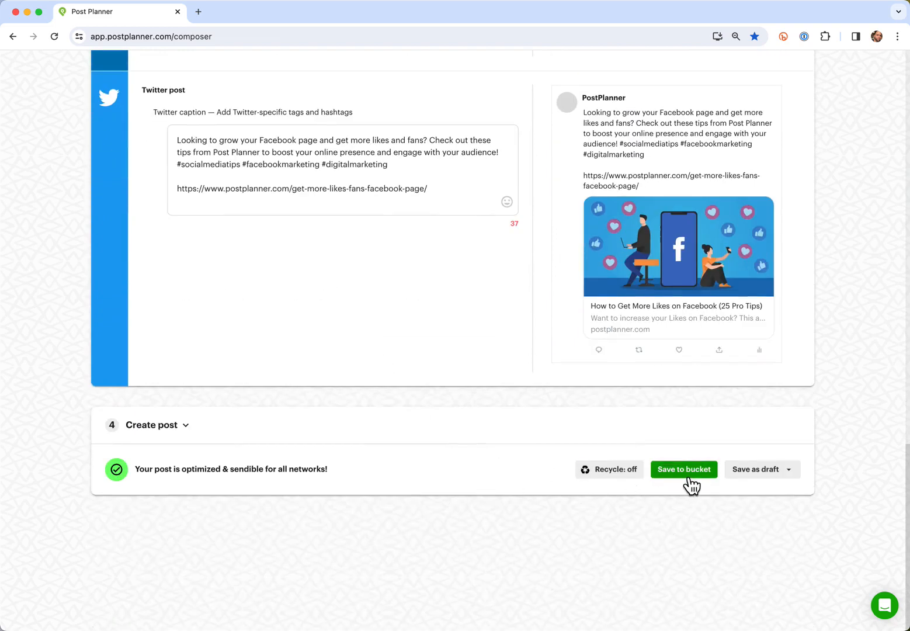
left_click(618, 479)
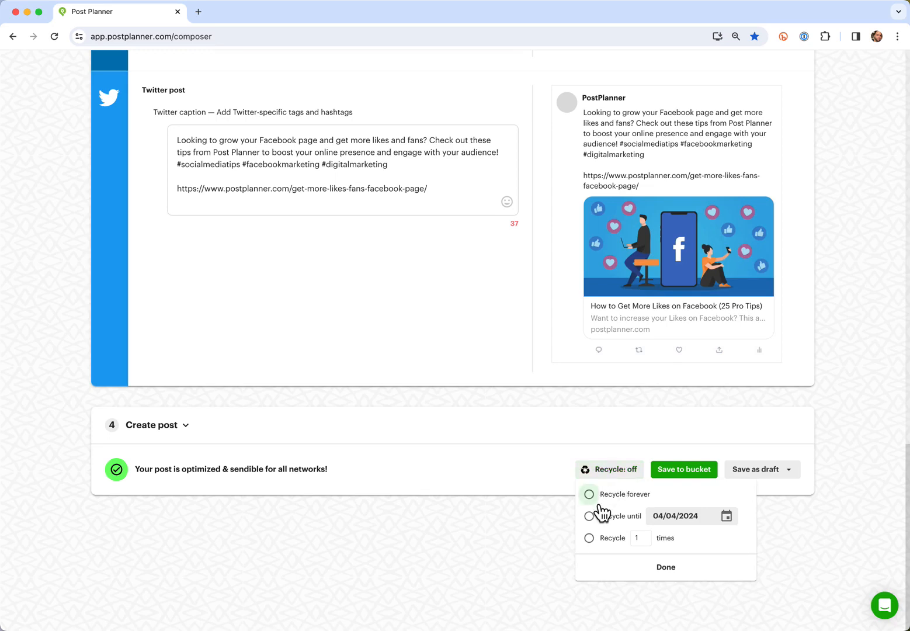
left_click(593, 497)
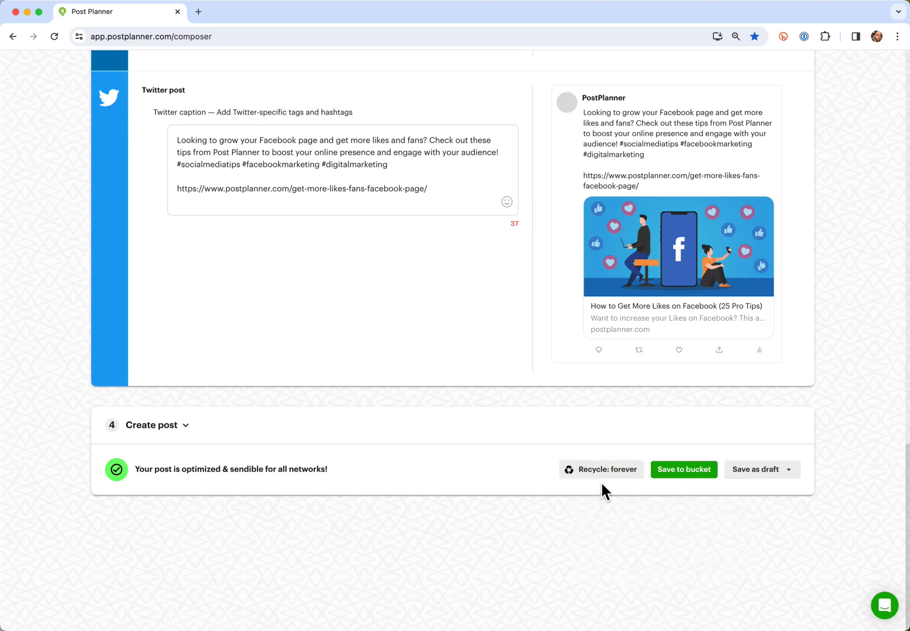
left_click(698, 482)
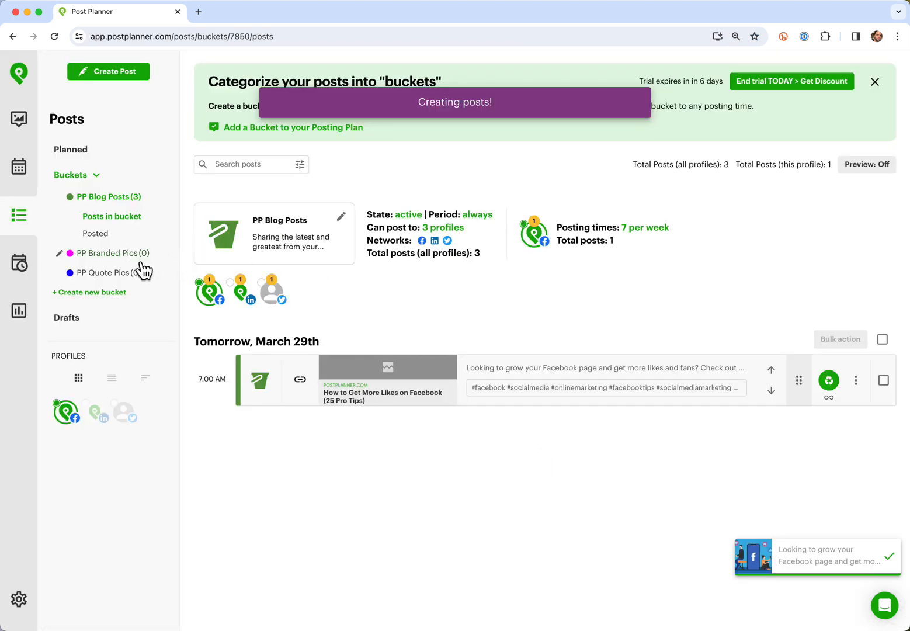
- Review the saved post in the PP Blog Posts bucket for the LinkedIn profile and the Facebook profile
left_click(253, 302)
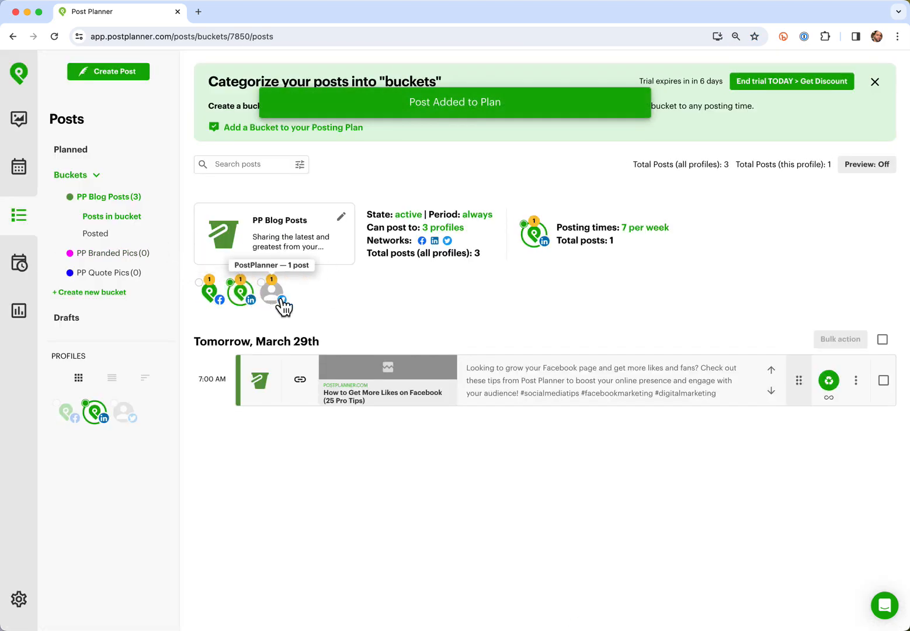
left_click(216, 298)
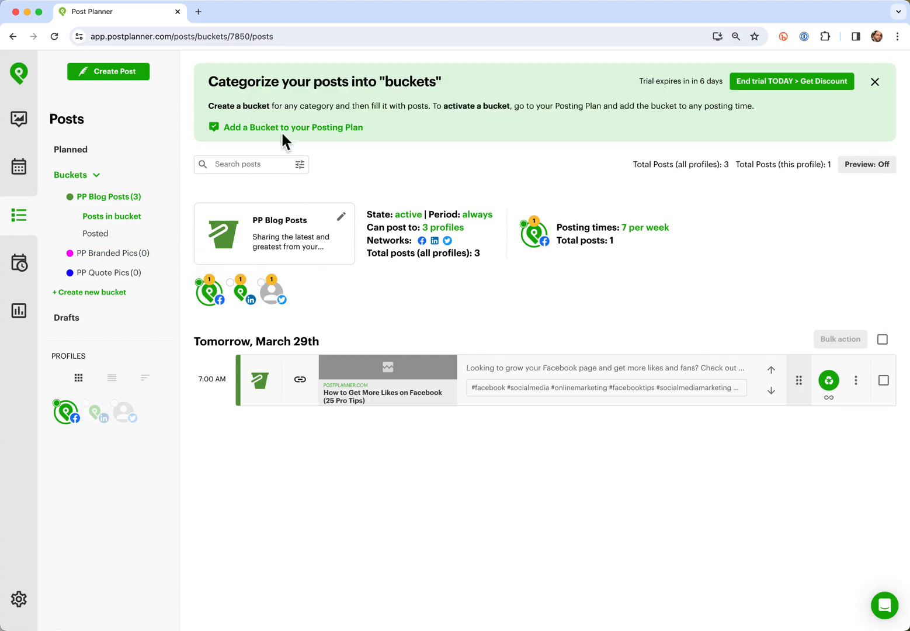
- Start creating another post from the PP Blog Posts bucket page
left_click(134, 81)
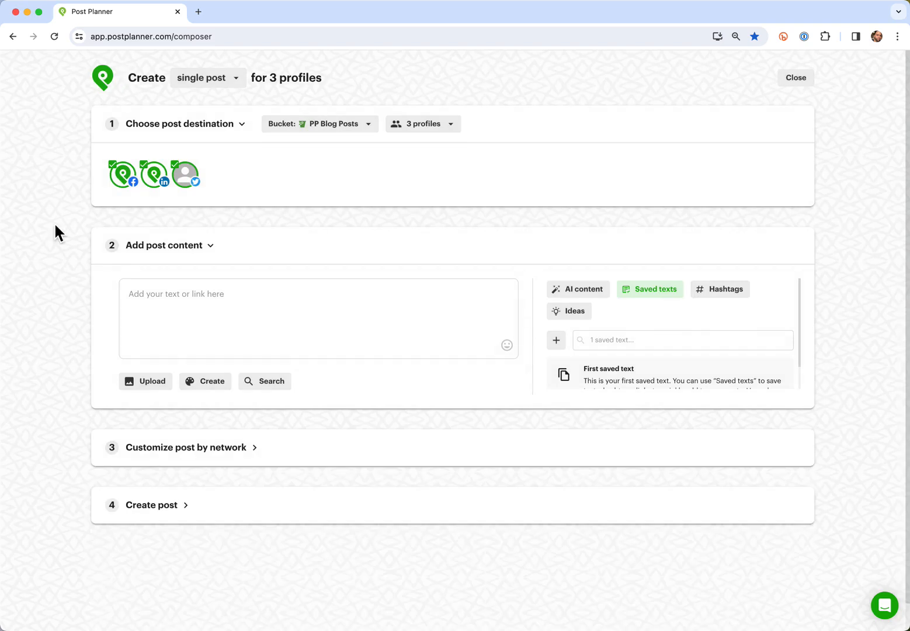
- Set the destination bucket to PP Quote Pics and upload the image knowledge.png to the post
left_click(316, 127)
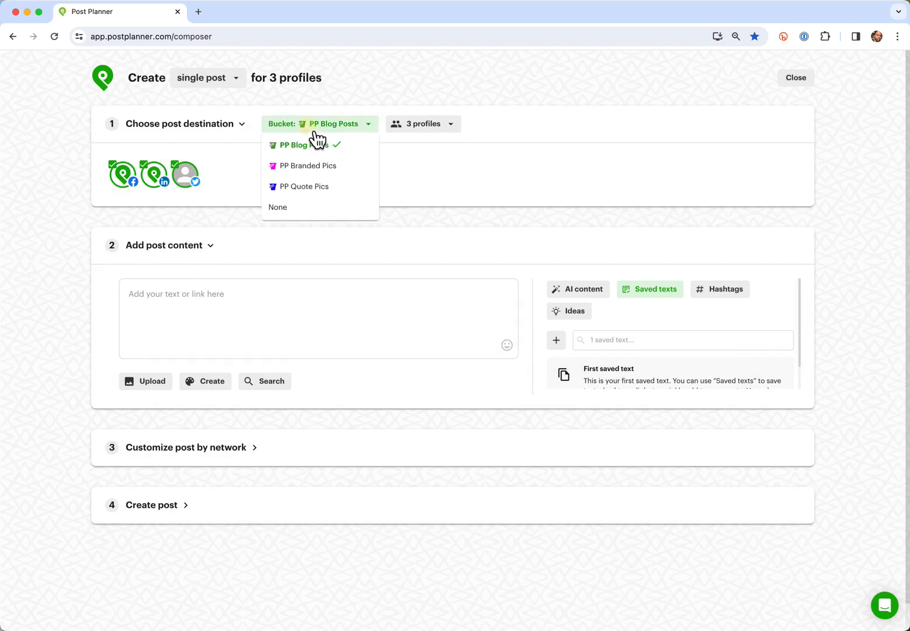
left_click(316, 188)
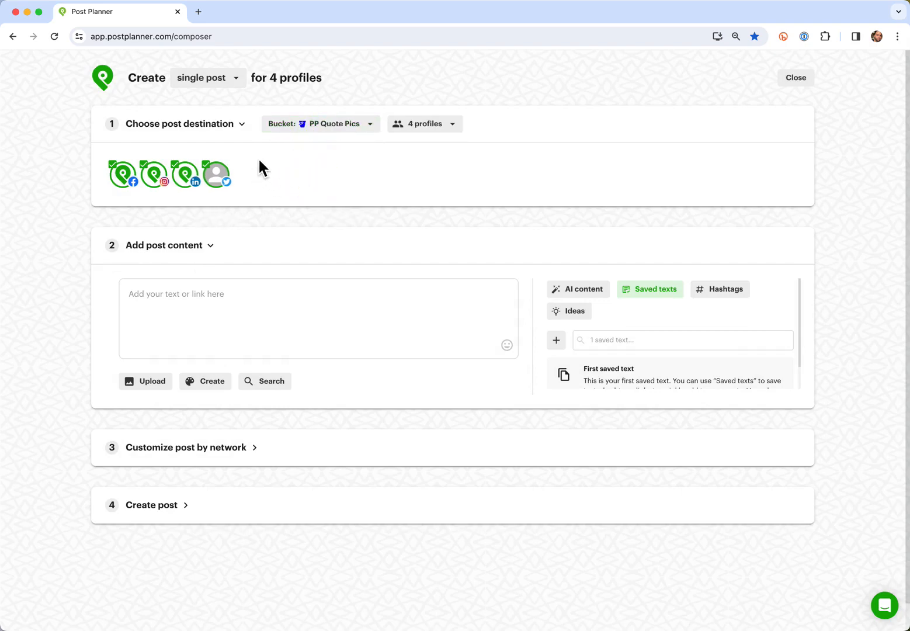
left_click(151, 383)
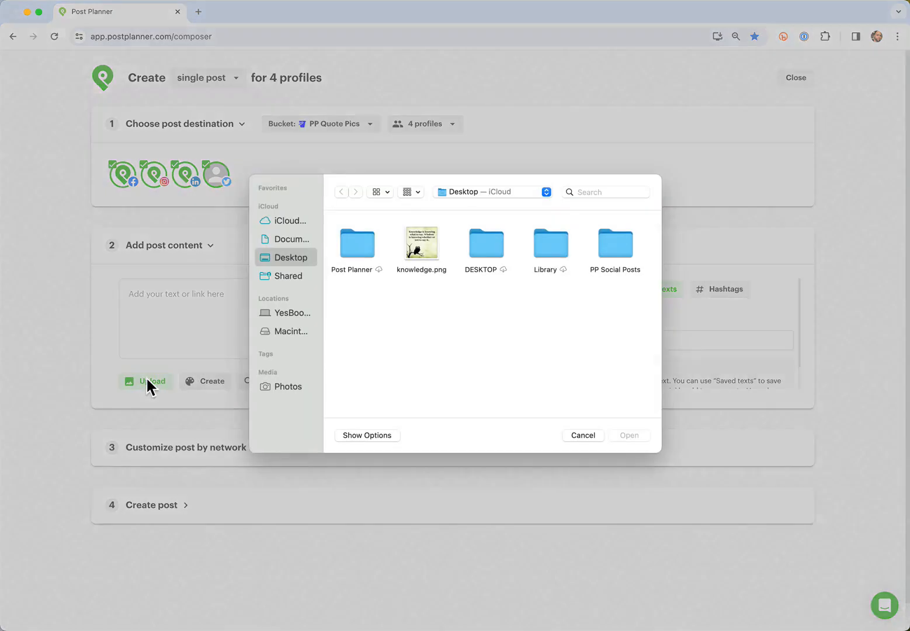
double_click(427, 247)
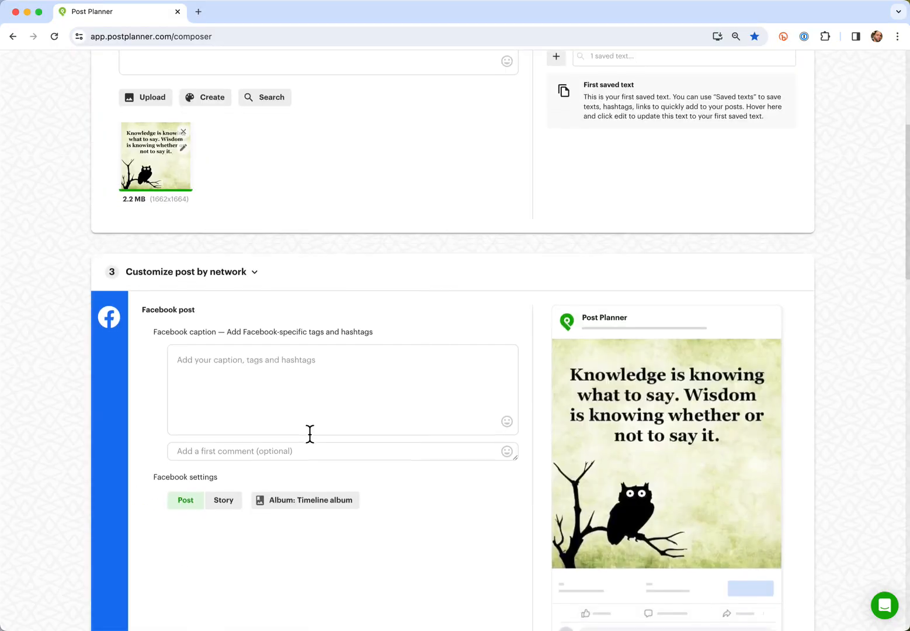
scroll(309, 431, "down", 1)
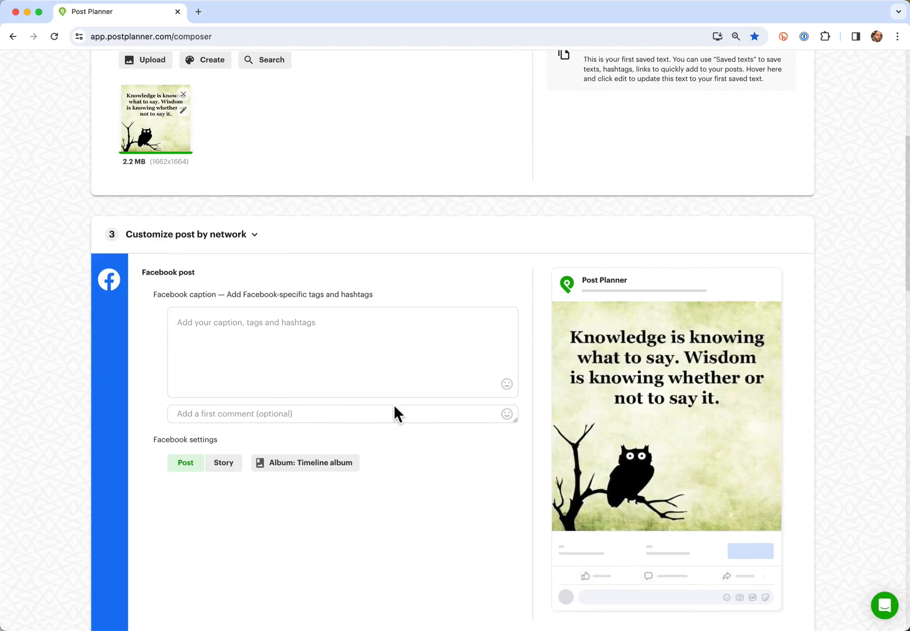
- Generate hashtag suggestions for the keywords "knowledge wisdom"
scroll(655, 378, "up", 5)
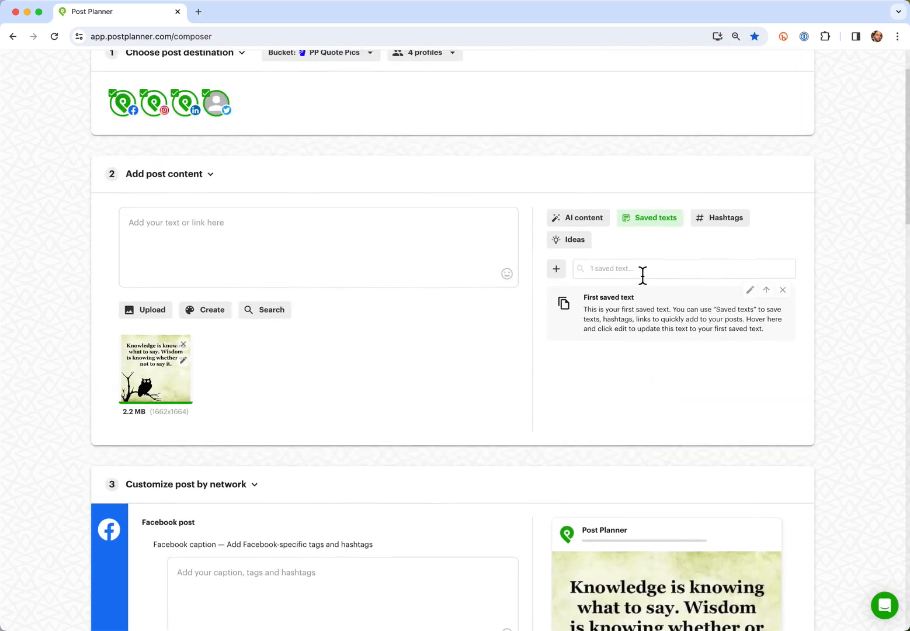
left_click(724, 220)
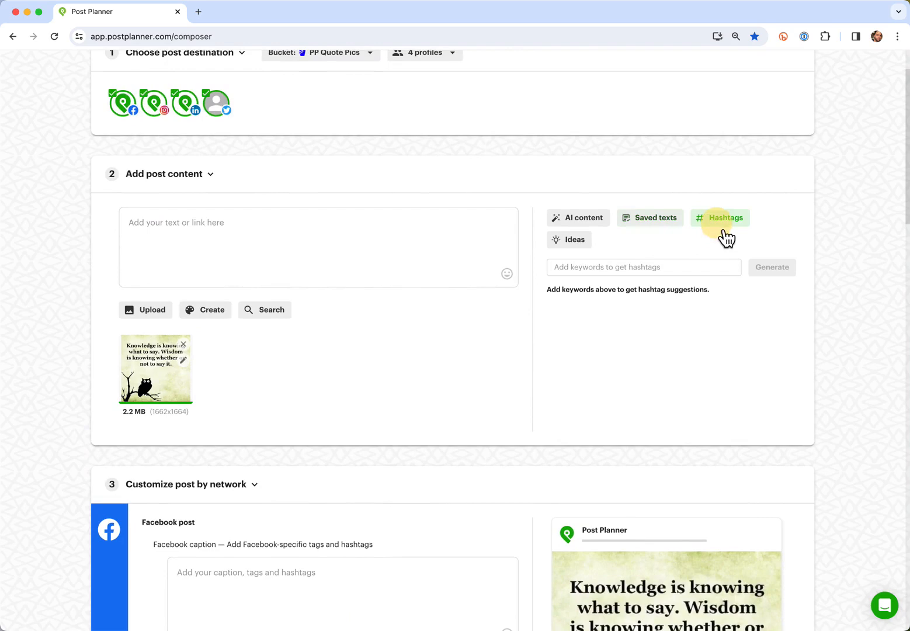
left_click(647, 269)
type("kon")
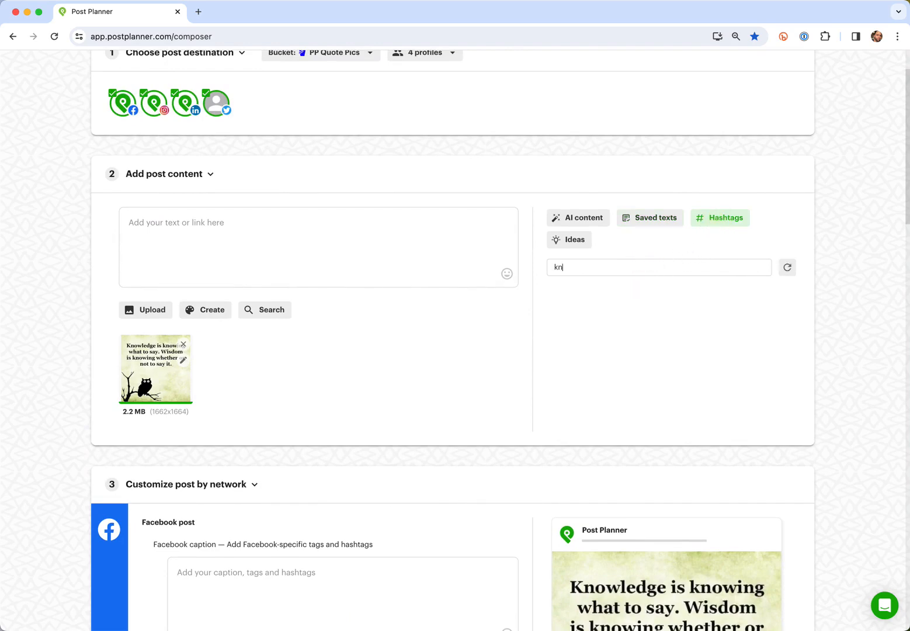
type("owledge wisdom")
key("Return")
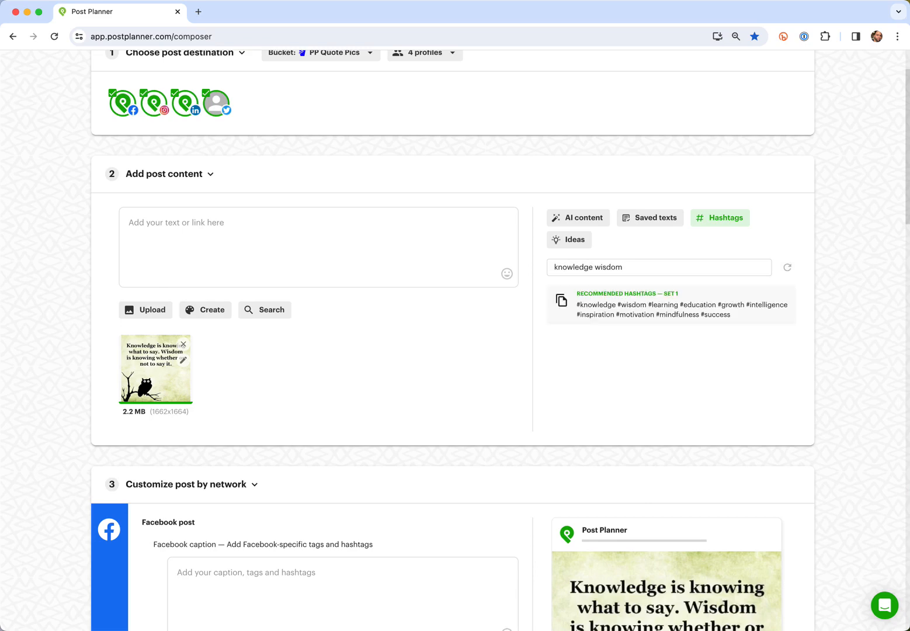
- Copy the recommended hashtag set and paste it into both the Facebook caption and the Facebook first comment
left_click(569, 309)
scroll(393, 344, "down", 5)
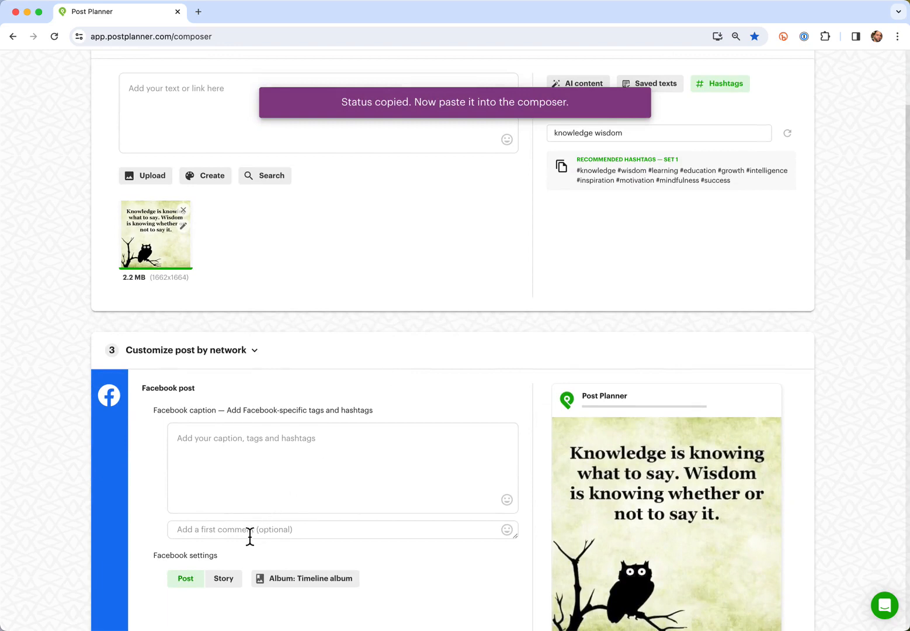
left_click(246, 480)
key("super+v")
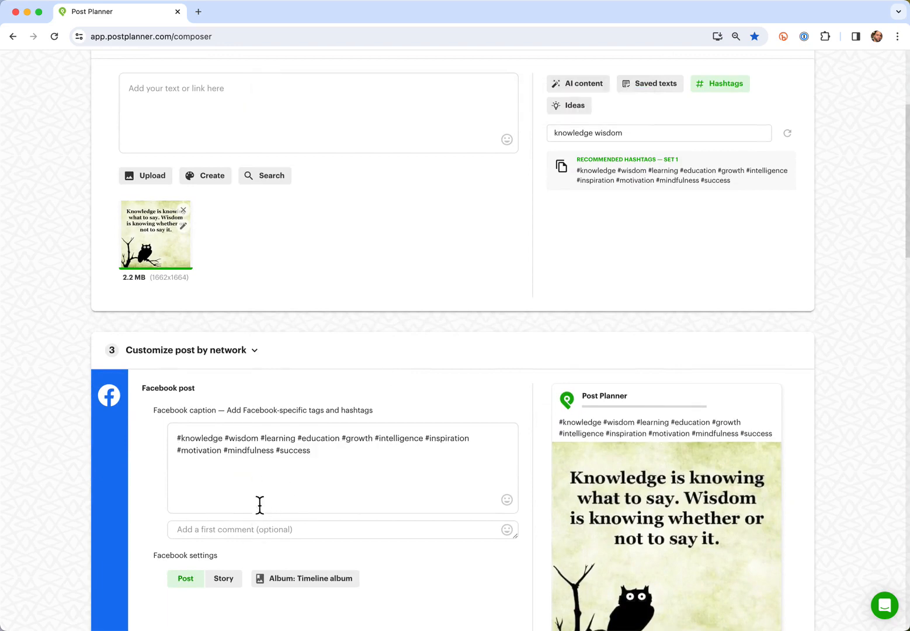
left_click(230, 532)
key("super+v")
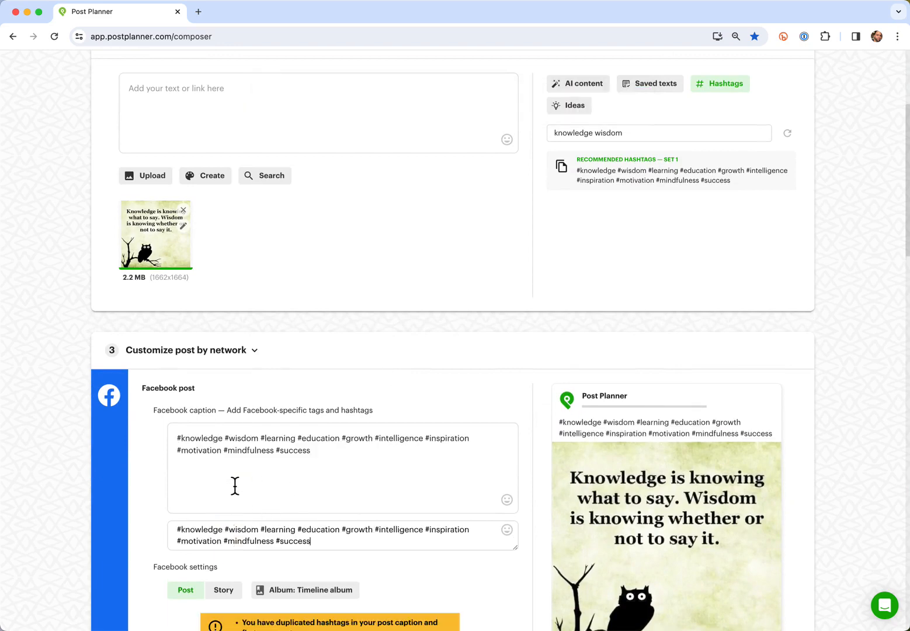
- Replace the Facebook caption text with "Knowledge is knowing what to say. Wisdom is knowing whether or not to say it."
triple_click(243, 458)
type("Knowl")
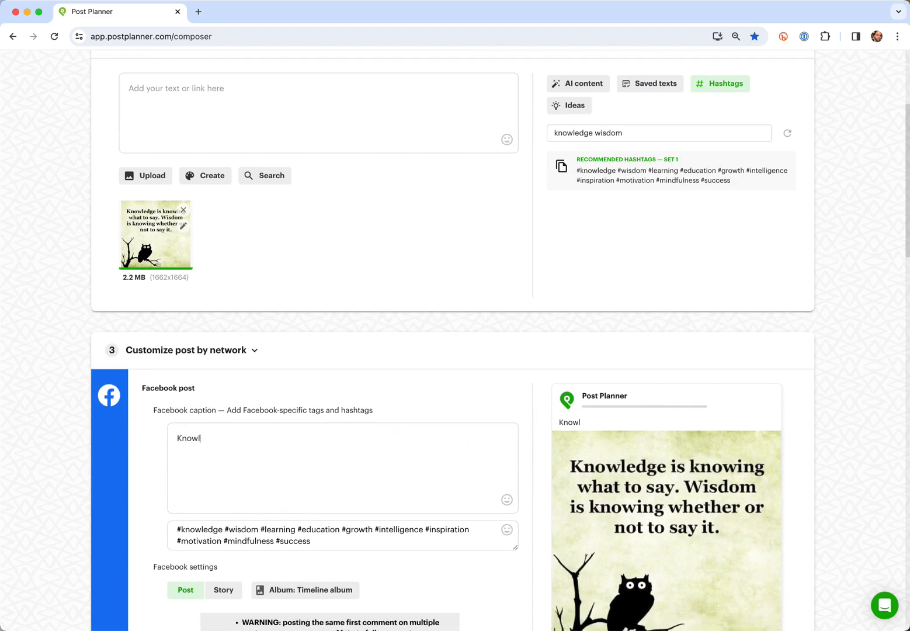
type("edge is knowing what to say. Wisdom is knowing whether or not to say it.")
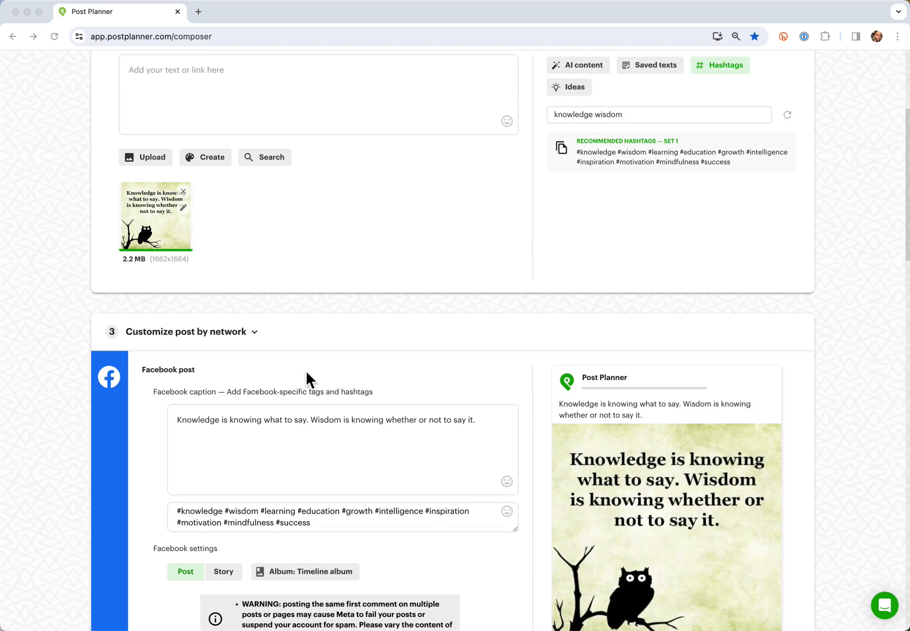
- Copy the Facebook caption text into the Instagram caption
scroll(306, 372, "down", 3)
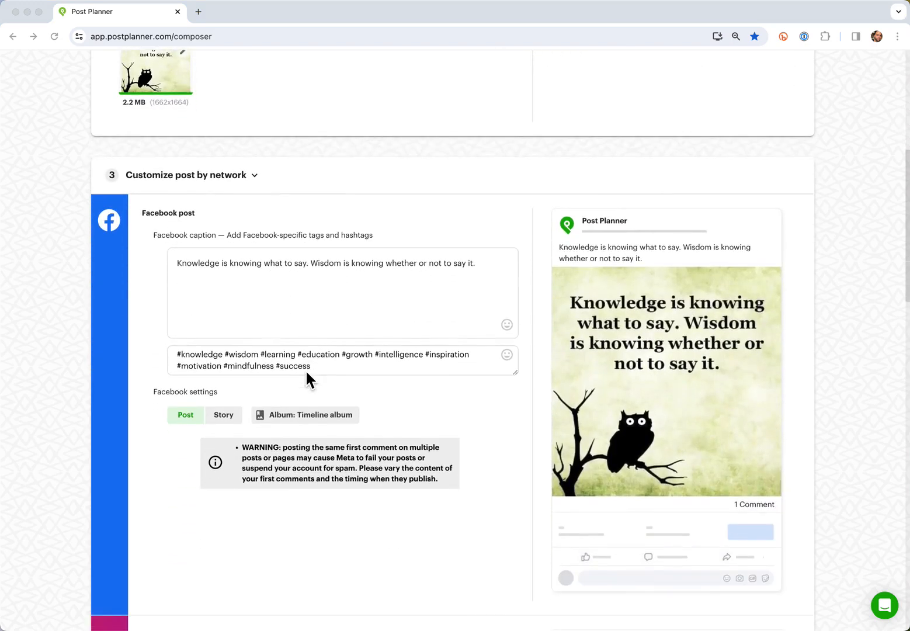
scroll(306, 374, "down", 4)
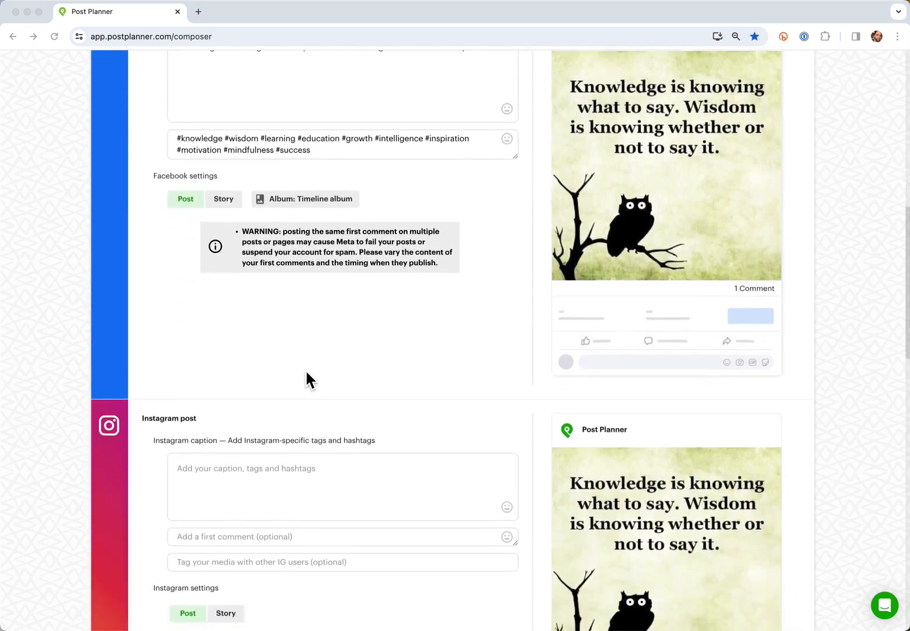
scroll(306, 372, "up", 3)
left_click(287, 235)
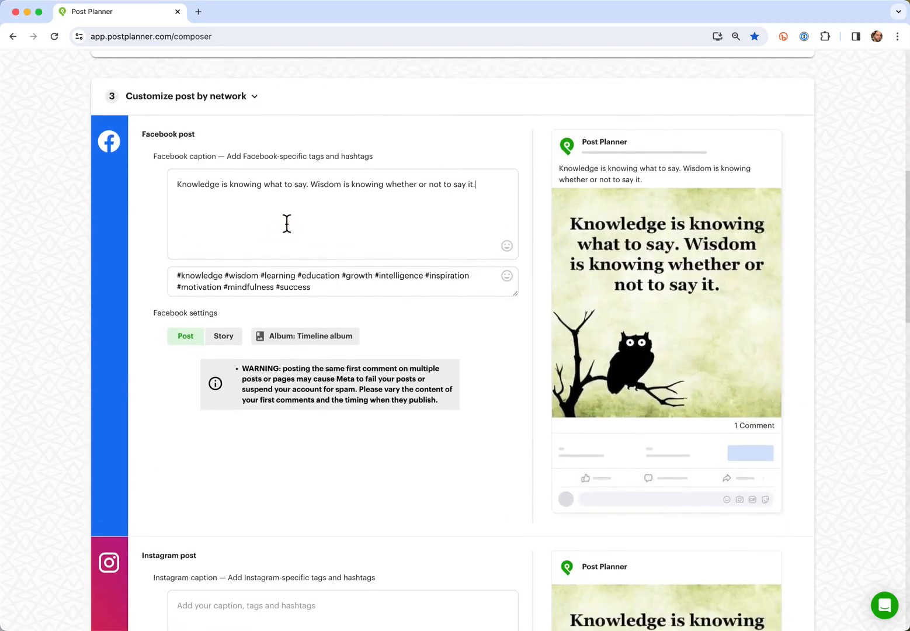
left_click(286, 218)
key("super+a")
scroll(284, 302, "down", 2)
scroll(284, 302, "down", 2)
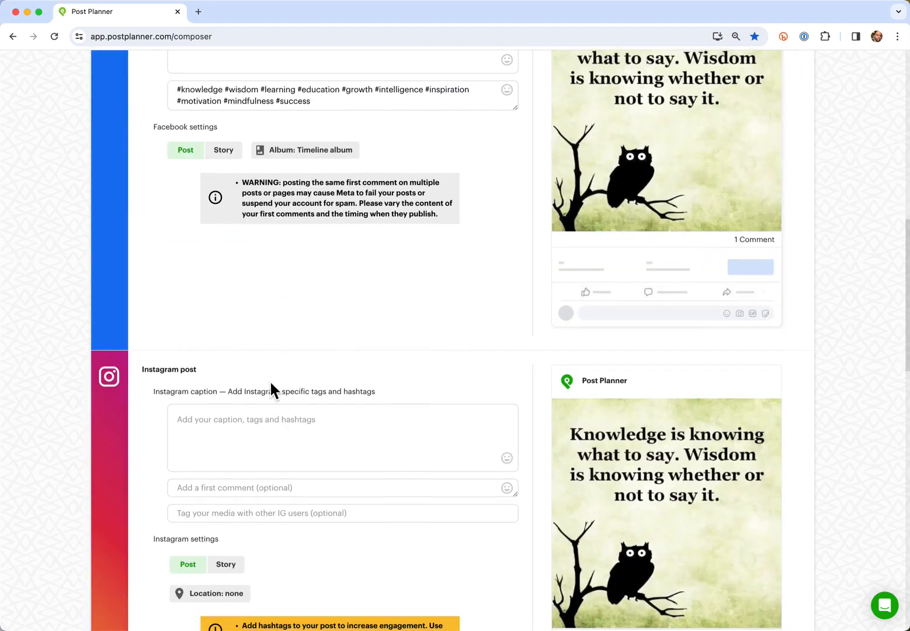
left_click(271, 417)
key("super+v")
- Copy the hashtags from the Facebook first comment into the Instagram first comment
left_click(305, 105)
key("super+a")
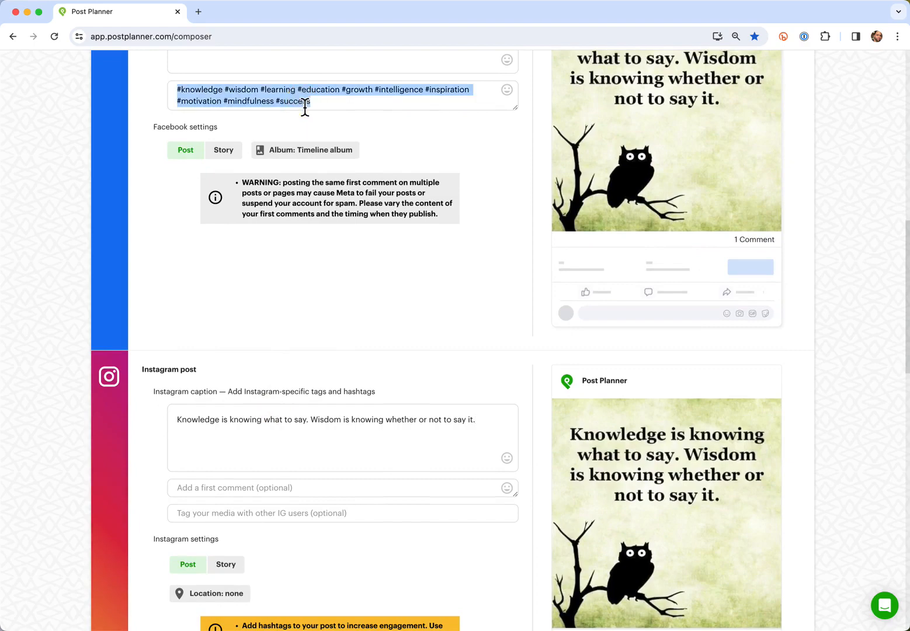
key("super+c")
left_click(258, 487)
key("super+v")
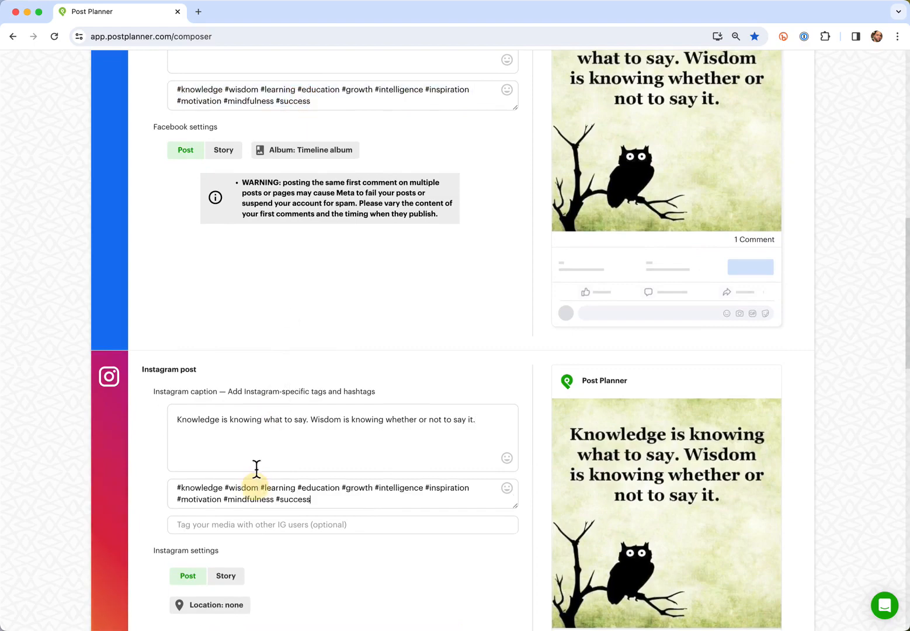
- Fill the LinkedIn caption with the knowledge quote, a blank line and the hashtag set from the first comment
scroll(285, 369, "down", 4)
scroll(285, 368, "down", 4)
left_click(264, 365)
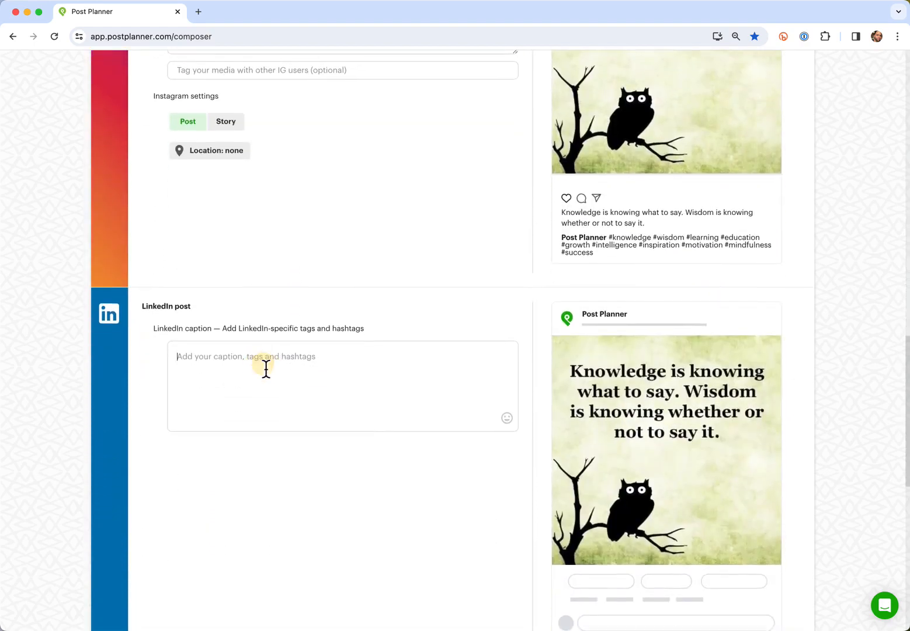
scroll(293, 175, "up", 2)
left_click(277, 497)
key("super+v")
scroll(330, 459, "down", 3)
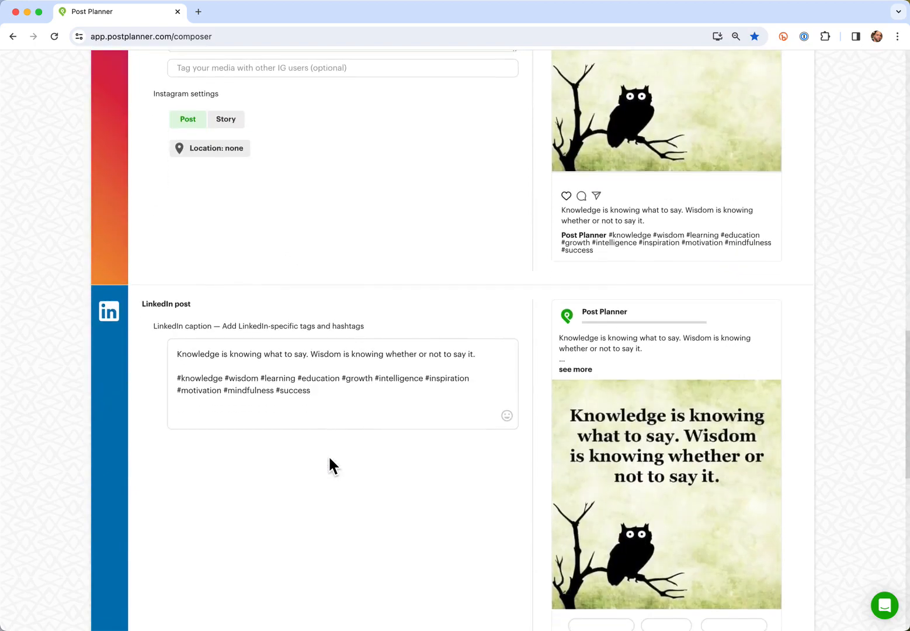
- Copy the whole LinkedIn caption, quote and hashtags, into the Twitter caption
scroll(329, 459, "down", 5)
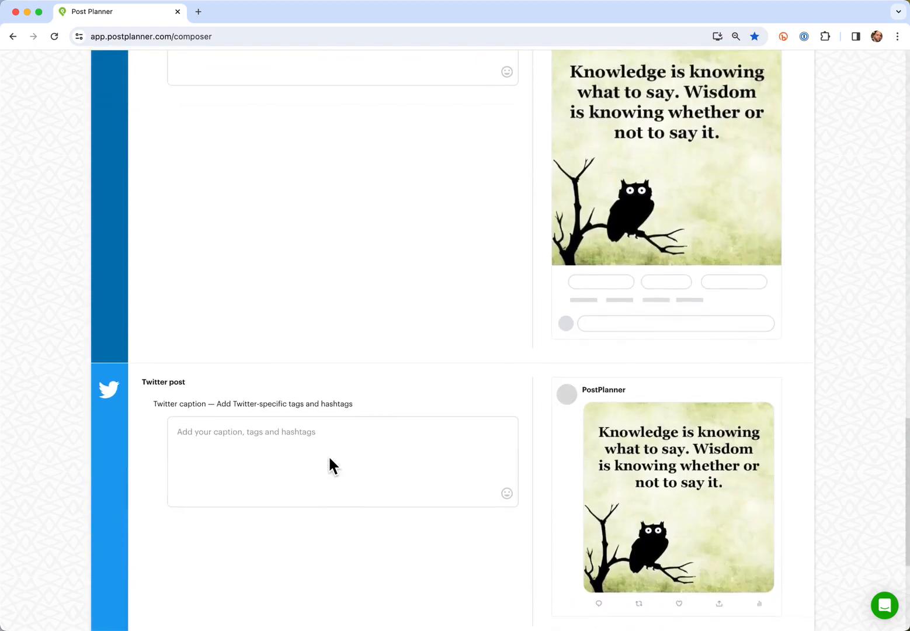
scroll(329, 460, "up", 6)
scroll(328, 465, "down", 3)
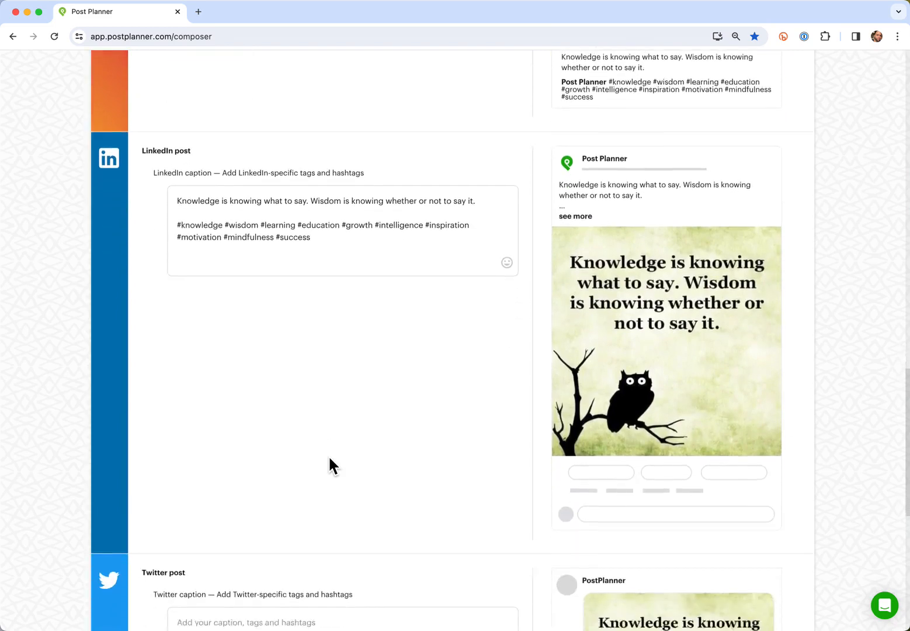
key("super+a")
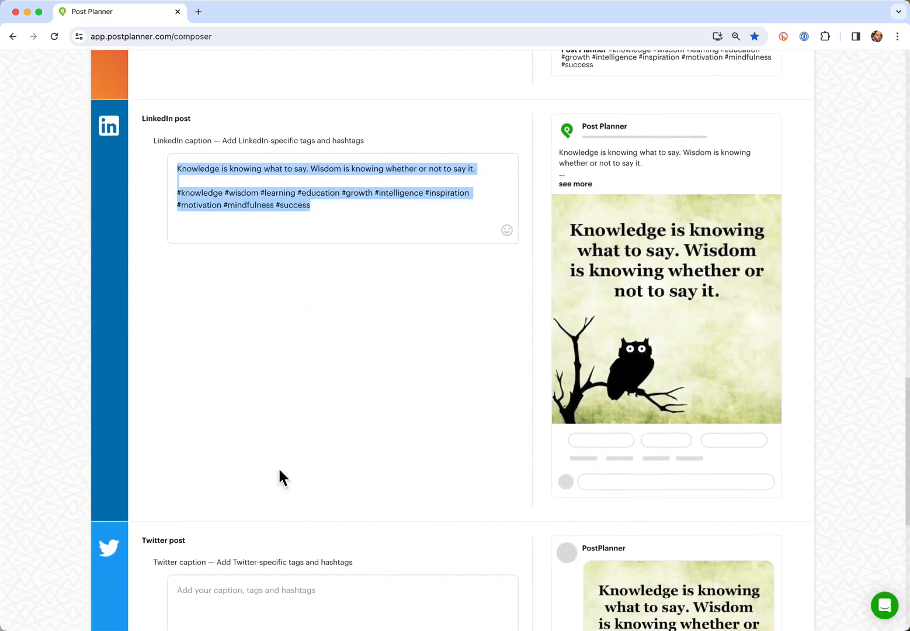
scroll(253, 569, "down", 2)
left_click(276, 489)
key("super+v")
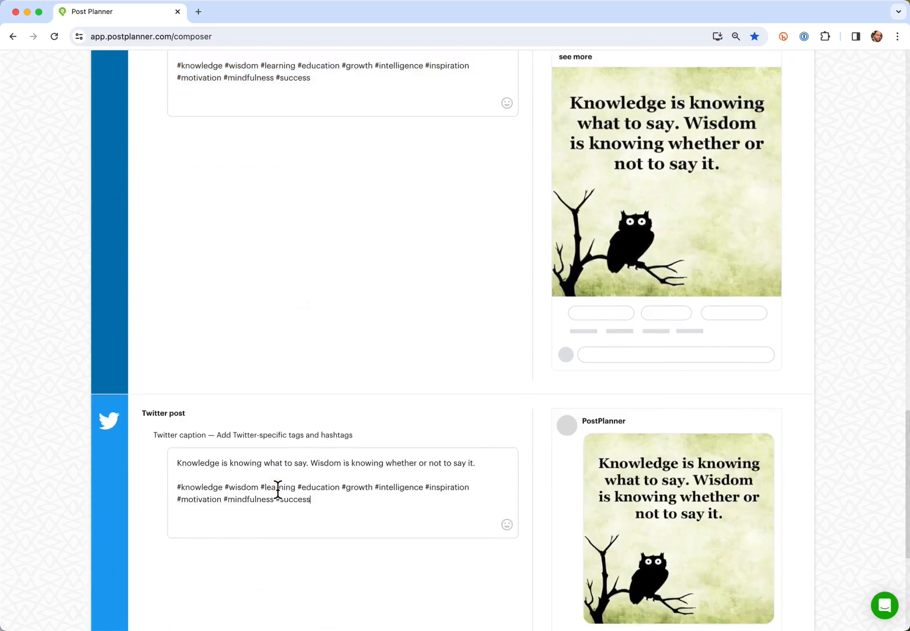
left_click(384, 405)
scroll(426, 405, "down", 5)
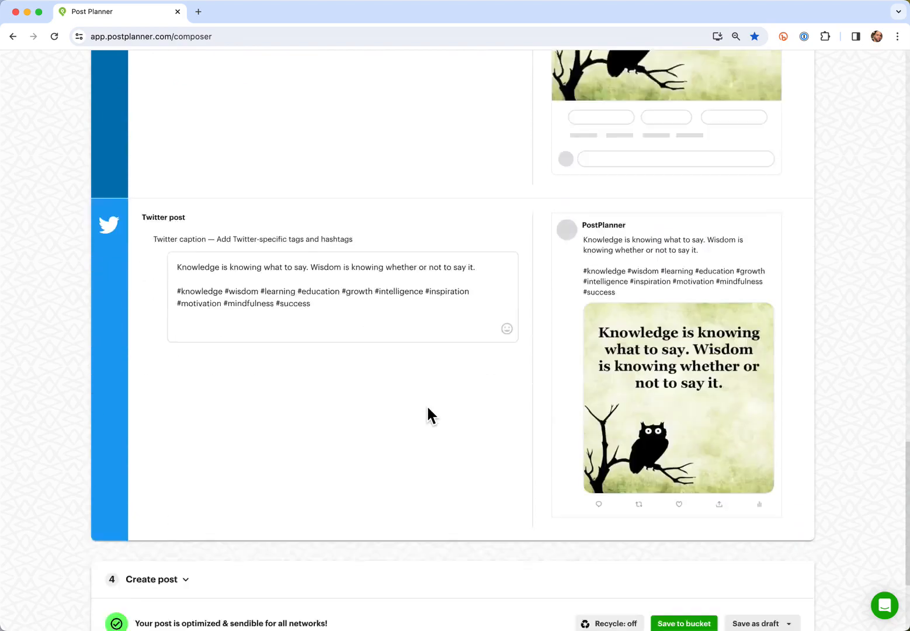
- Save the finished quote post to the bucket with recycling left off, and close the composer
scroll(428, 408, "up", 3)
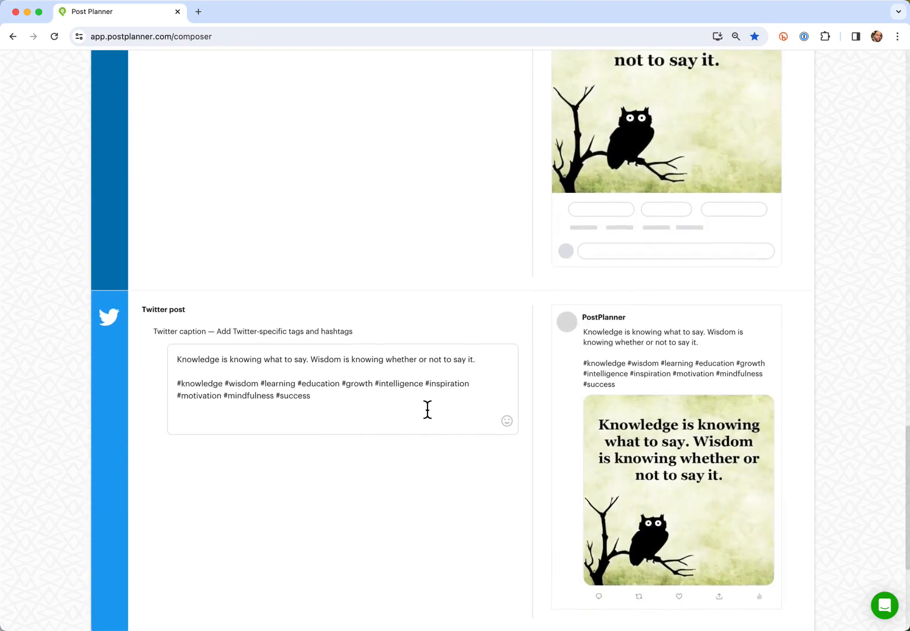
scroll(428, 408, "down", 4)
scroll(428, 408, "down", 1)
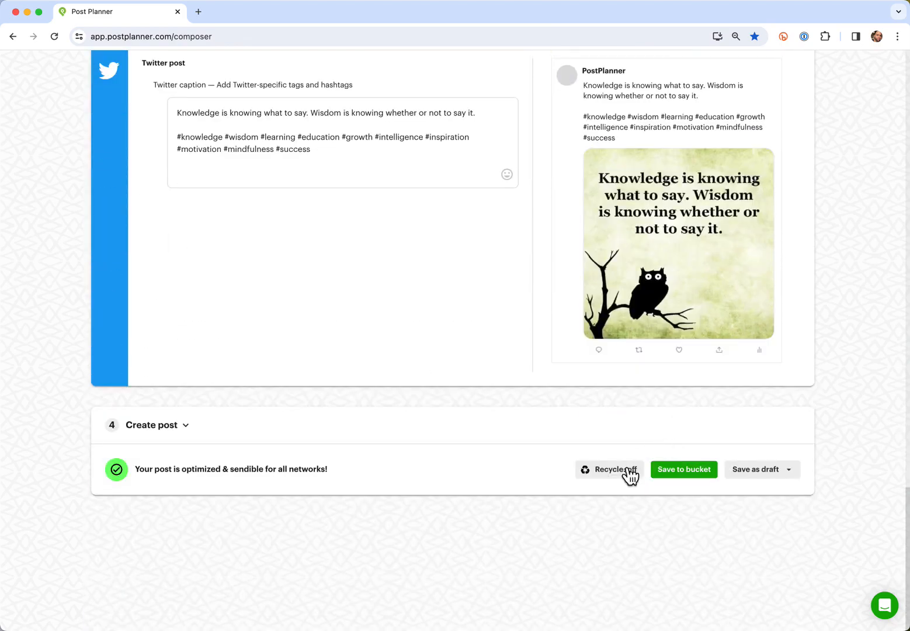
left_click(696, 479)
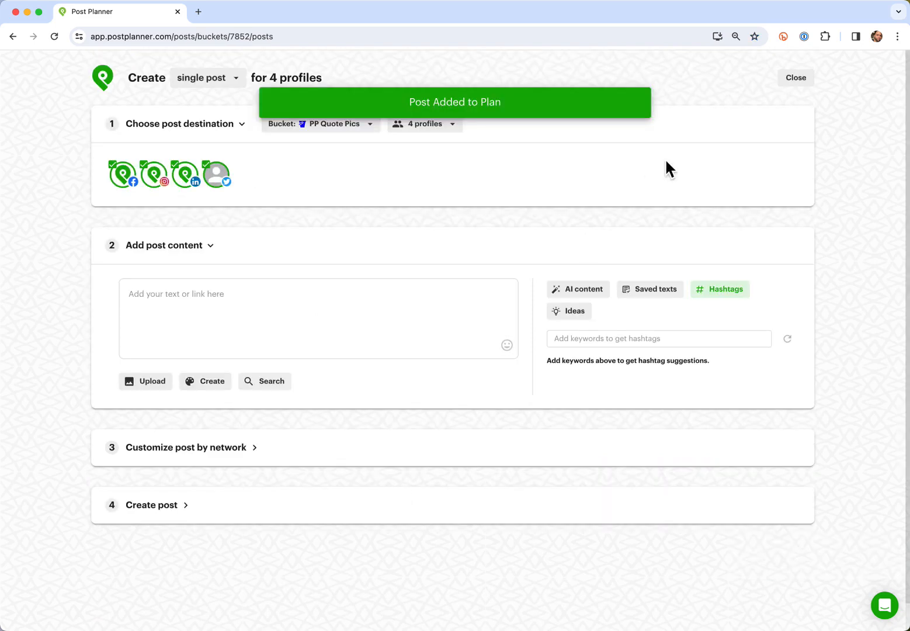
left_click(798, 81)
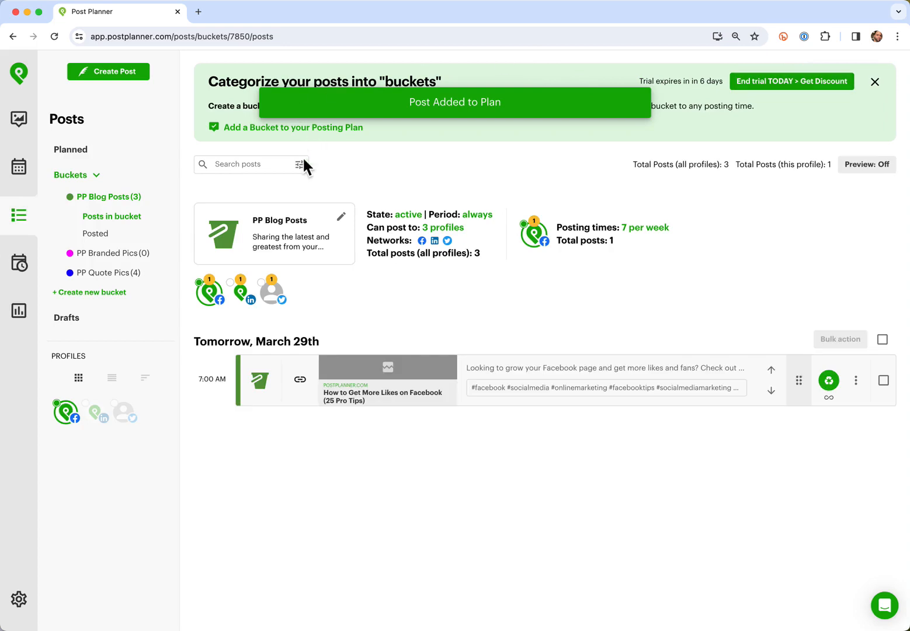
- Open the PP Quote Pics bucket and review its queued post for the LinkedIn and Twitter profiles
left_click(114, 274)
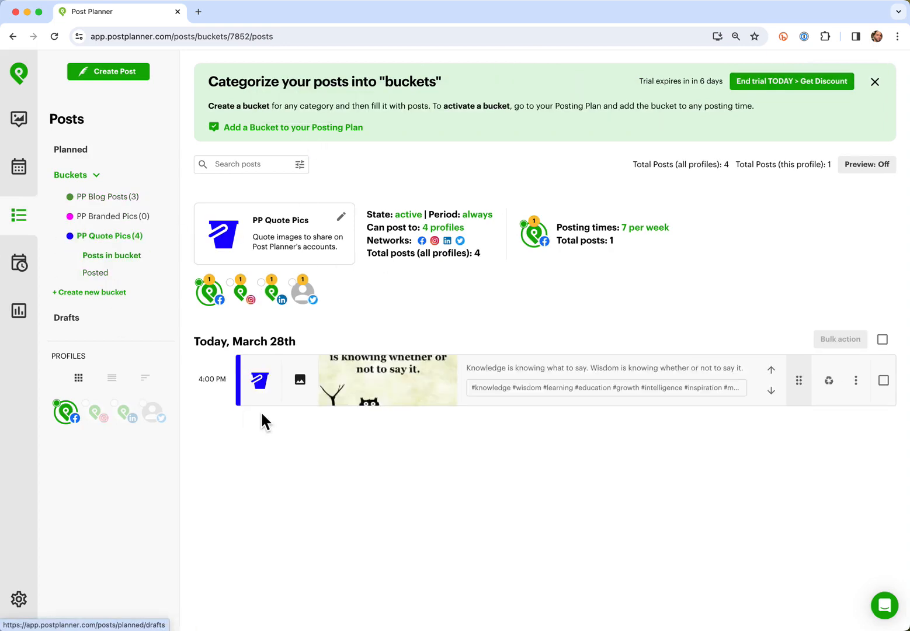
left_click(272, 292)
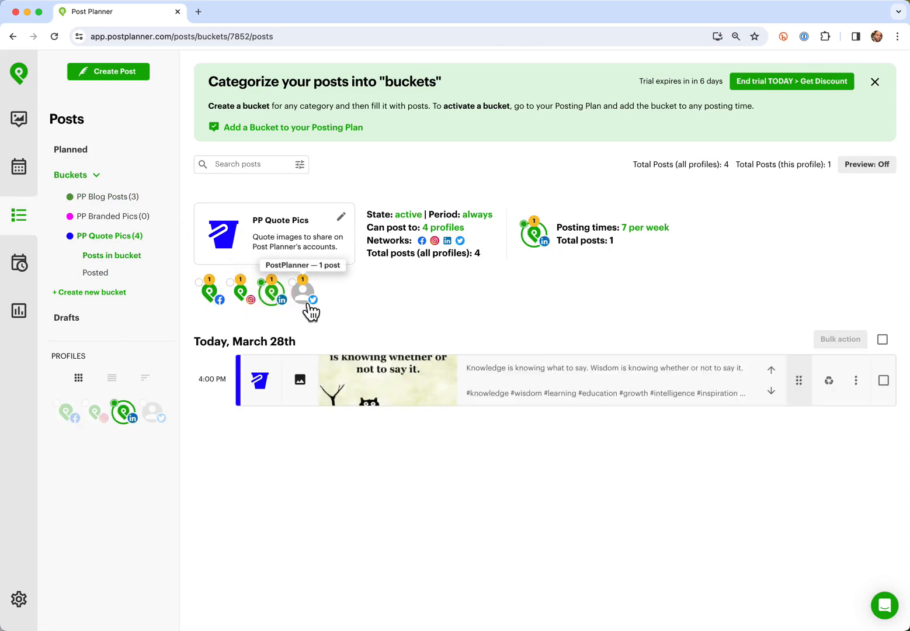
left_click(305, 301)
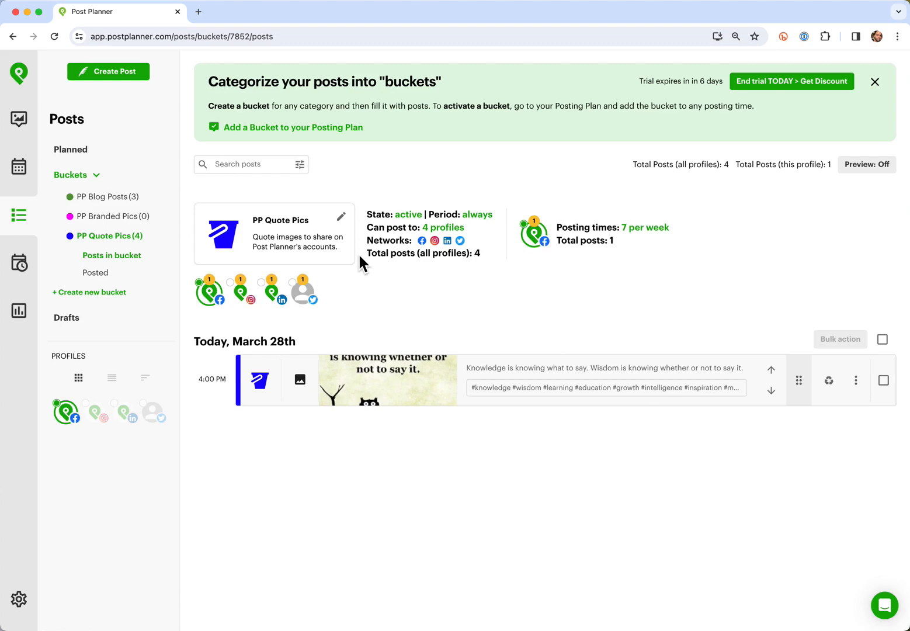
- Start a new composer batch for multiple posts with the PP Branded Pics bucket as its destination
left_click(125, 87)
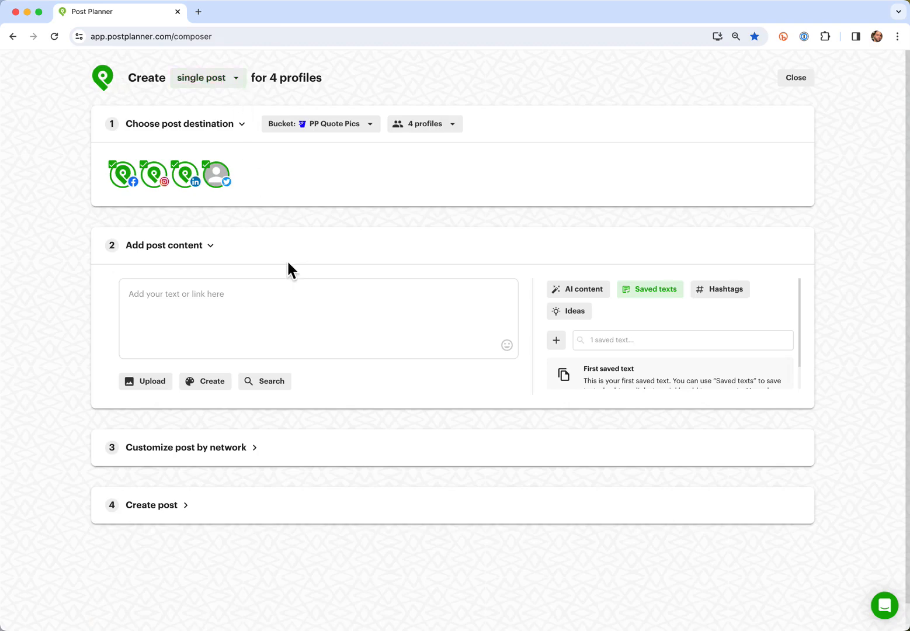
left_click(218, 91)
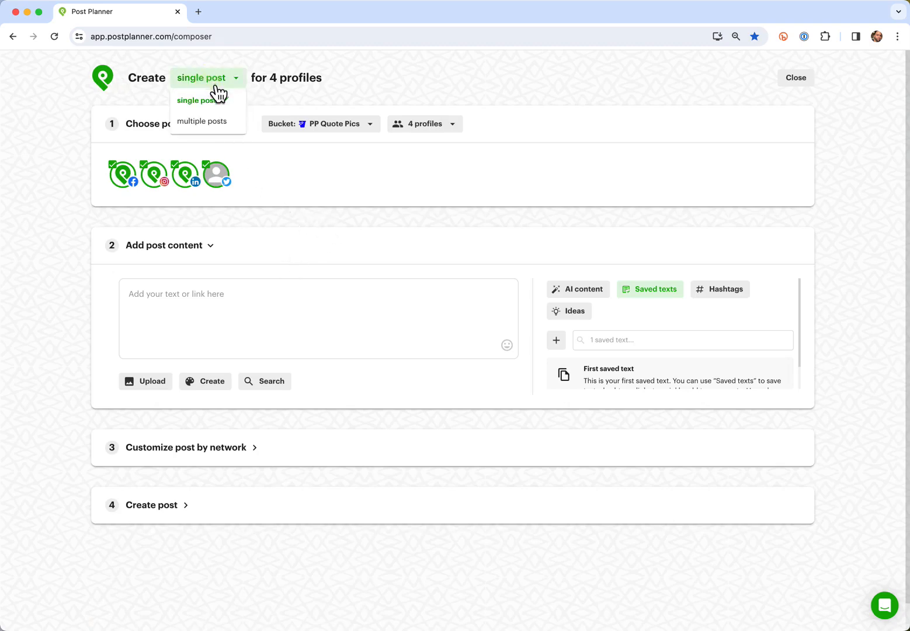
left_click(225, 134)
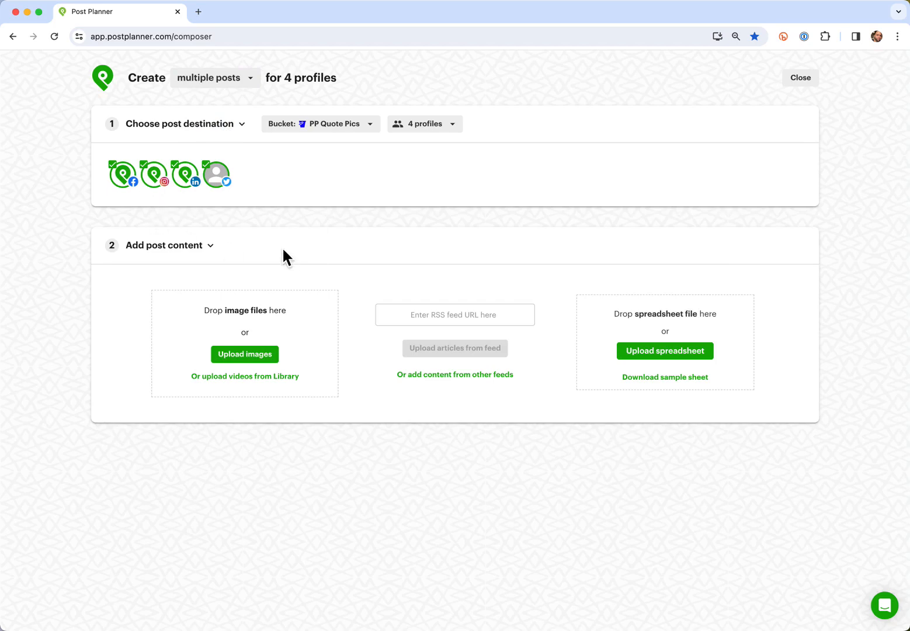
left_click(342, 127)
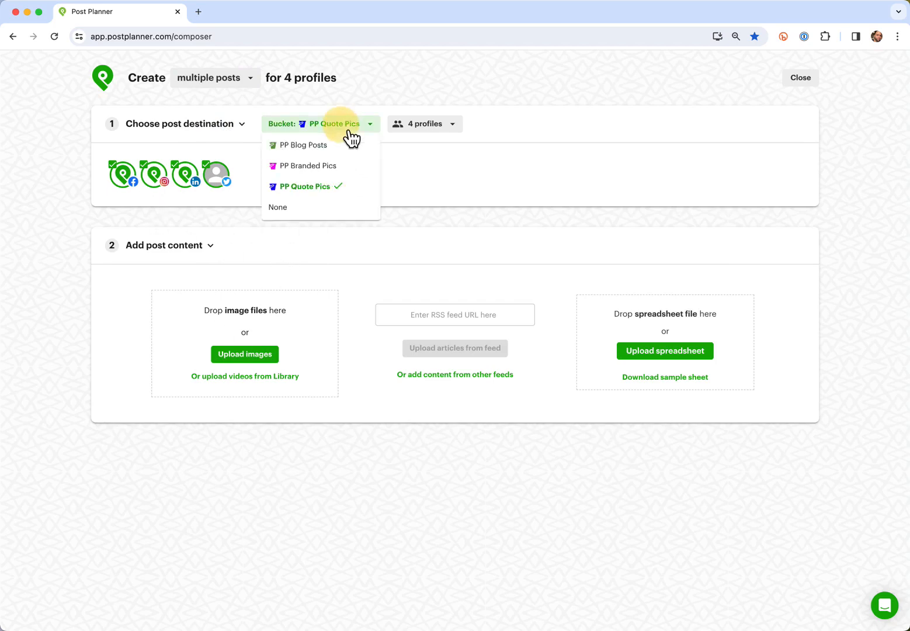
left_click(323, 164)
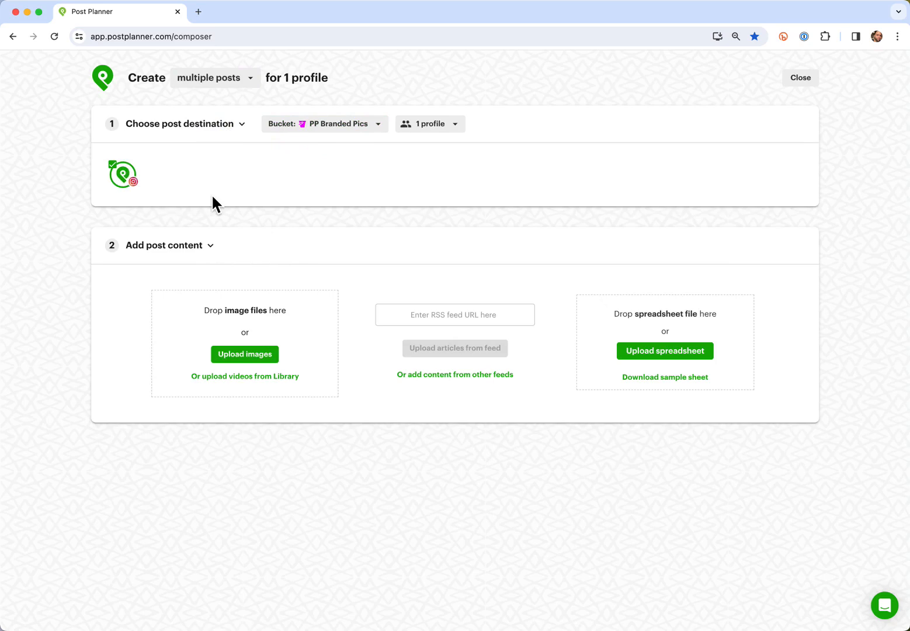
- Upload the images Post 1.png through Post 4.png from the PP Social Posts folder on the Desktop
left_click(255, 362)
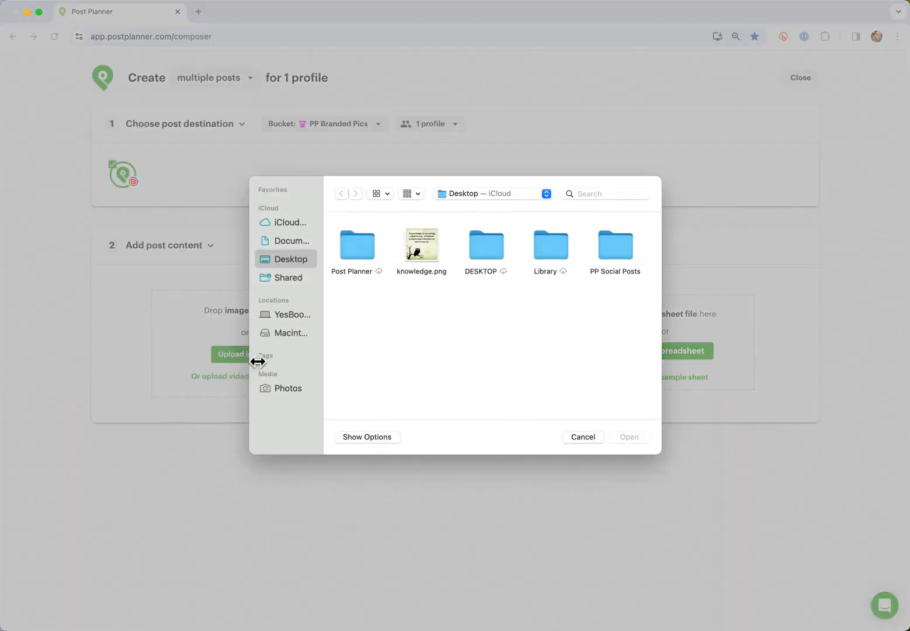
double_click(614, 248)
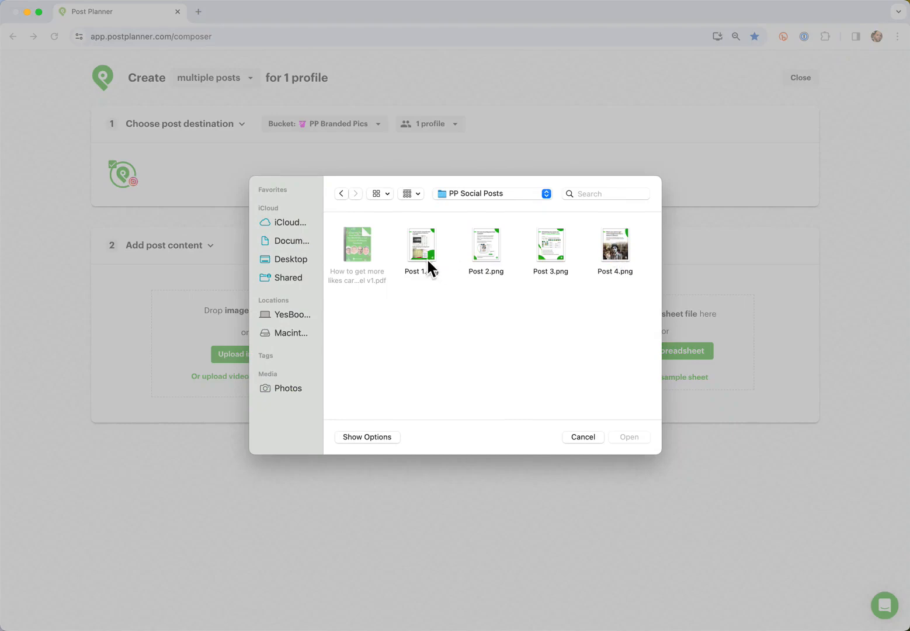
left_click_drag(414, 301, 637, 248)
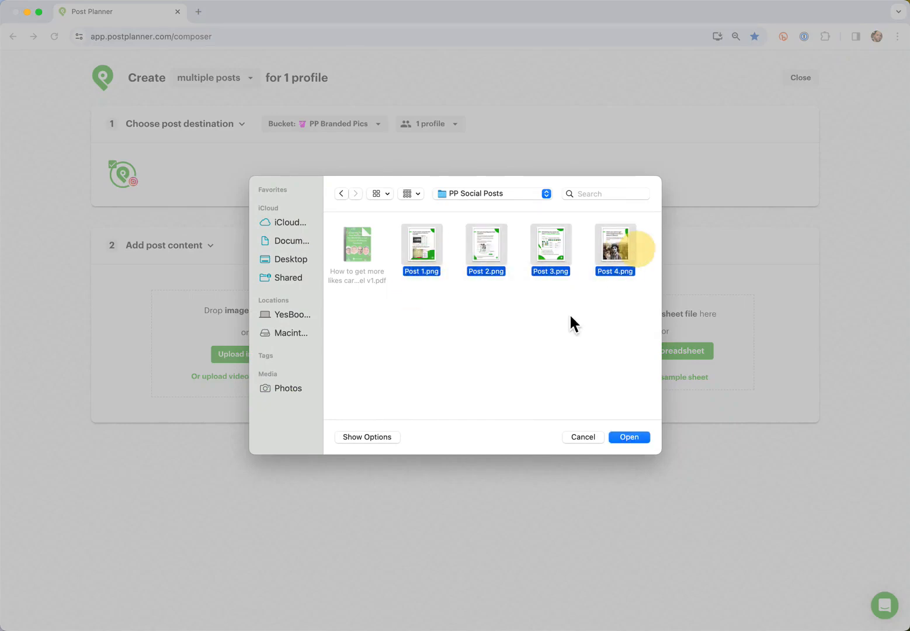
left_click(631, 437)
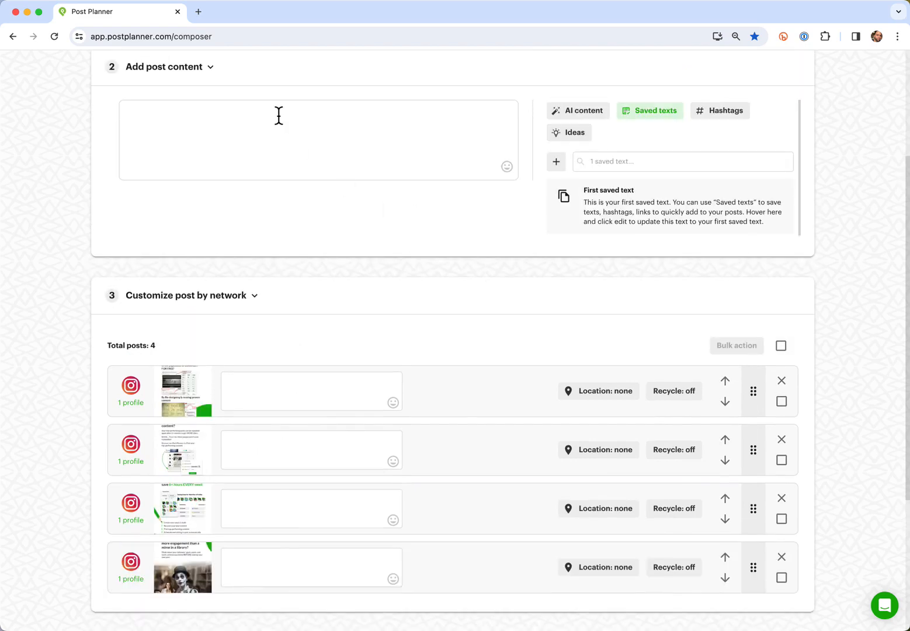
- Enter the shared caption "#facebook #socialmedia #onlinemarketing #facebooktips #socialmediamarketing #digitalstrategy #socialmediamanagement #brandengagement #boostyourpresence #audienceengagement" and copy it
left_click(255, 131)
type("#facebook #socialmedia #onlinemarketing #facebooktips #socialmediamarketing #digitalstrategy #socialmediamanagement #brandengagement #boostyourpresence #audienceengagement")
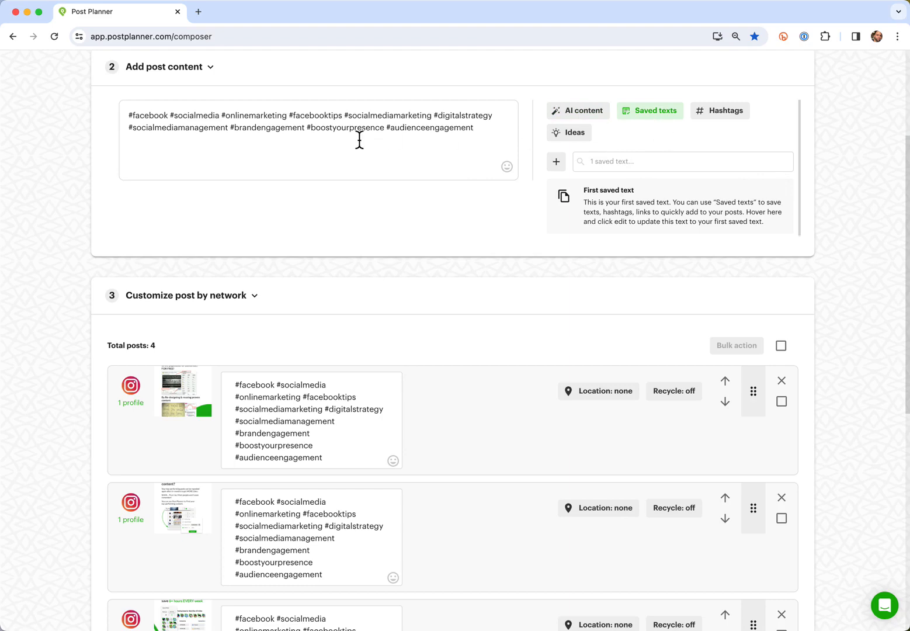
triple_click(341, 129)
key("super+c")
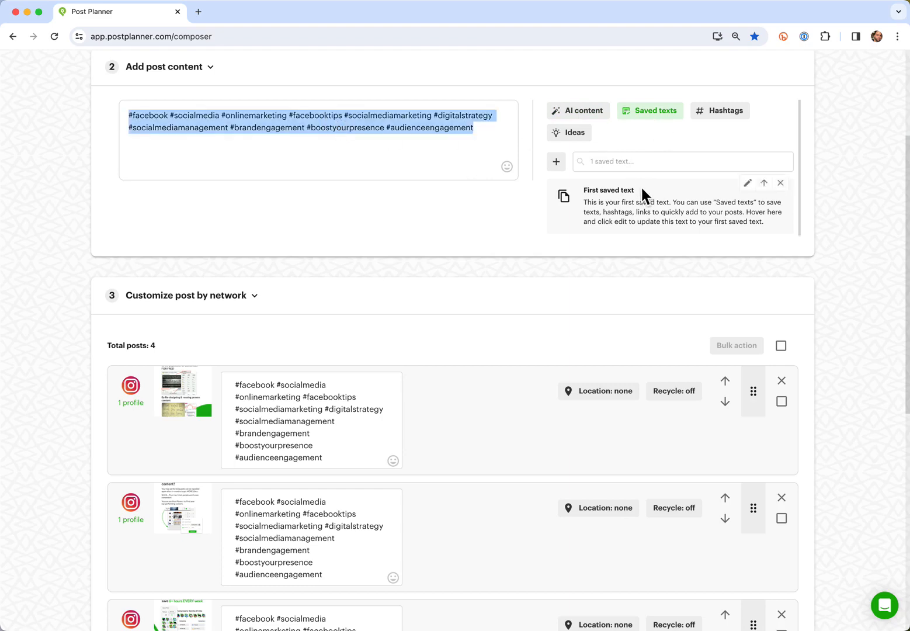
- Save the copied hashtags as a new saved text titled "FB Likes hashtags"
left_click(643, 168)
key("super+v")
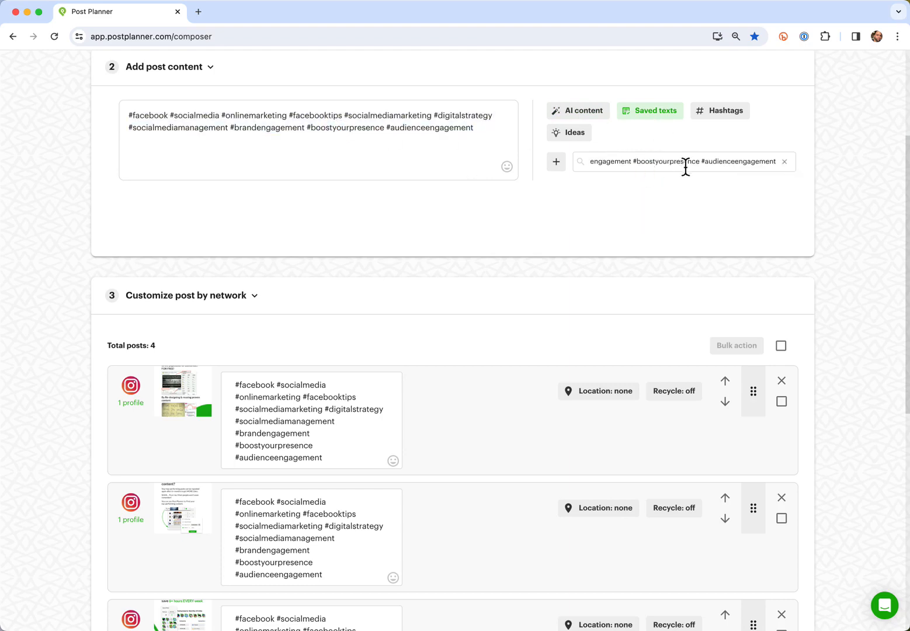
left_click(566, 164)
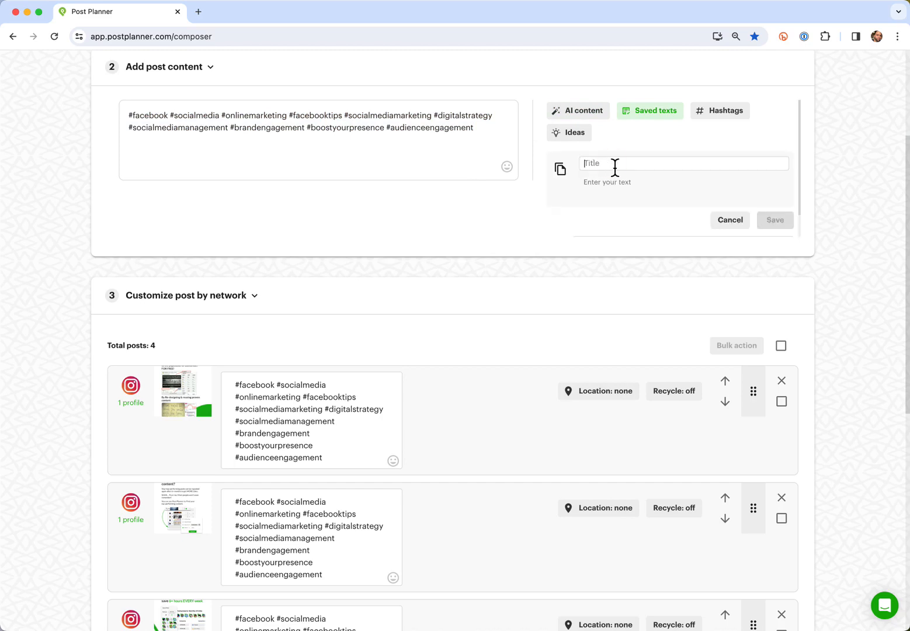
type("FB Likes hashtags")
left_click(620, 182)
key("cmd+v")
scroll(676, 198, "up", 2)
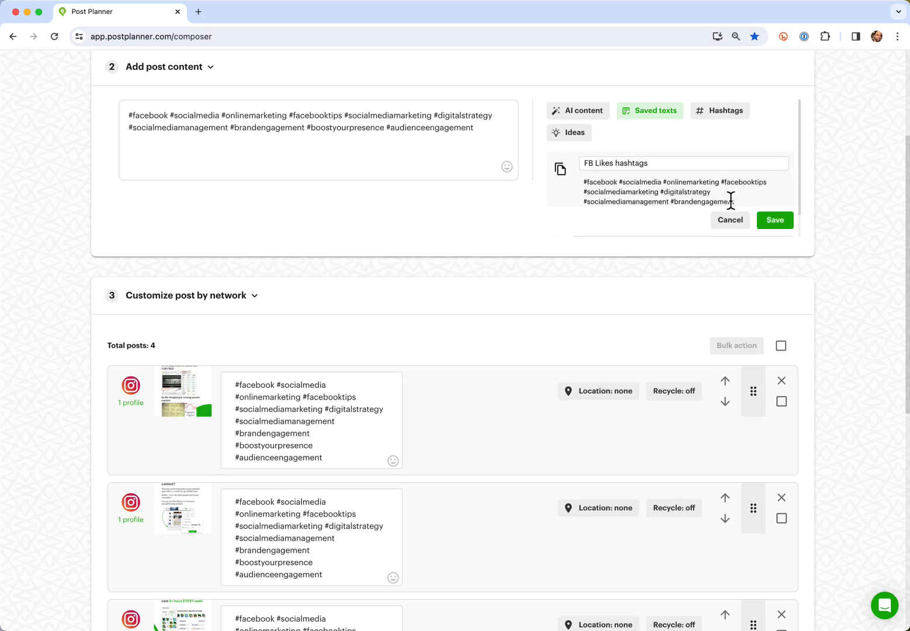
left_click(778, 224)
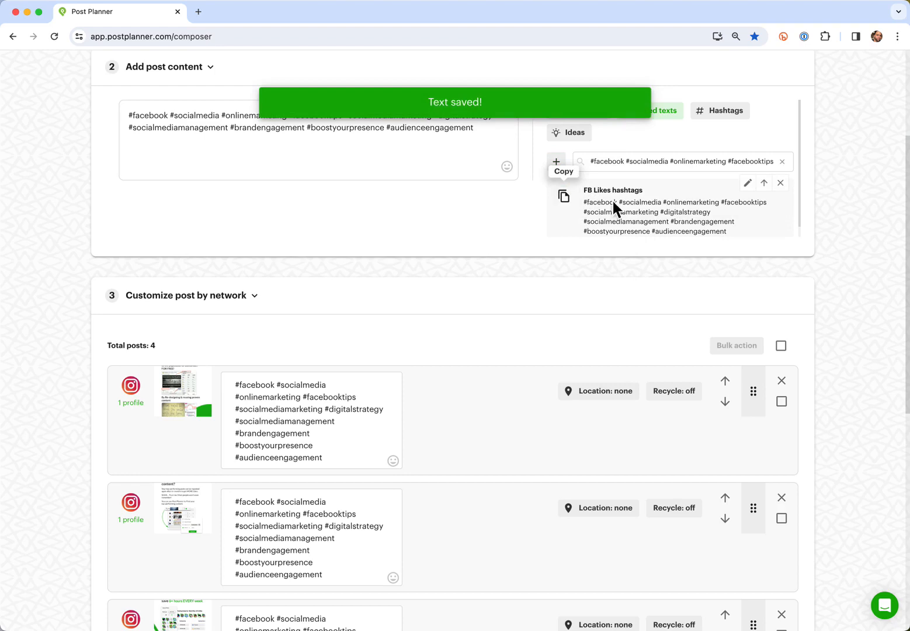
- Clear the shared caption and fill it again from the saved text "FB Likes hashtags"
left_click(463, 157)
key("ctrl+a")
key("BackSpace")
left_click(563, 196)
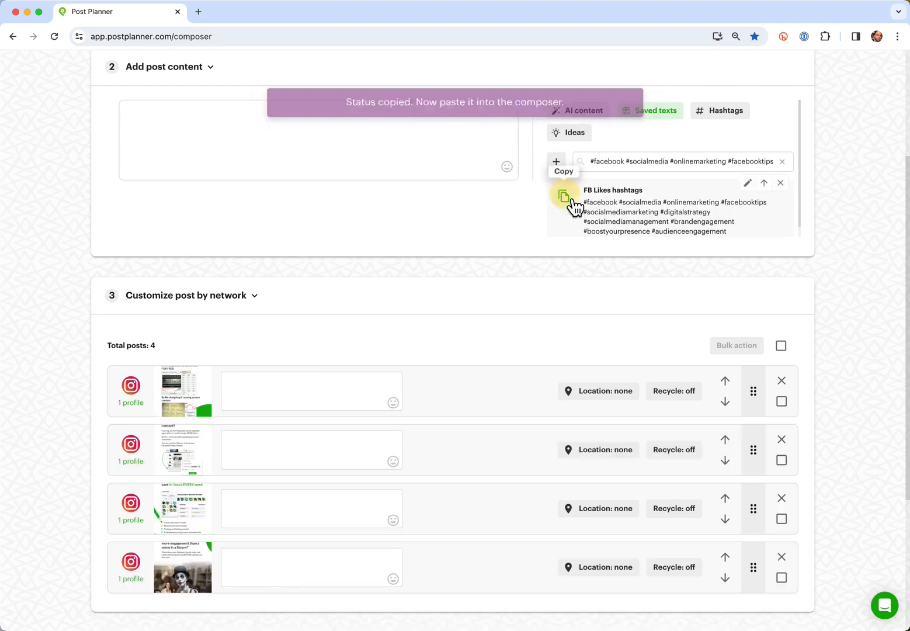
left_click(358, 141)
key("super+v")
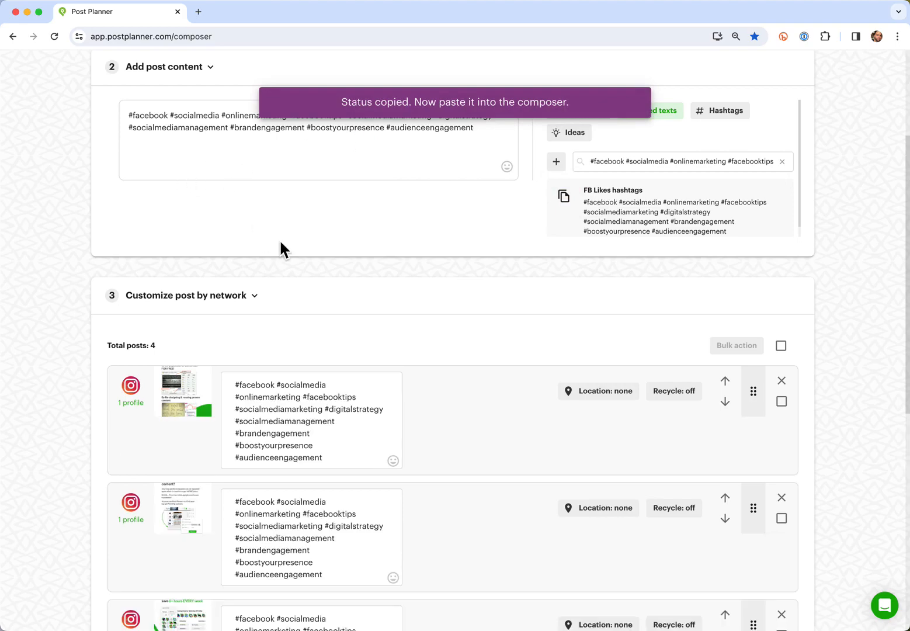
- Check the destination and captions of the four Instagram posts and save them to the PP Branded Pics bucket
scroll(279, 239, "down", 3)
scroll(301, 291, "down", 3)
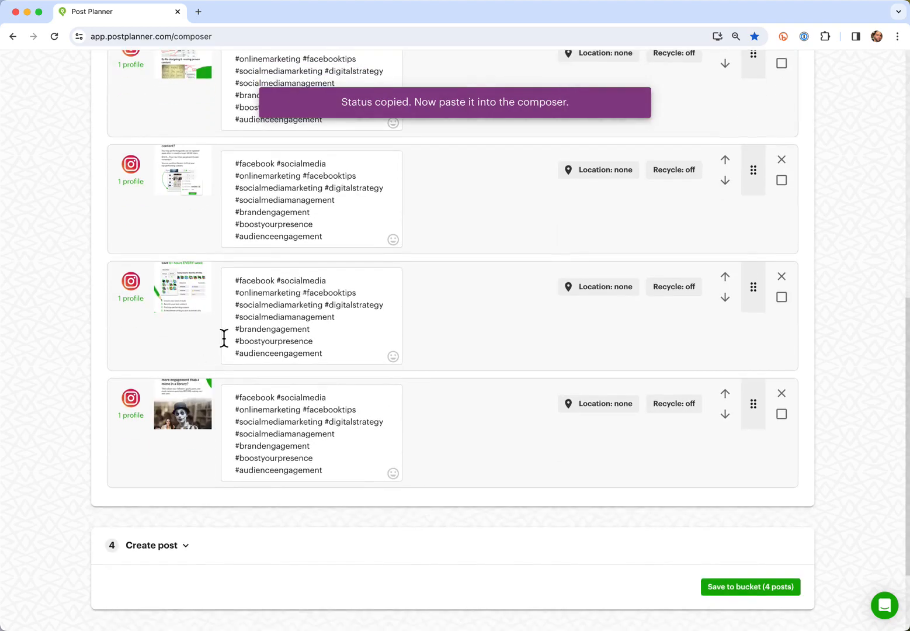
scroll(224, 339, "up", 4)
scroll(223, 338, "down", 2)
scroll(224, 338, "down", 1)
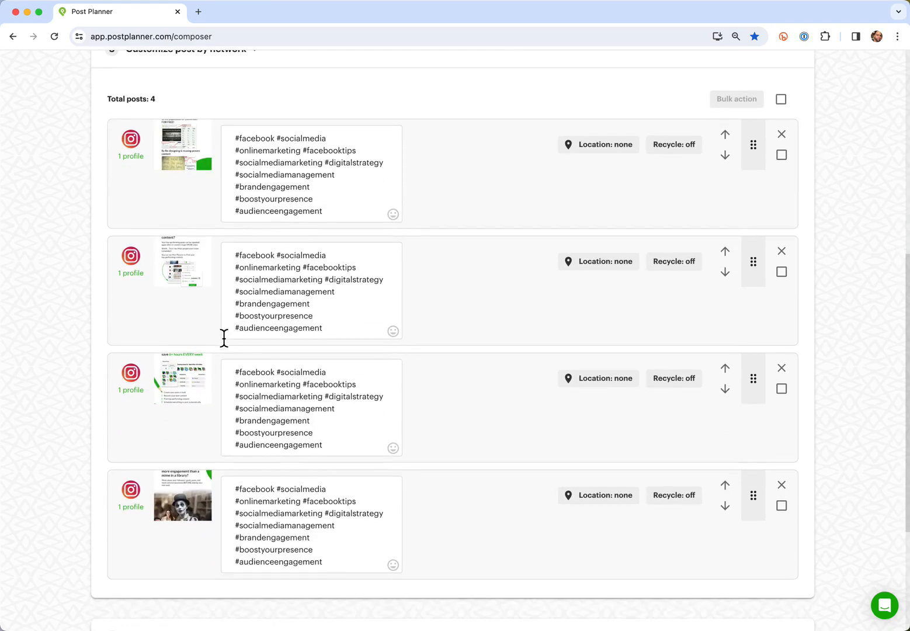
scroll(224, 337, "up", 7)
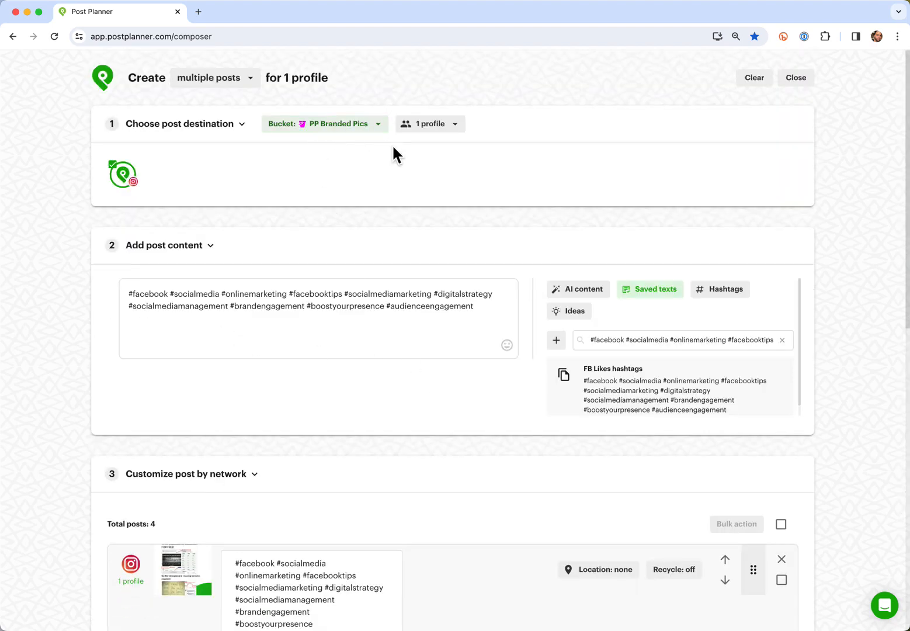
scroll(393, 150, "down", 10)
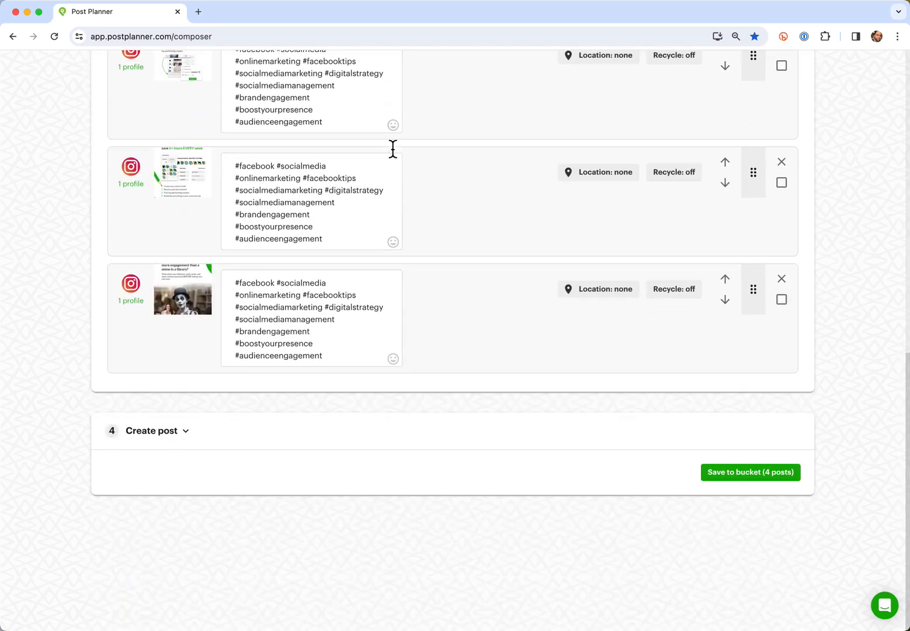
left_click(751, 473)
- Review the queued posts in the PP Branded Pics, PP Quote Pics and PP Blog Posts buckets
scroll(367, 316, "down", 1)
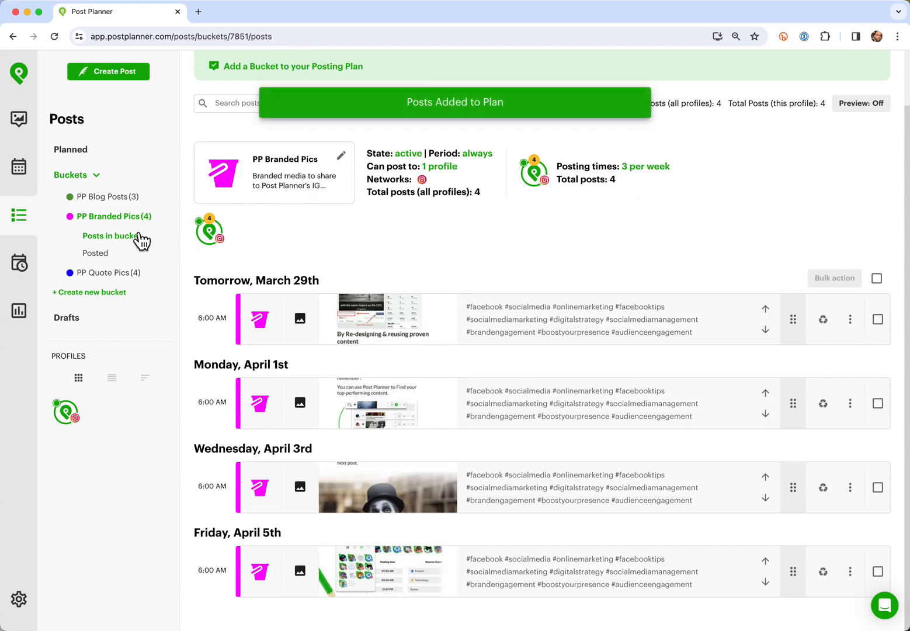
left_click(117, 273)
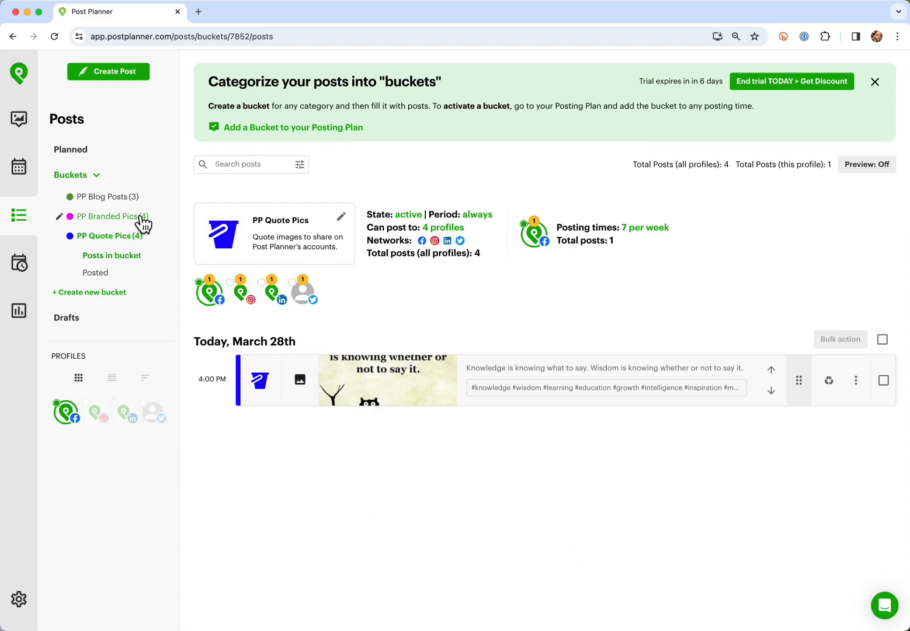
left_click(116, 197)
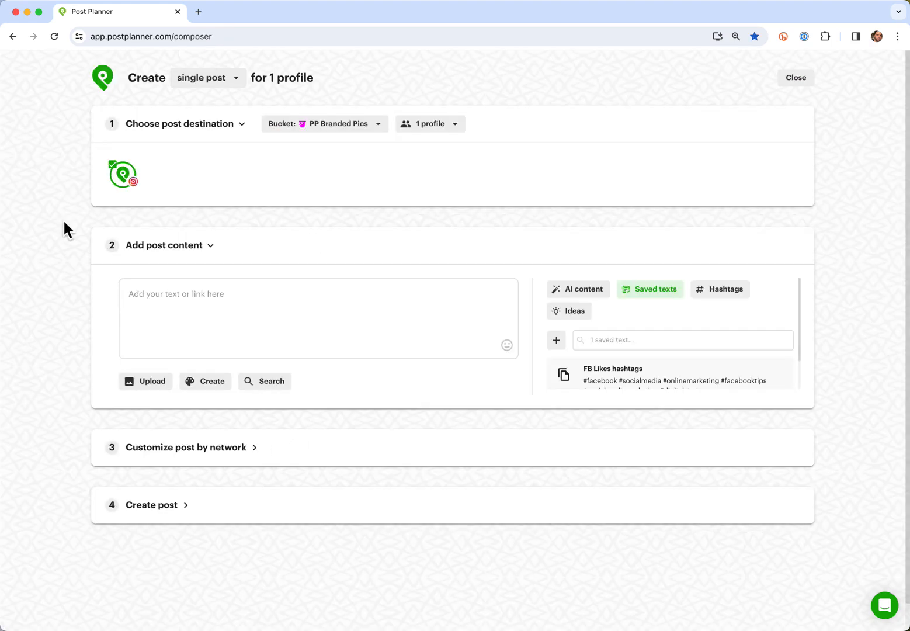
- Set the new composer session to create multiple posts instead of a single post
left_click(235, 79)
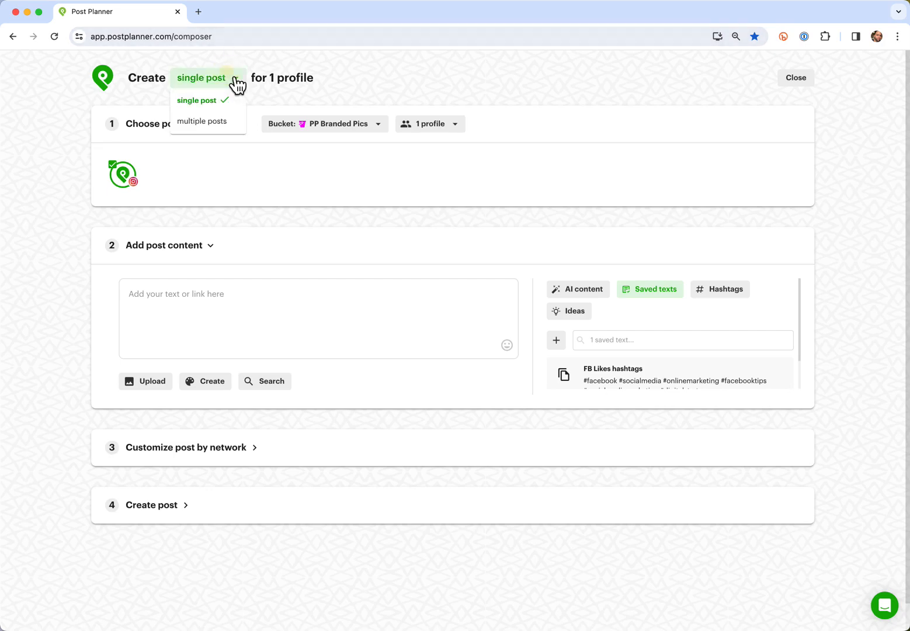
left_click(226, 125)
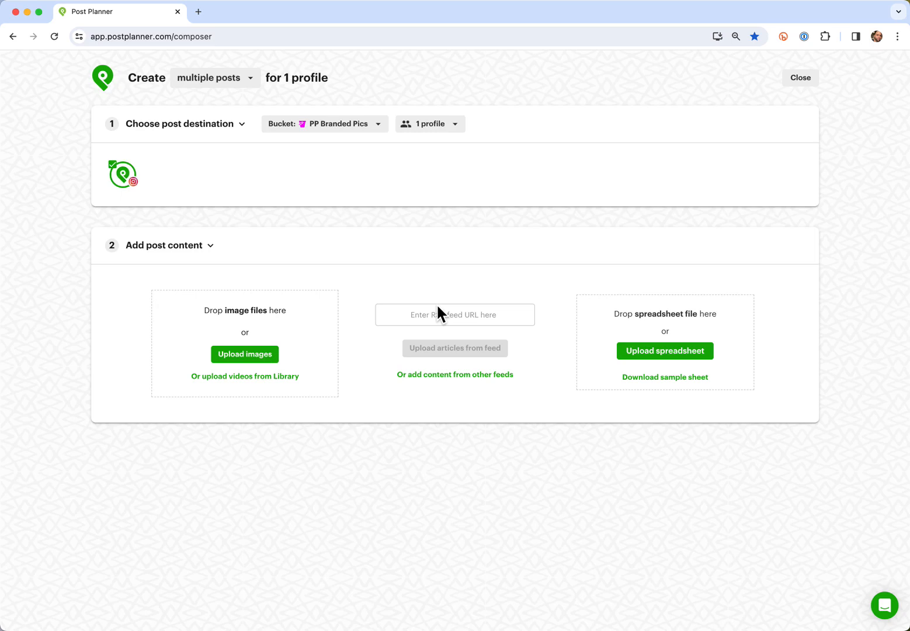
- Open postplanner.com/feed in a new browser tab and copy the address of the blog's RSS feed
left_click(198, 11)
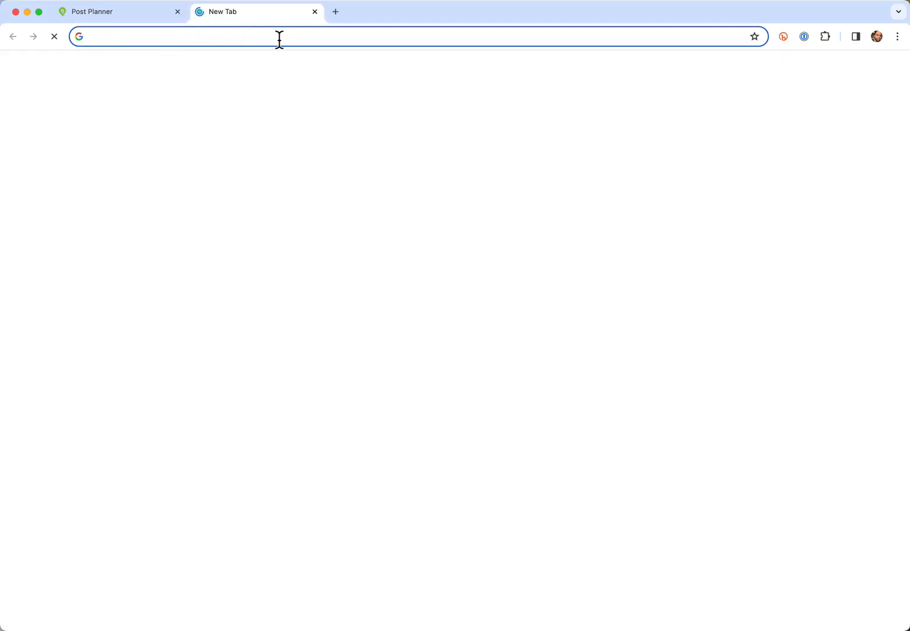
type("p")
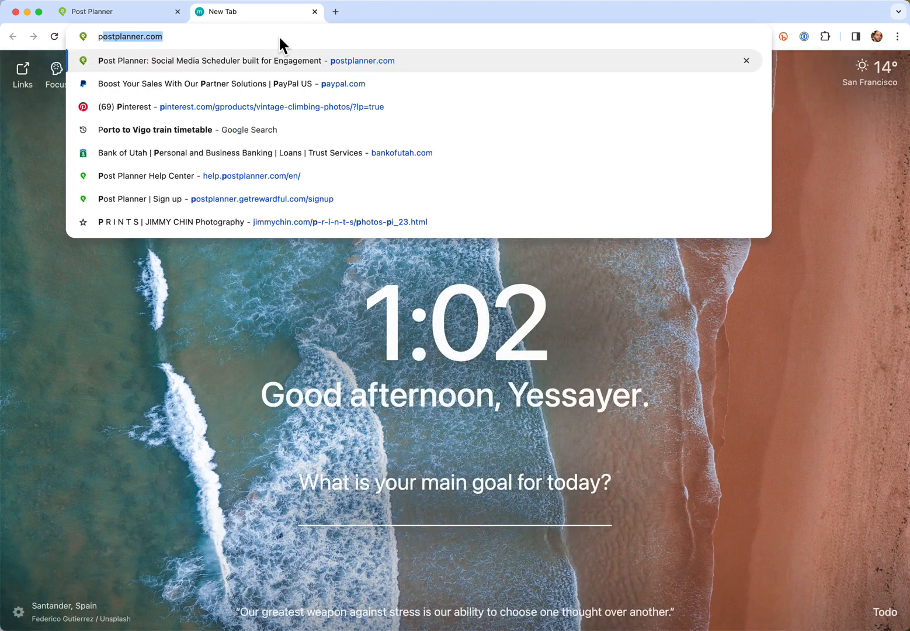
type("ostplanner.com")
key("Return")
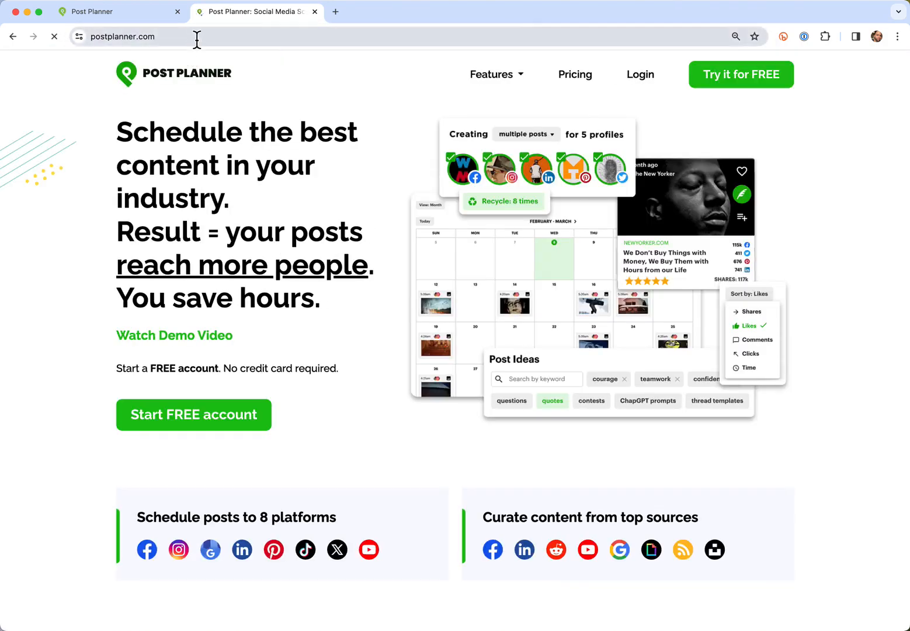
left_click(196, 39)
left_click(197, 39)
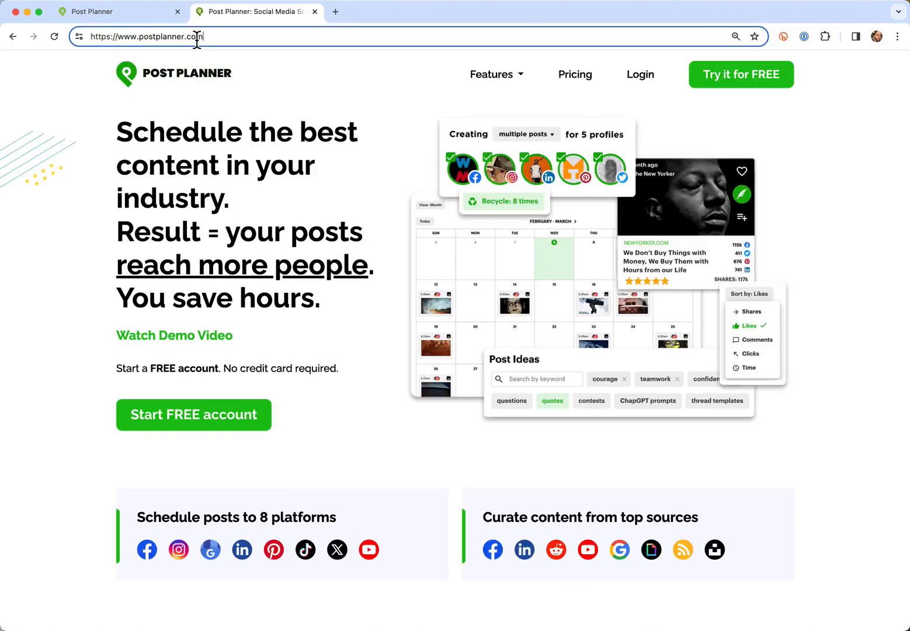
type("/feed")
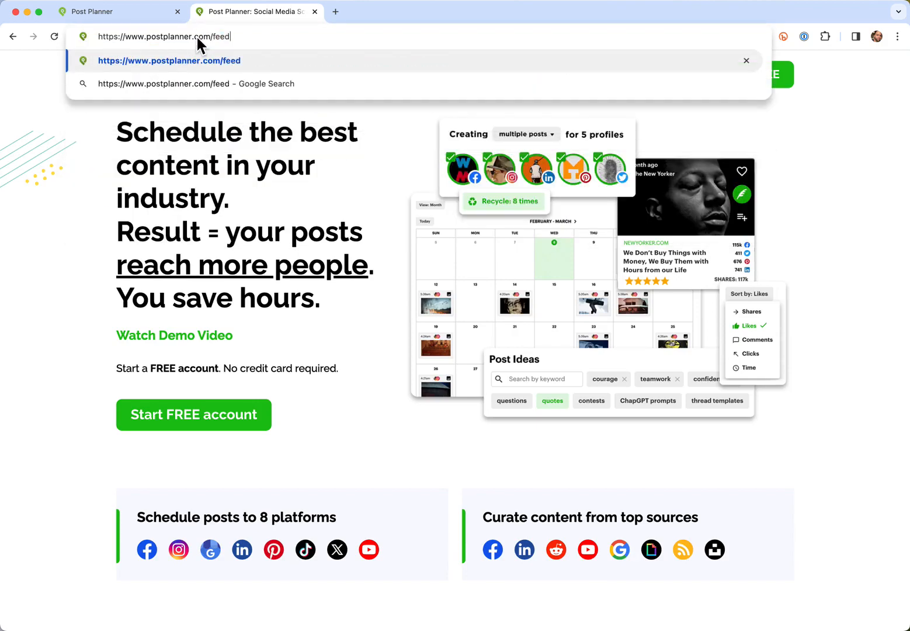
key("Return")
left_click(206, 38)
key("super+c")
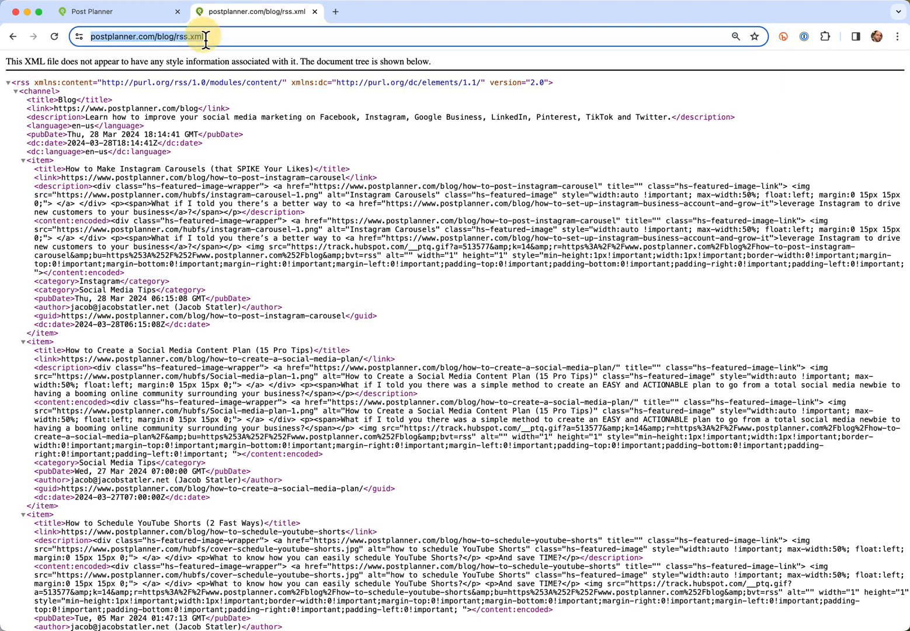
- Paste the copied blog RSS feed address into the multiple-post composer, set the bucket to PP Blog Posts and upload the feed's articles
left_click(152, 18)
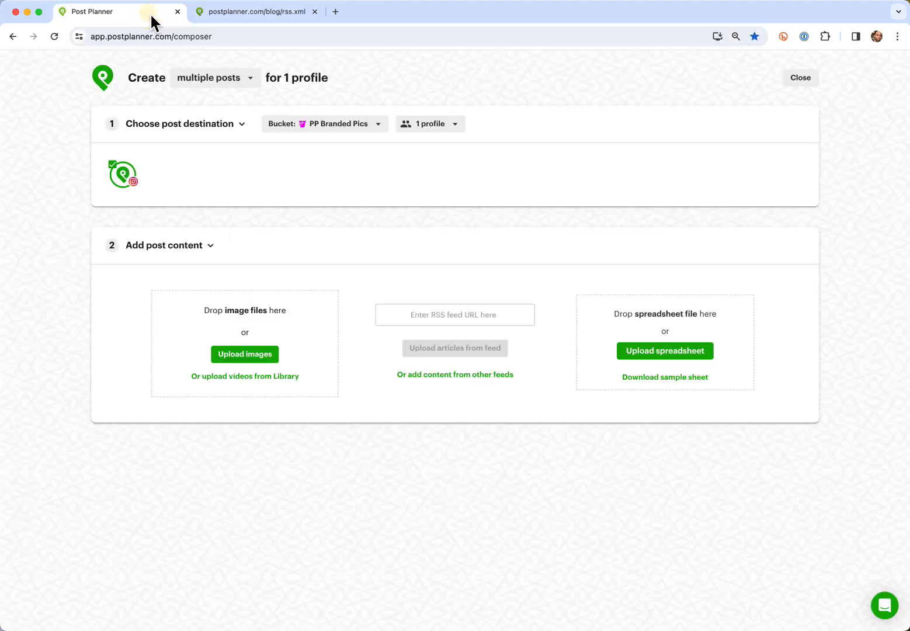
left_click(449, 319)
key("super+v")
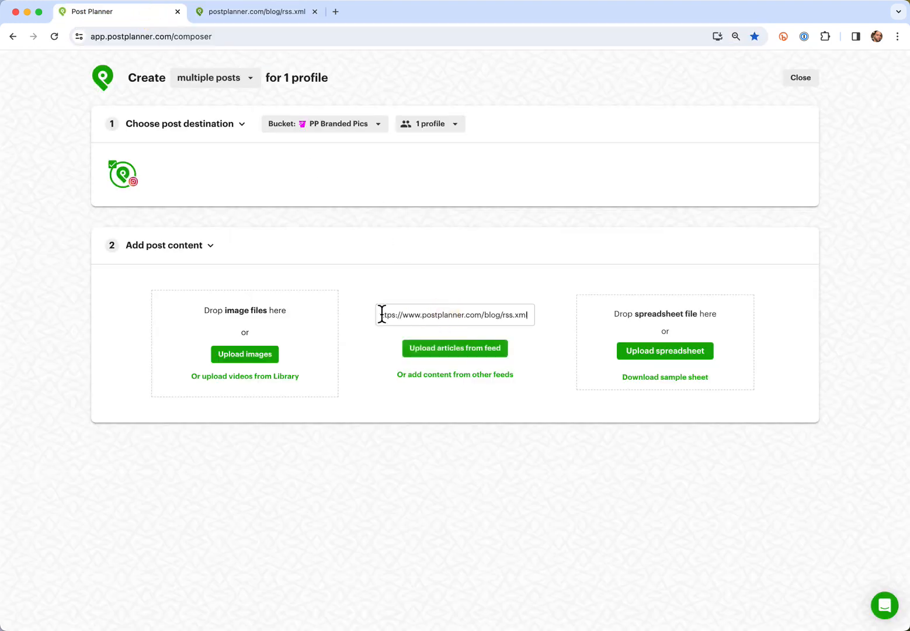
left_click(331, 124)
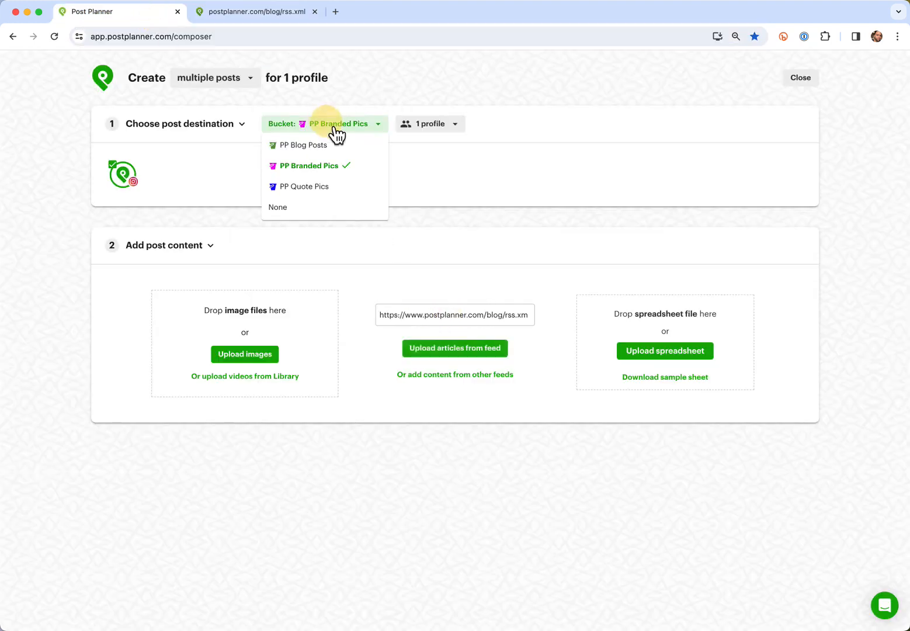
left_click(307, 150)
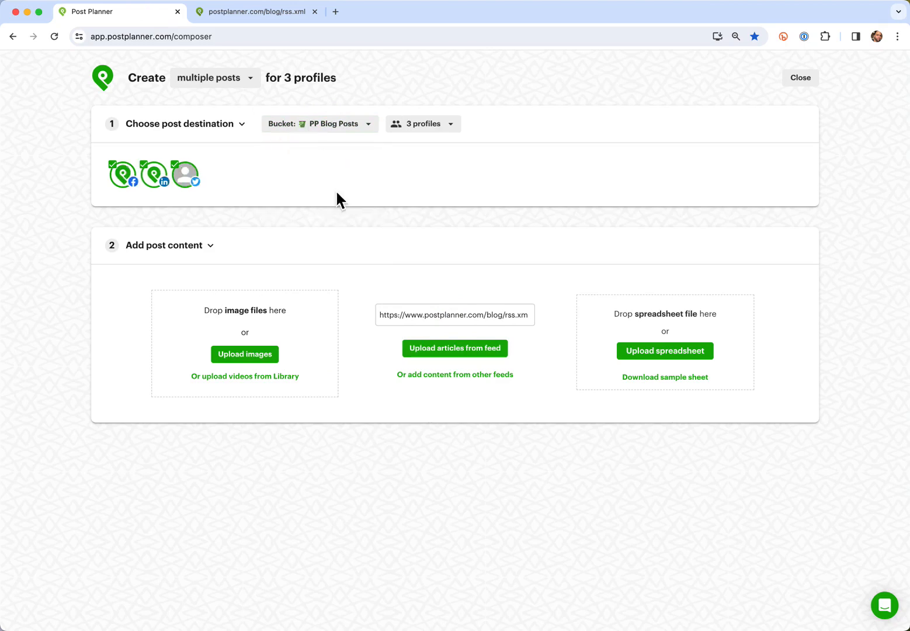
left_click(456, 354)
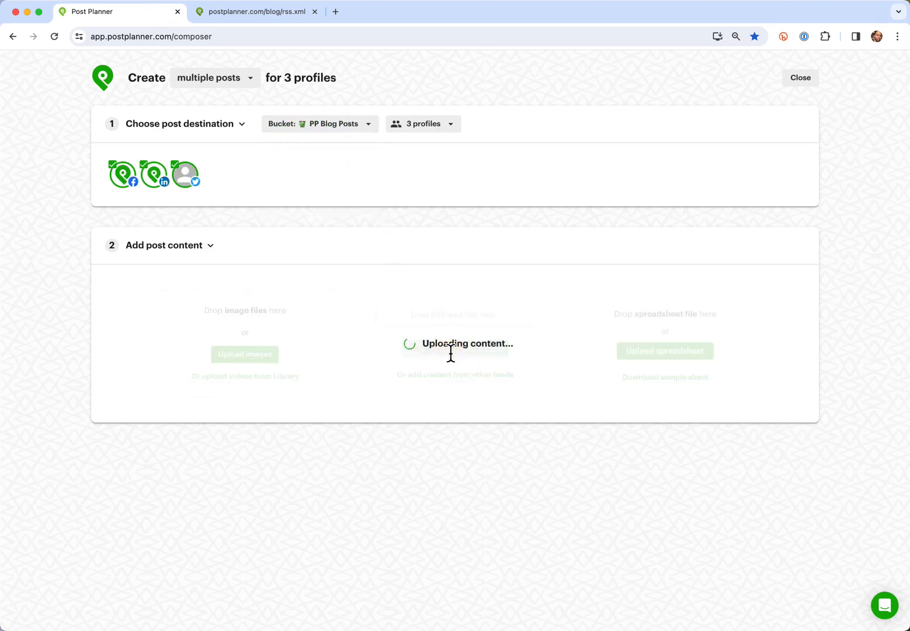
- Exclude the Twitter profile from the destinations of the uploaded article posts, leaving only Facebook and LinkedIn
scroll(451, 353, "up", 2)
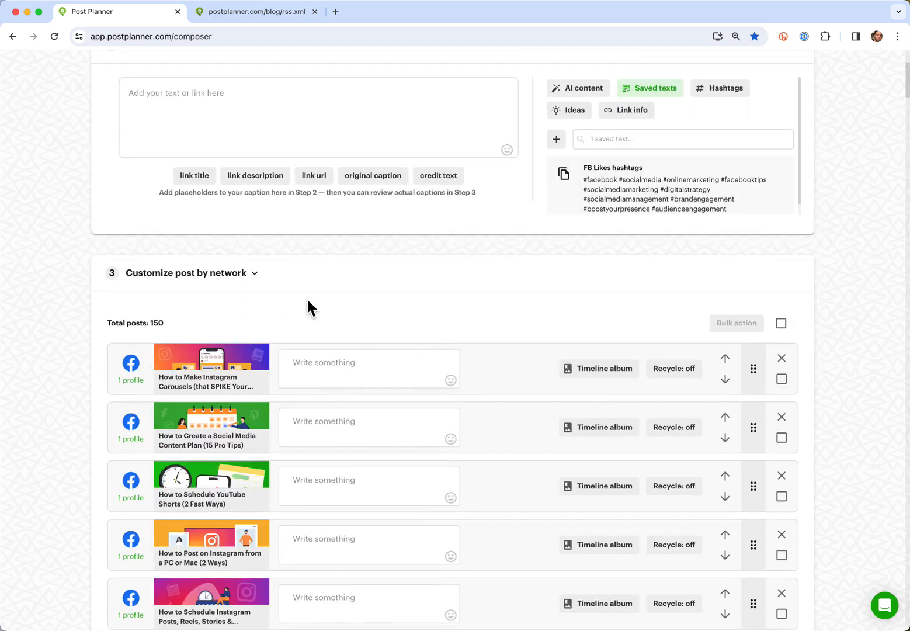
scroll(307, 297, "up", 5)
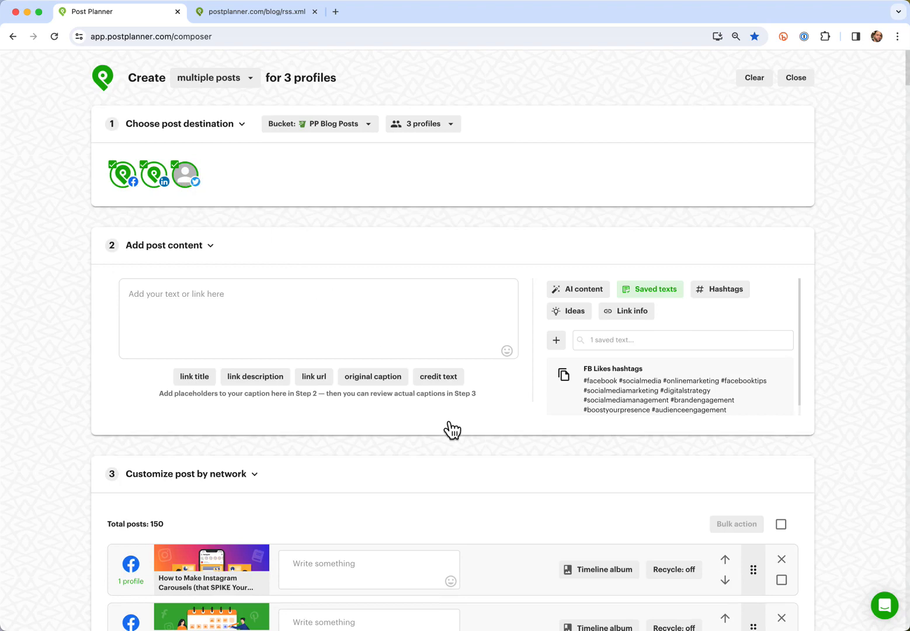
scroll(445, 419, "down", 2)
scroll(445, 419, "down", 1)
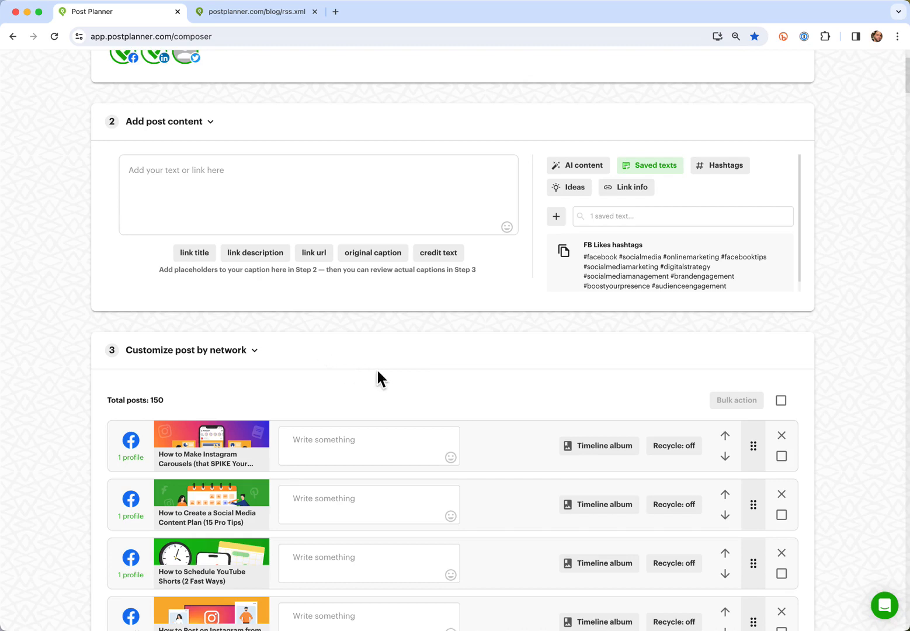
scroll(336, 354, "up", 1)
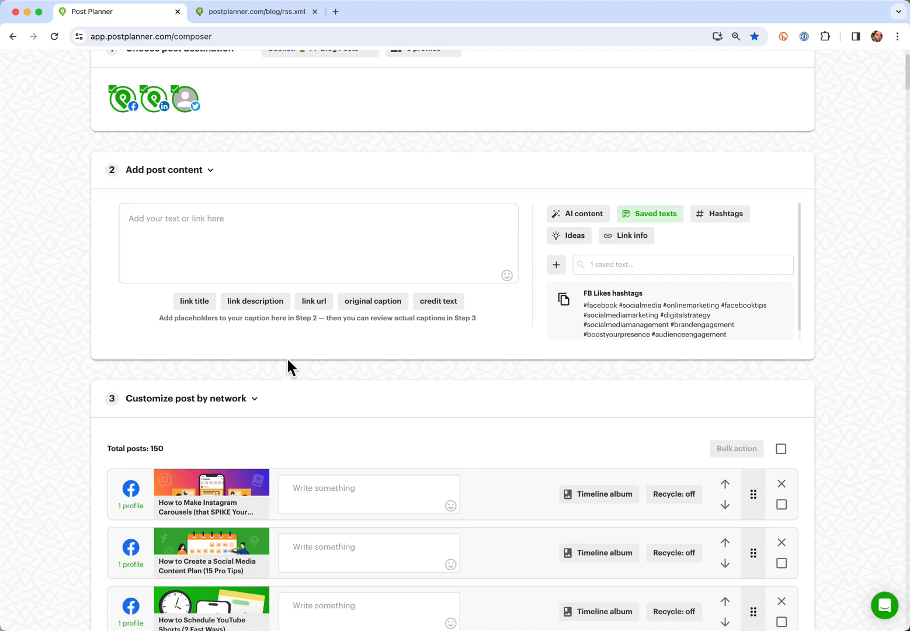
left_click(199, 116)
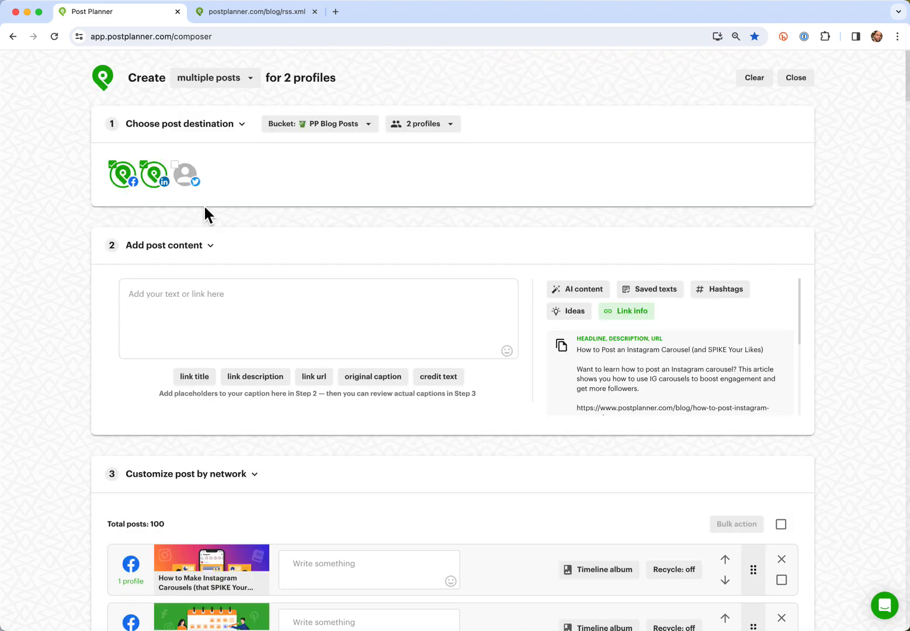
- Add the link description placeholder to the shared caption so every article post uses its own description
scroll(286, 226, "down", 1)
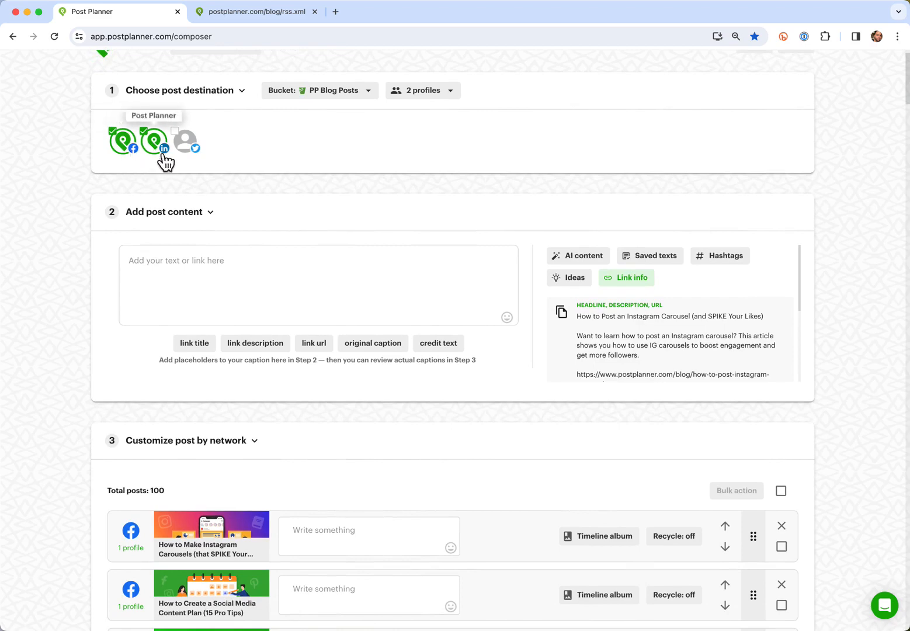
scroll(275, 285, "down", 1)
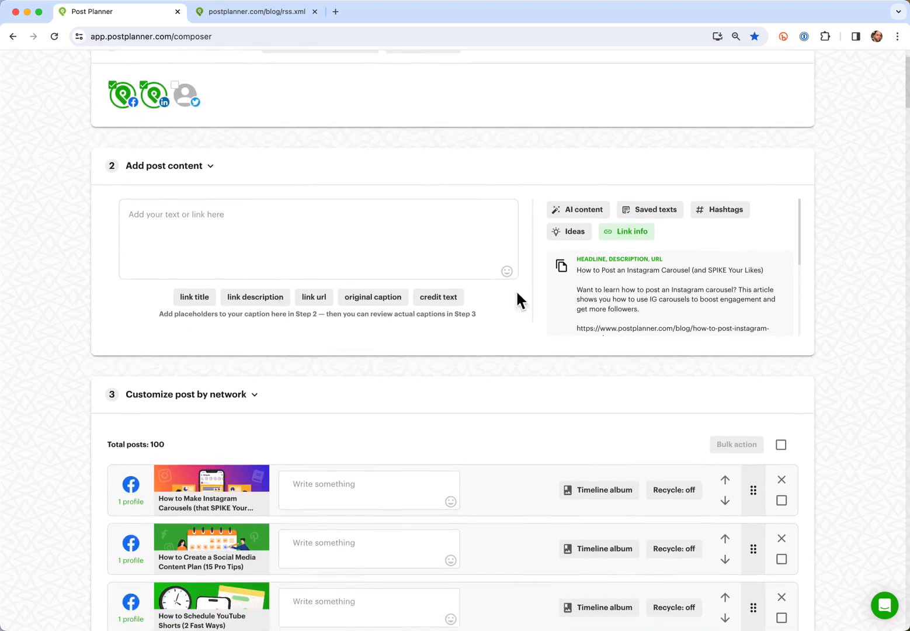
left_click(256, 298)
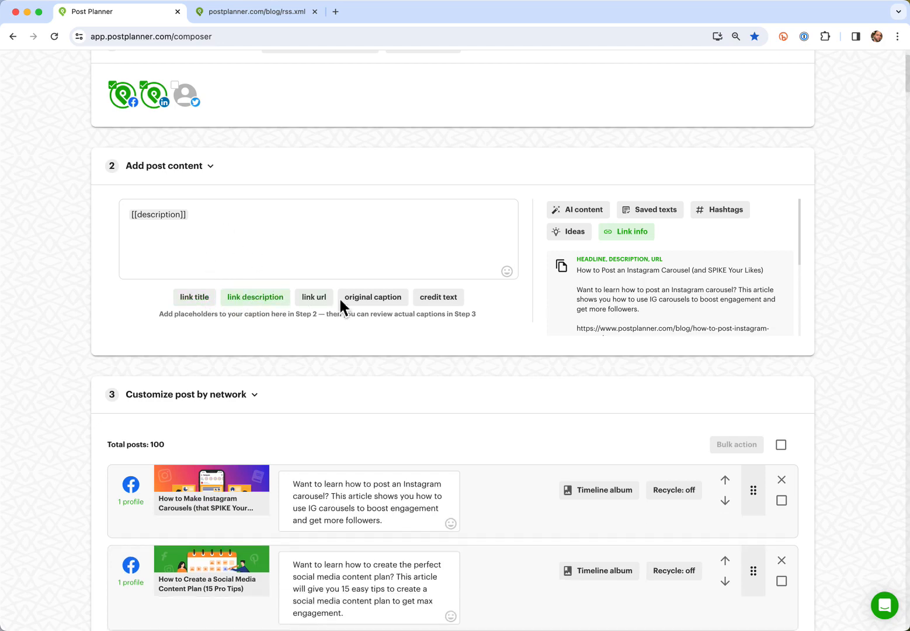
- Review the captions of the article posts in the network customization list for both Facebook and LinkedIn
scroll(339, 477, "down", 5)
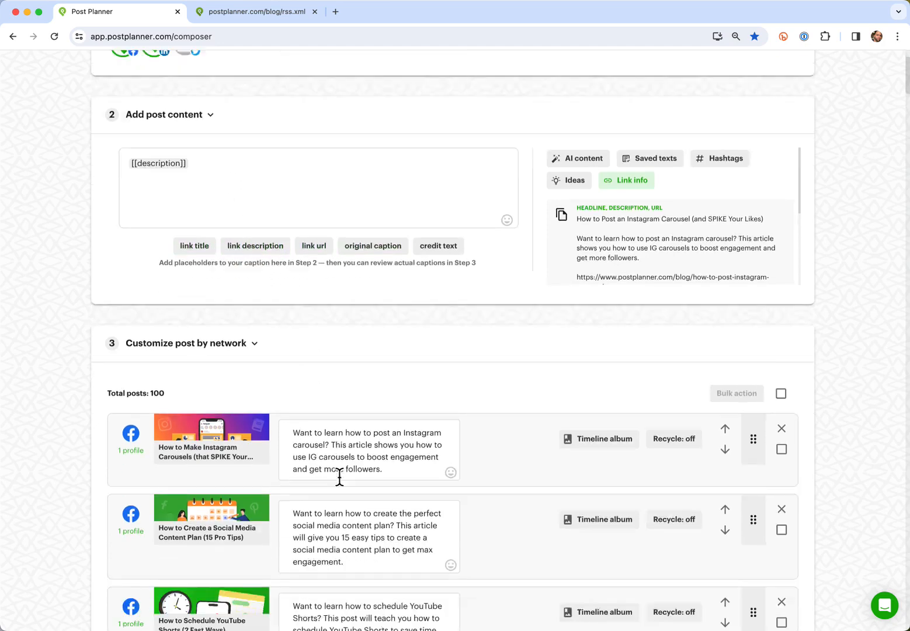
scroll(339, 478, "up", 5)
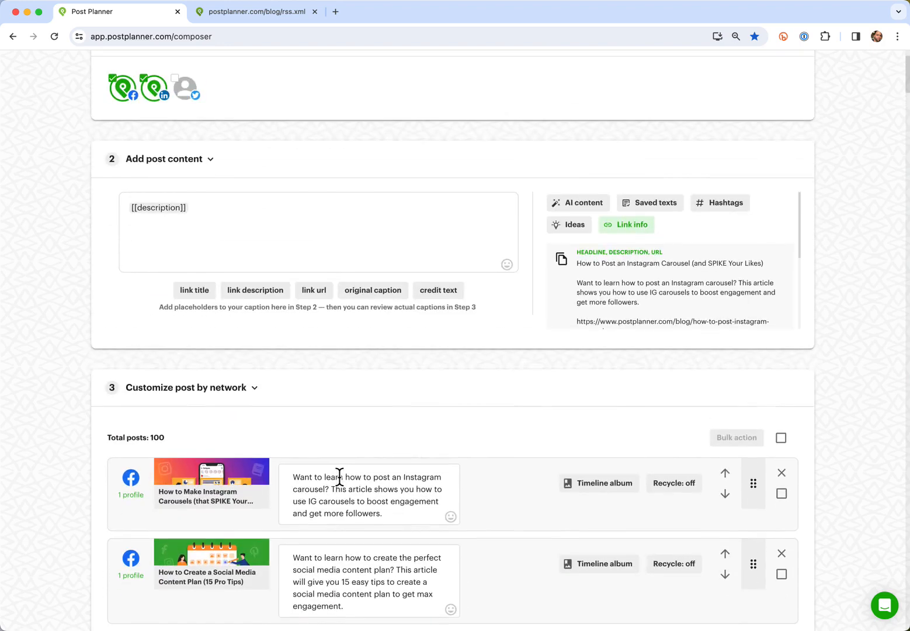
scroll(343, 452, "down", 1)
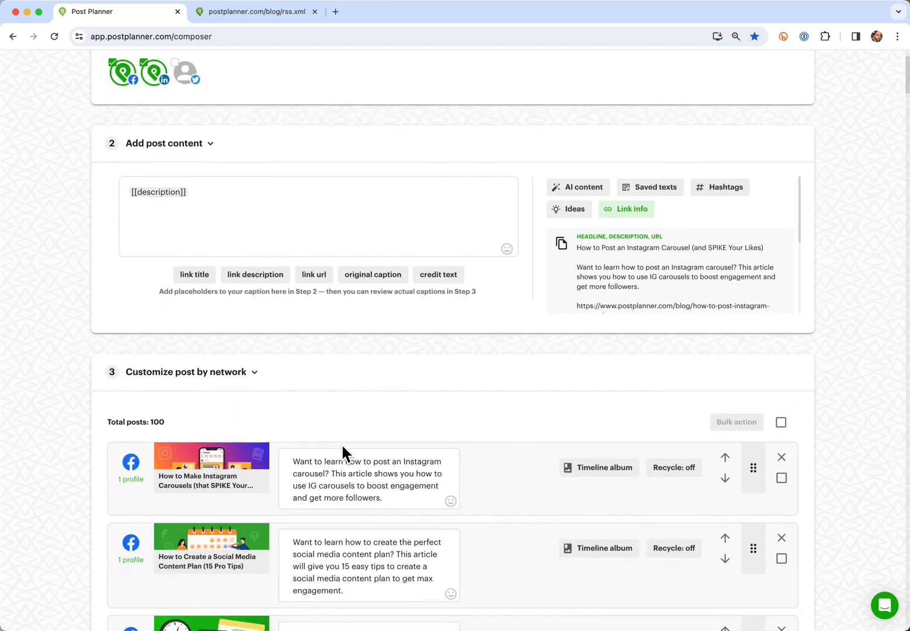
scroll(343, 447, "down", 5)
scroll(342, 447, "down", 1)
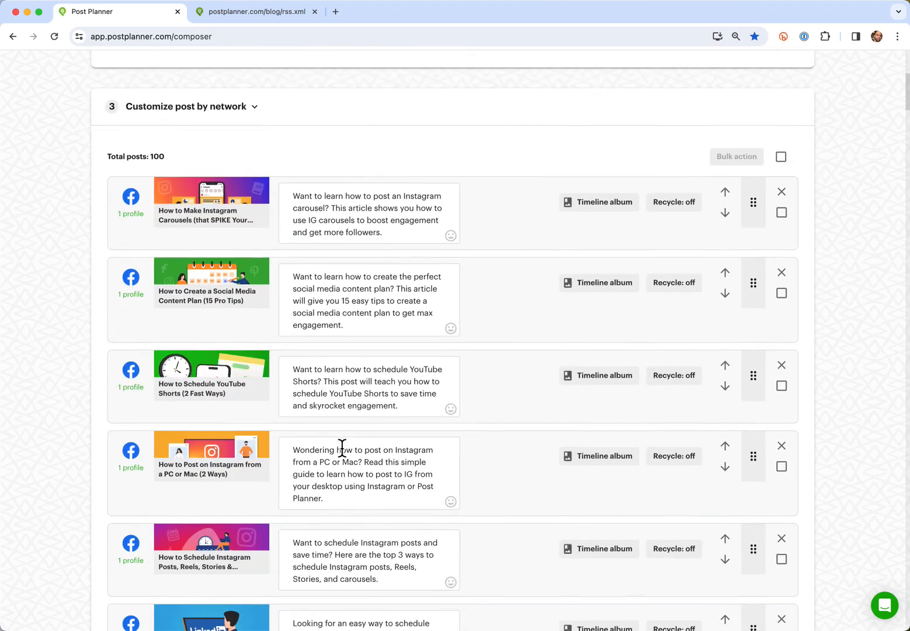
scroll(342, 447, "down", 20)
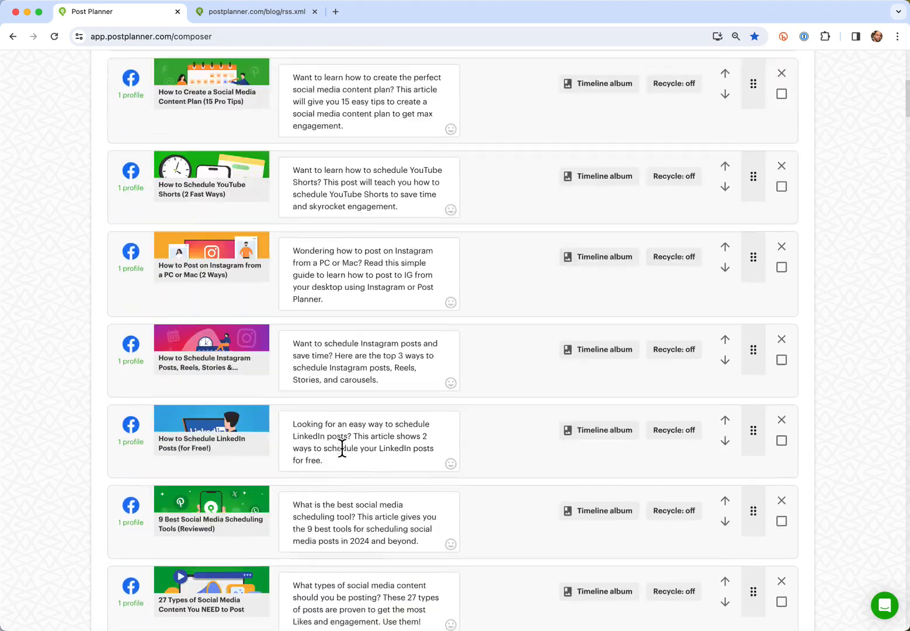
scroll(342, 448, "down", 20)
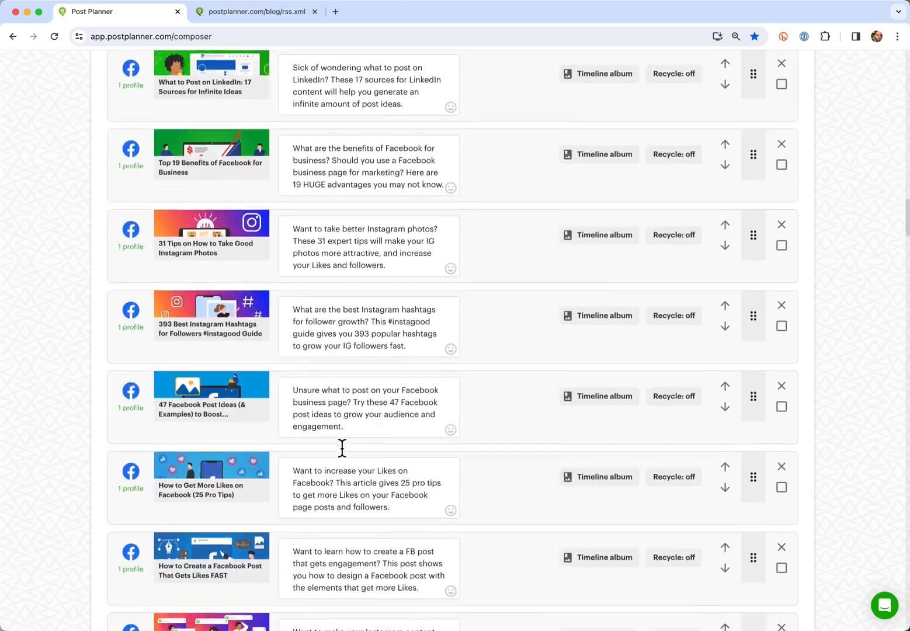
scroll(342, 448, "down", 20)
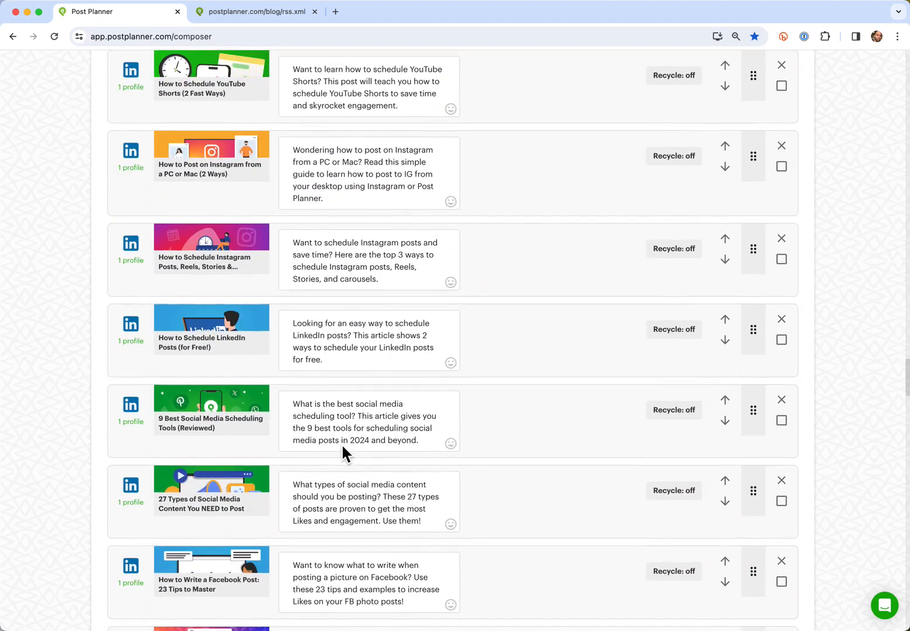
- Set the first article post to recycle forever and apply that recycling setting to all posts
scroll(343, 449, "up", 20)
scroll(344, 453, "down", 3)
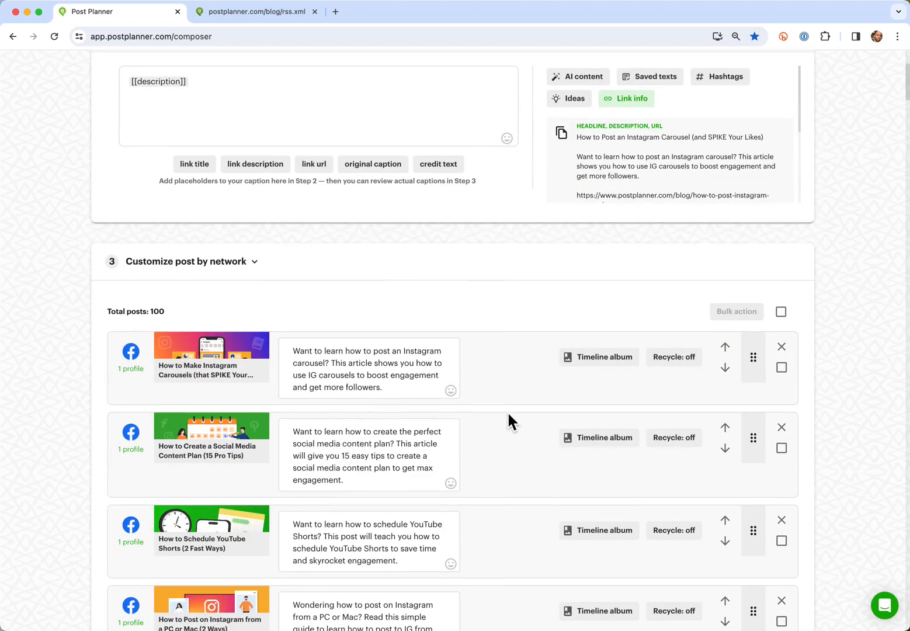
left_click(681, 360)
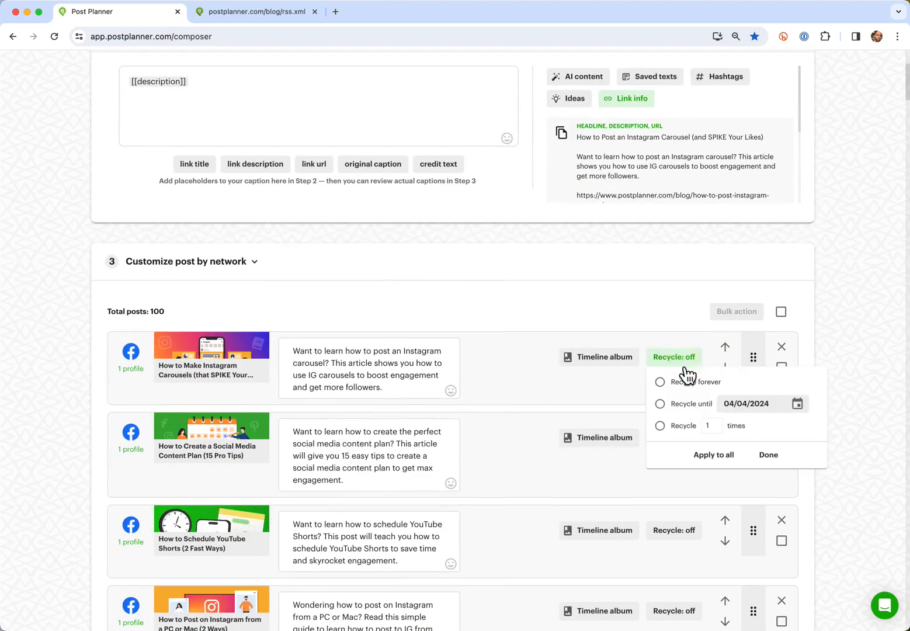
left_click(661, 382)
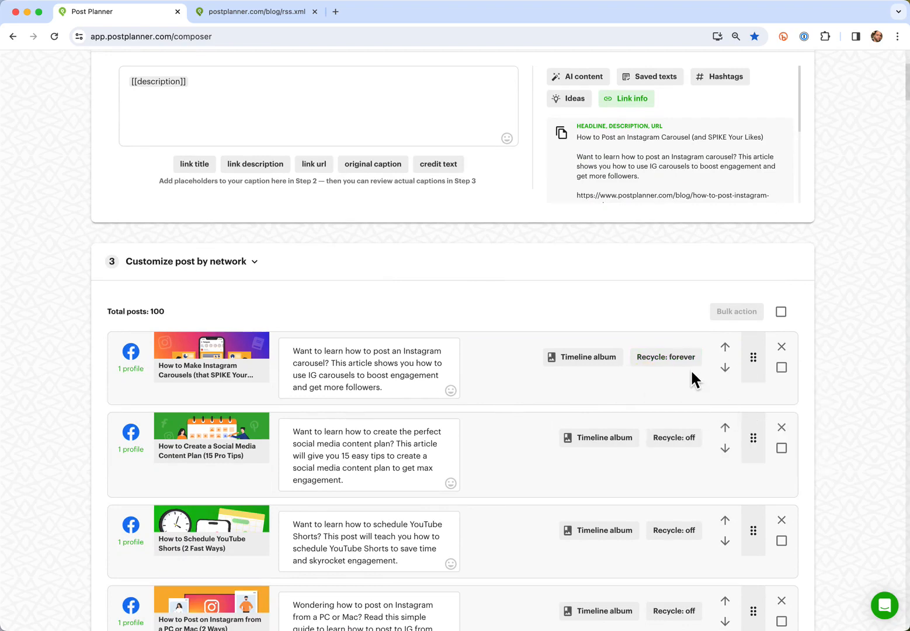
left_click(688, 368)
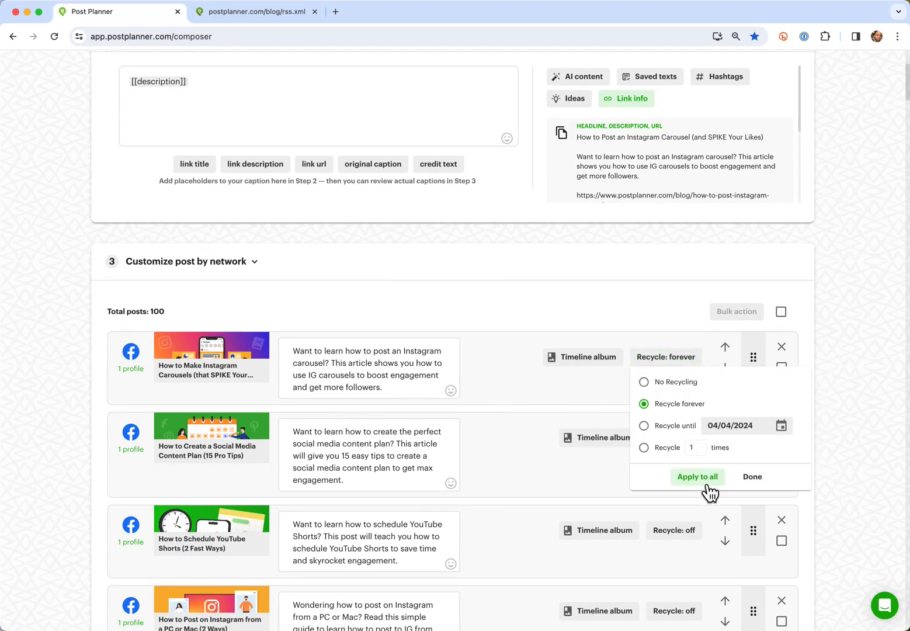
left_click(689, 478)
- Check the recycling setting down the post list and save all the article posts to the PP Blog Posts bucket
scroll(668, 438, "down", 20)
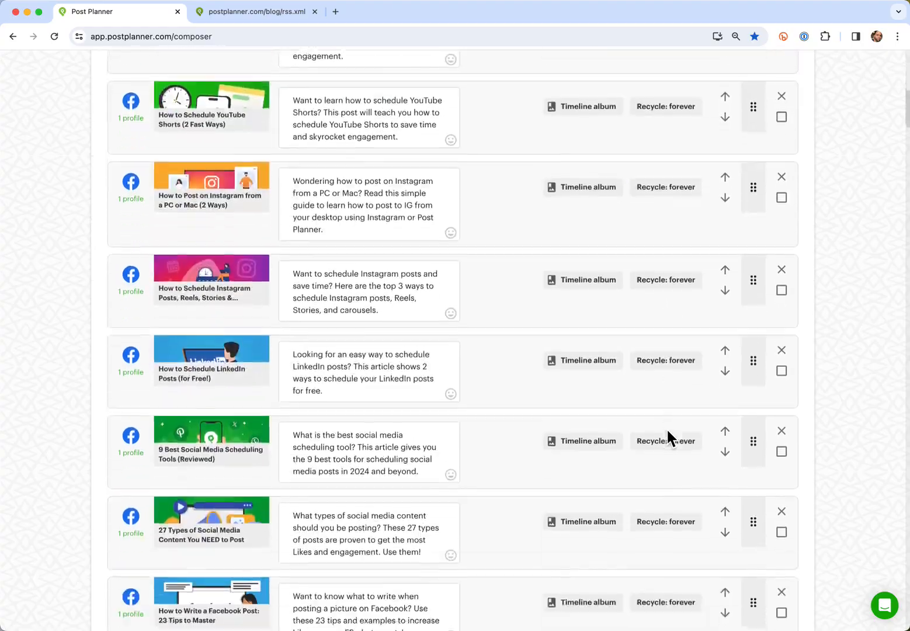
scroll(668, 431, "down", 20)
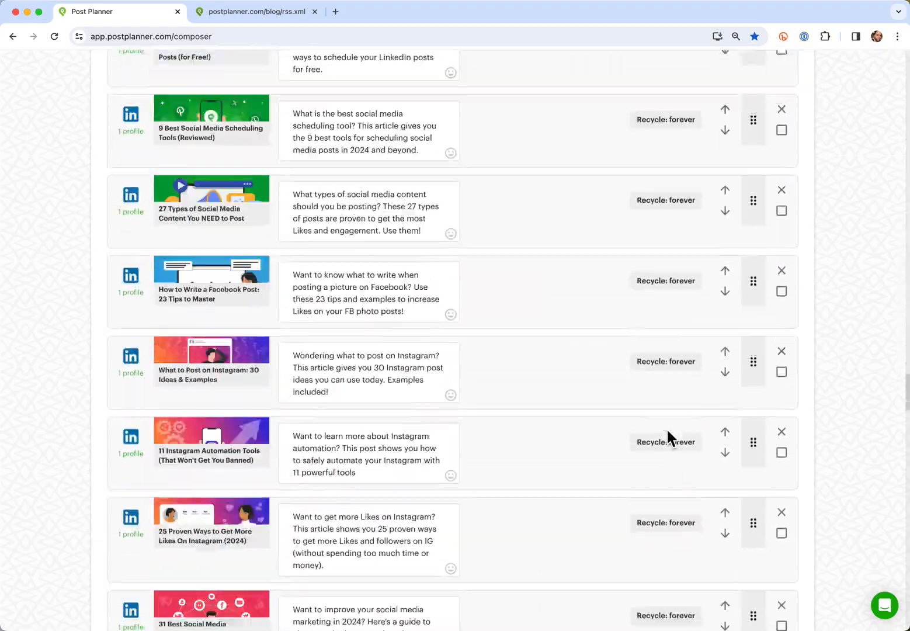
scroll(667, 428, "down", 5)
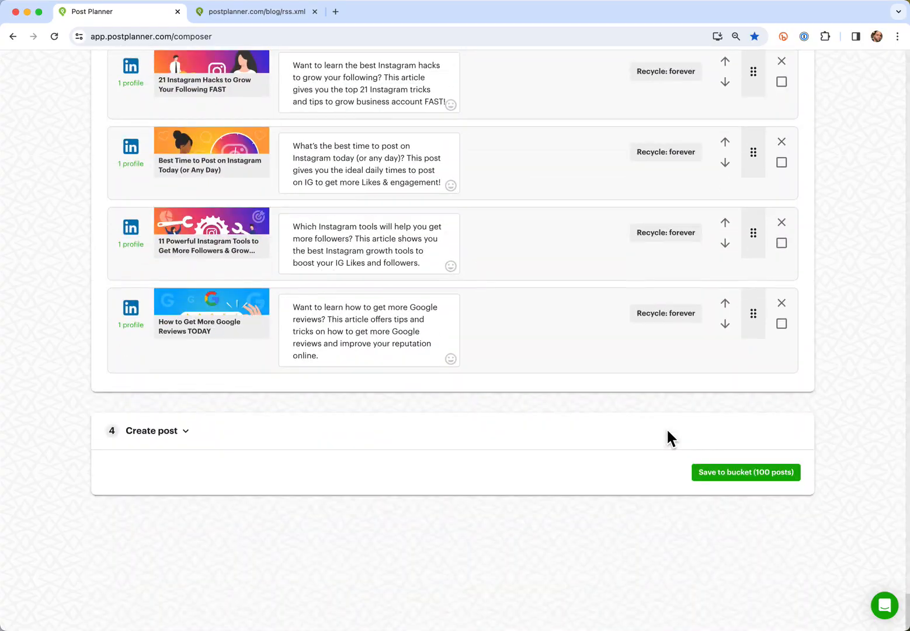
left_click(758, 480)
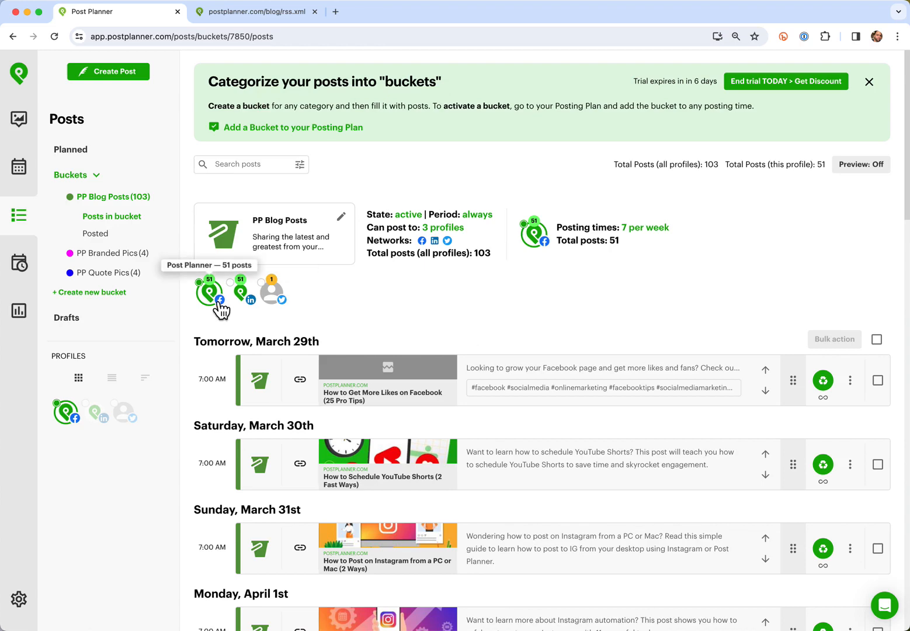
- Check the LinkedIn queue, return to the Facebook queue and delete its "How to Get More Likes on Facebook (25 Pro Tips)" post
left_click(246, 299)
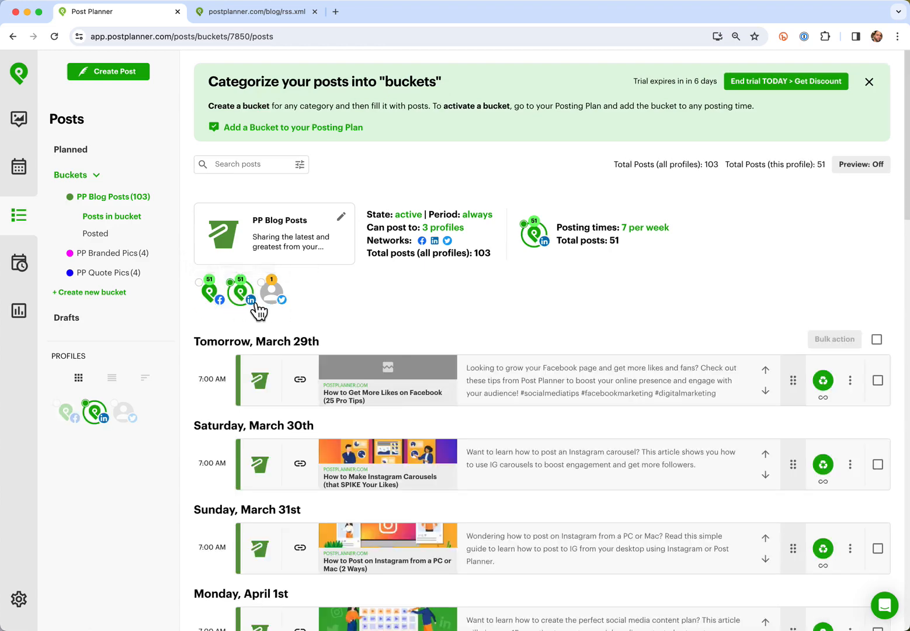
left_click(213, 297)
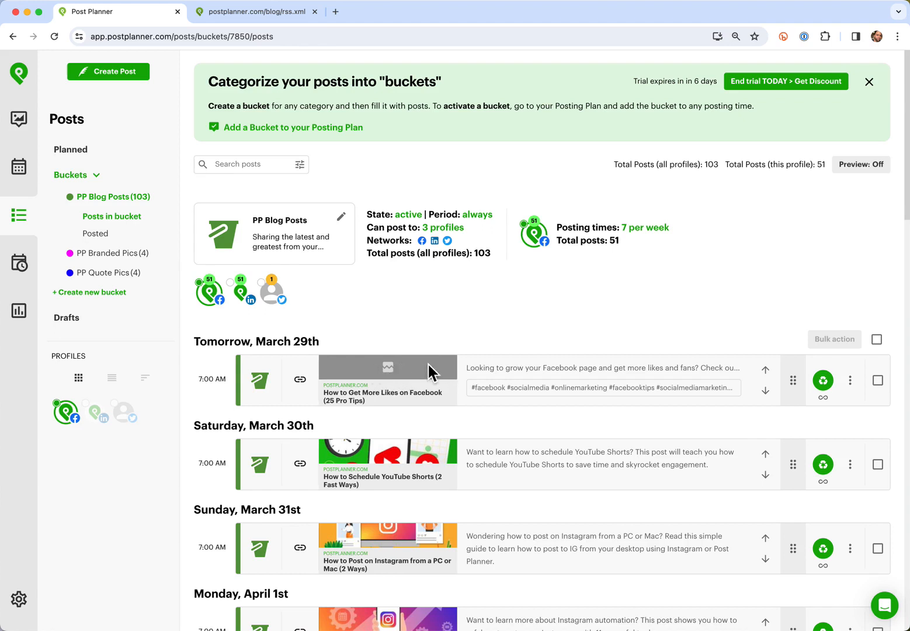
scroll(444, 382, "down", 2)
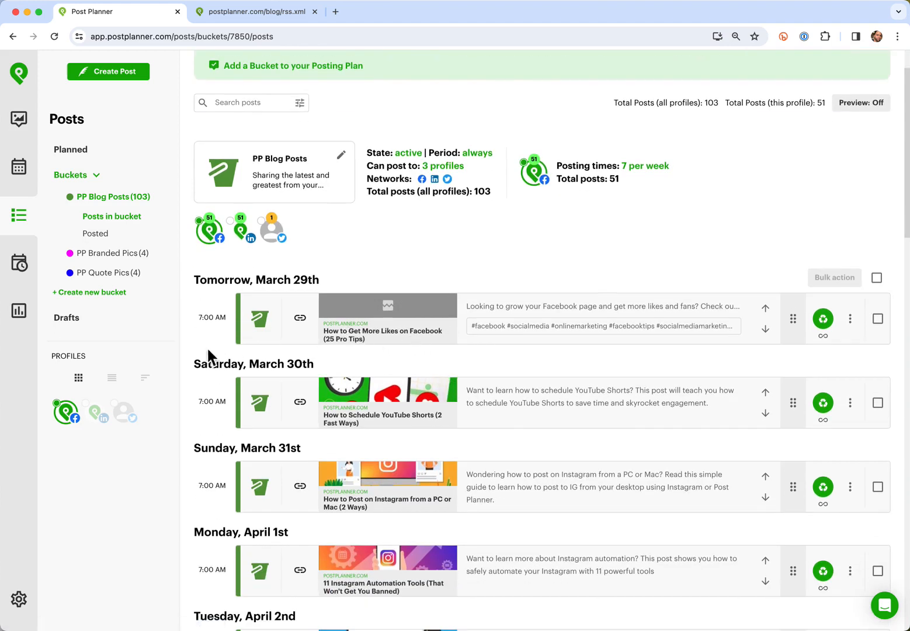
left_click(878, 319)
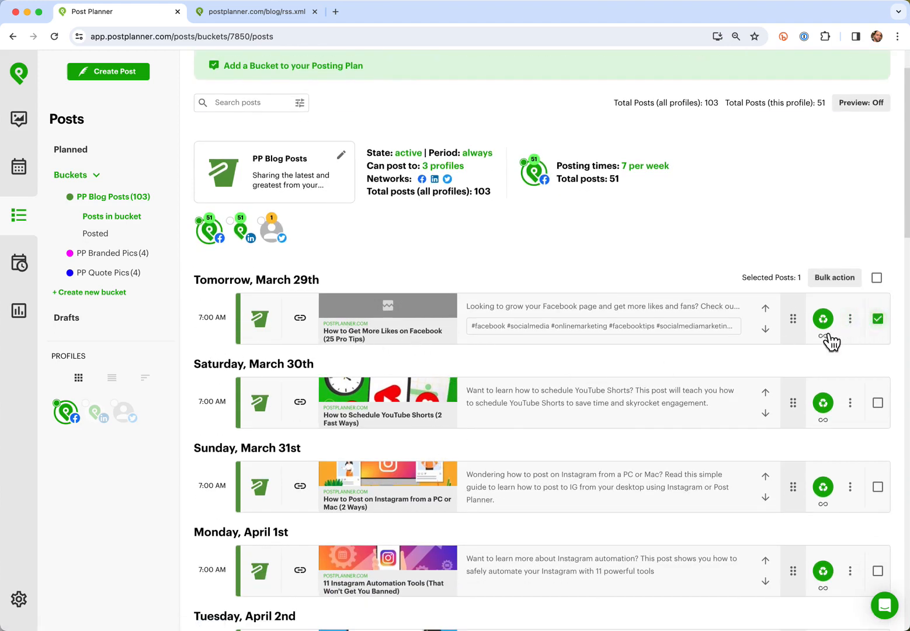
left_click(835, 278)
left_click(839, 333)
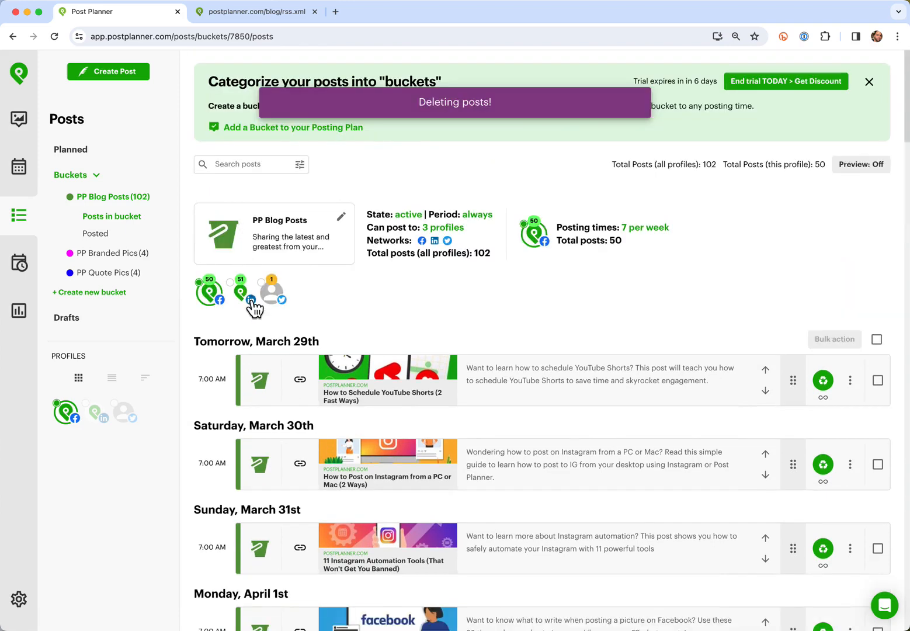
- Delete the duplicate article post from the LinkedIn queue and return to the Facebook queue
left_click(244, 295)
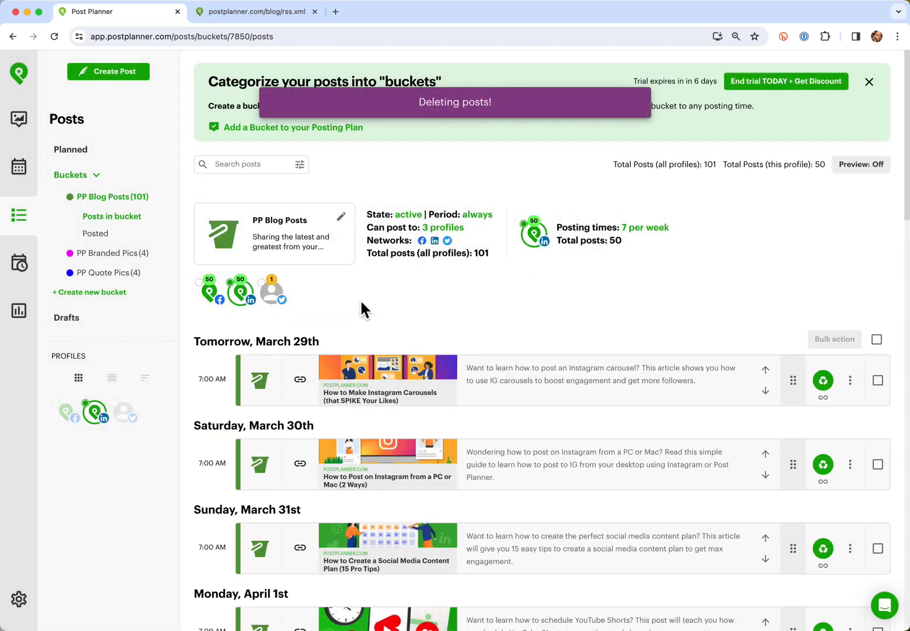
scroll(357, 330, "down", 3)
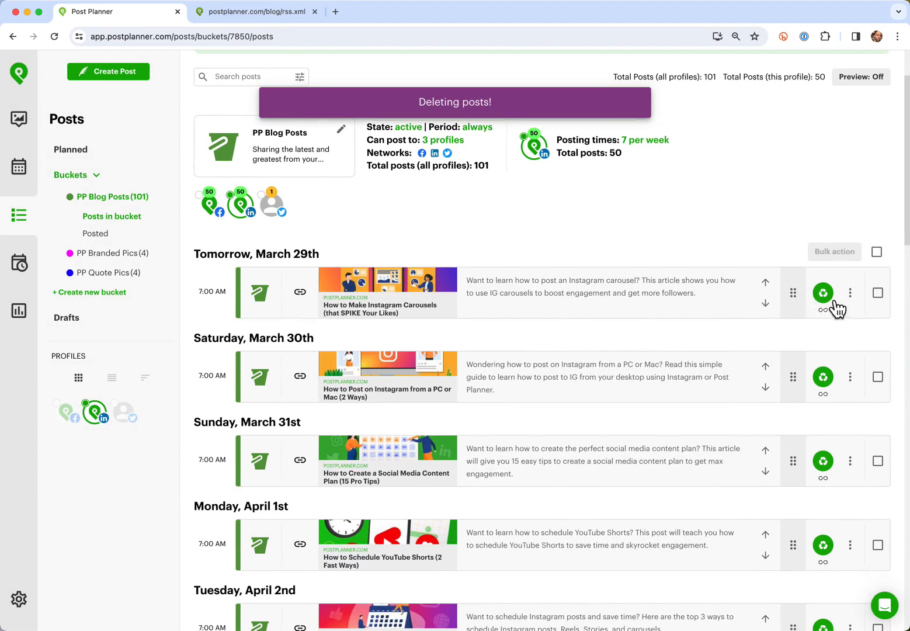
left_click(219, 202)
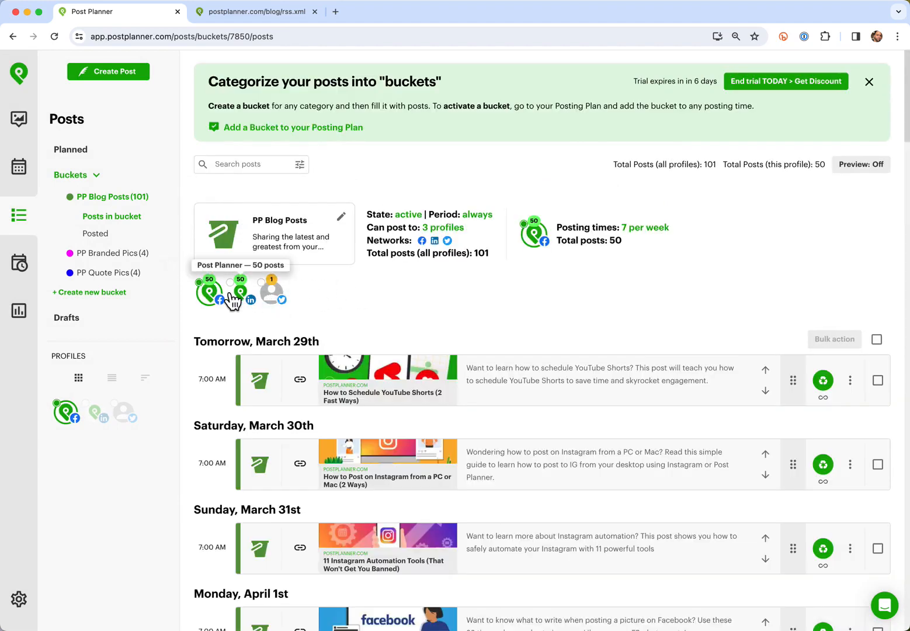
left_click(114, 73)
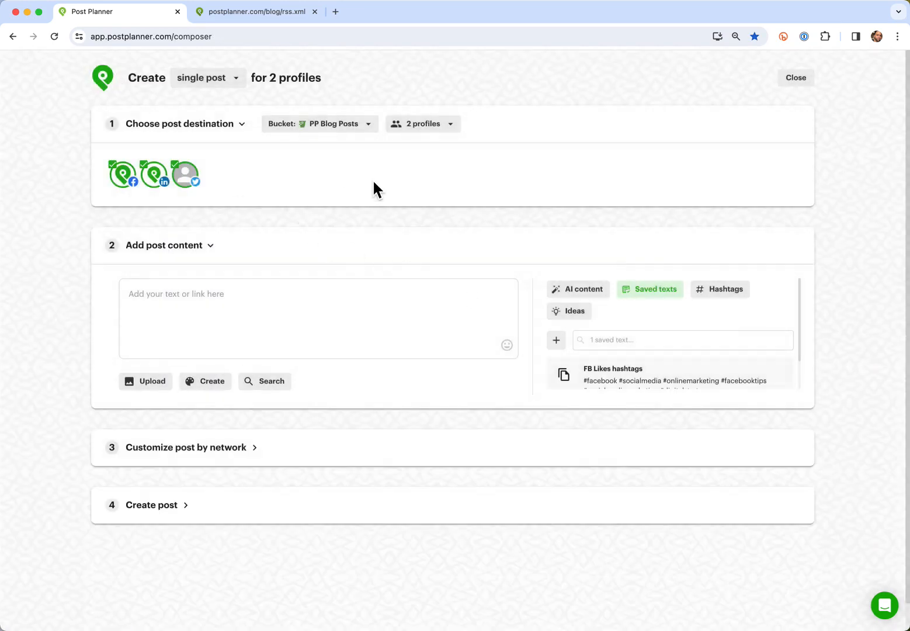
left_click(218, 82)
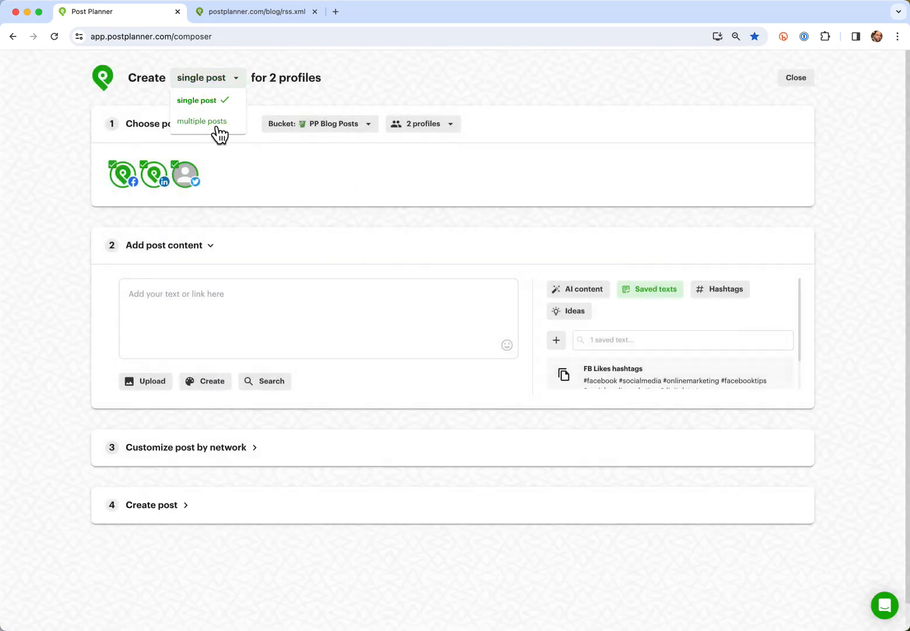
left_click(215, 122)
left_click(461, 322)
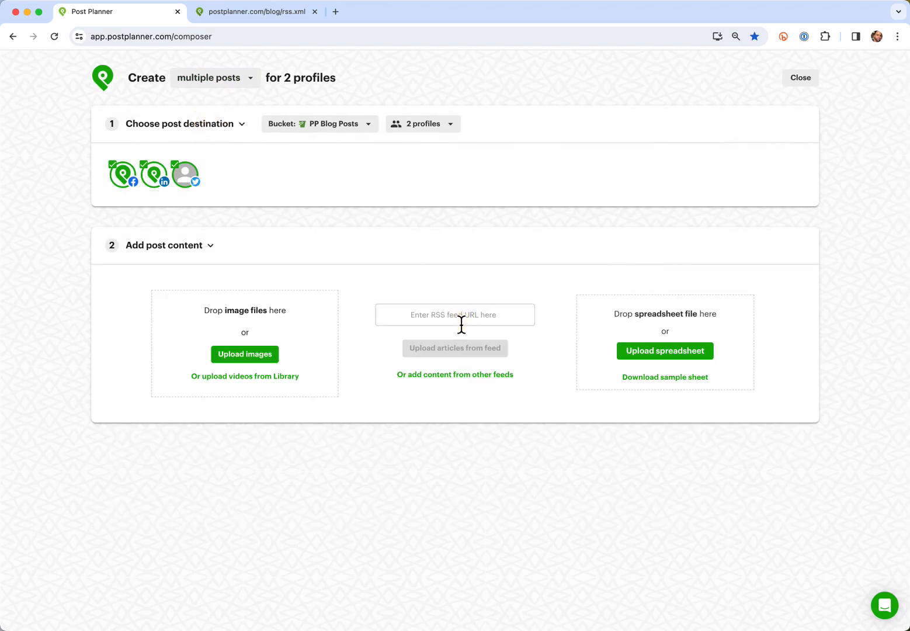
key("super+v")
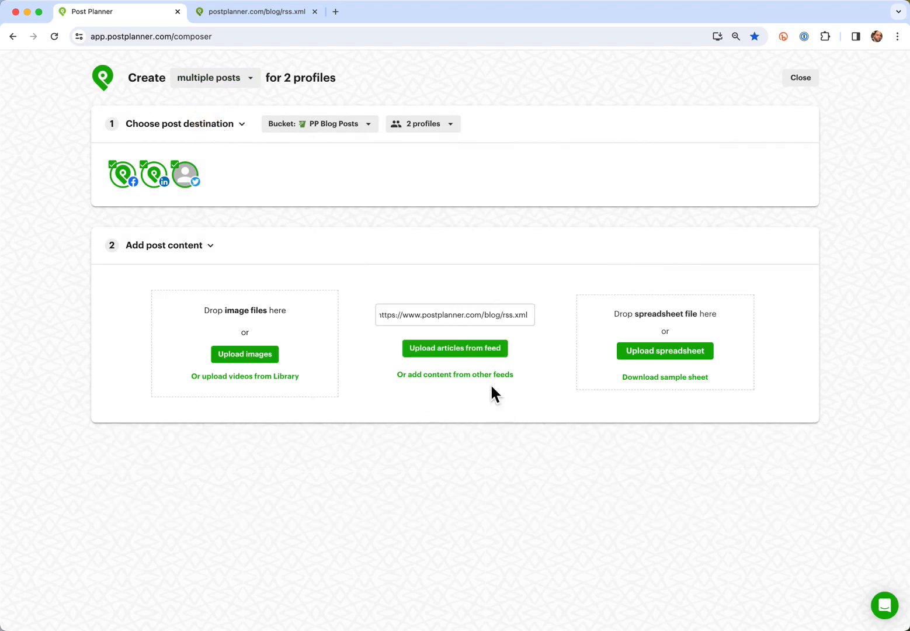
left_click(466, 354)
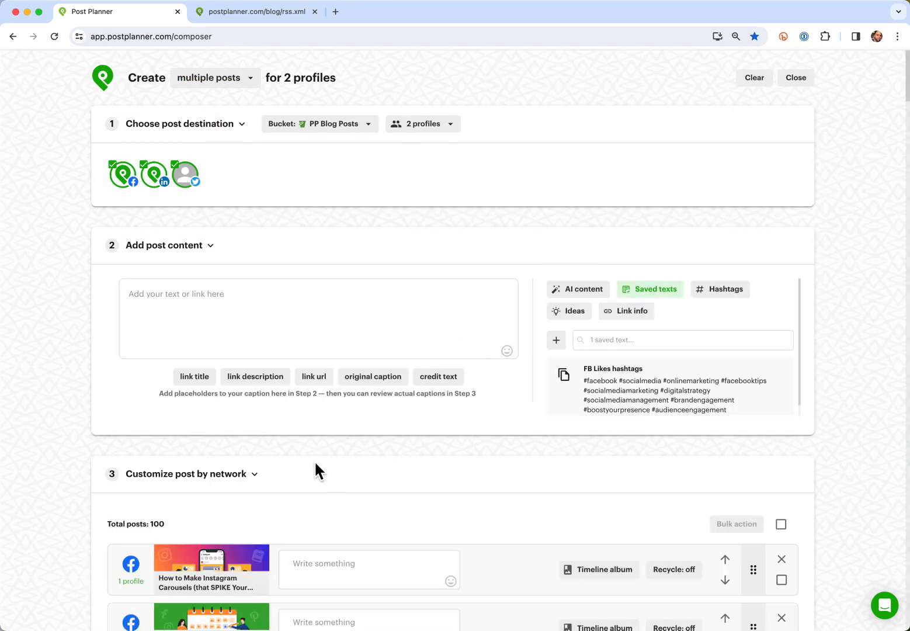
- Limit the post destination to the Twitter profile only
double_click(195, 182)
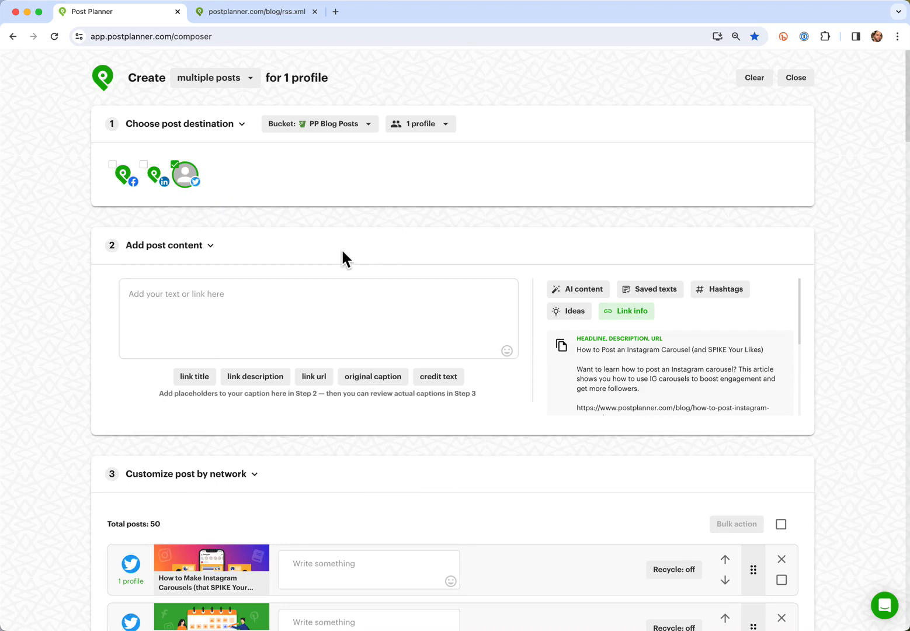
scroll(412, 425, "down", 5)
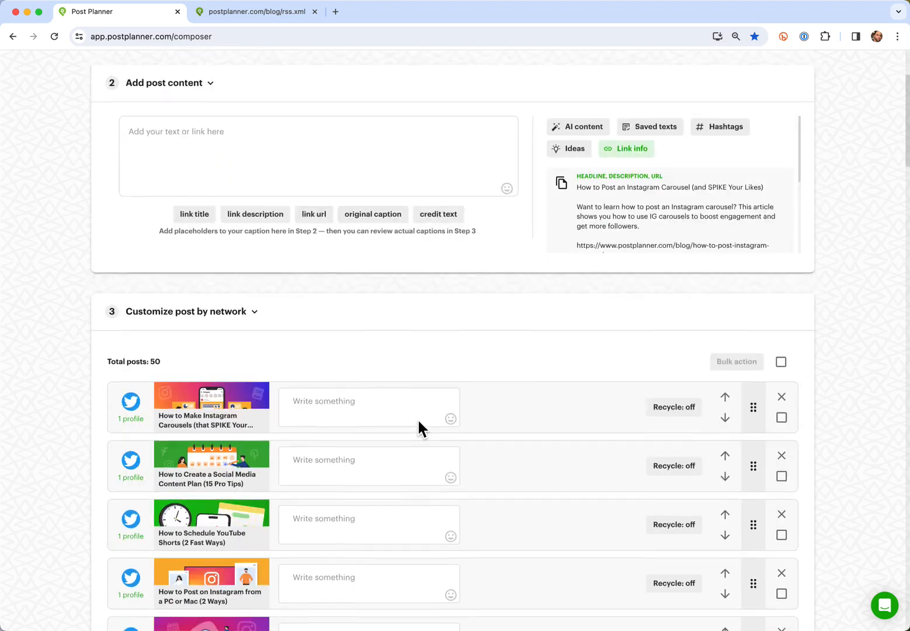
scroll(486, 348, "up", 2)
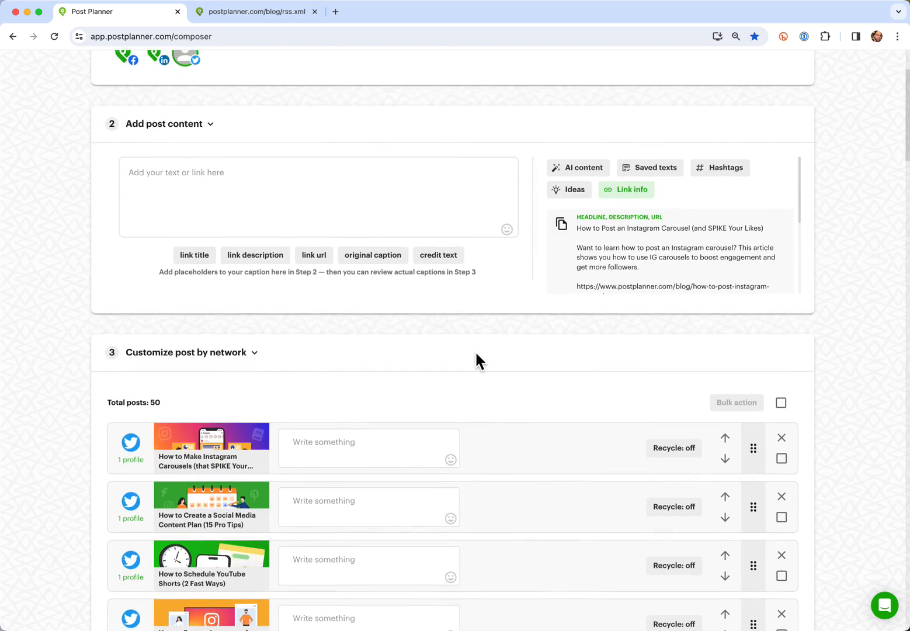
- Build the caption from the link description with the link URL below a blank line, and review the resulting captions down the post list
left_click(255, 255)
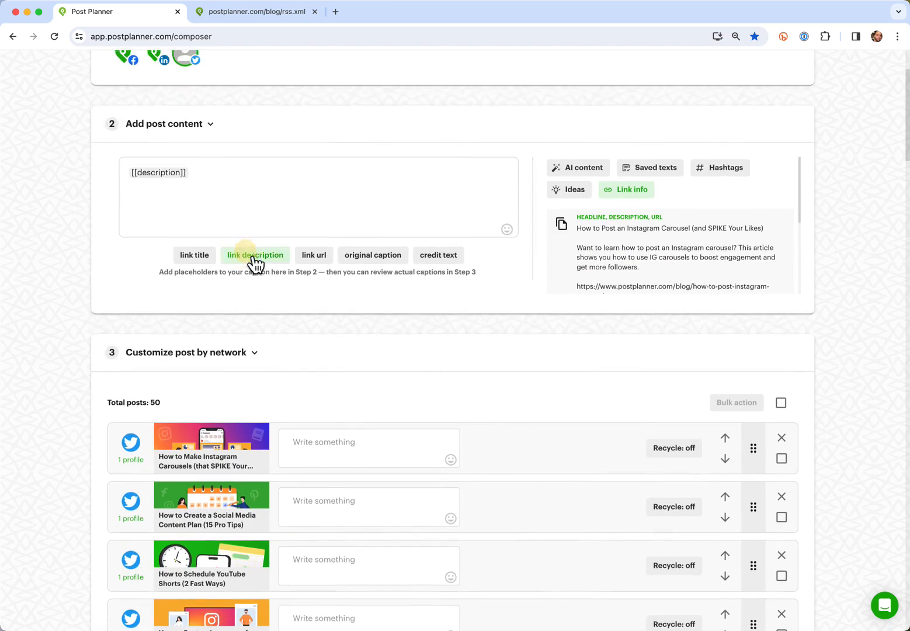
left_click(219, 190)
key("Return")
key("Return")
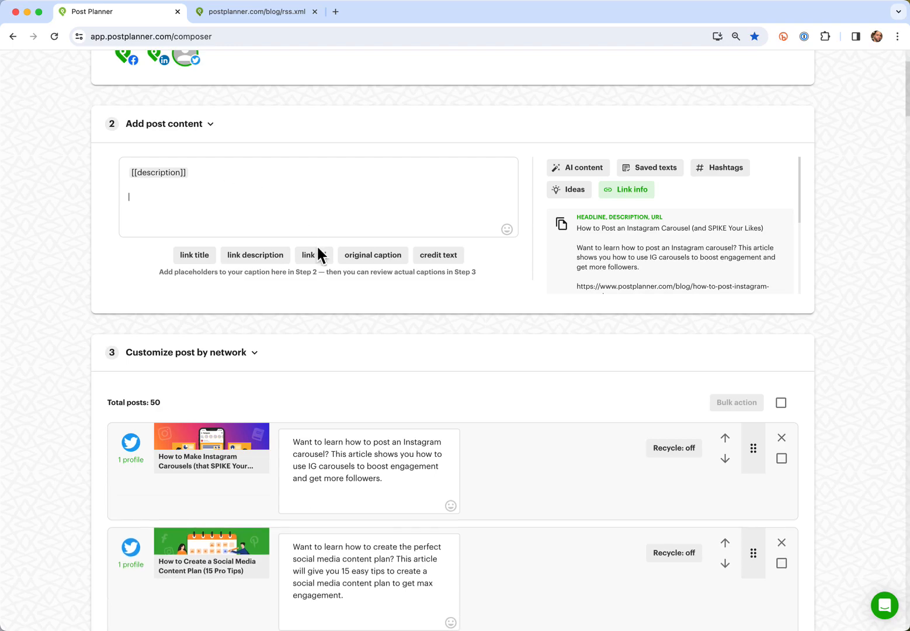
left_click(316, 255)
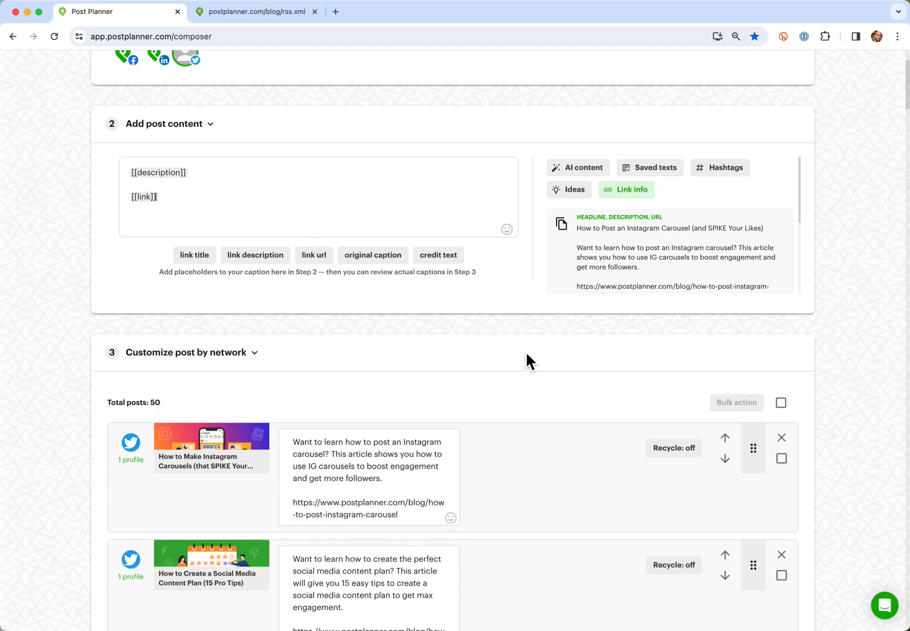
scroll(535, 368, "down", 15)
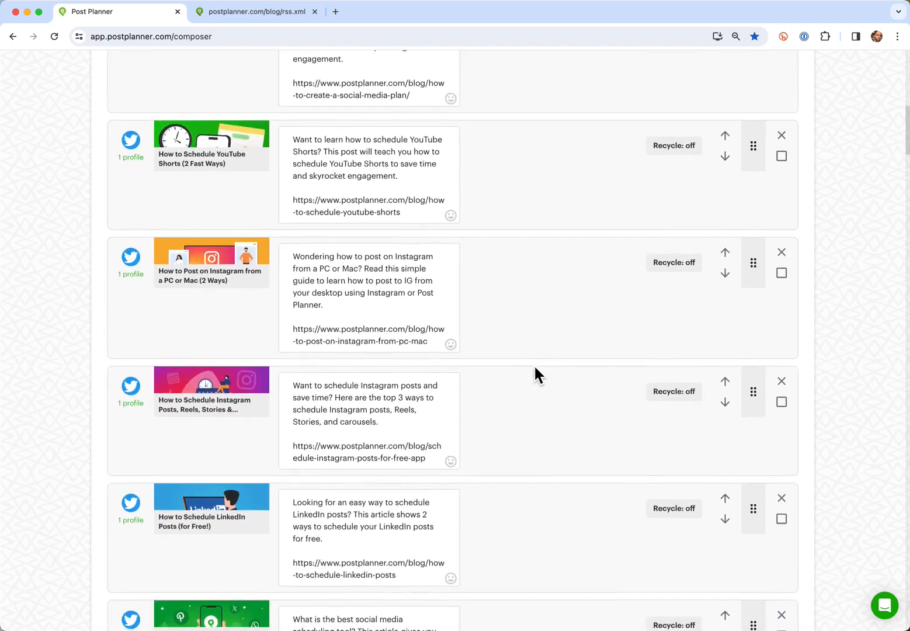
scroll(535, 367, "down", 20)
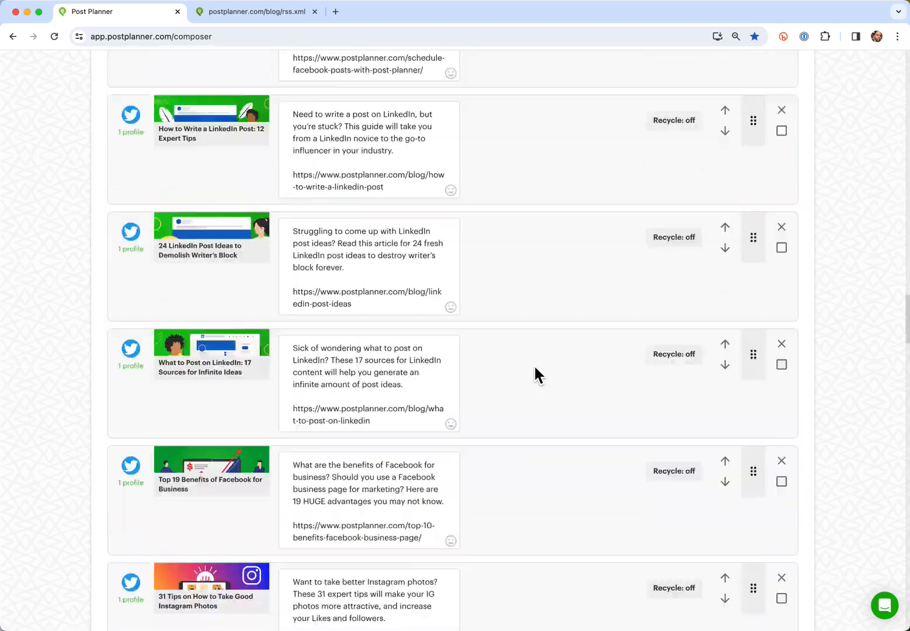
scroll(534, 374, "down", 20)
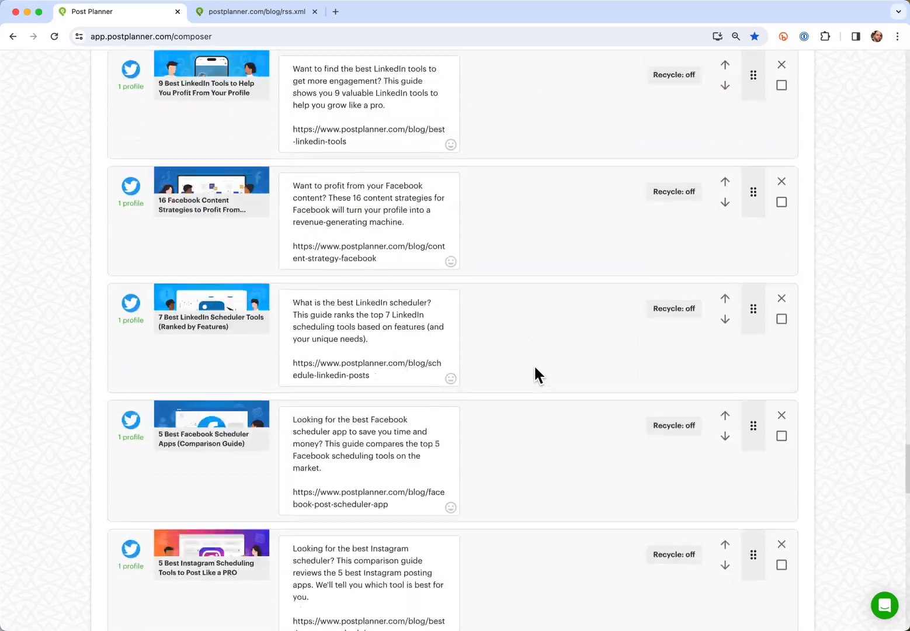
scroll(535, 373, "up", 20)
scroll(594, 381, "down", 1)
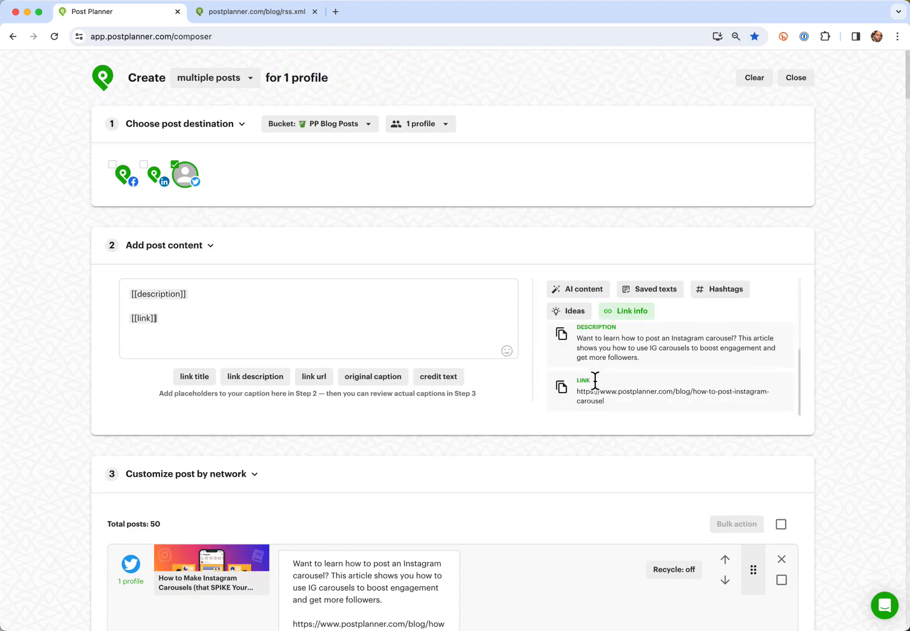
- Set the first Twitter article post to recycle forever and apply that setting to all posts
scroll(610, 440, "down", 4)
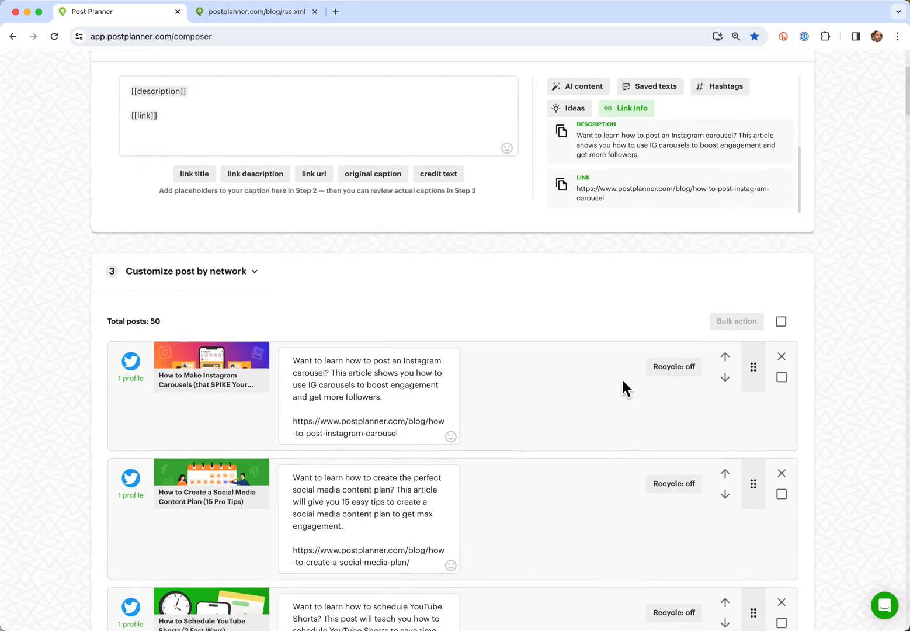
left_click(674, 370)
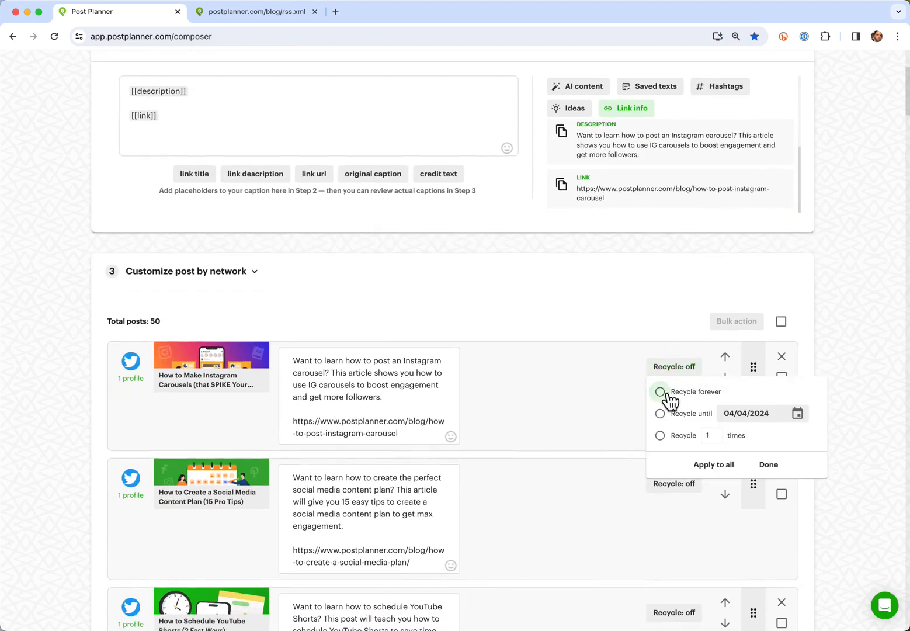
left_click(659, 389)
left_click(676, 371)
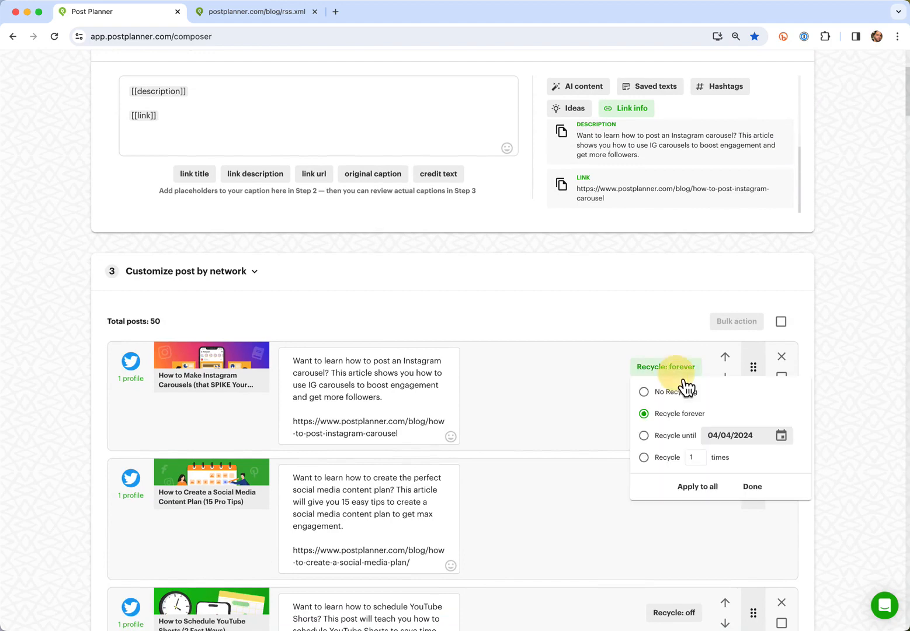
left_click(704, 491)
- Check the recycling setting on the Twitter posts and save all of them to the PP Blog Posts bucket
scroll(587, 329, "down", 3)
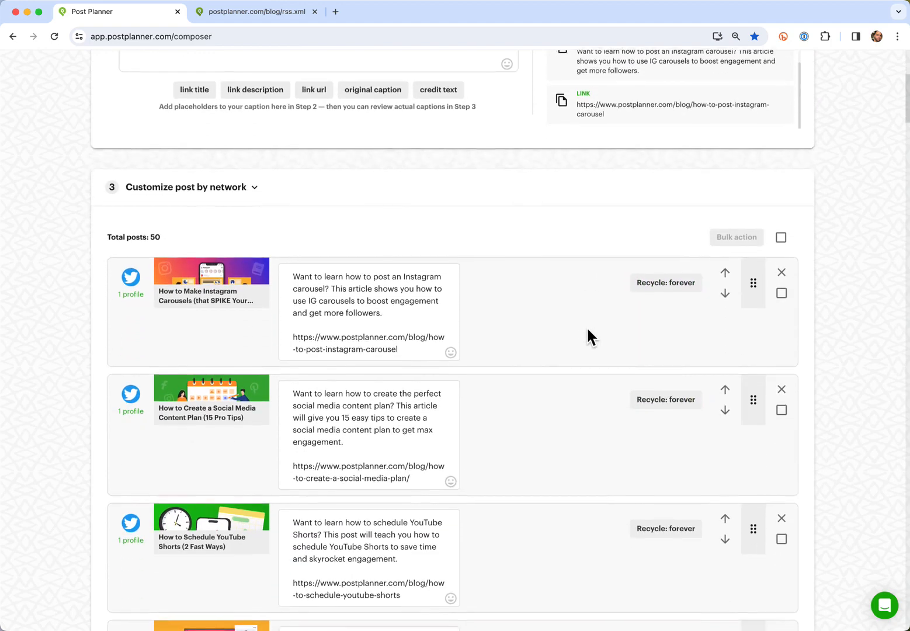
scroll(587, 330, "up", 1)
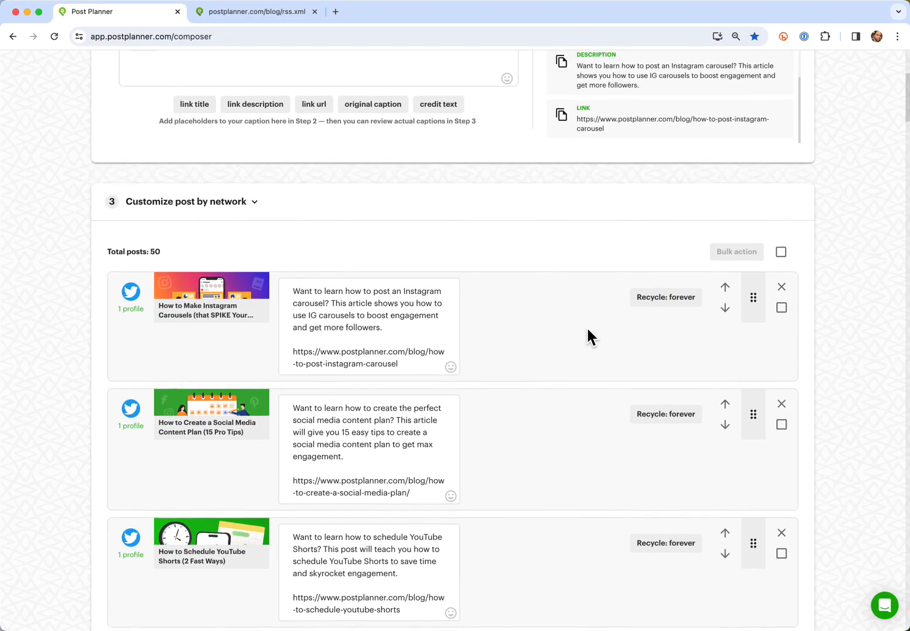
scroll(586, 326, "down", 20)
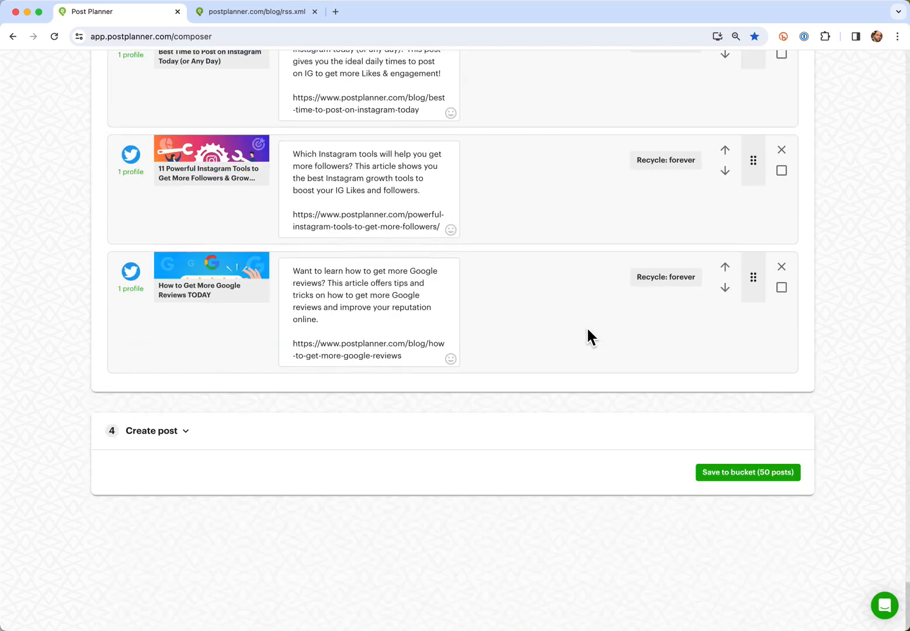
left_click(753, 480)
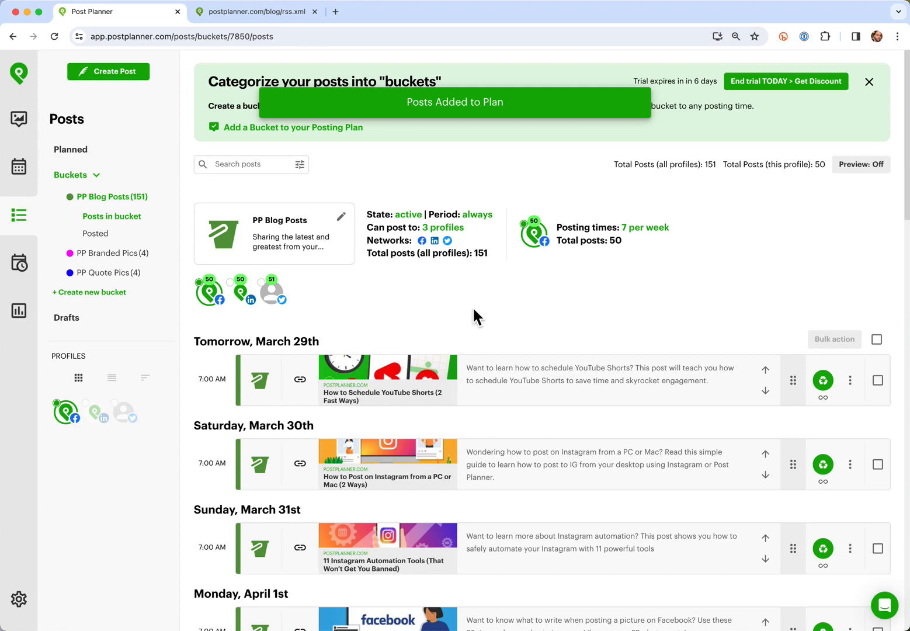
- Delete the "How to Get More Likes on Facebook (25 Pro Tips)" post from the Twitter queue and check that queue again
left_click(280, 298)
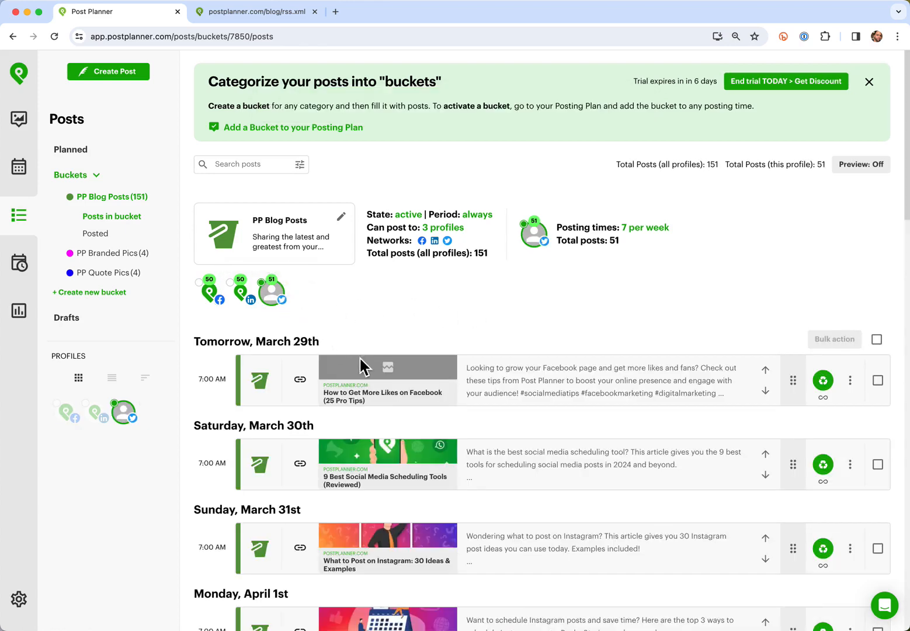
left_click(878, 381)
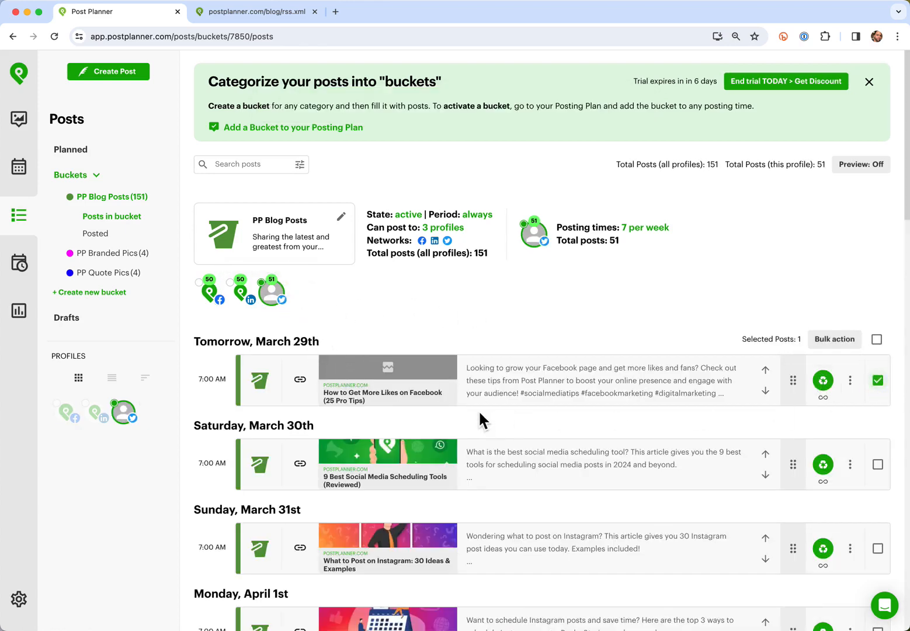
left_click(849, 344)
left_click(236, 299)
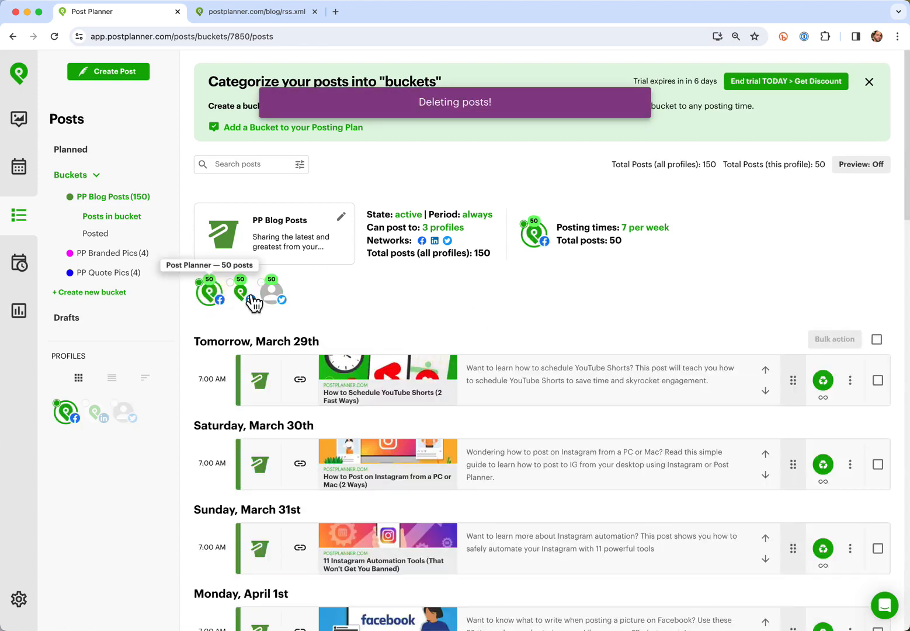
left_click(280, 301)
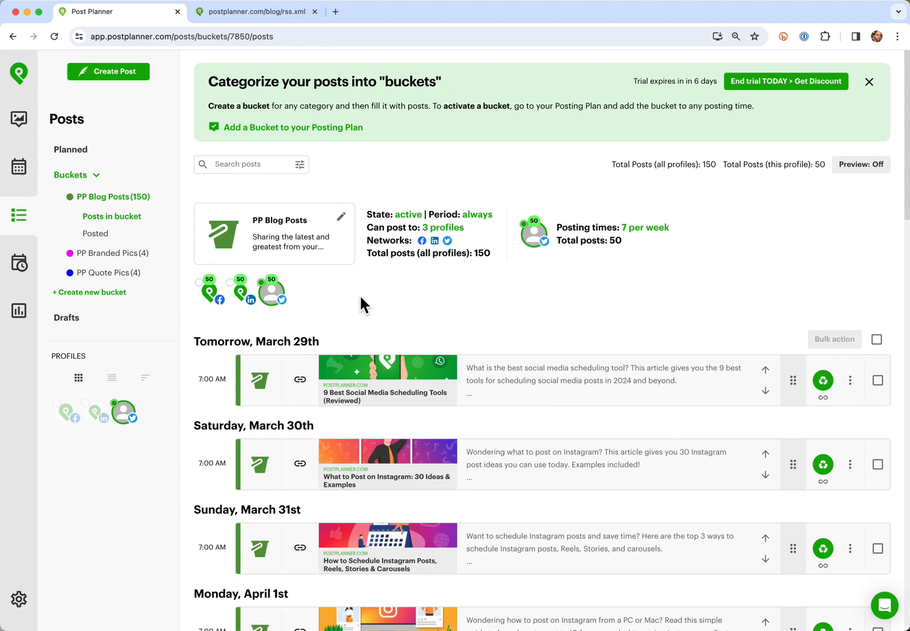
- Open the Quotes stream with 13 feeds in the content streams
left_click(27, 123)
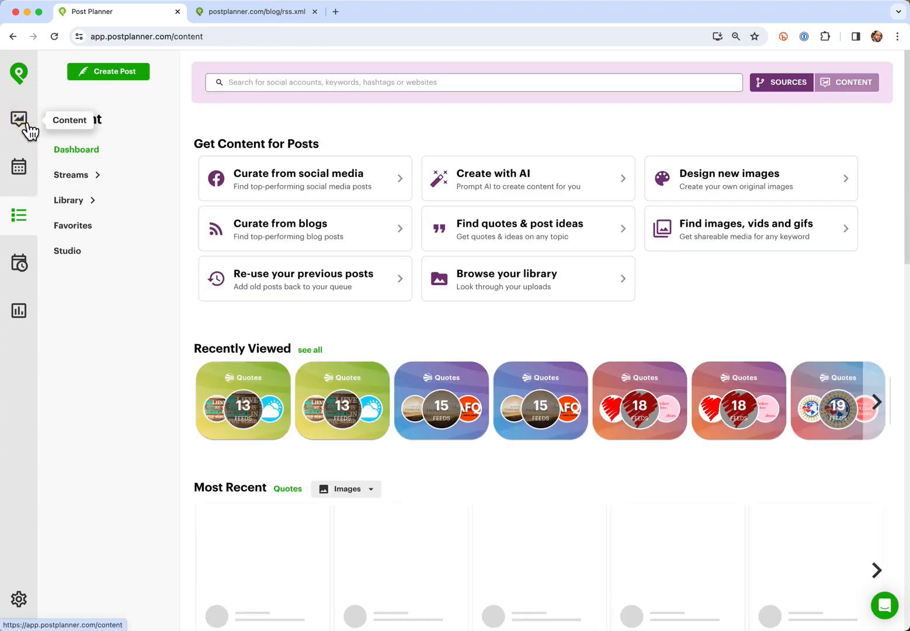
left_click(90, 182)
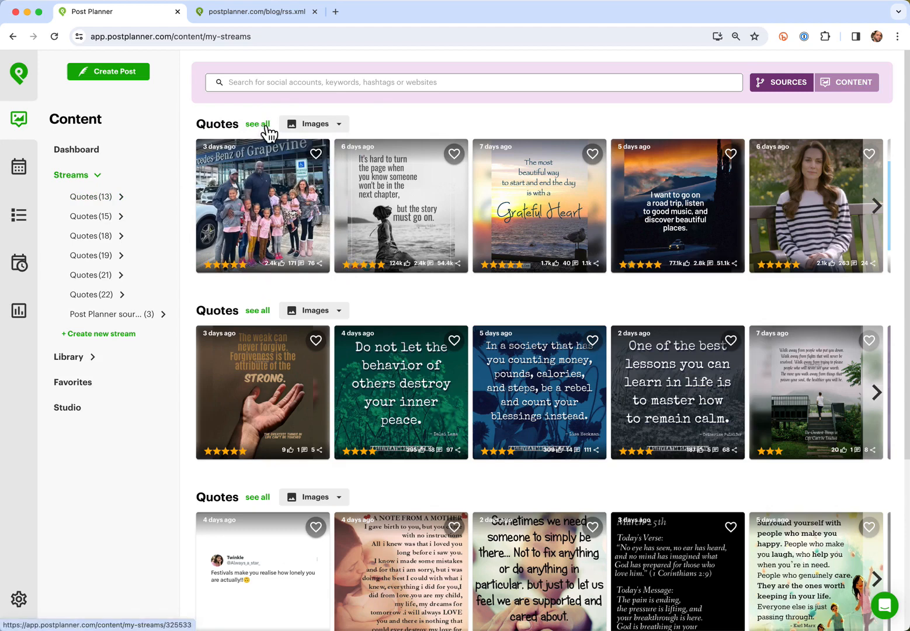
left_click(106, 200)
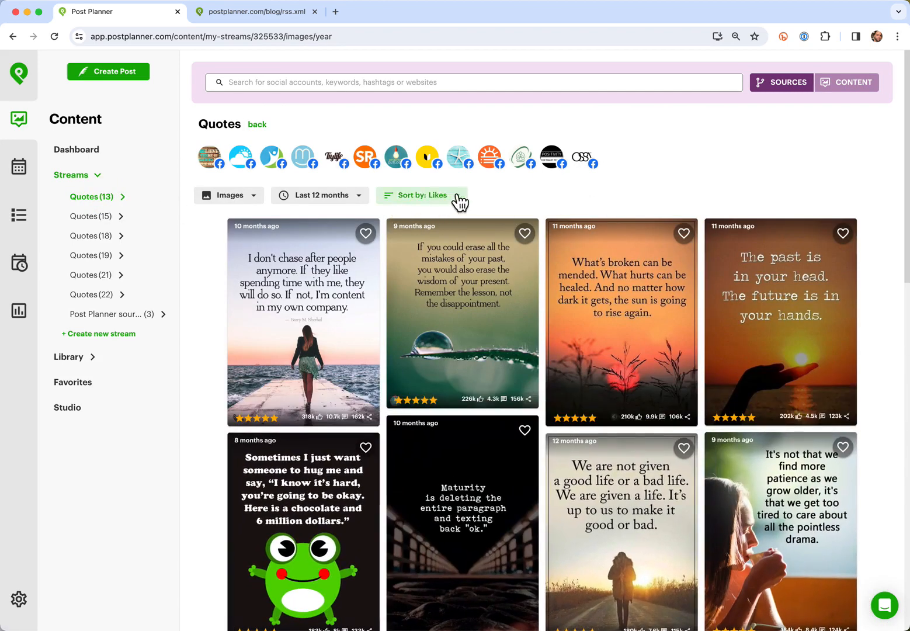
- Select the quote images starting "If you could erase all the mistakes", "What's broken can be mended" and "The past is in your head"
mouse_move(361, 301)
mouse_move(457, 331)
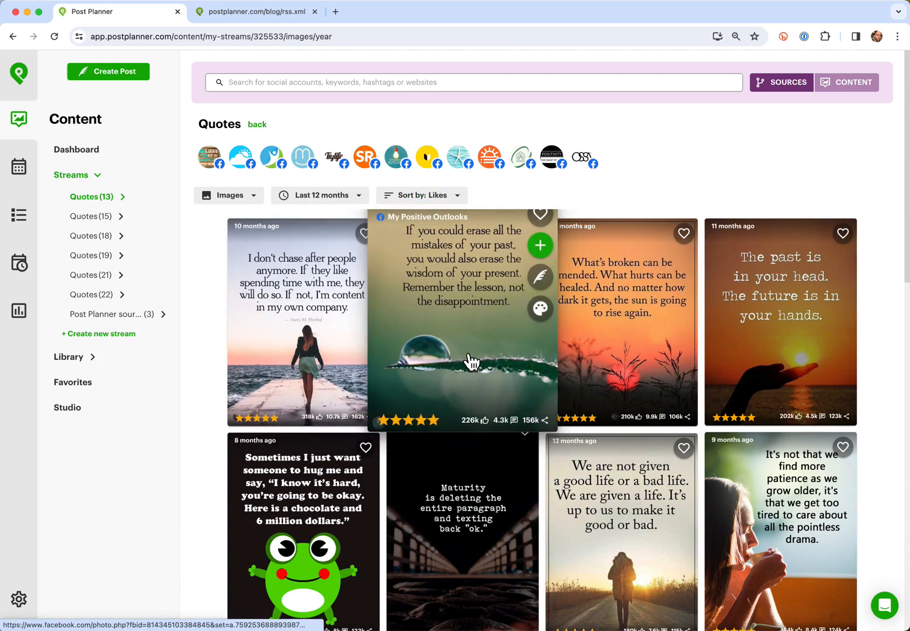
left_click(540, 245)
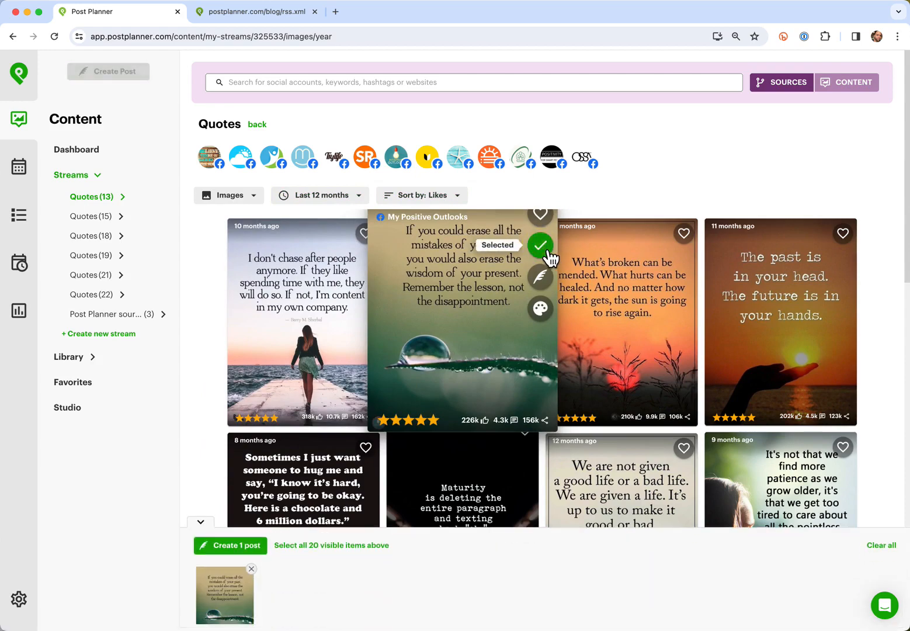
left_click(695, 246)
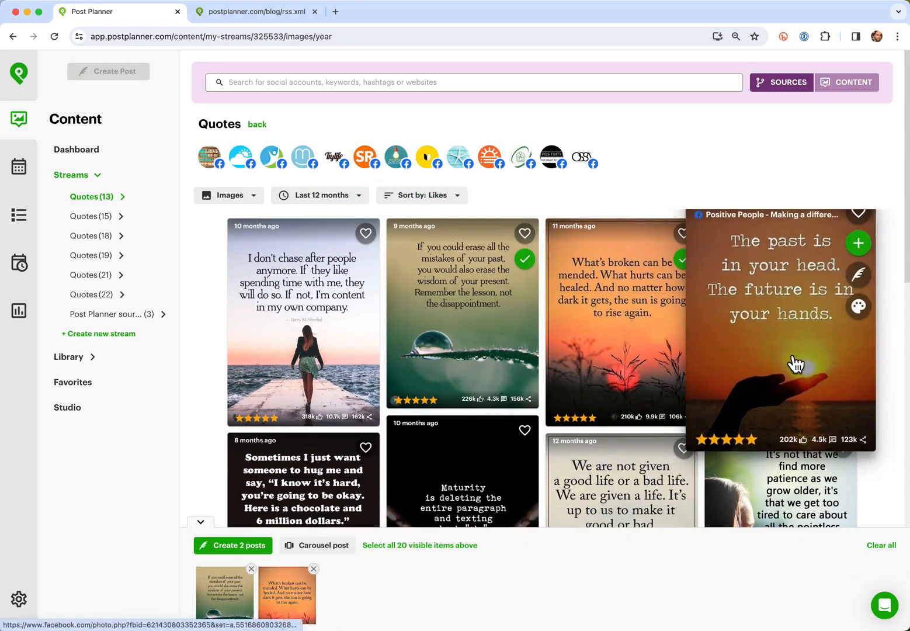
left_click(854, 247)
- Add the quotes starting "Maturity is deleting", "One day you will realize" and "Today, I refuse to stress myself" to the selection
scroll(602, 338, "down", 3)
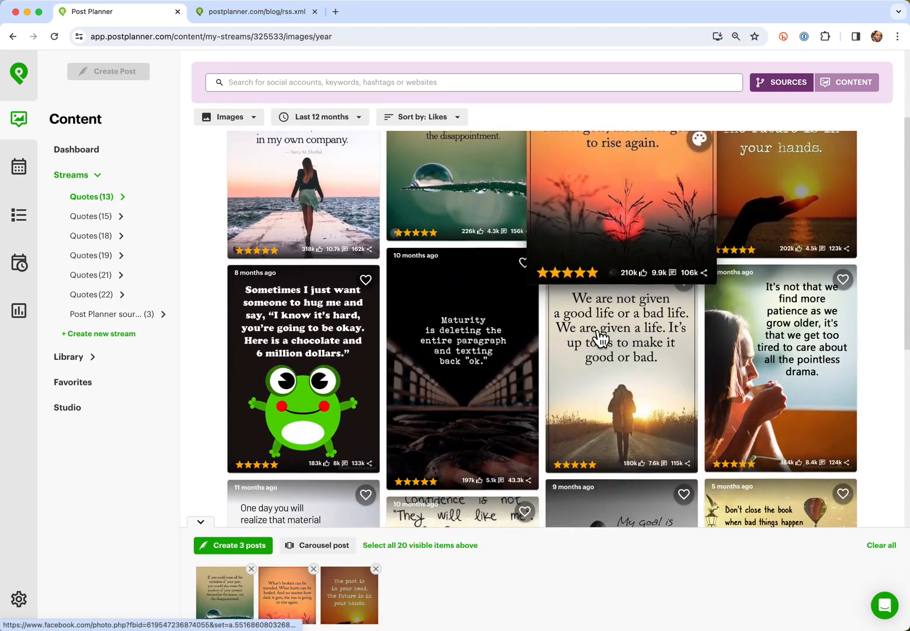
scroll(462, 434, "down", 1)
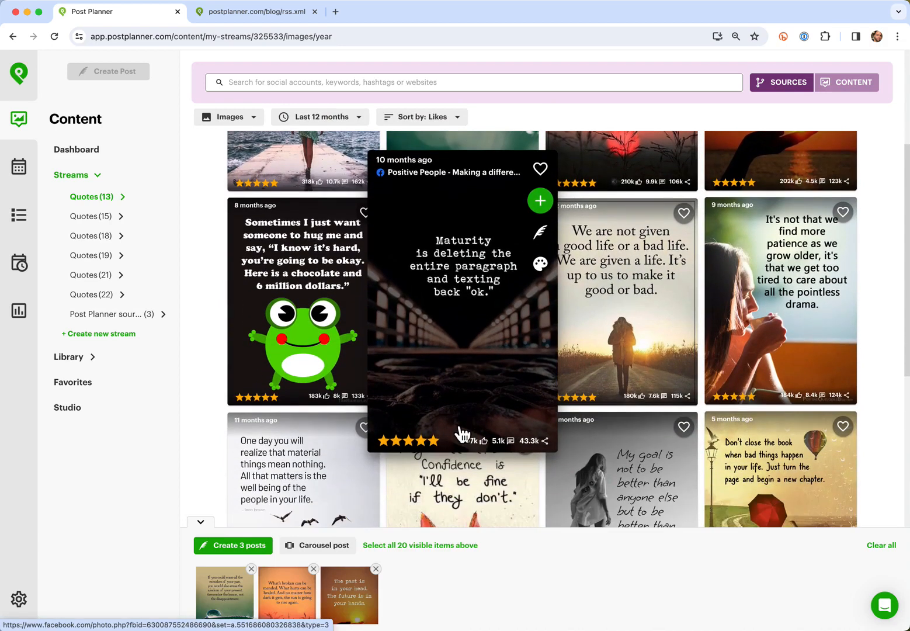
left_click(541, 201)
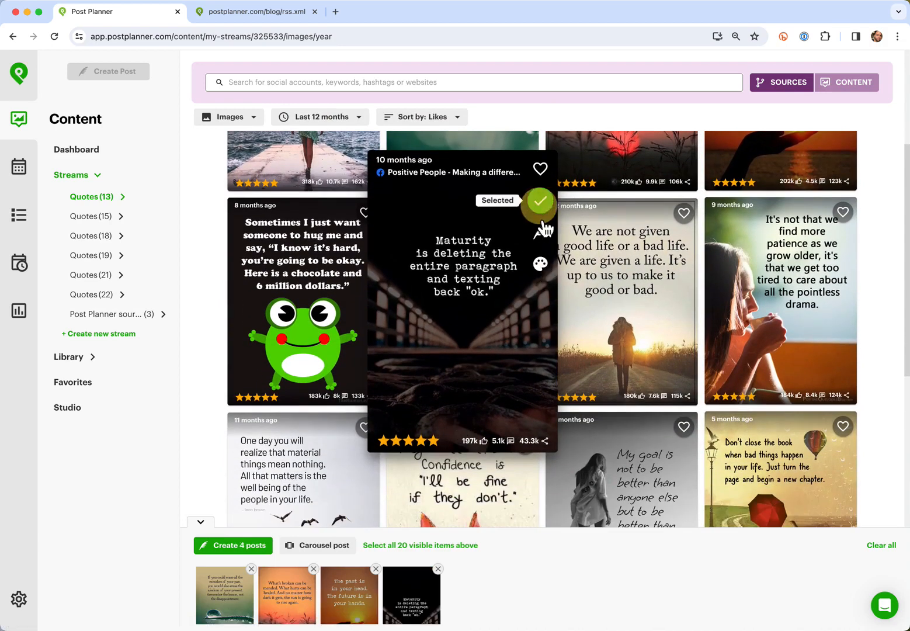
scroll(577, 371, "down", 9)
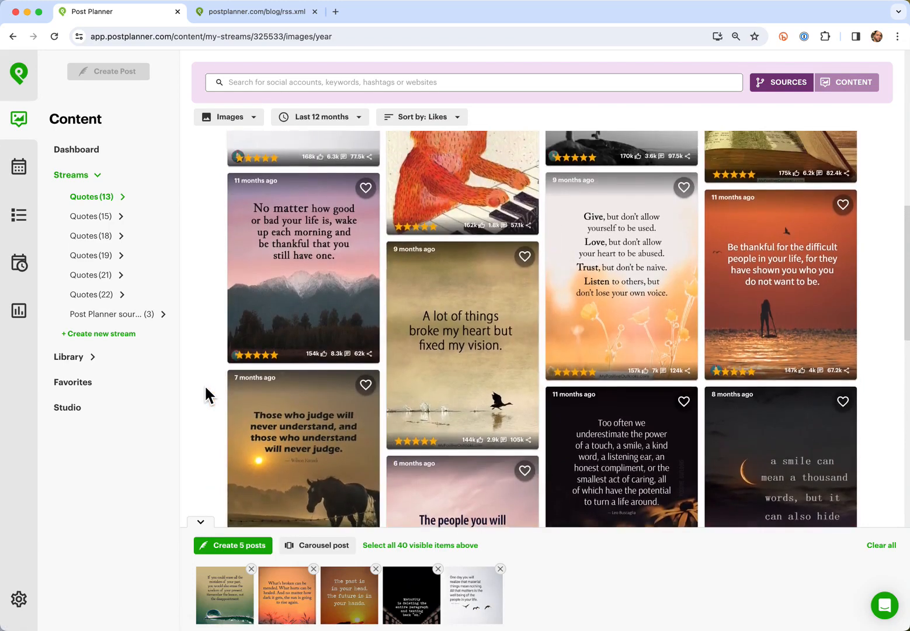
scroll(205, 387, "down", 3)
scroll(205, 384, "down", 3)
left_click(541, 326)
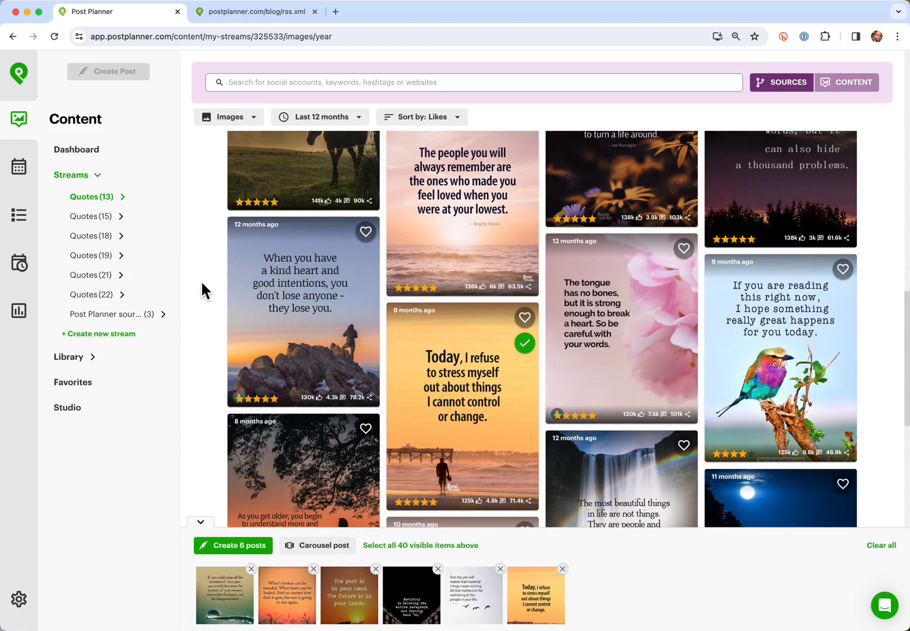
- From the Quotes stream with 15 feeds, select the "She quietly removed herself" and "My favorite childhood memory is having energy" images
left_click(103, 219)
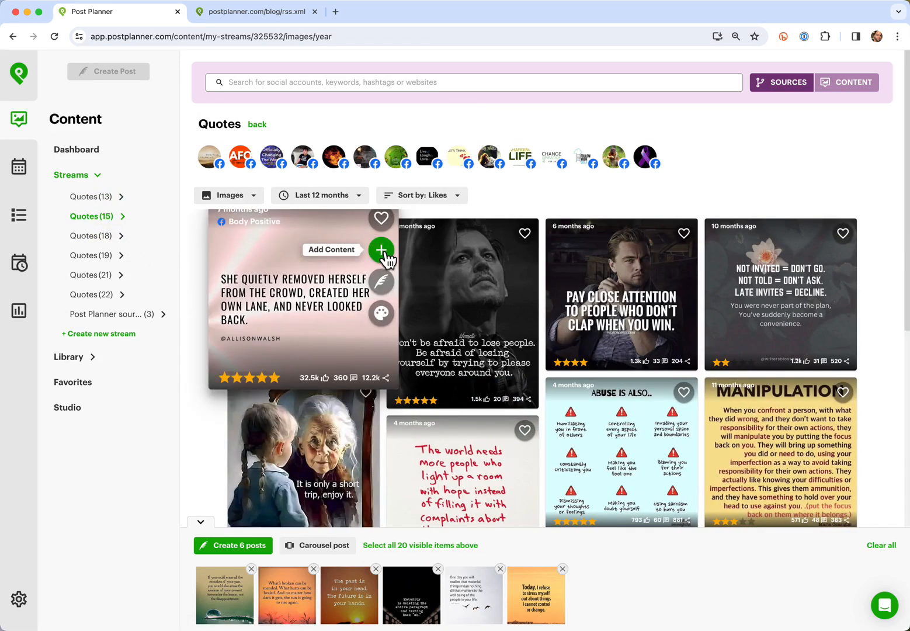
left_click(381, 251)
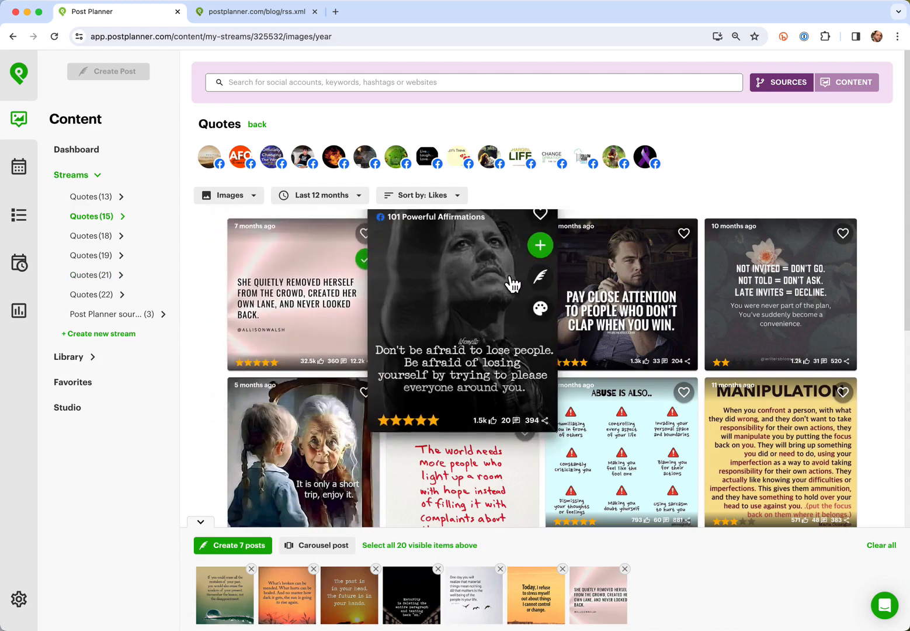
scroll(204, 301, "down", 5)
mouse_move(260, 326)
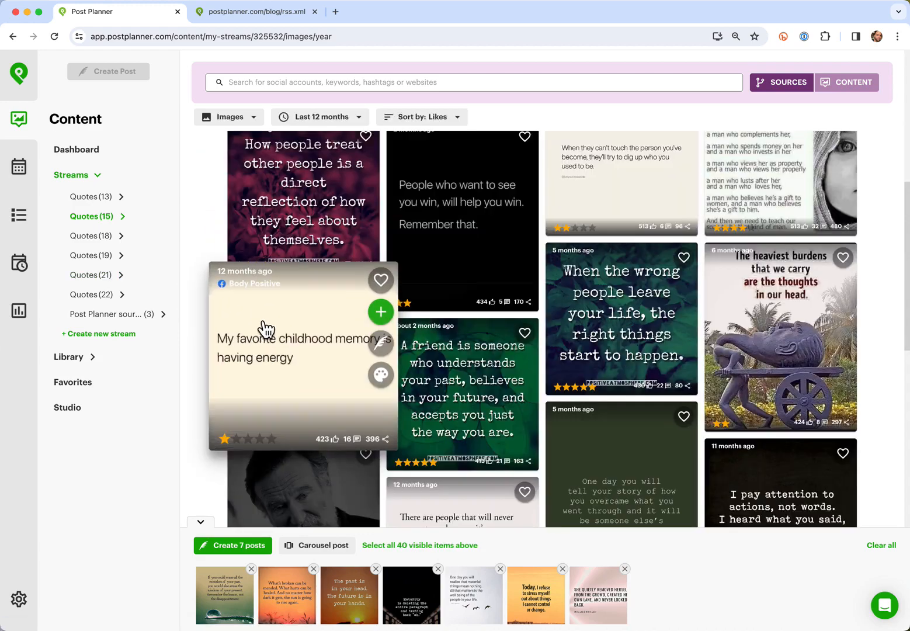
left_click(381, 312)
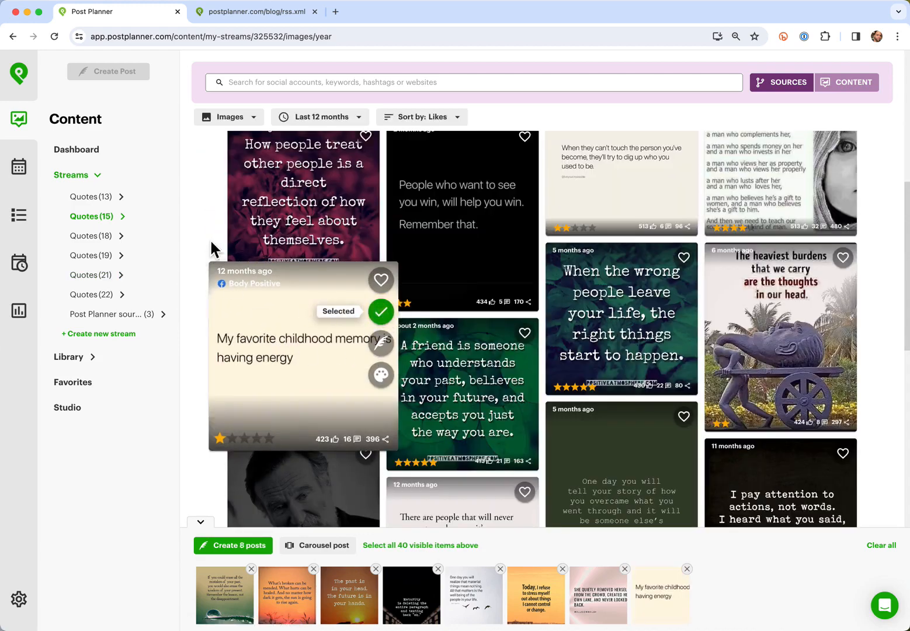
- From the Quotes stream with 18 feeds, select "Welcome to adulthood" and the first "The fact that I procrastinate" quote
left_click(108, 244)
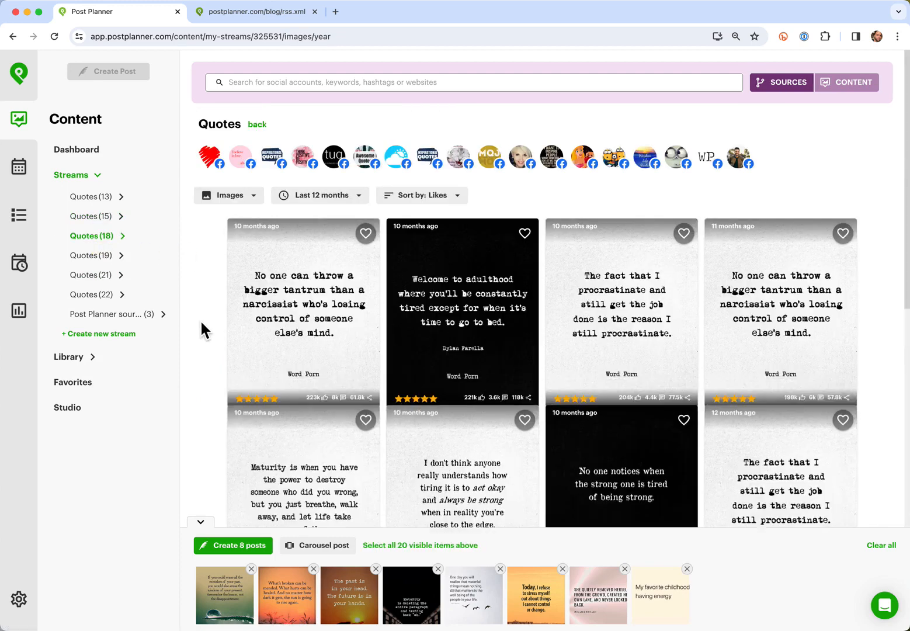
mouse_move(491, 315)
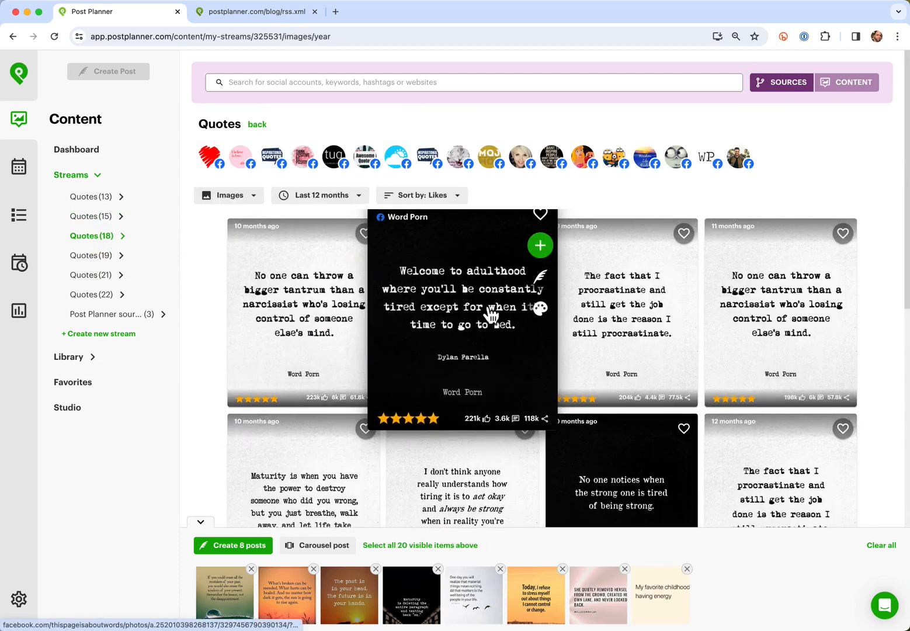
left_click(537, 250)
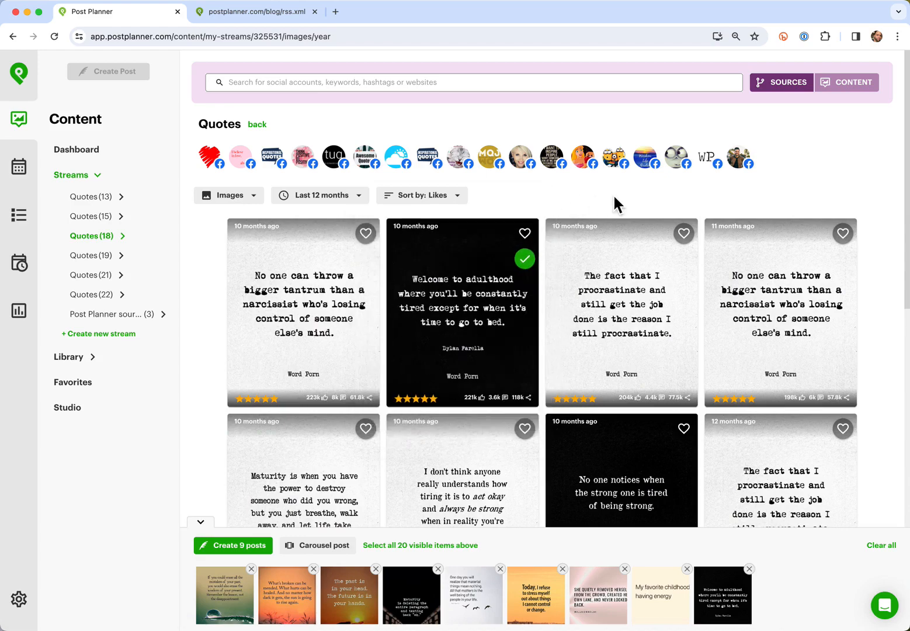
mouse_move(650, 270)
left_click(700, 247)
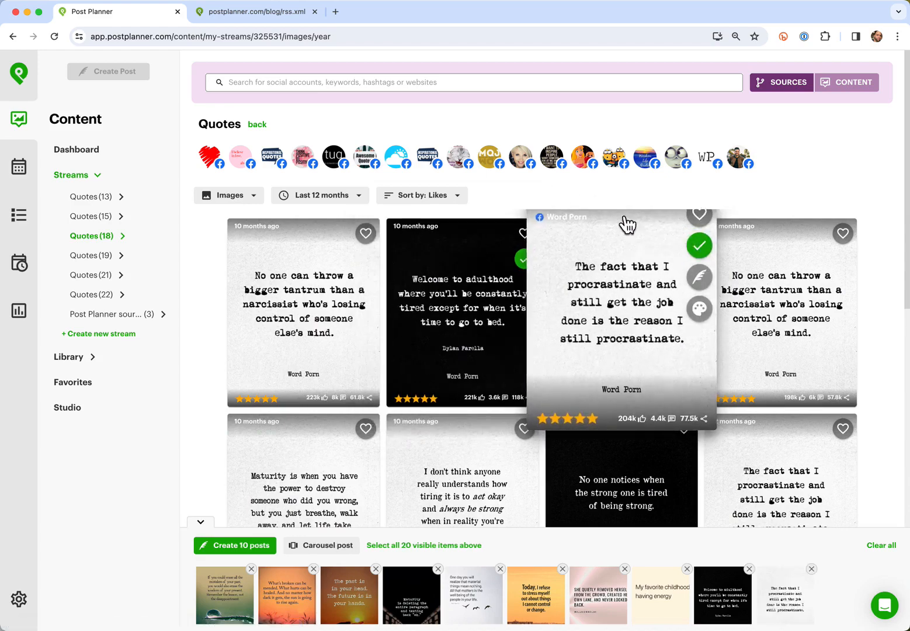
- From the Quotes stream with 19 feeds, select "Strong women never give up", "We forget that waking up each day" and "Be who you are"
left_click(111, 258)
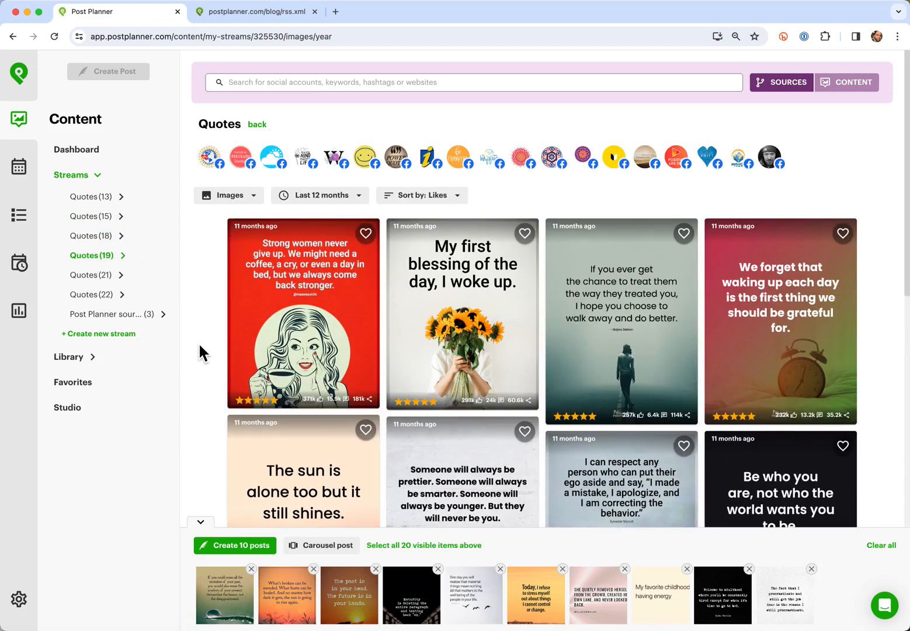
mouse_move(325, 278)
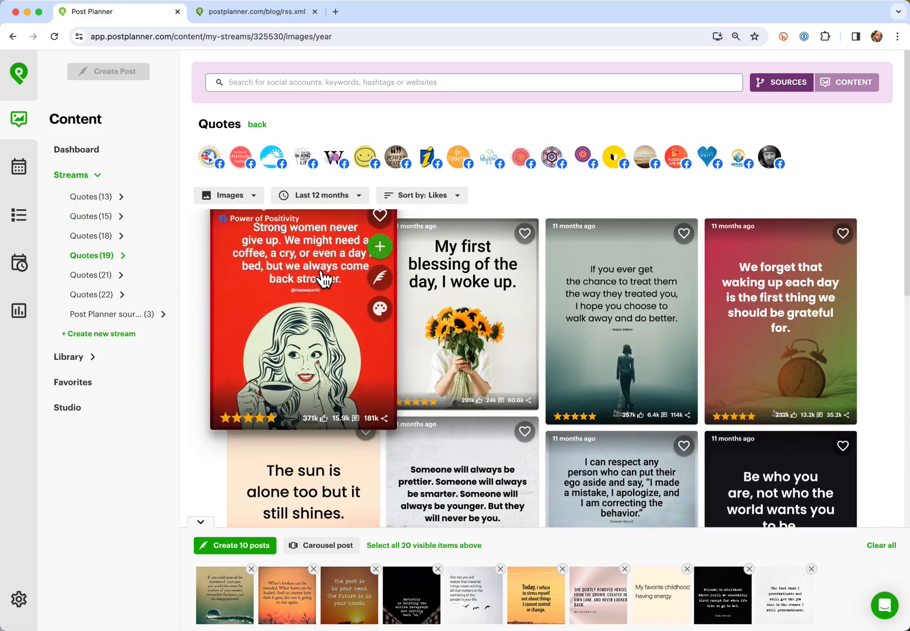
left_click(383, 247)
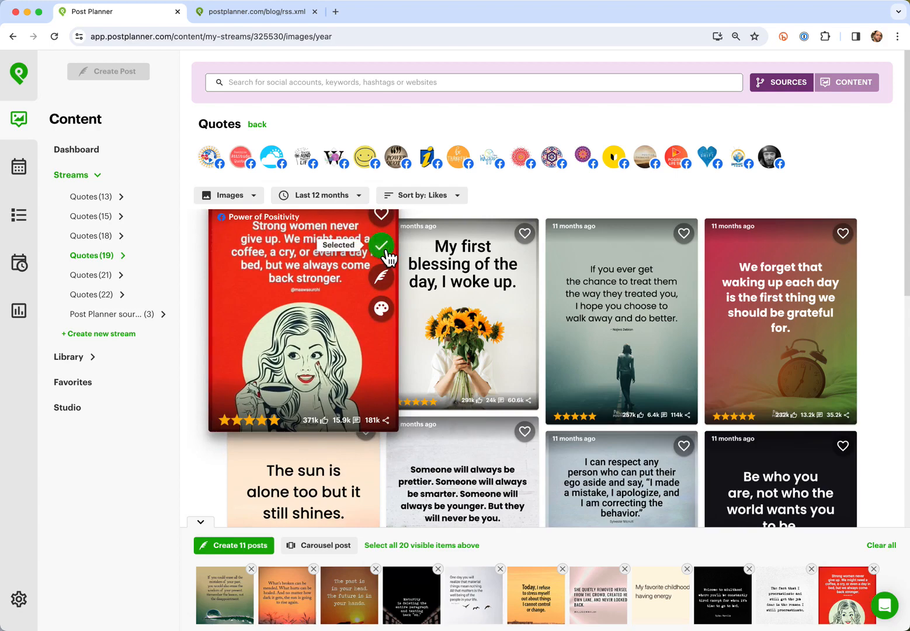
scroll(494, 309, "down", 2)
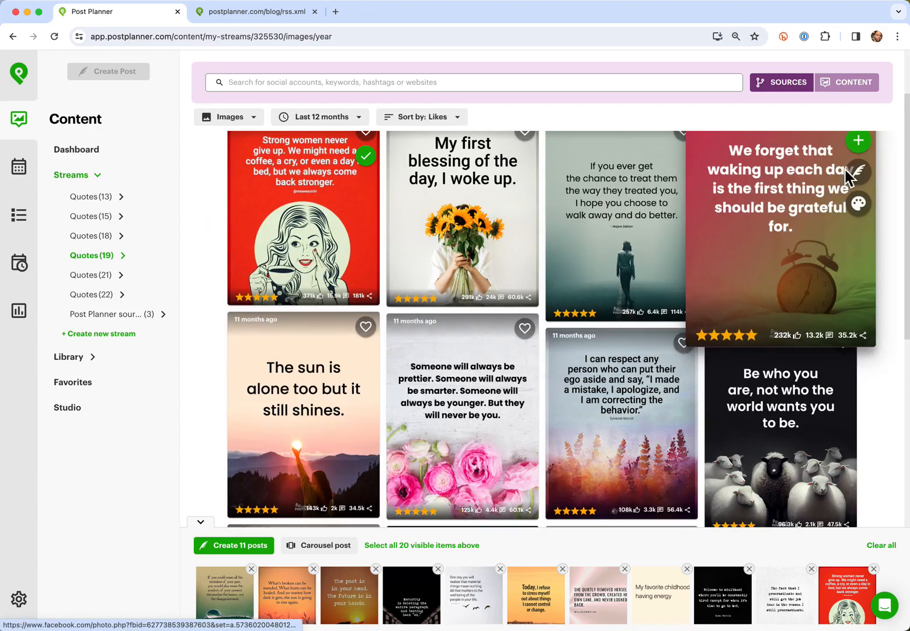
left_click(858, 141)
scroll(858, 143, "down", 3)
left_click(858, 194)
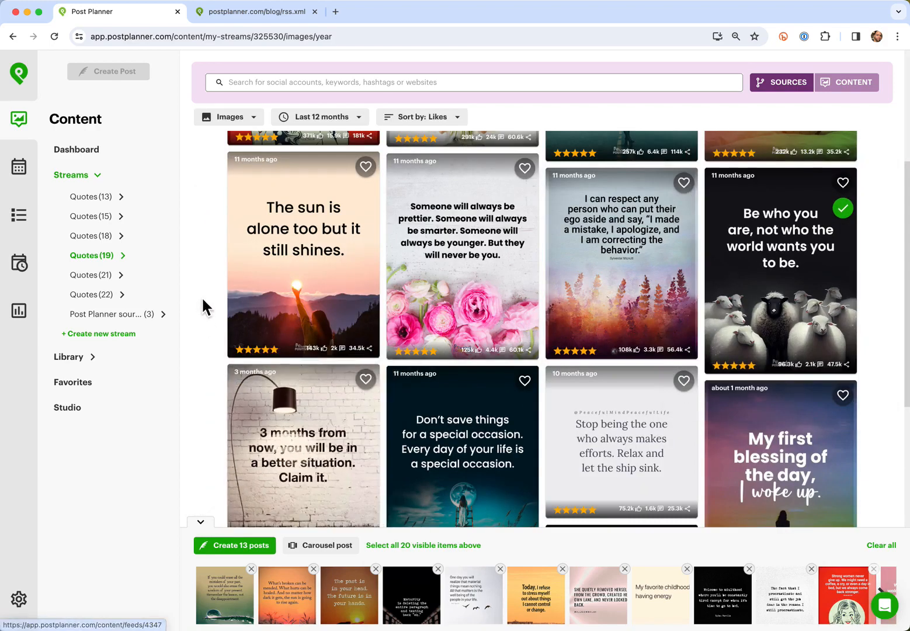
- Add the "3 months from now, you will be in a better situation" and "Always stay humble and kind" quotes to the selection
left_click(380, 392)
scroll(238, 339, "down", 3)
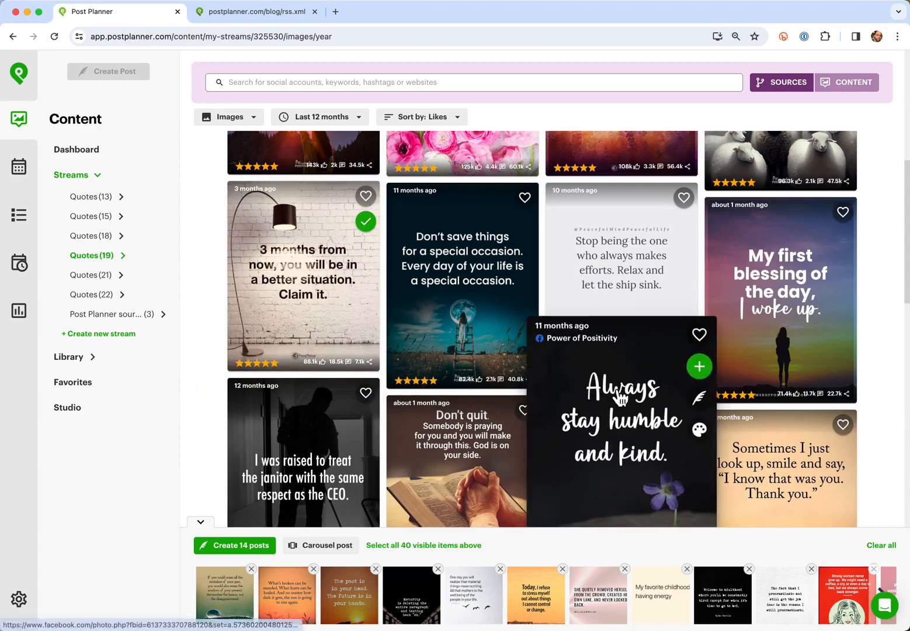
left_click(699, 367)
scroll(211, 376, "down", 4)
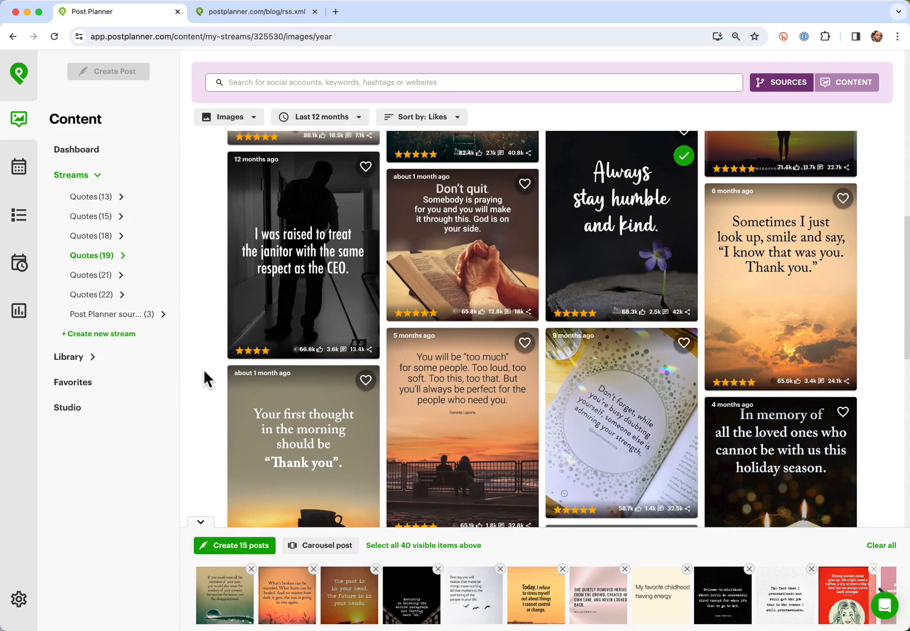
- From the Quotes stream with 21 feeds, select "Sometimes, what you're looking for" and "Rock bottom has built more champions"
left_click(102, 275)
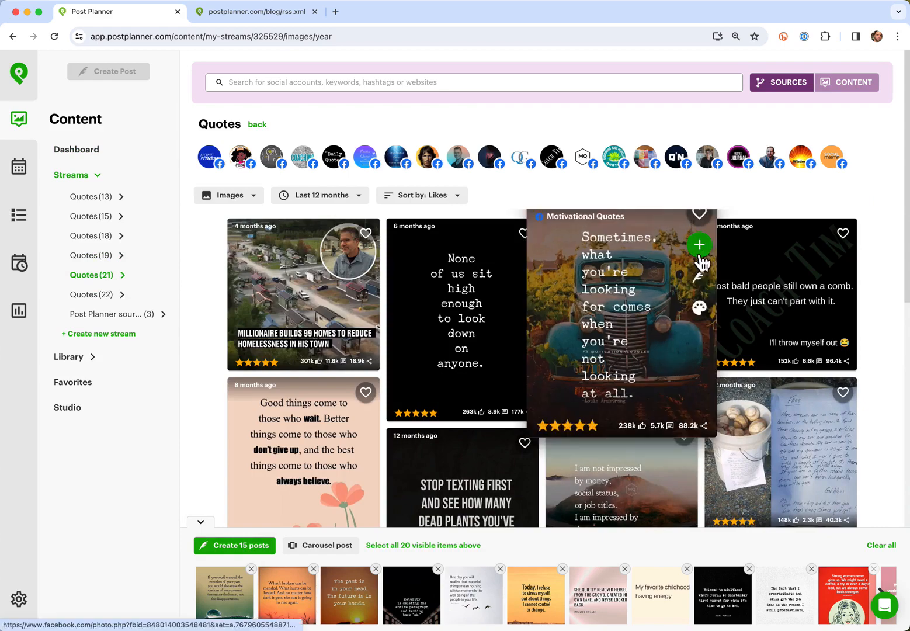
left_click(700, 259)
scroll(206, 327, "down", 4)
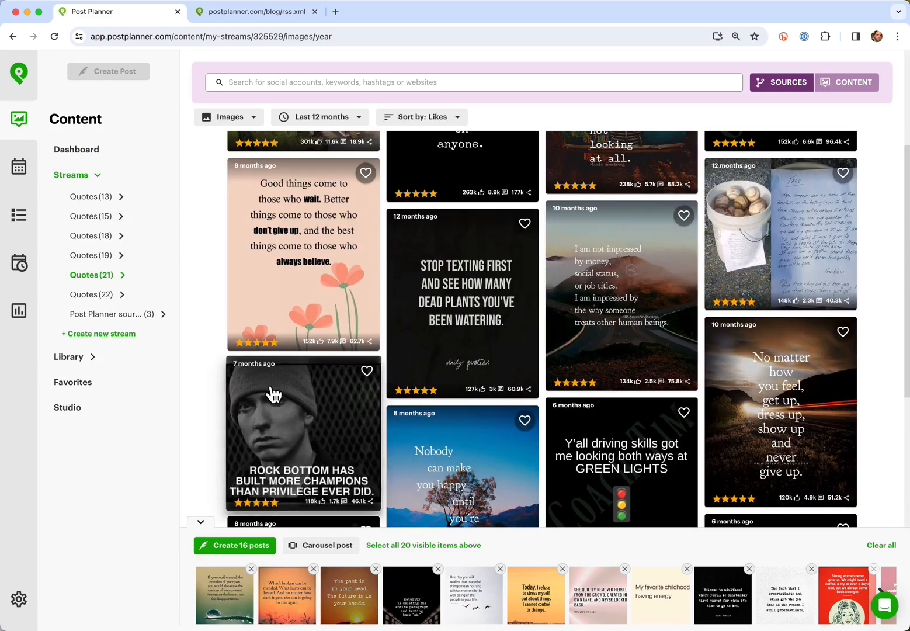
left_click(381, 390)
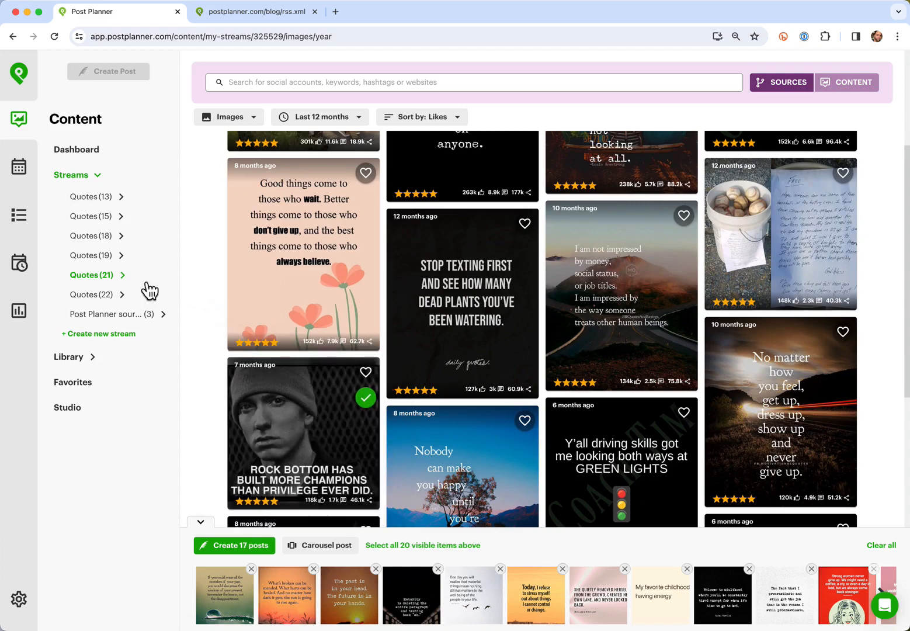
- From the Quotes stream with 22 feeds, select "If you are 13, 14, 15, 16 years old" and "Dance like no one is watching"
left_click(97, 296)
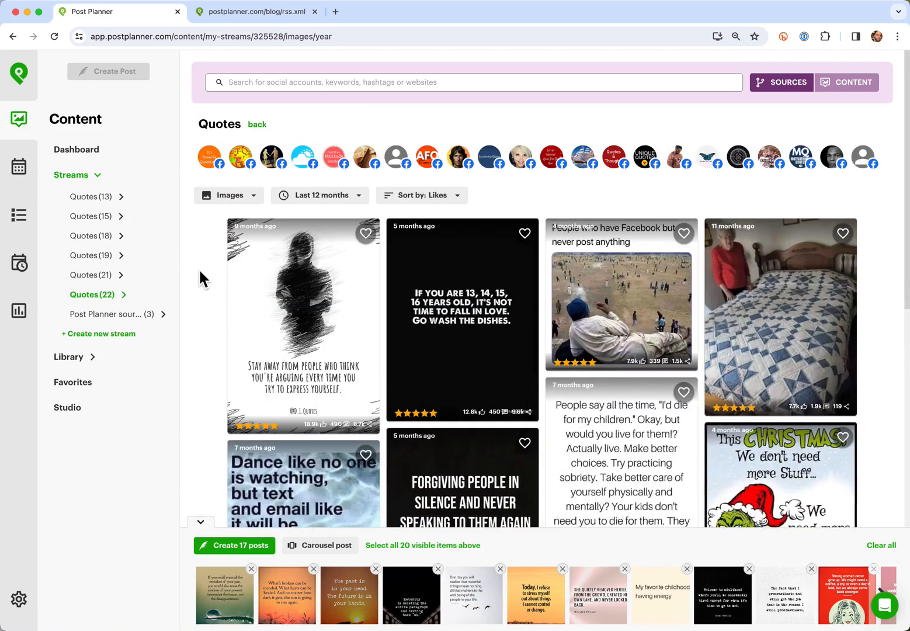
scroll(455, 245, "down", 2)
left_click(540, 165)
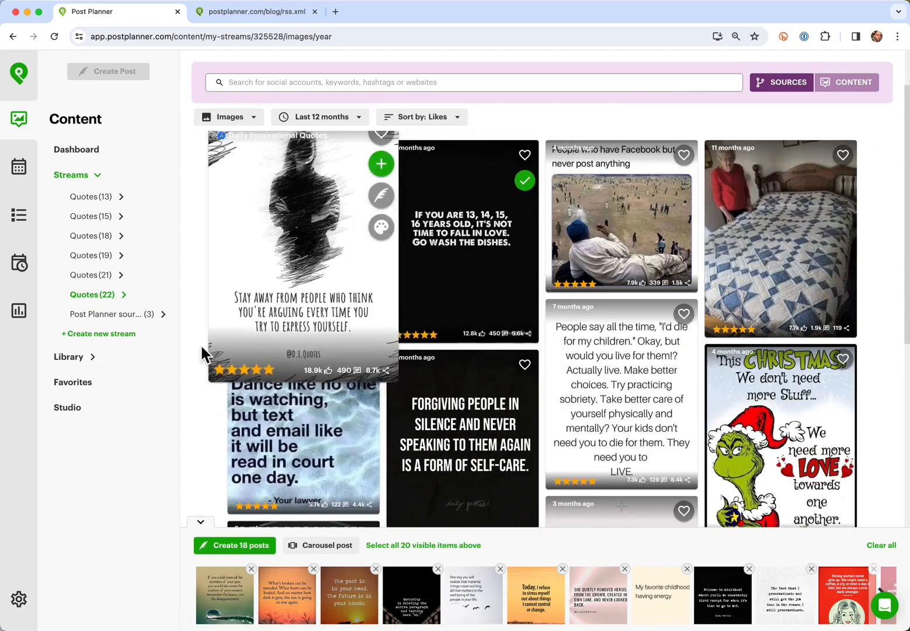
scroll(193, 335, "down", 3)
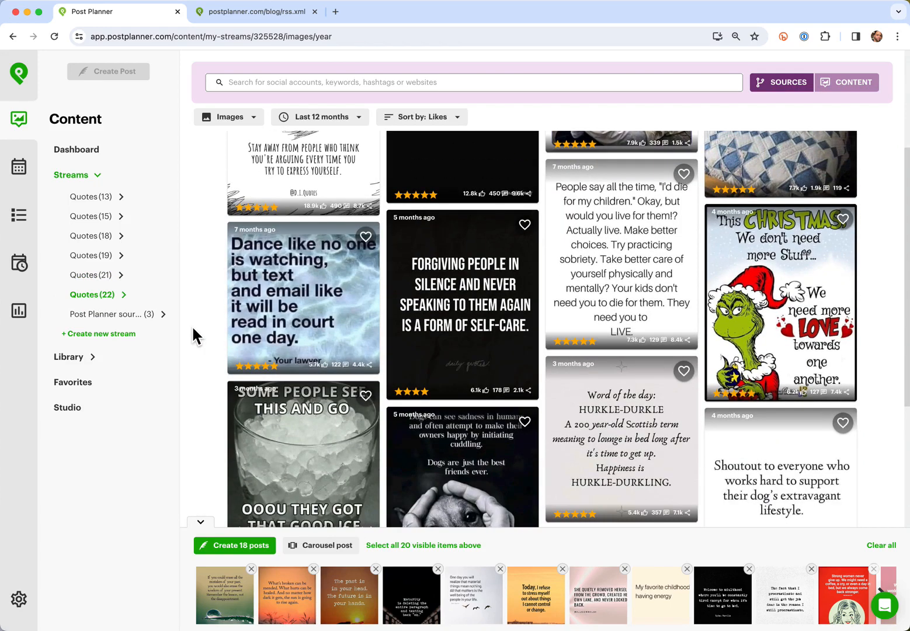
left_click(380, 253)
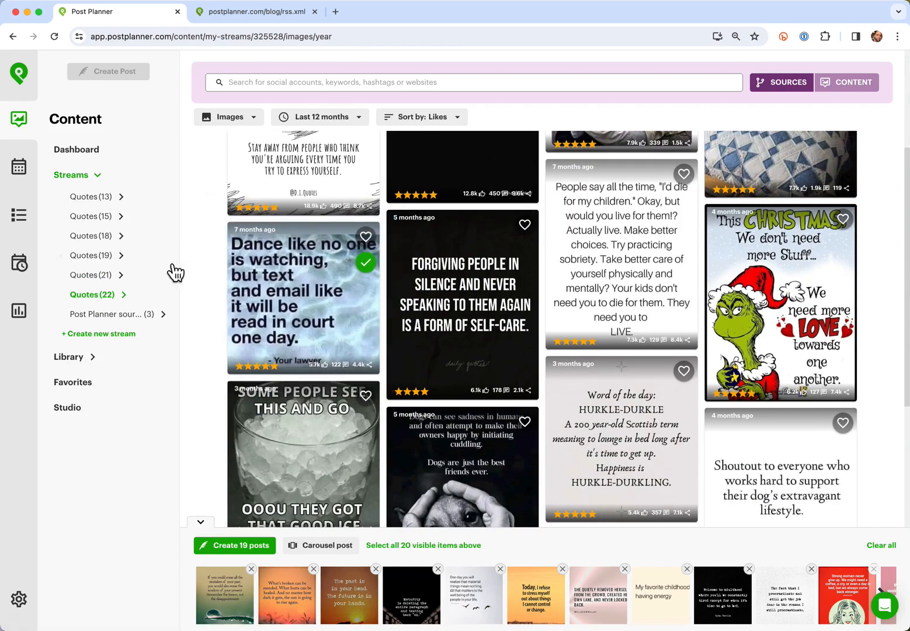
- Add the "When I was young" quote to the selection and create posts from all 20 selected images
scroll(207, 281, "down", 7)
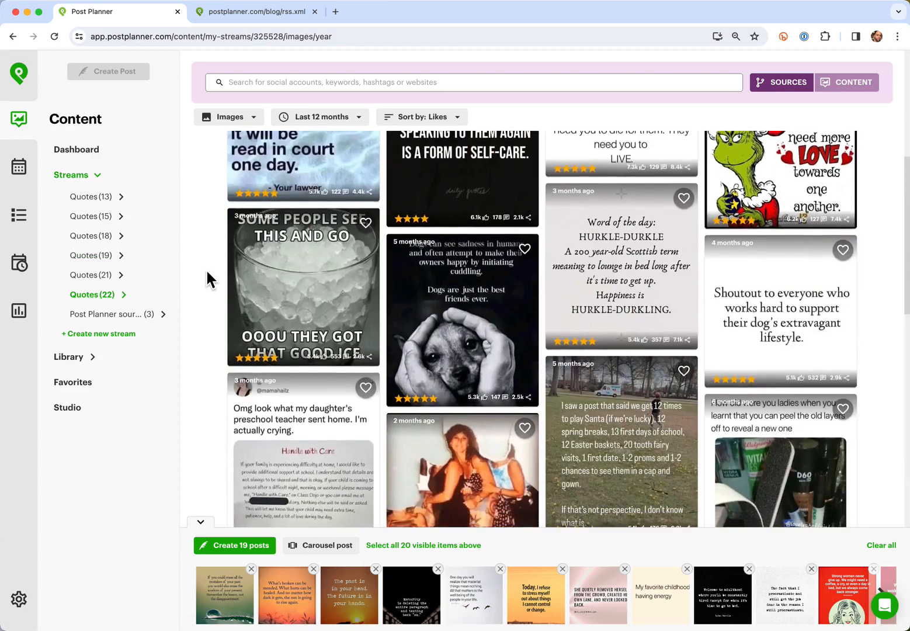
scroll(207, 281, "down", 2)
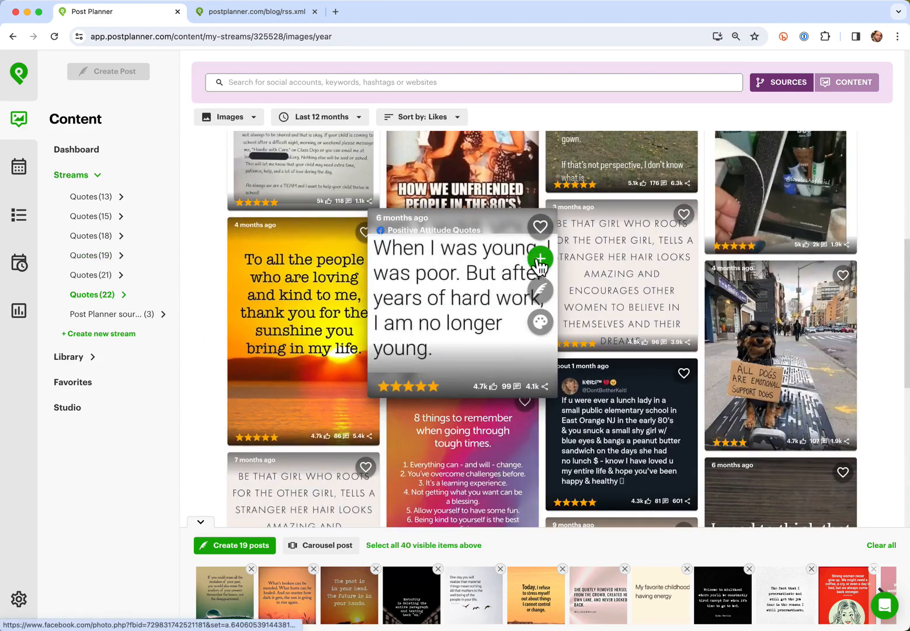
left_click(541, 257)
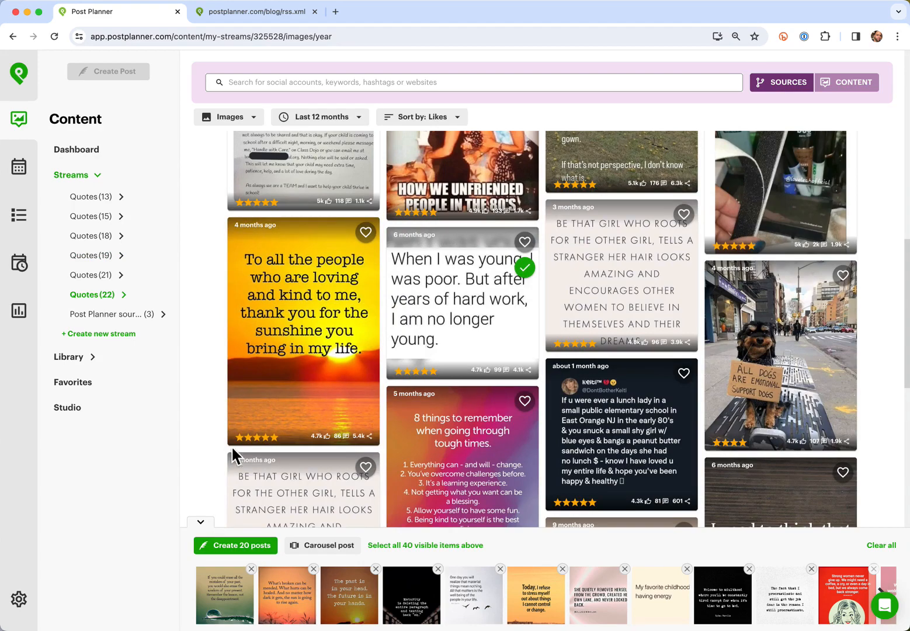
scroll(203, 392, "down", 2)
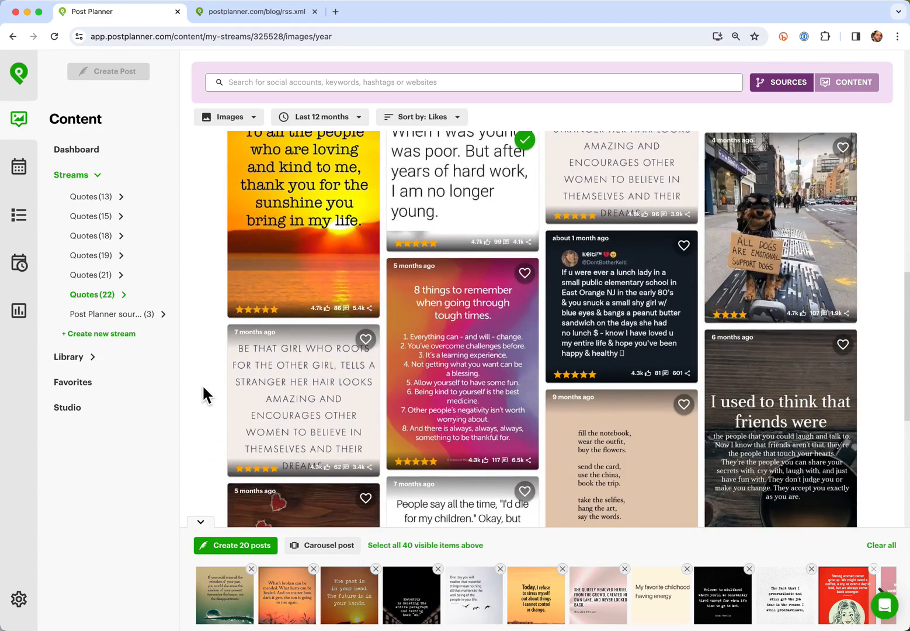
left_click(245, 548)
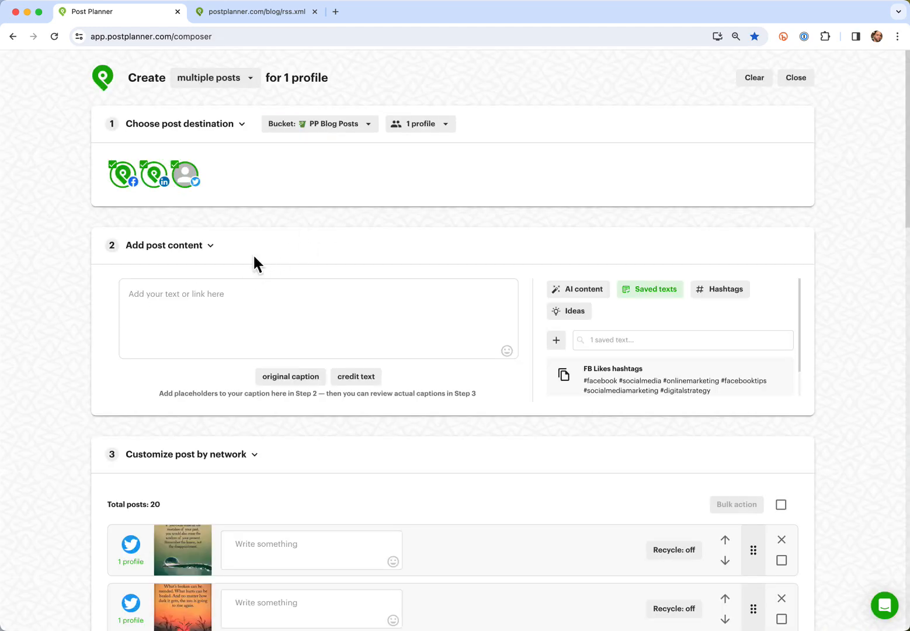
- Set the destination of the new quote posts to the PP Quote Pics bucket
scroll(226, 396, "down", 4)
scroll(225, 396, "up", 4)
left_click(331, 134)
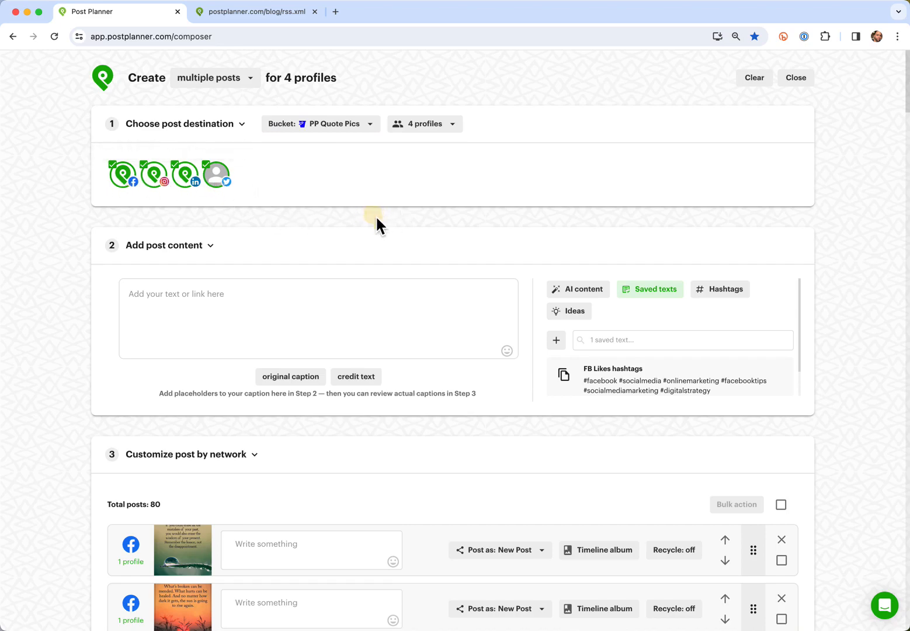
- Generate hashtag suggestions for the keywords "inspiring content to pick you up"
scroll(378, 225, "down", 3)
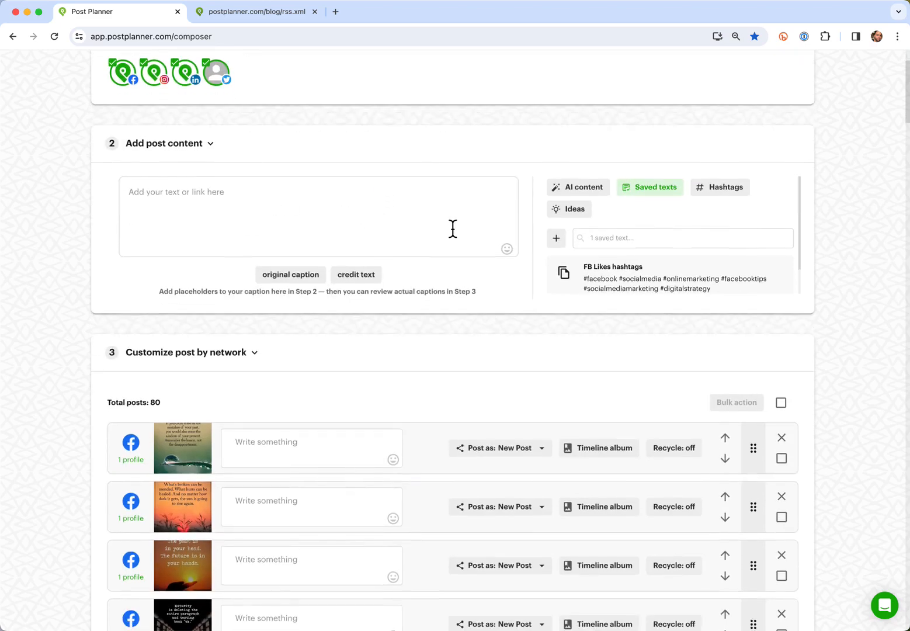
left_click(731, 201)
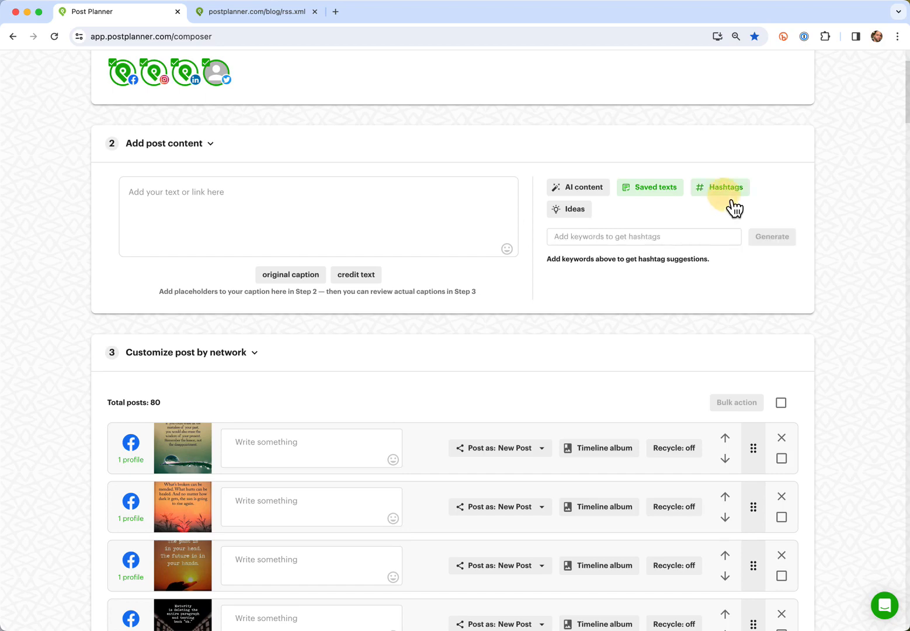
left_click(635, 237)
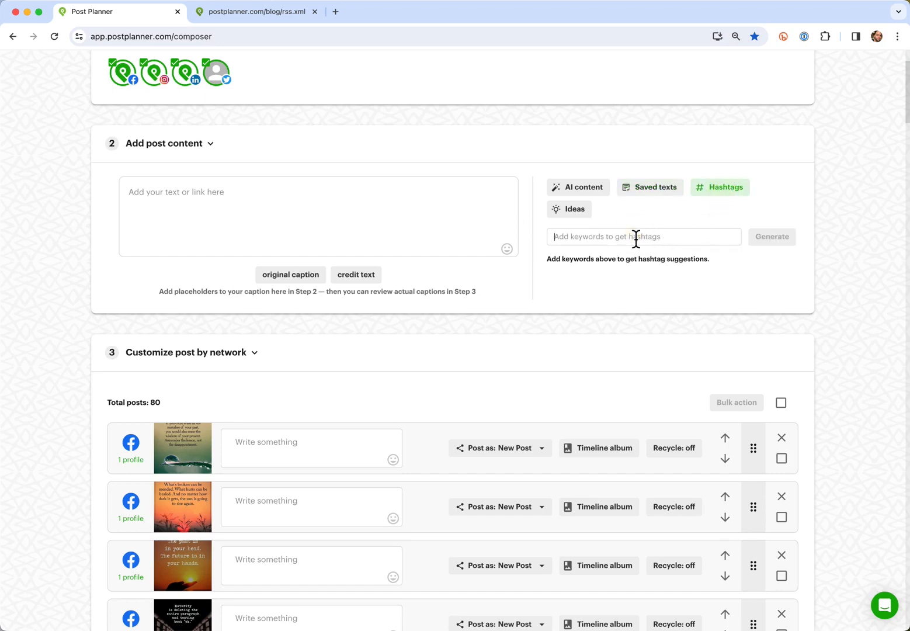
type("inspiring content to pick you up")
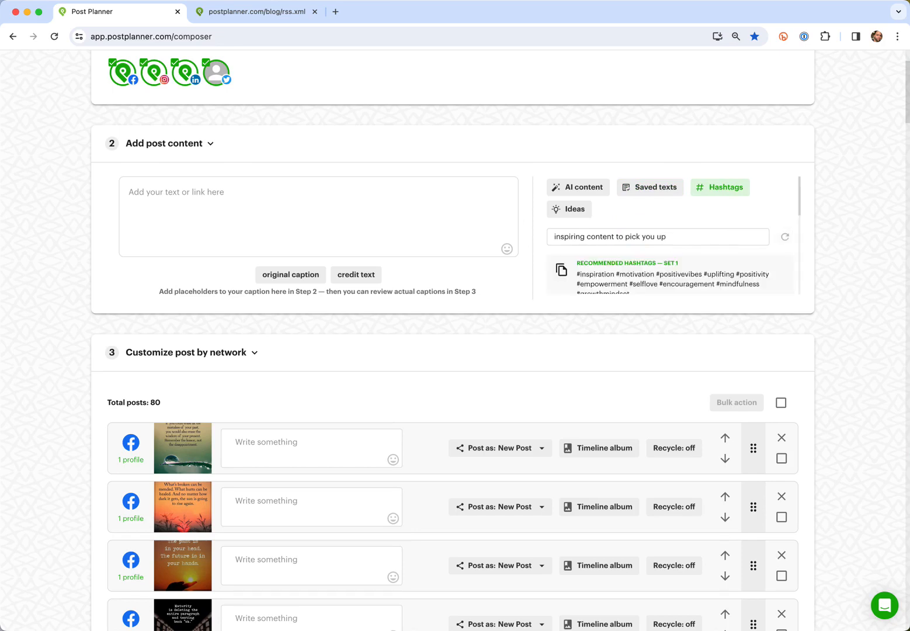
- Use the first recommended hashtag set as the caption for all posts and save them to the bucket
scroll(682, 271, "down", 1)
scroll(681, 272, "up", 1)
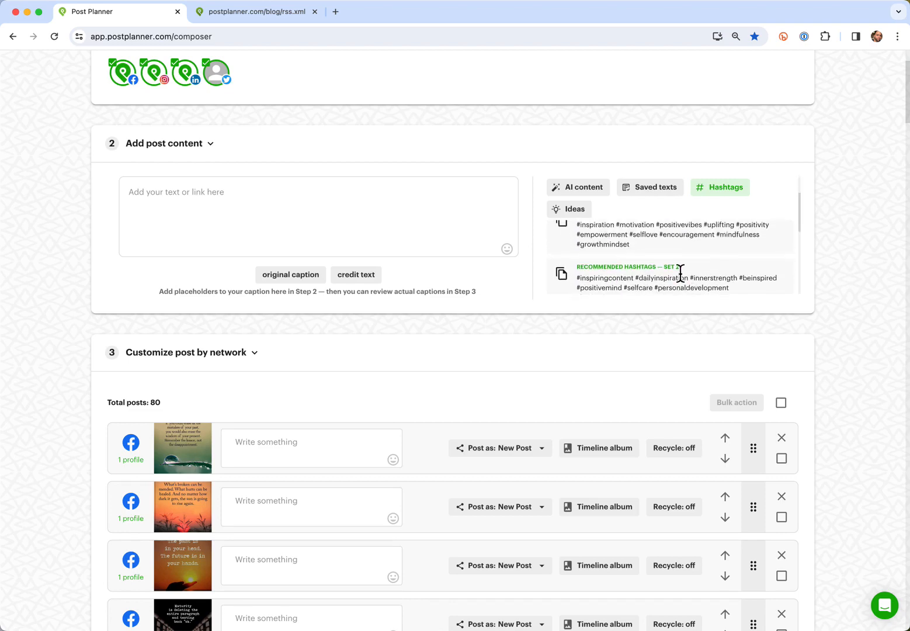
scroll(681, 273, "up", 1)
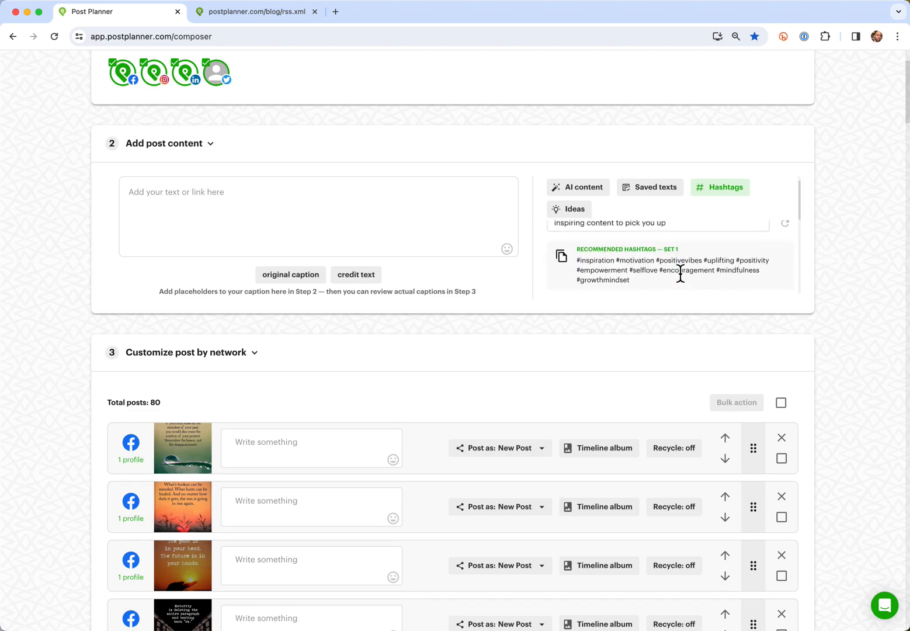
left_click(562, 257)
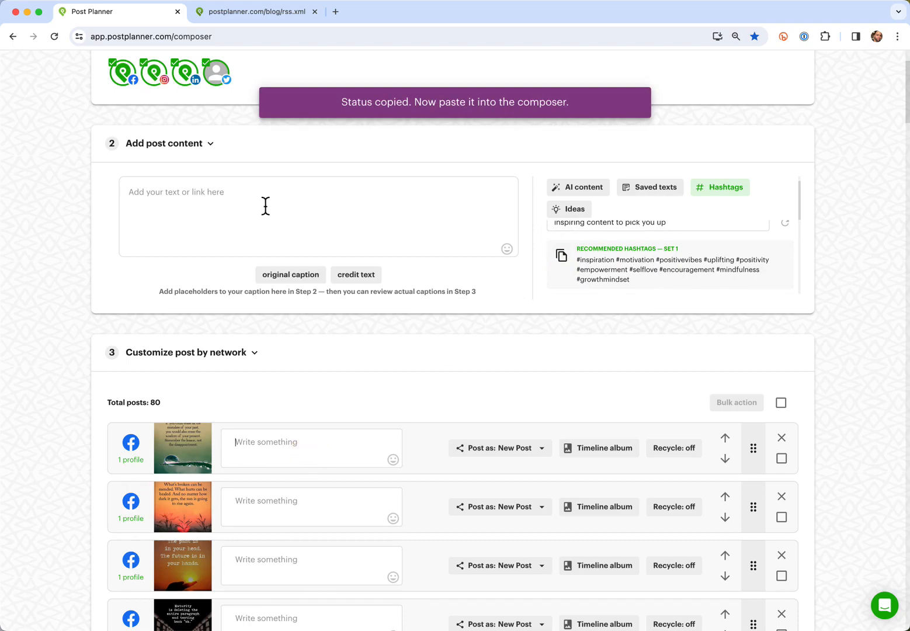
left_click(245, 187)
key("super+v")
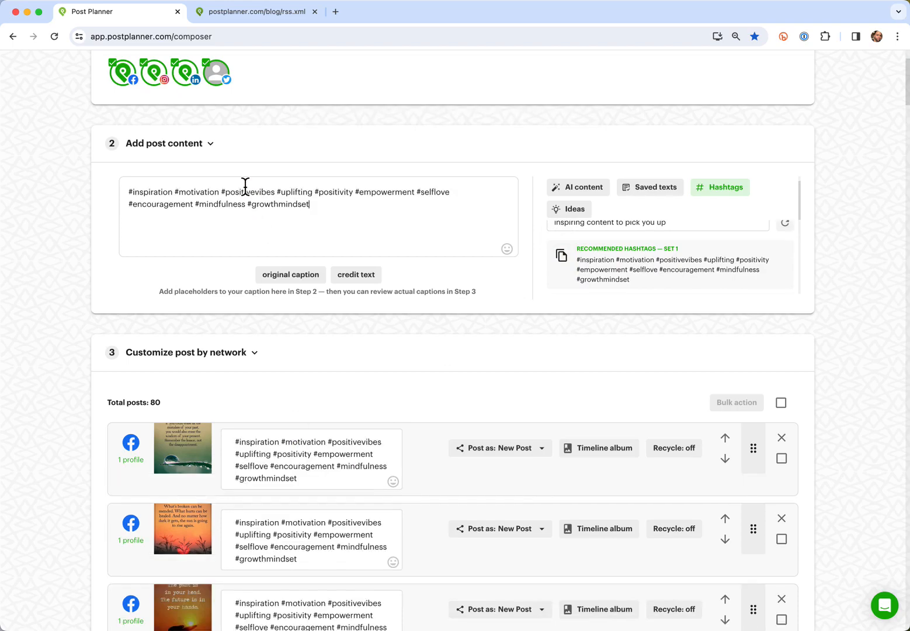
scroll(445, 345, "down", 20)
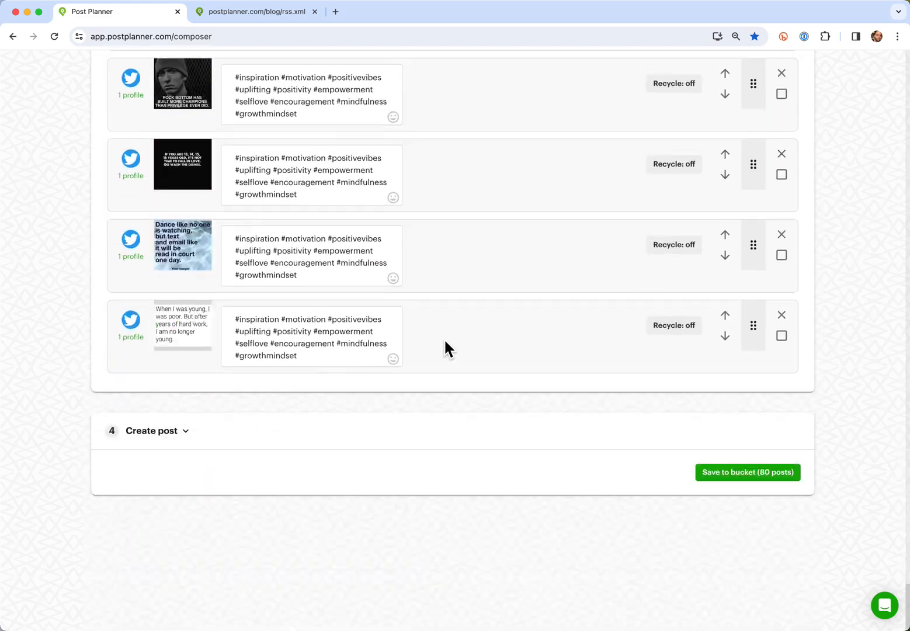
left_click(764, 483)
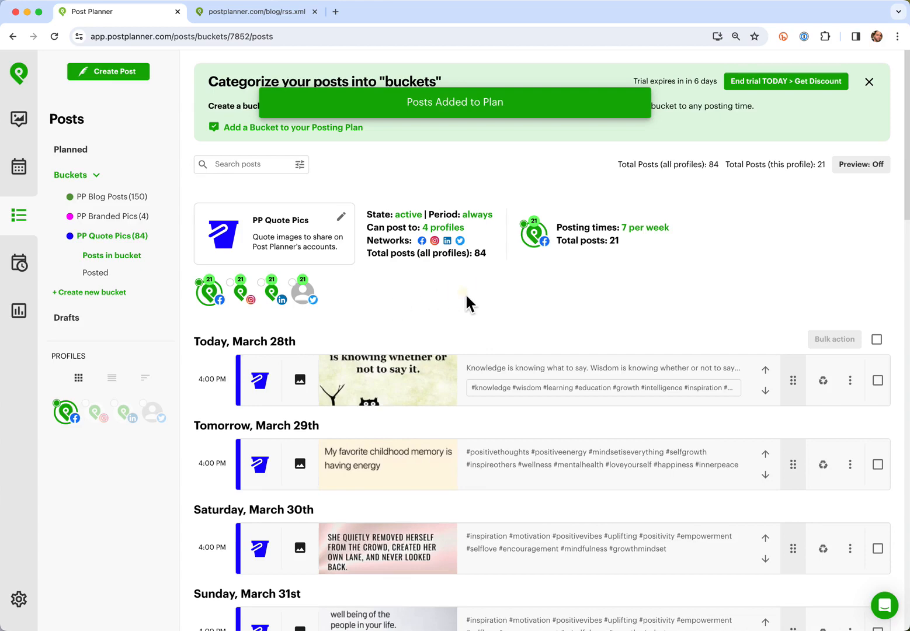
- Look through the posts in the PP Blog Posts, PP Branded Pics and PP Quote Pics buckets
left_click(136, 199)
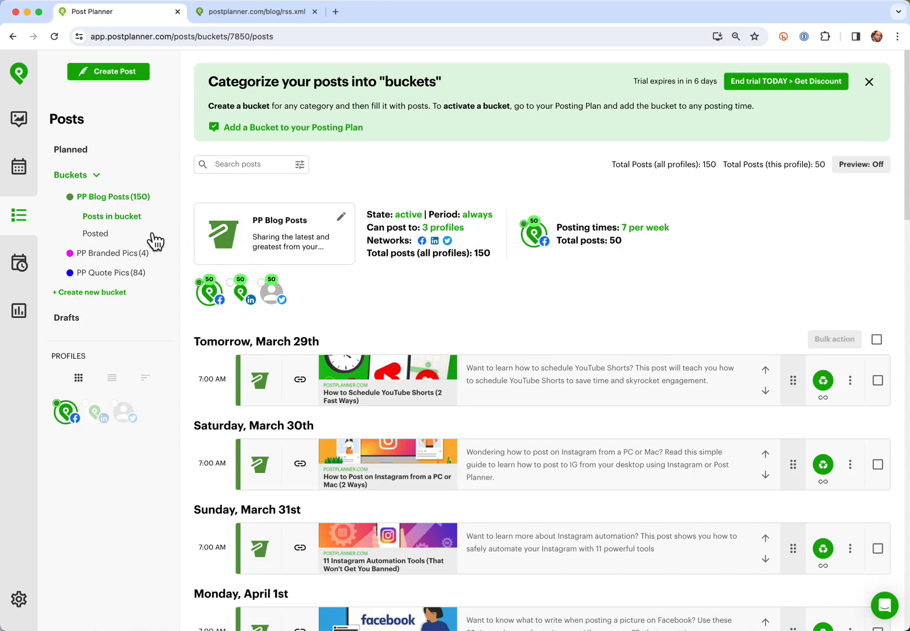
left_click(125, 253)
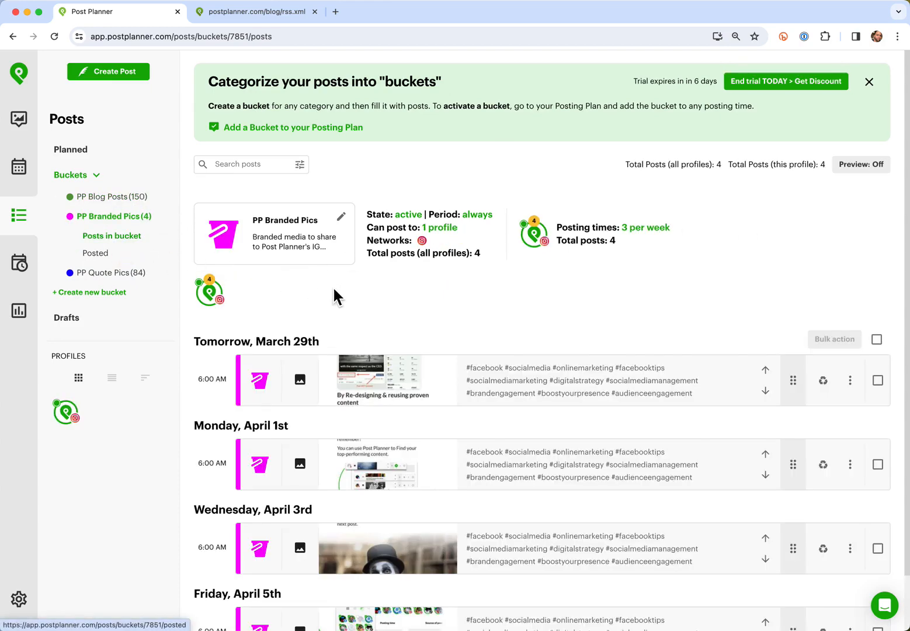
left_click(135, 275)
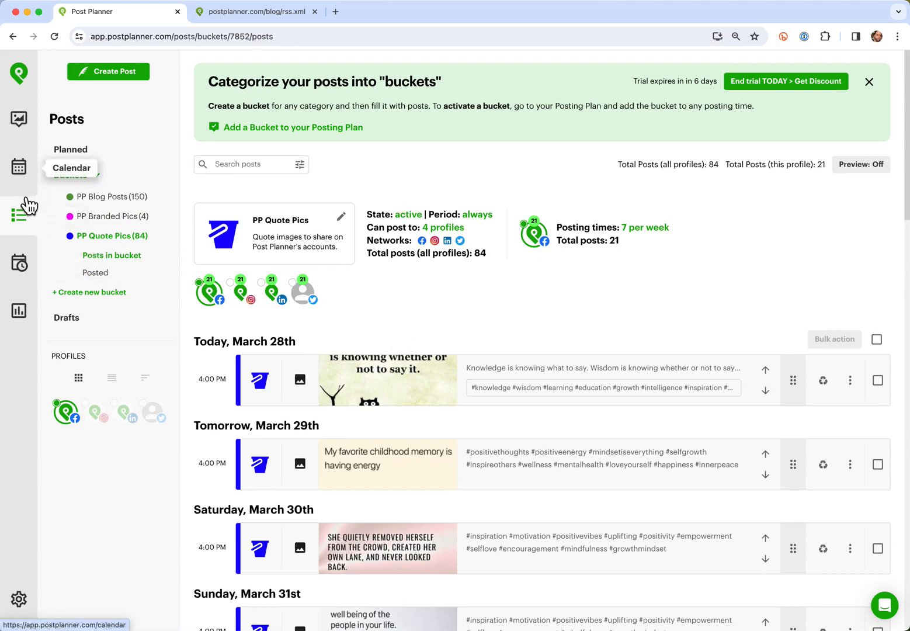
- Show only the Post Planner Facebook profile's planned posts and examine its upcoming schedule
left_click(79, 159)
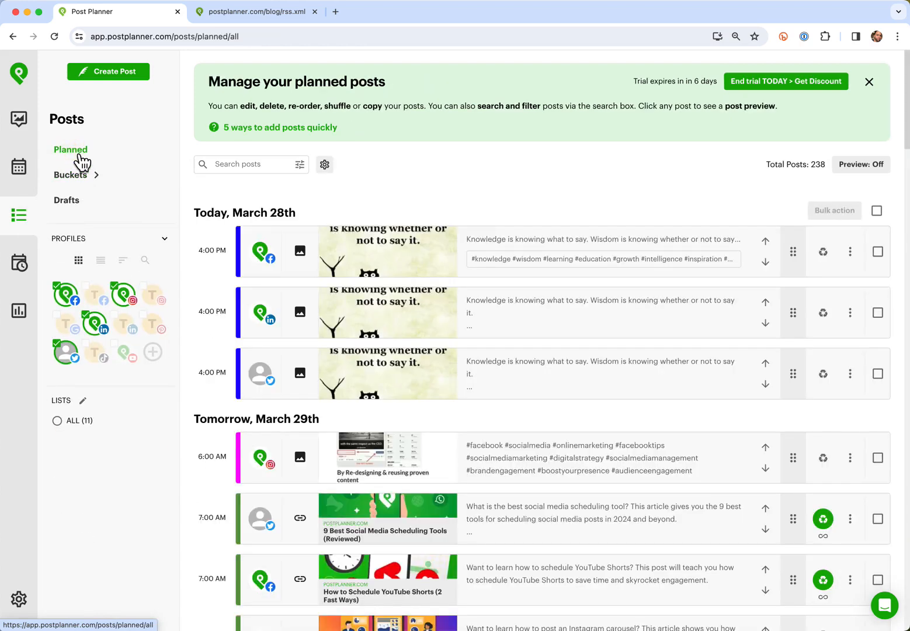
left_click(69, 298)
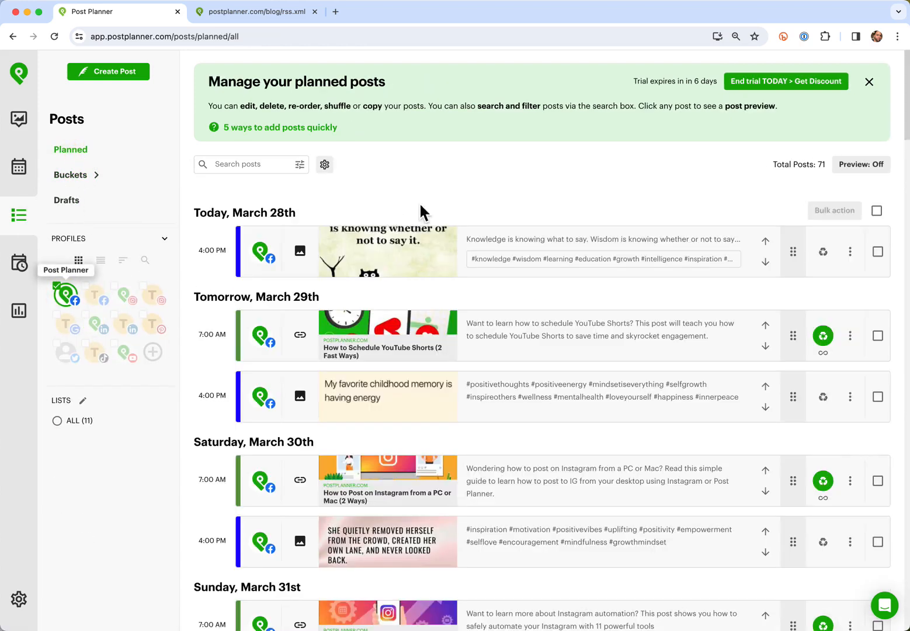
scroll(444, 196, "down", 2)
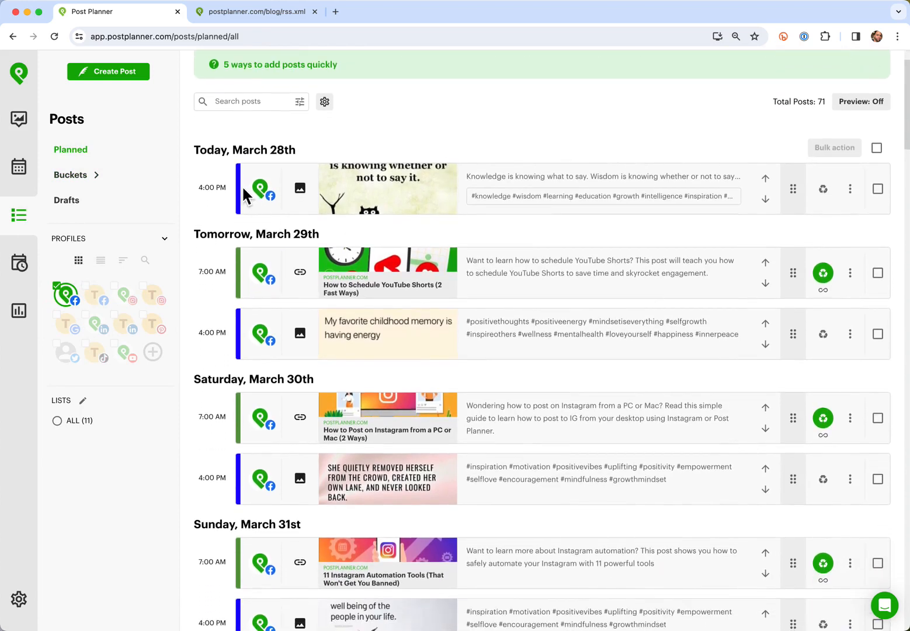
scroll(211, 280, "down", 2)
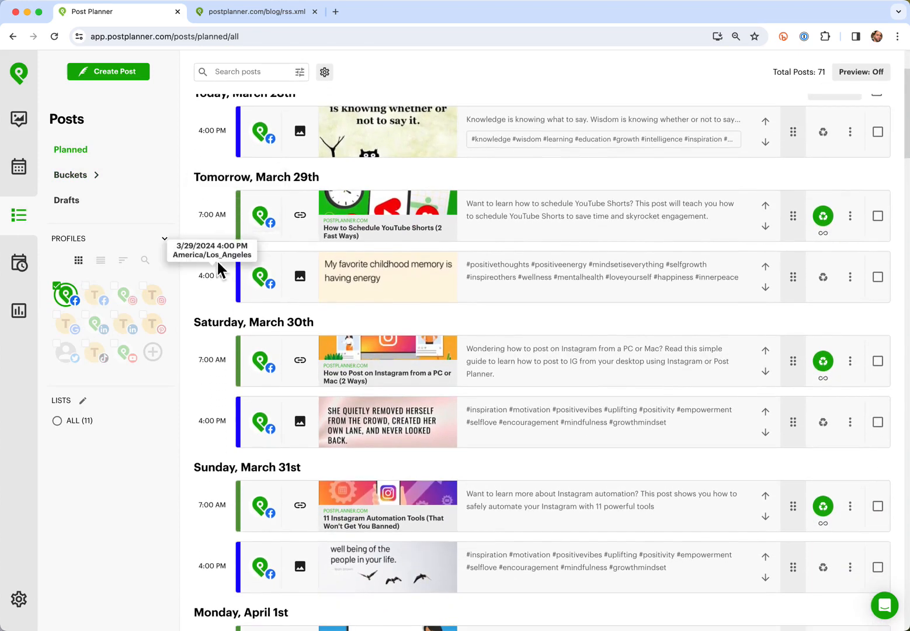
scroll(224, 385, "down", 10)
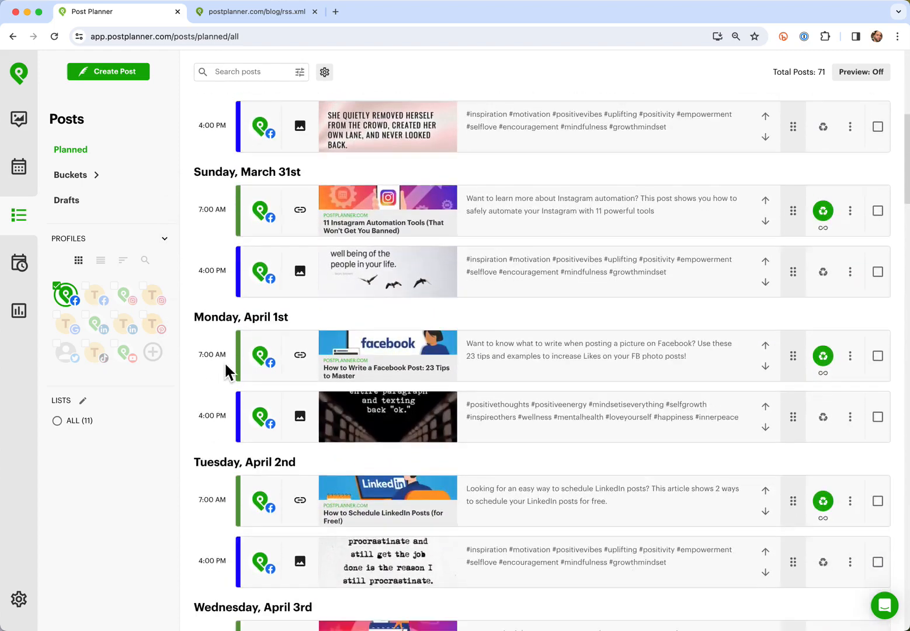
scroll(226, 371, "up", 11)
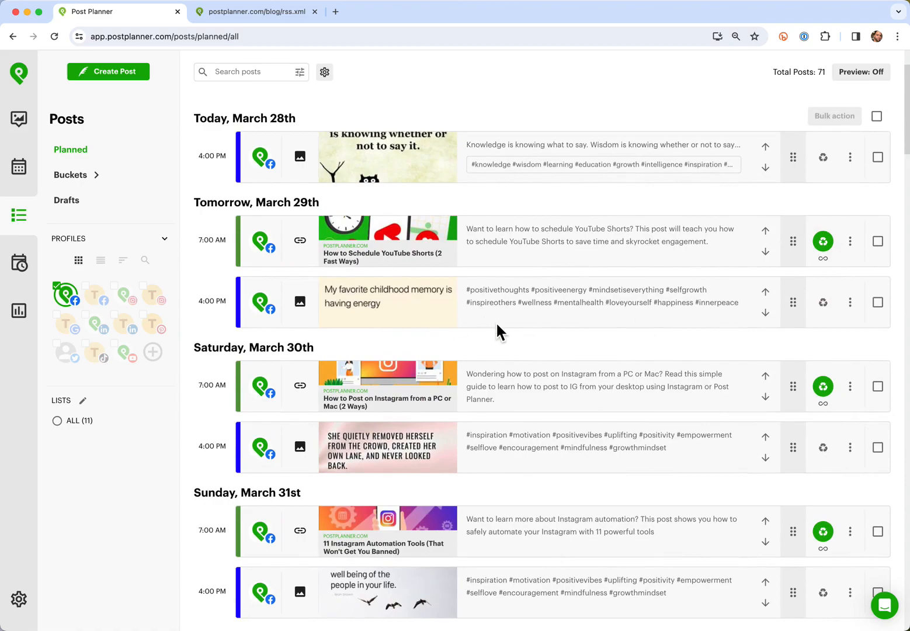
scroll(497, 324, "down", 20)
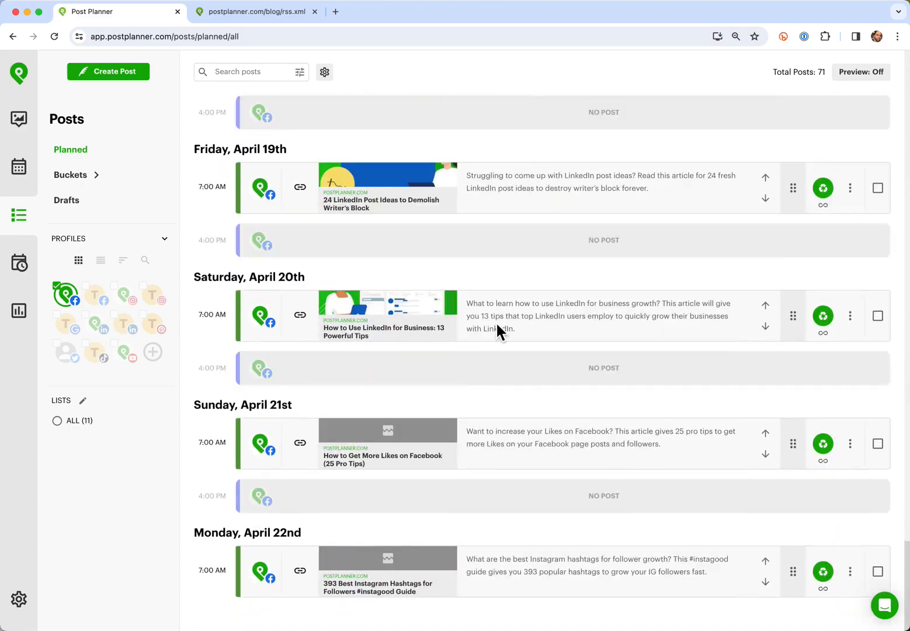
scroll(497, 331, "up", 8)
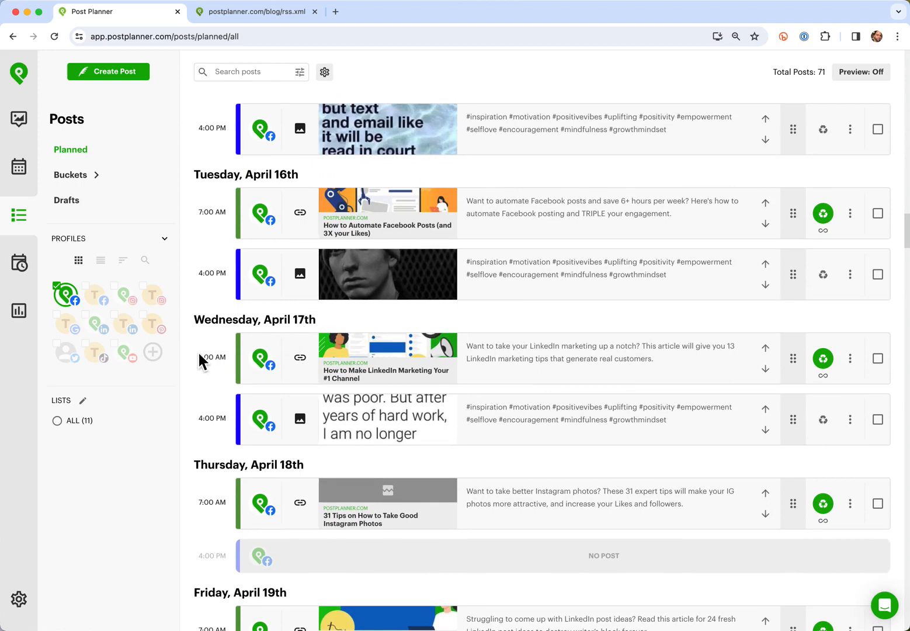
- Switch the planned posts to the Post Planner Instagram profile and check which bucket fills each time slot
left_click(134, 301)
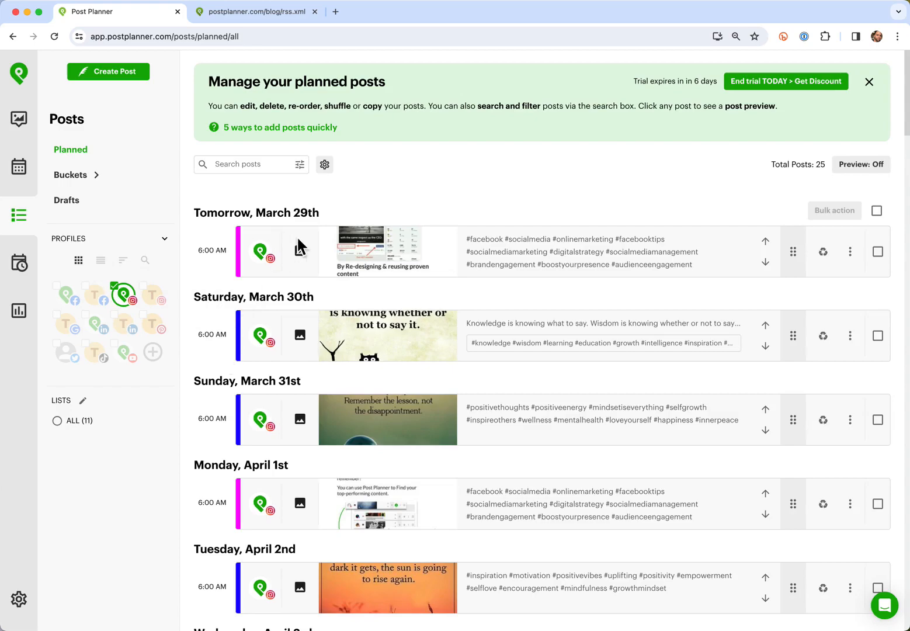
scroll(300, 243, "down", 3)
scroll(300, 242, "down", 20)
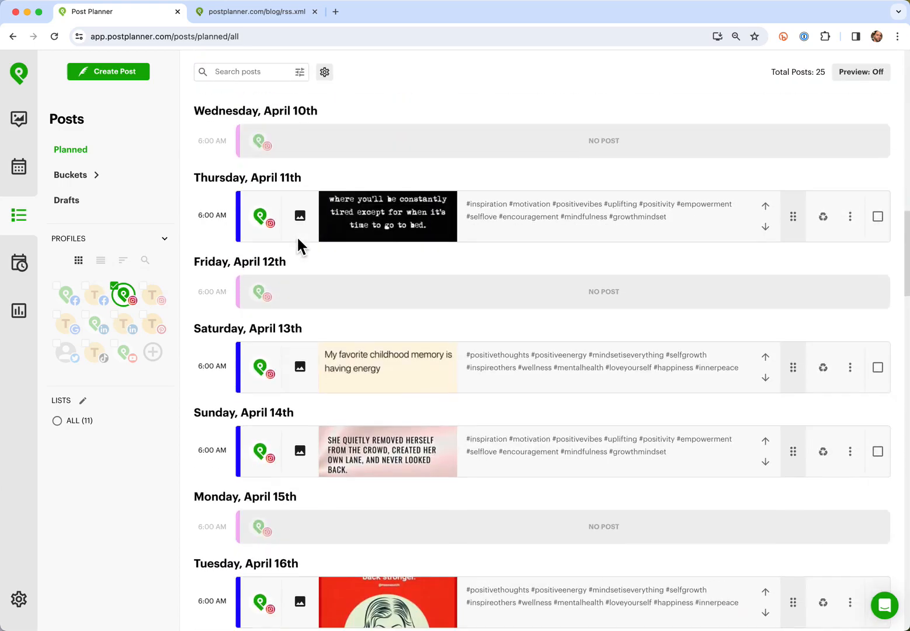
scroll(298, 240, "down", 8)
scroll(298, 239, "up", 20)
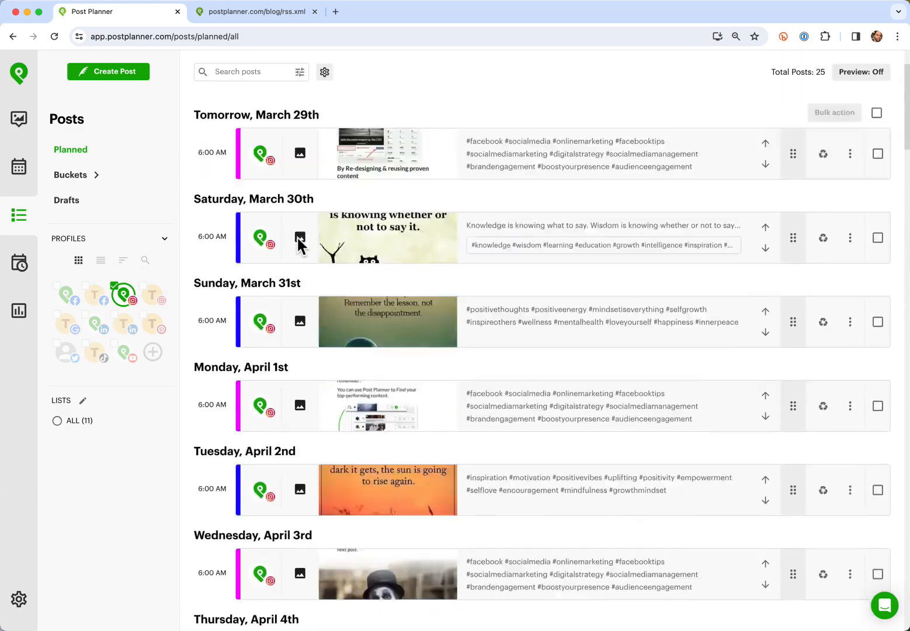
scroll(298, 240, "down", 5)
scroll(297, 235, "down", 8)
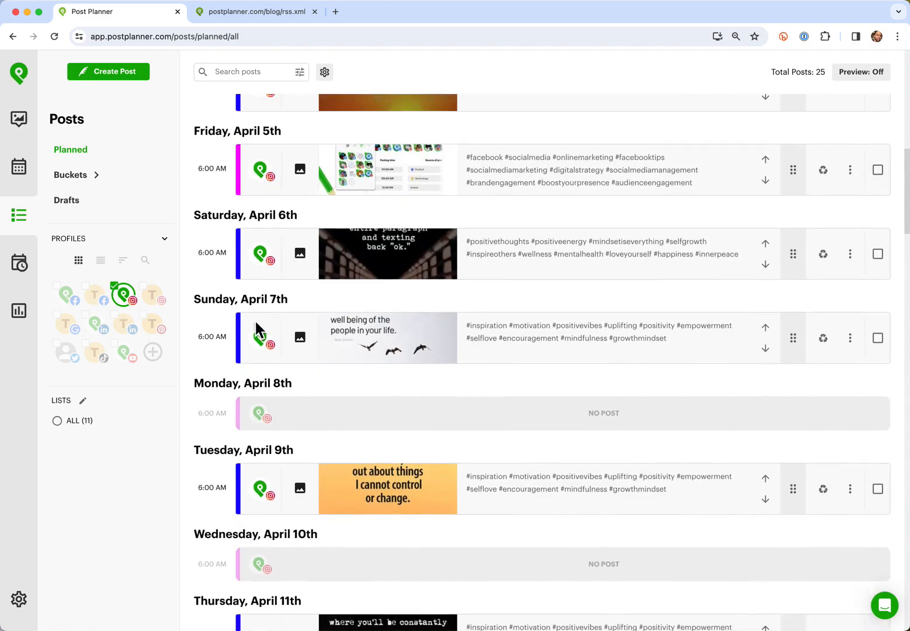
scroll(300, 373, "down", 3)
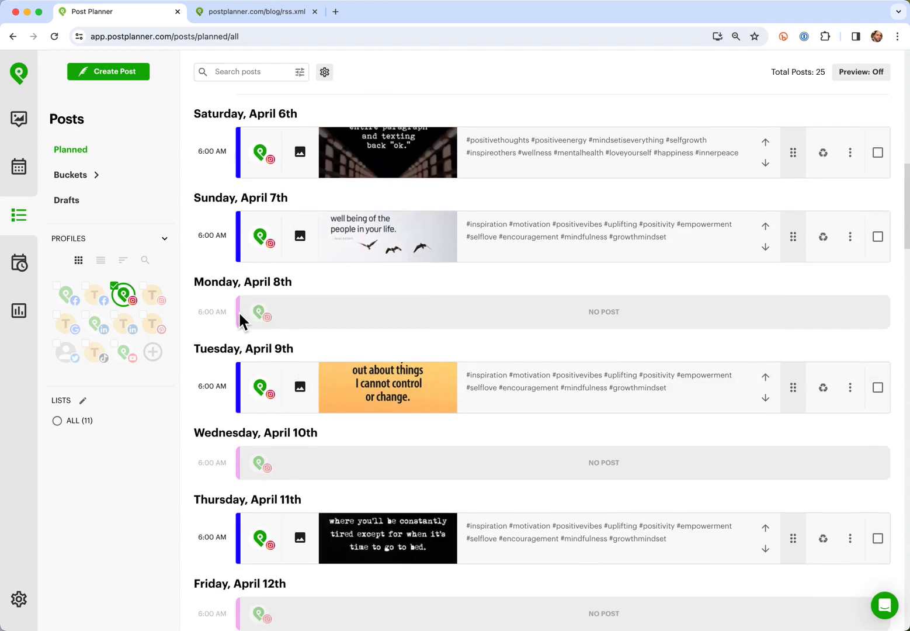
scroll(294, 339, "down", 16)
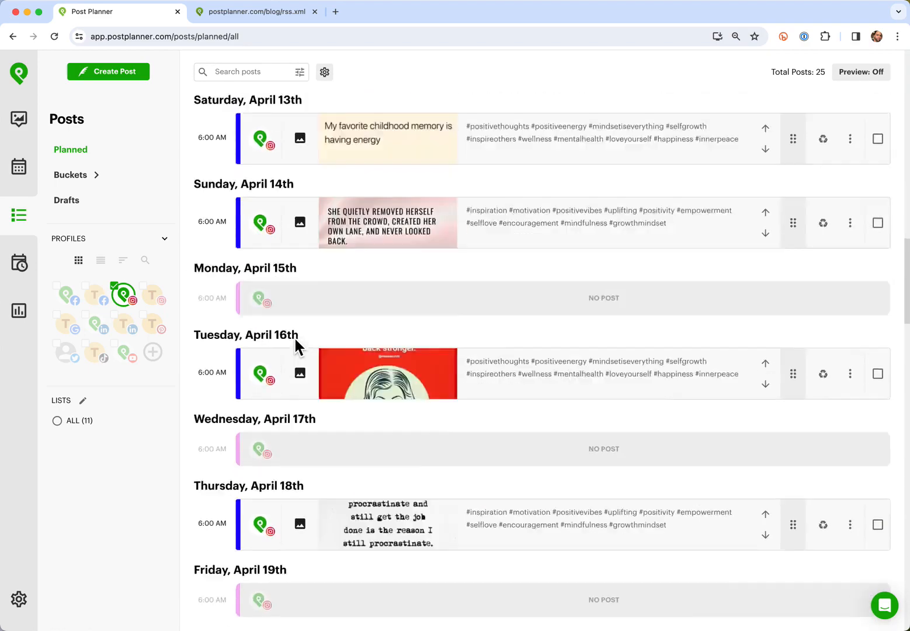
scroll(295, 341, "down", 20)
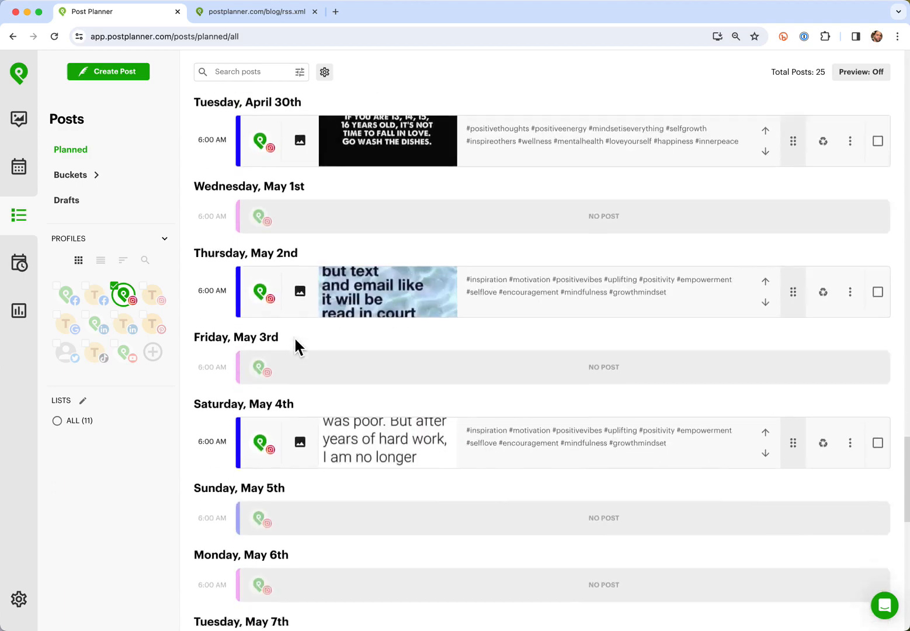
scroll(295, 340, "down", 6)
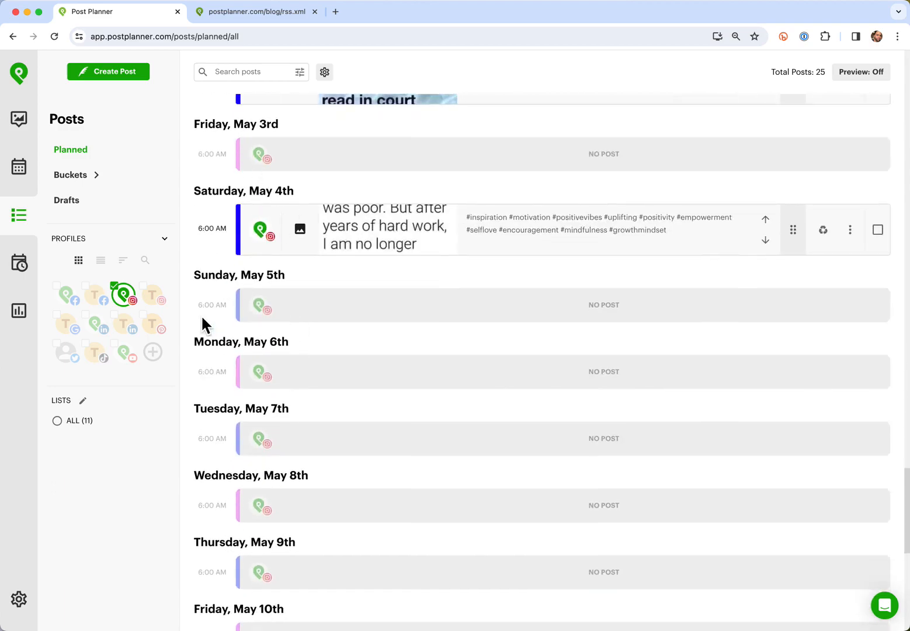
- Check the planned posts of the Post Planner LinkedIn profile and the Twitter profile
scroll(199, 316, "up", 3)
left_click(97, 326)
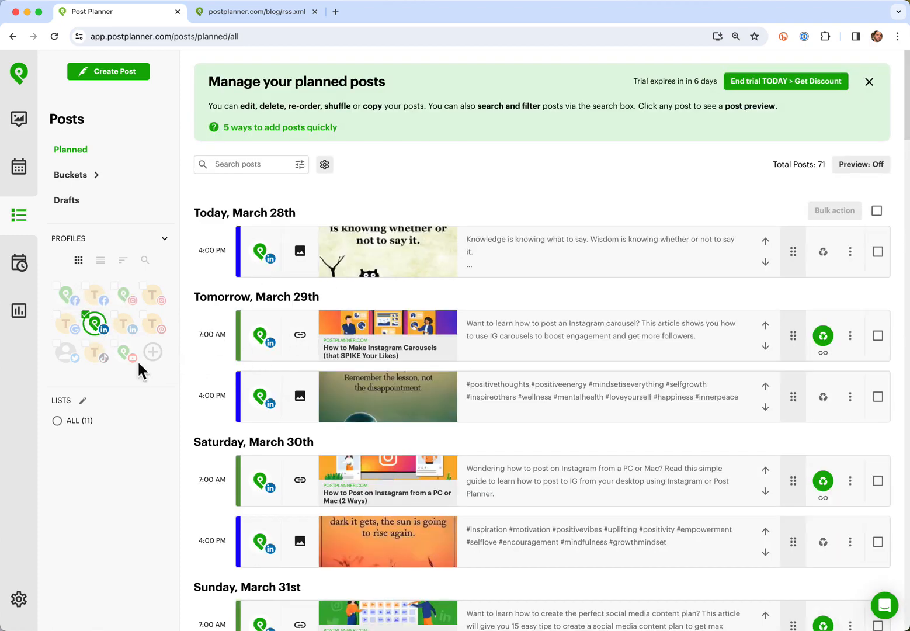
left_click(66, 351)
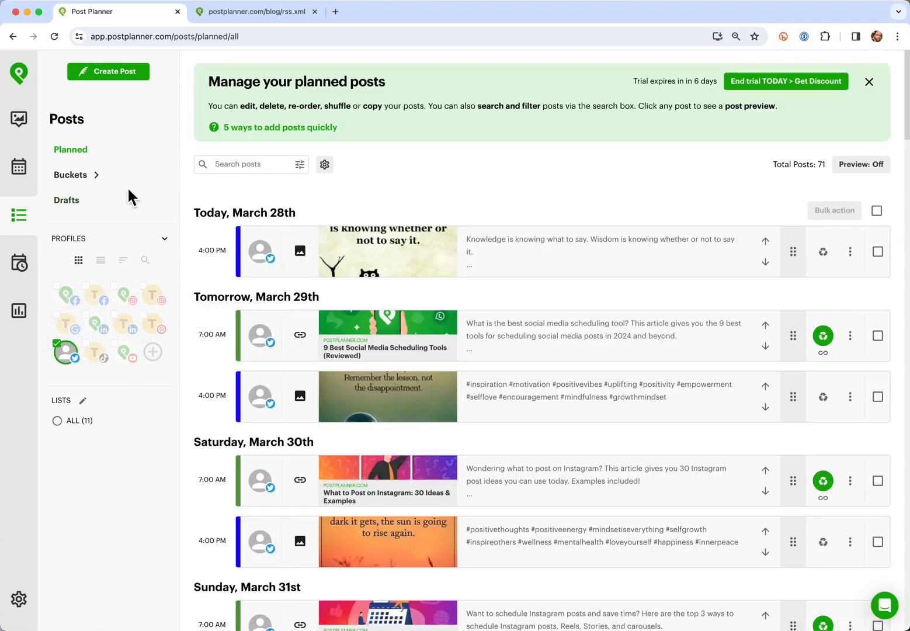
- Open the monthly calendar and view the scheduled posts for the Post Planner Facebook and Instagram profiles
left_click(30, 186)
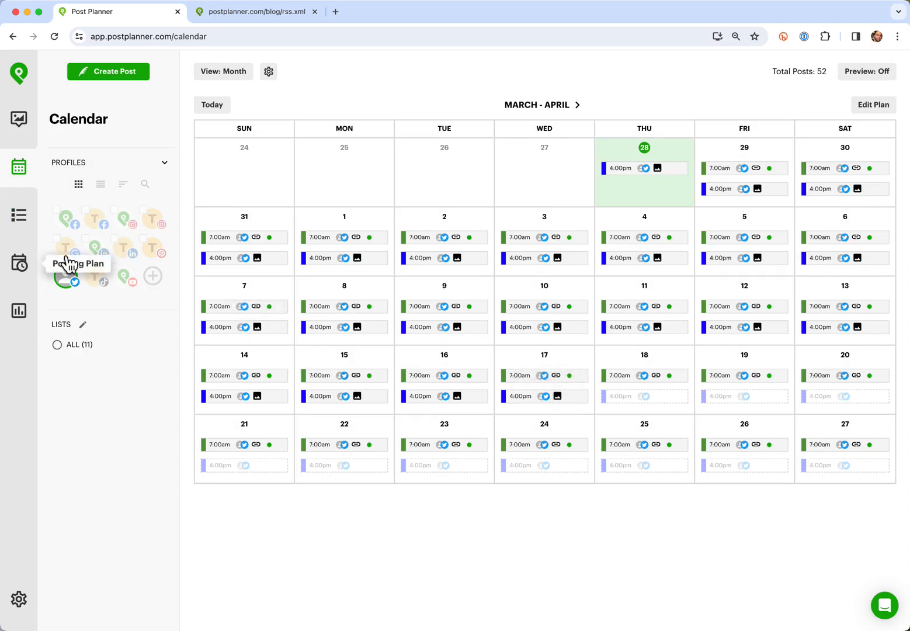
left_click(74, 231)
left_click(75, 285)
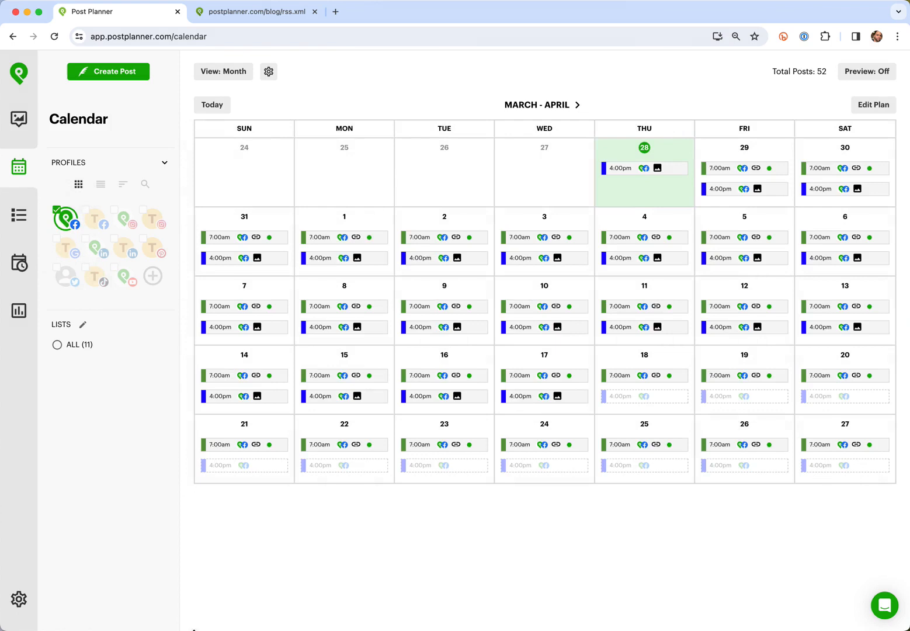
left_click(133, 231)
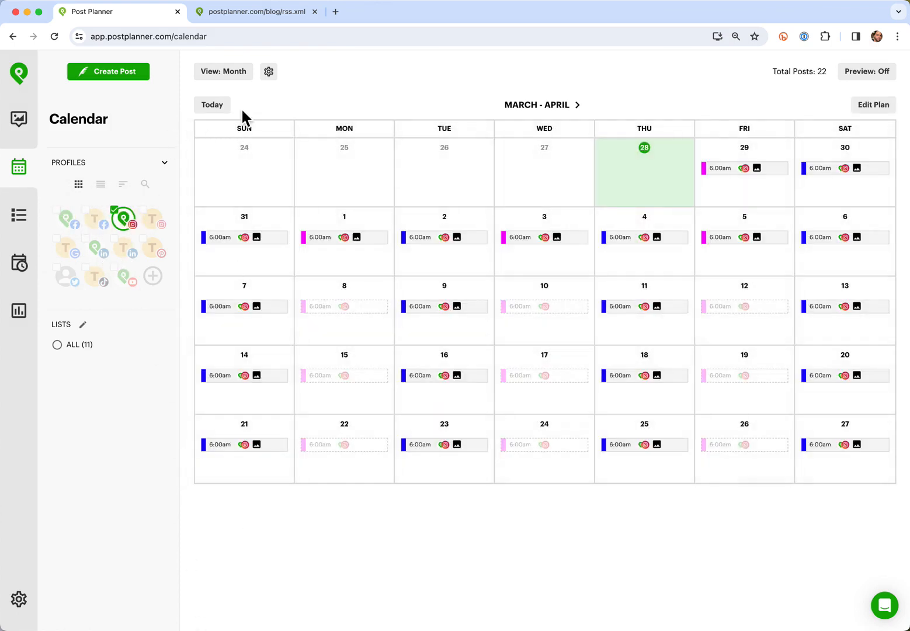
- Return to the planned posts, set their format to Grid for the Post Planner Instagram profile, and look through the upcoming time slots
left_click(25, 225)
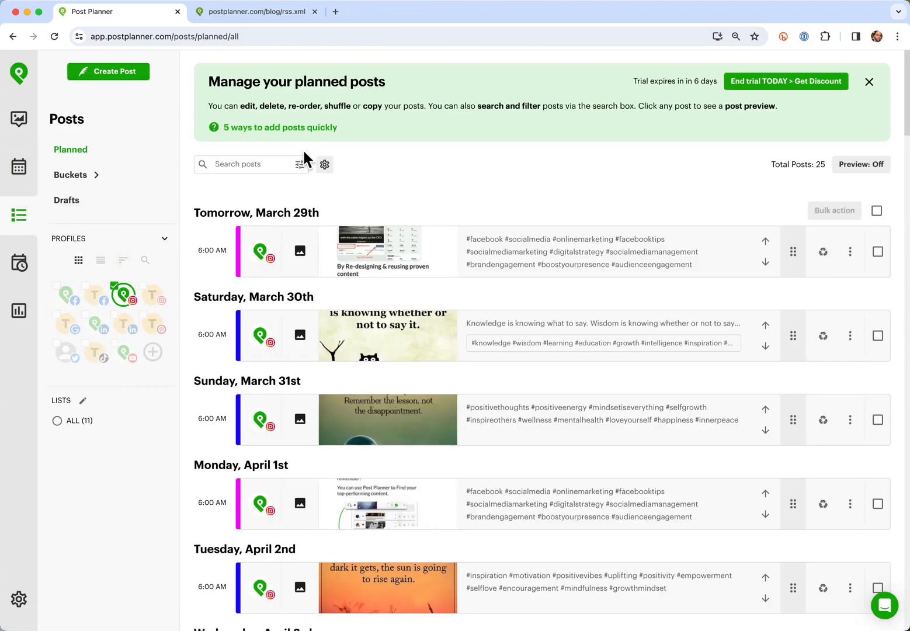
left_click(308, 172)
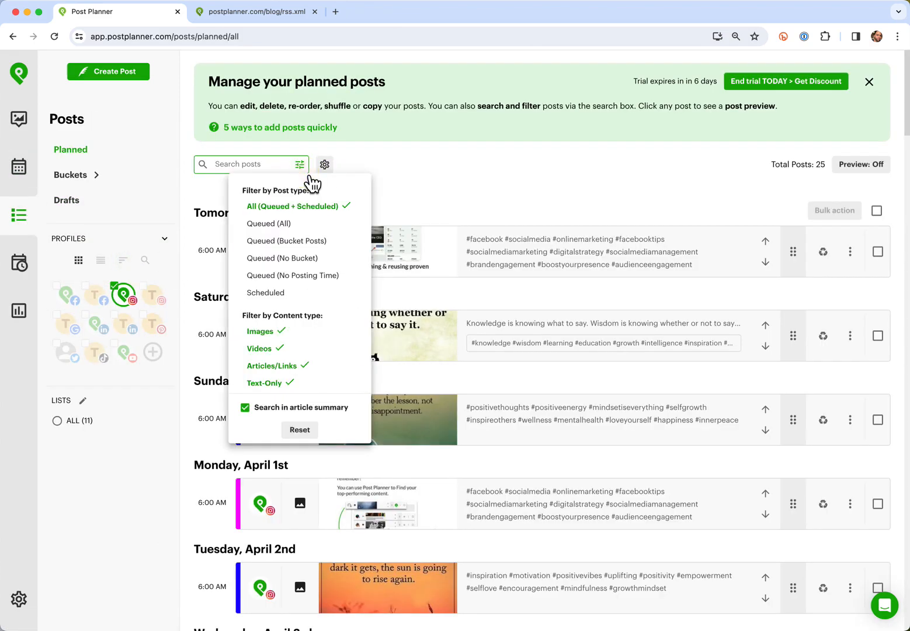
left_click(374, 160)
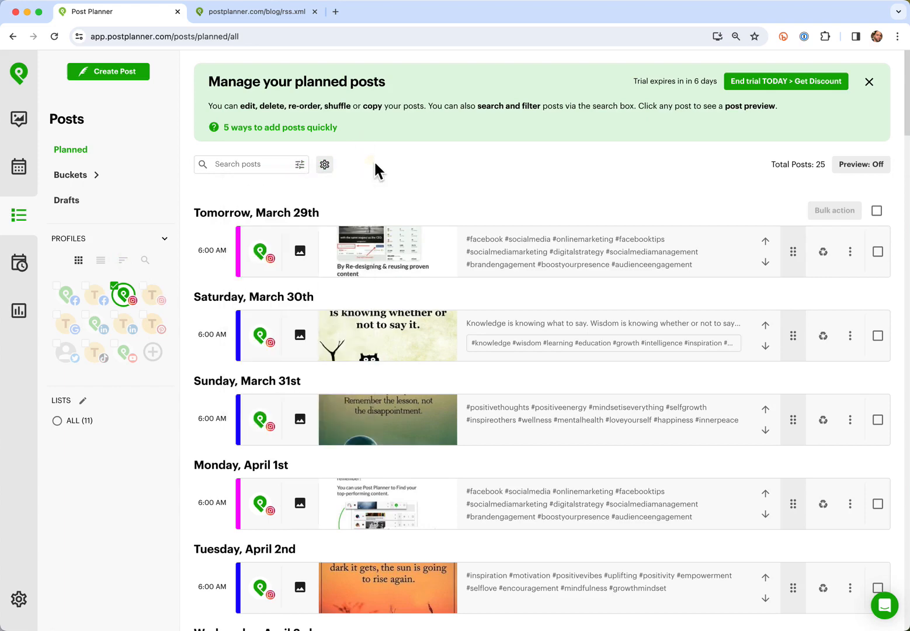
left_click(332, 169)
left_click(303, 335)
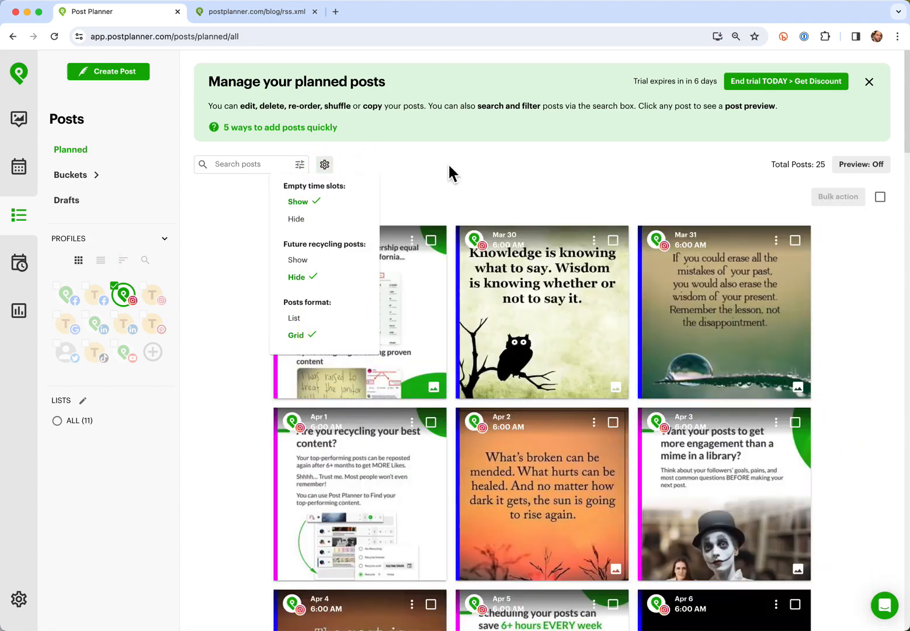
left_click(488, 169)
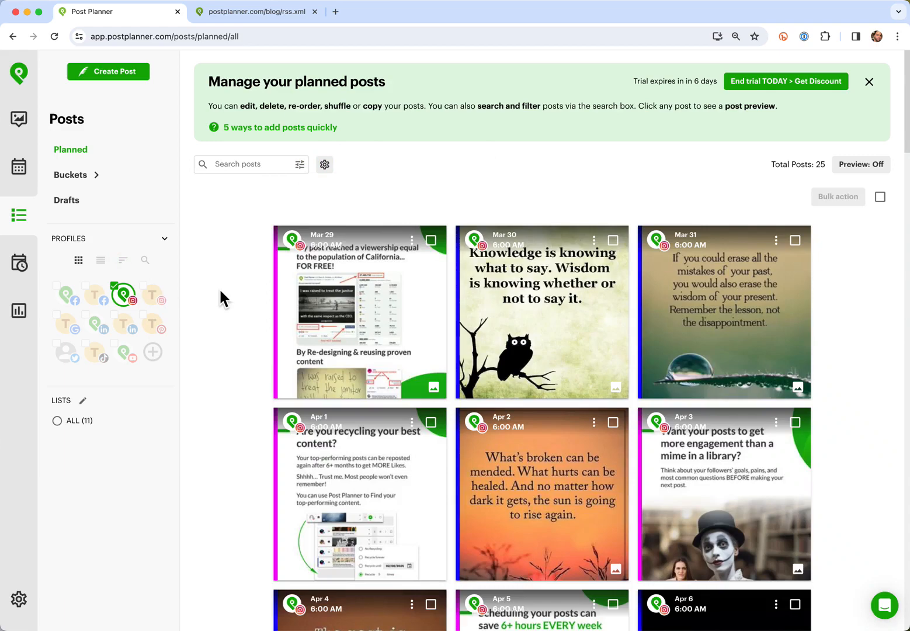
scroll(220, 292, "down", 5)
scroll(220, 292, "down", 2)
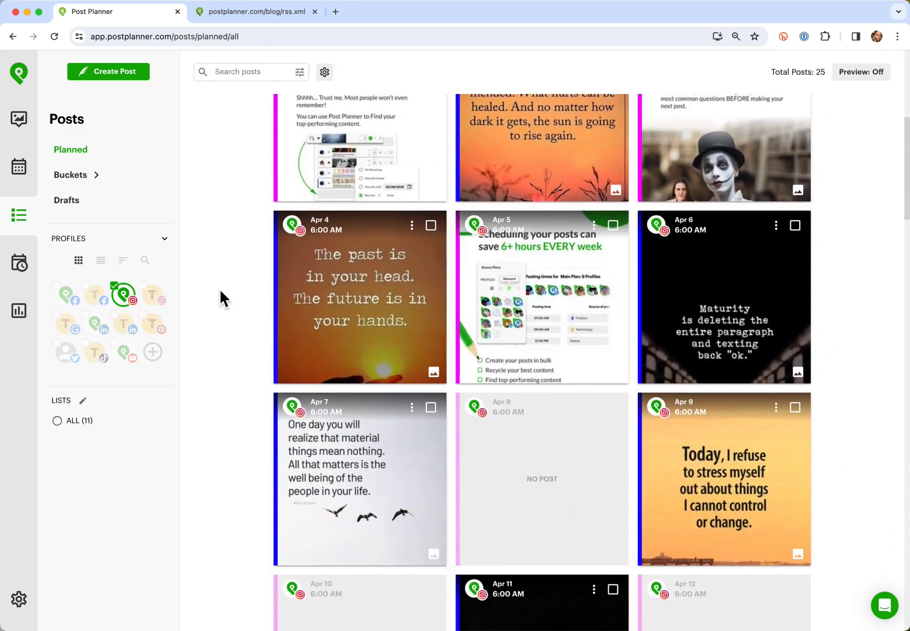
scroll(283, 312, "down", 3)
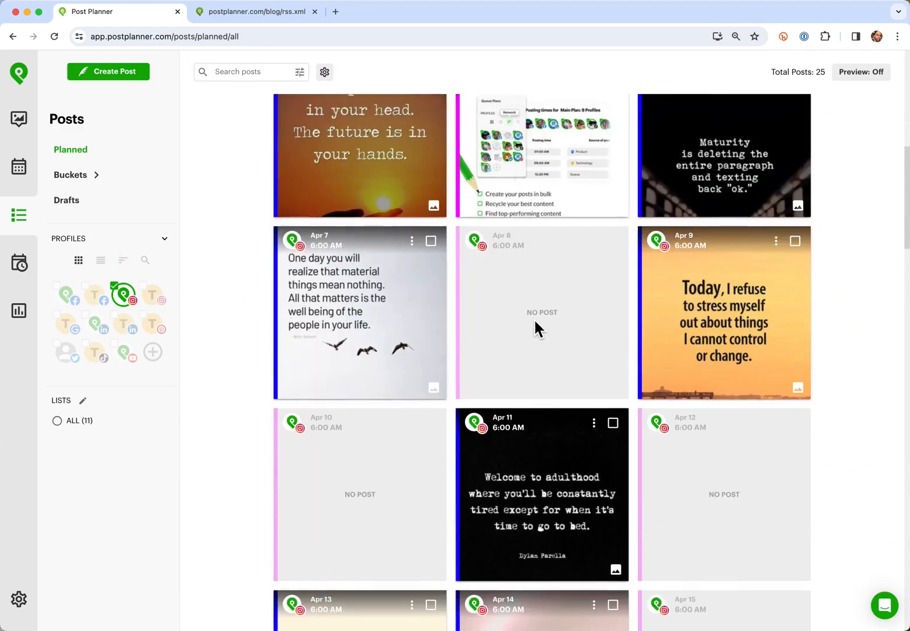